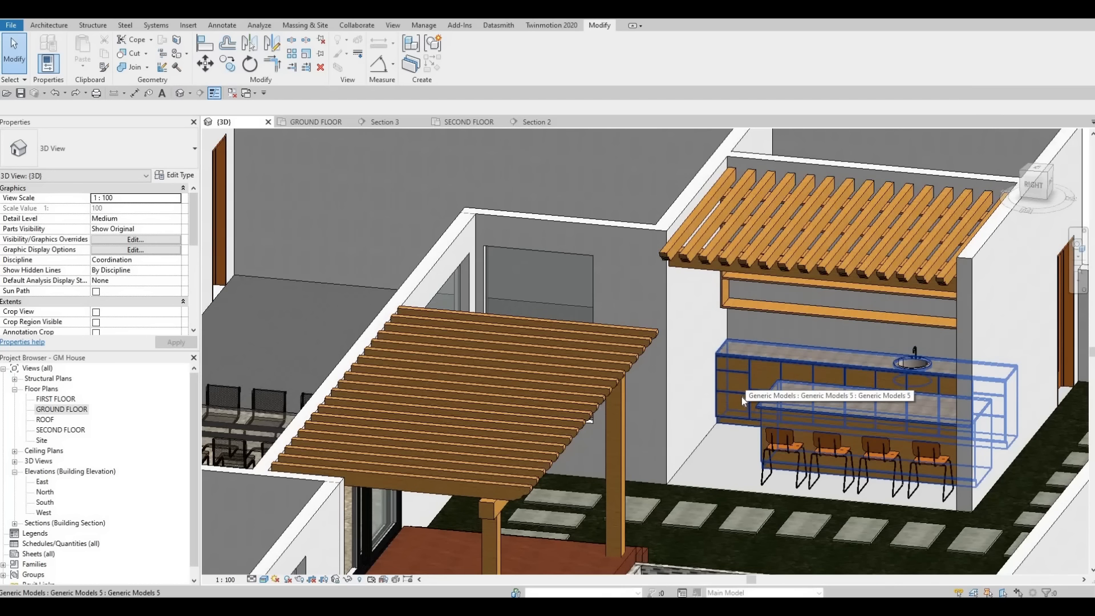
Examine the house model in the 3D view, covering the pergolas, bar area, interior rooms, pool yard and front side
{"action": "middle_click_drag", "start_coordinate": [760, 418], "coordinate": [745, 375], "text": "shift"}
{"action": "middle_click_drag", "start_coordinate": [745, 327], "coordinate": [831, 281], "text": "shift"}
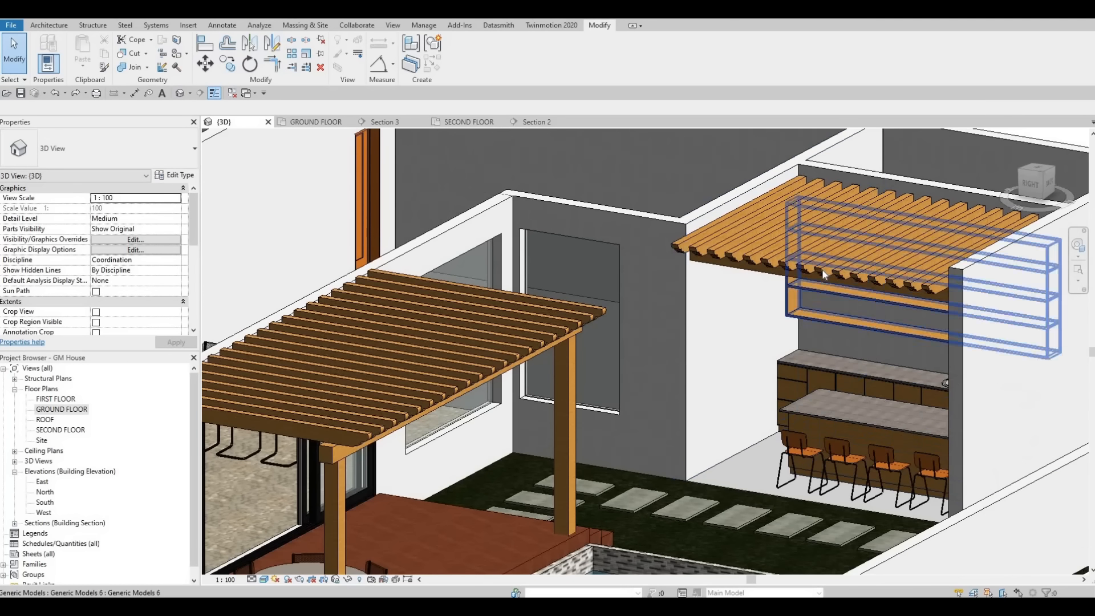
{"action": "scroll", "coordinate": [824, 294], "scroll_direction": "down", "scroll_amount": 1}
{"action": "middle_click_drag", "start_coordinate": [832, 363], "coordinate": [762, 381], "text": "shift"}
{"action": "scroll", "coordinate": [762, 377], "scroll_direction": "down", "scroll_amount": 2}
{"action": "middle_click_drag", "start_coordinate": [639, 344], "coordinate": [631, 377], "text": "shift"}
{"action": "scroll", "coordinate": [645, 394], "scroll_direction": "down", "scroll_amount": 1}
{"action": "middle_click_drag", "start_coordinate": [693, 459], "coordinate": [787, 386]}
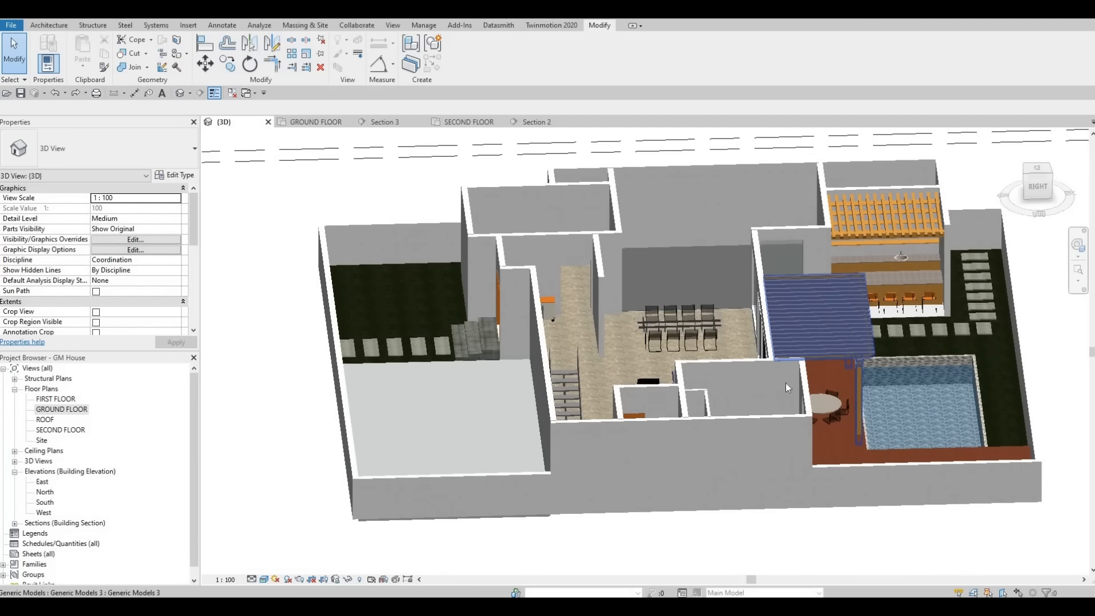
{"action": "middle_click_drag", "start_coordinate": [539, 374], "coordinate": [668, 343], "text": "shift"}
{"action": "scroll", "coordinate": [645, 409], "scroll_direction": "up", "scroll_amount": 1}
{"action": "middle_click_drag", "start_coordinate": [646, 408], "coordinate": [588, 369]}
{"action": "middle_click_drag", "start_coordinate": [502, 377], "coordinate": [622, 374], "text": "shift"}
{"action": "middle_click_drag", "start_coordinate": [650, 373], "coordinate": [582, 344]}
{"action": "scroll", "coordinate": [628, 345], "scroll_direction": "down", "scroll_amount": 1}
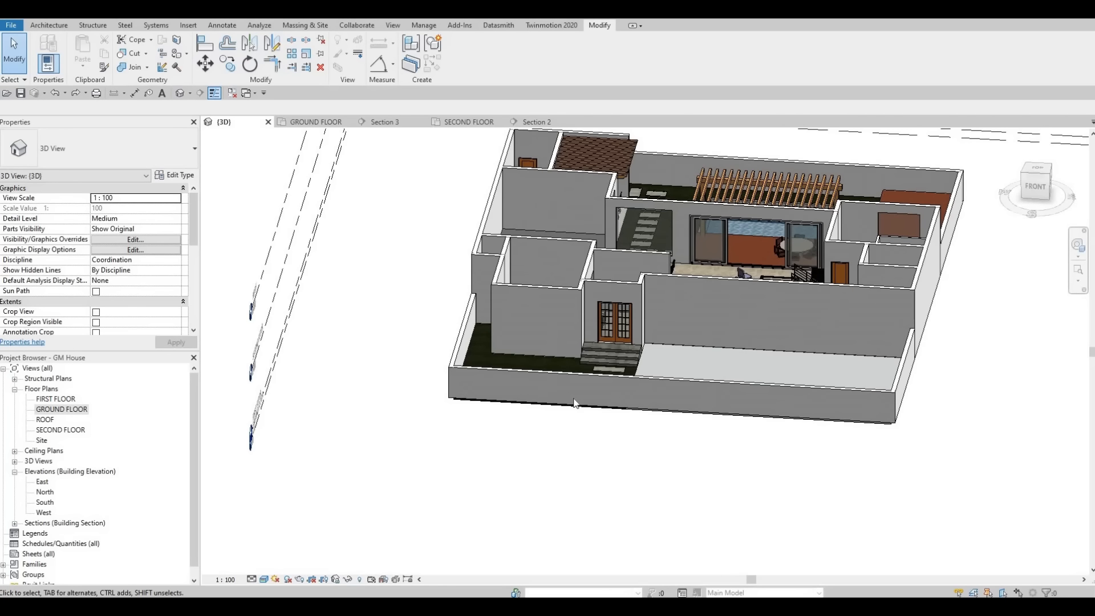
{"action": "scroll", "coordinate": [575, 404], "scroll_direction": "down", "scroll_amount": 4}
{"action": "middle_click_drag", "start_coordinate": [602, 473], "coordinate": [579, 420]}
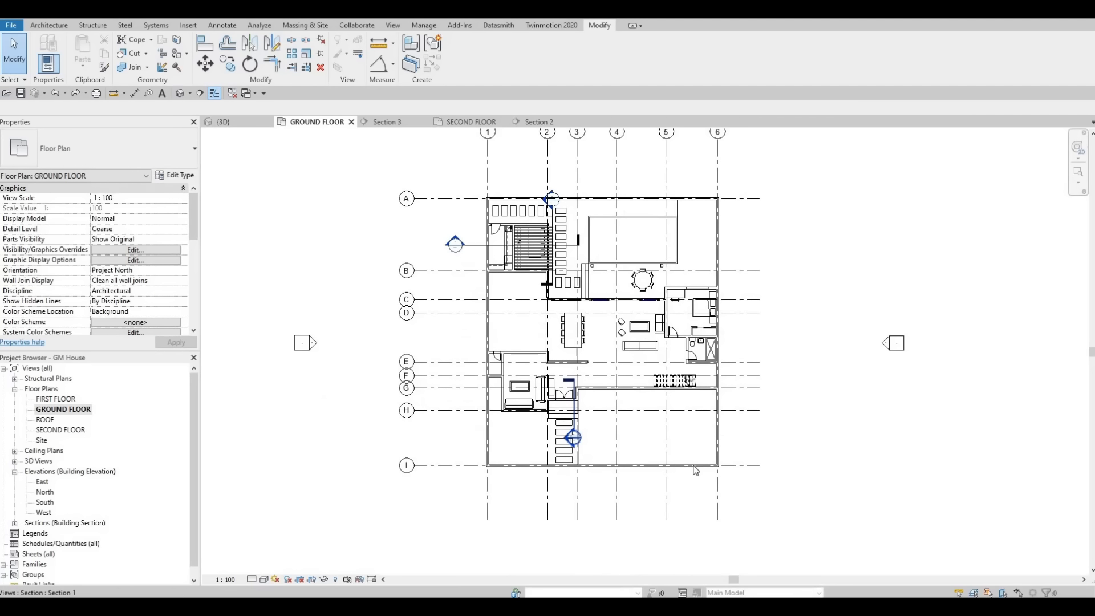
Start a floor similar to the existing FLOOR 6 GRASS in the ground floor plan and pick the exterior walls on grids 1, A and 6 as boundary
{"action": "scroll", "coordinate": [697, 474], "scroll_direction": "down", "scroll_amount": 1}
{"action": "middle_click_drag", "start_coordinate": [696, 475], "coordinate": [670, 513]}
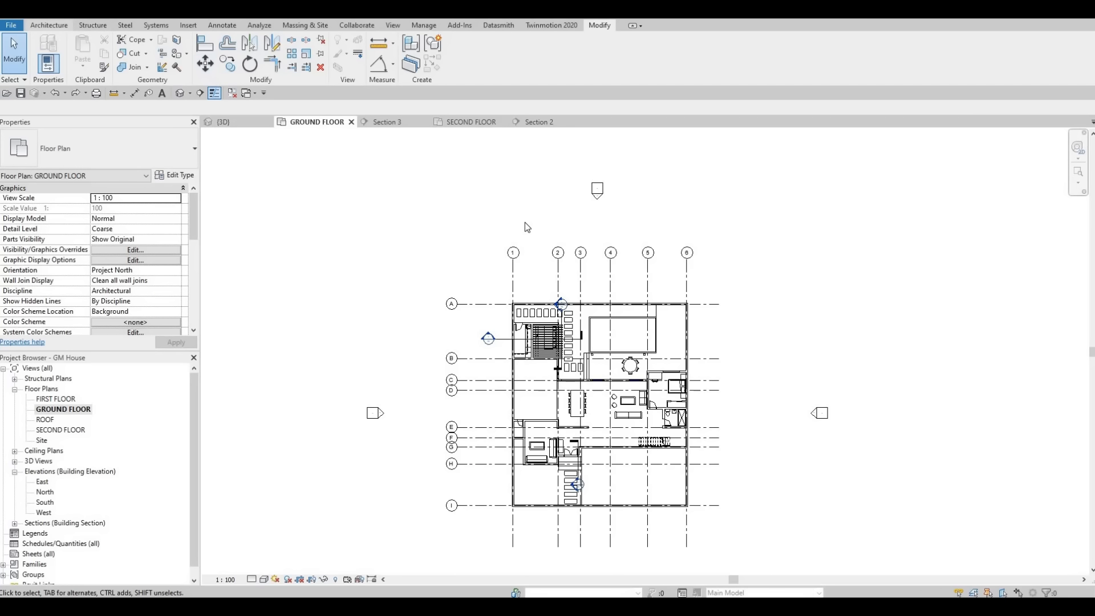
{"action": "left_click", "coordinate": [49, 25]}
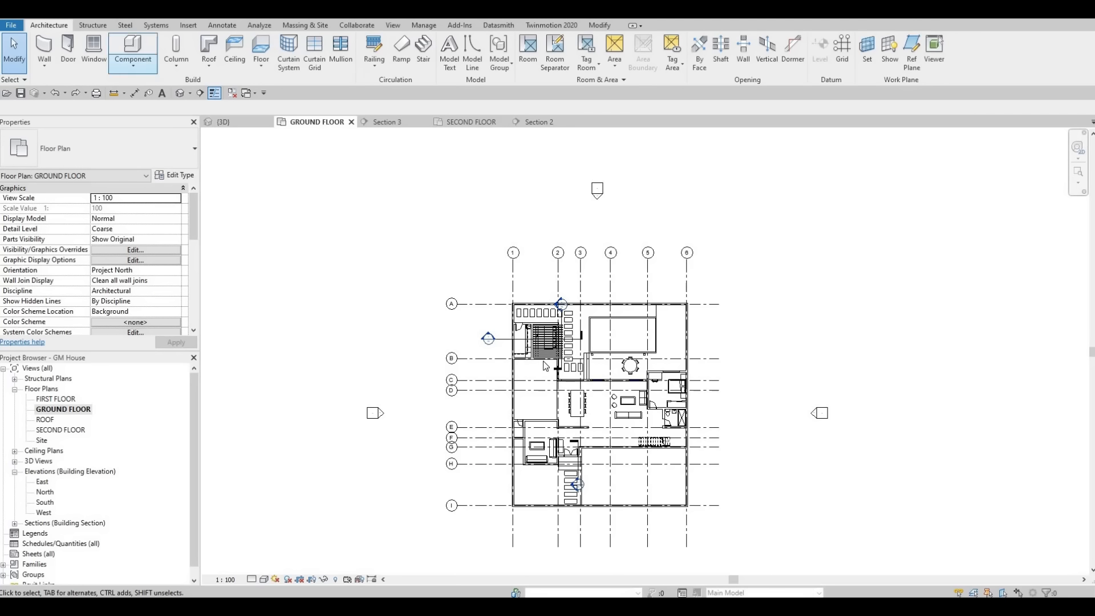
{"action": "left_click", "coordinate": [533, 316]}
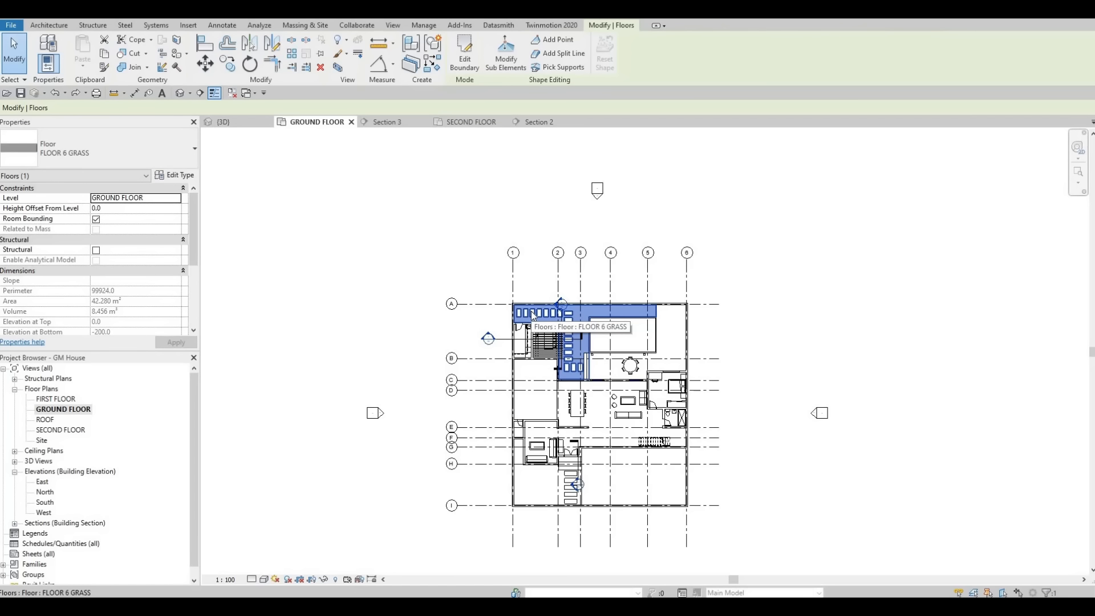
{"action": "double_click", "coordinate": [533, 316]}
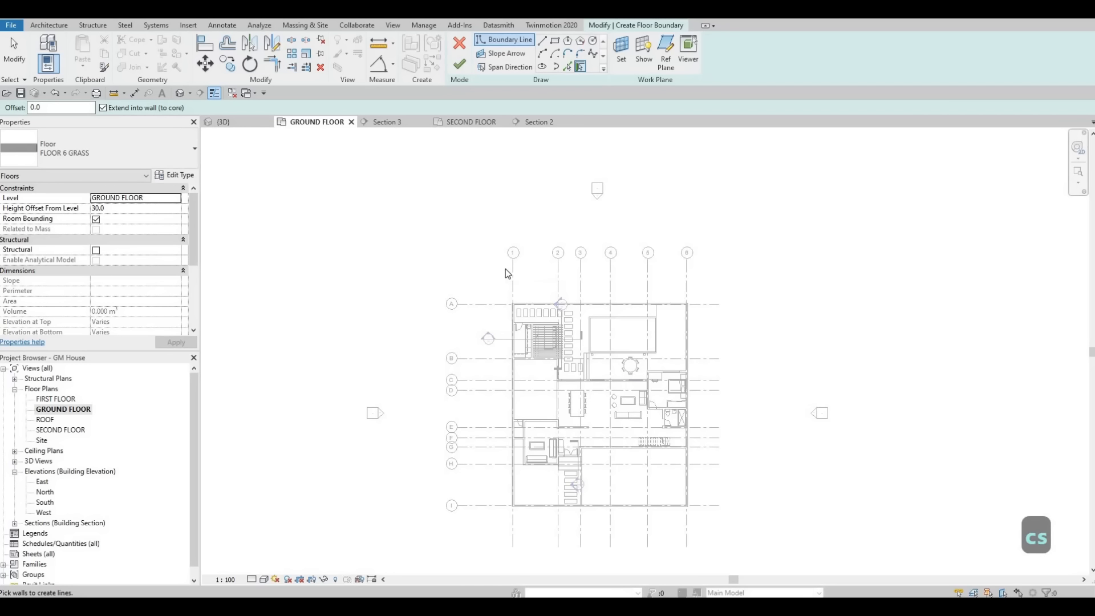
{"action": "left_click", "coordinate": [568, 66]}
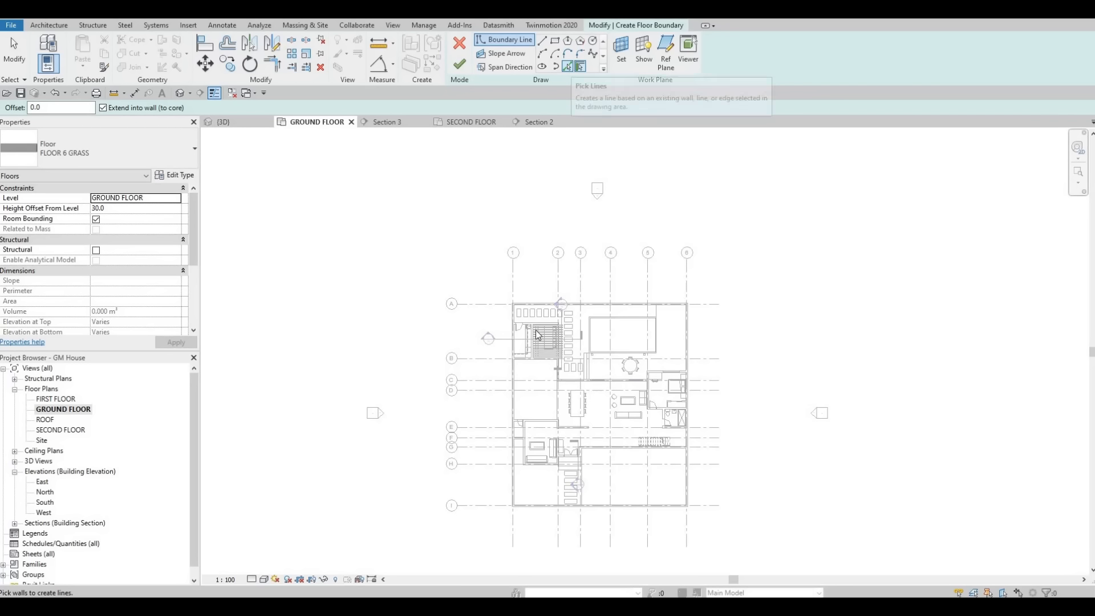
{"action": "left_click", "coordinate": [509, 467]}
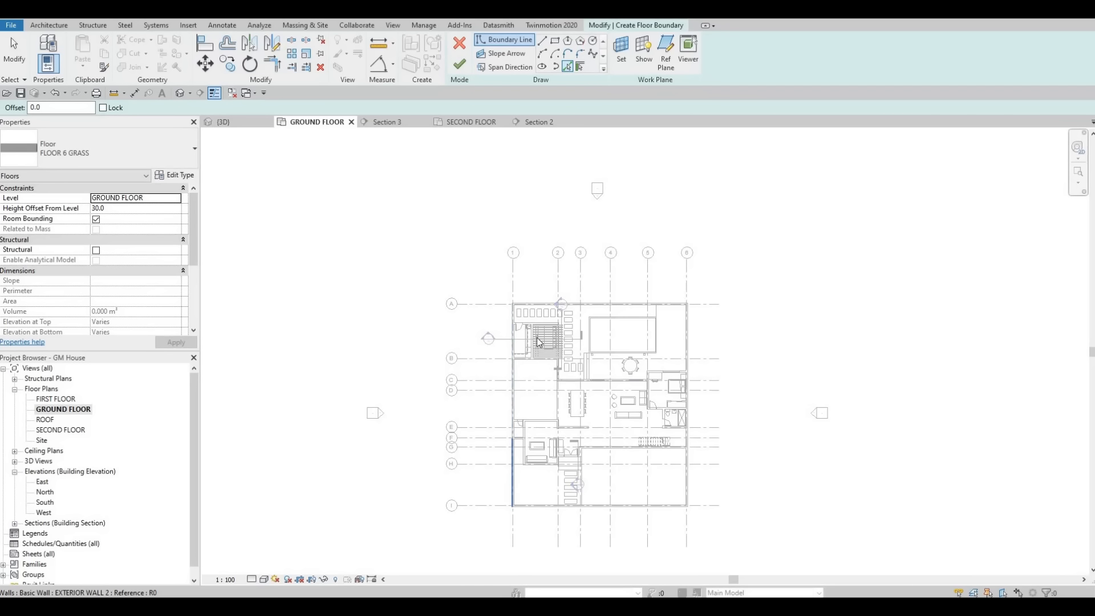
{"action": "left_click", "coordinate": [533, 303]}
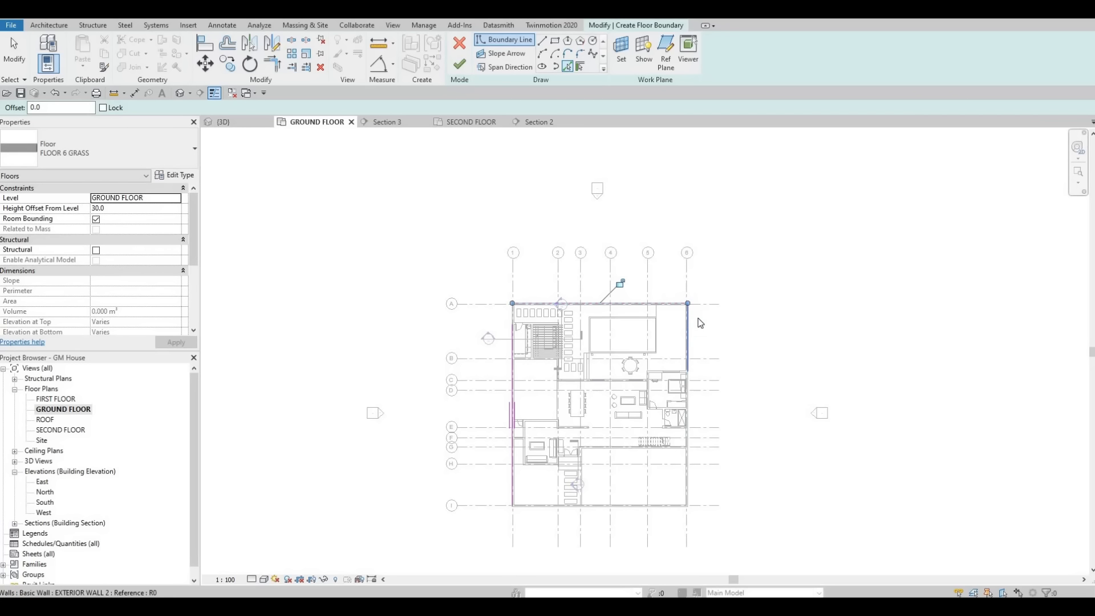
{"action": "left_click", "coordinate": [700, 323]}
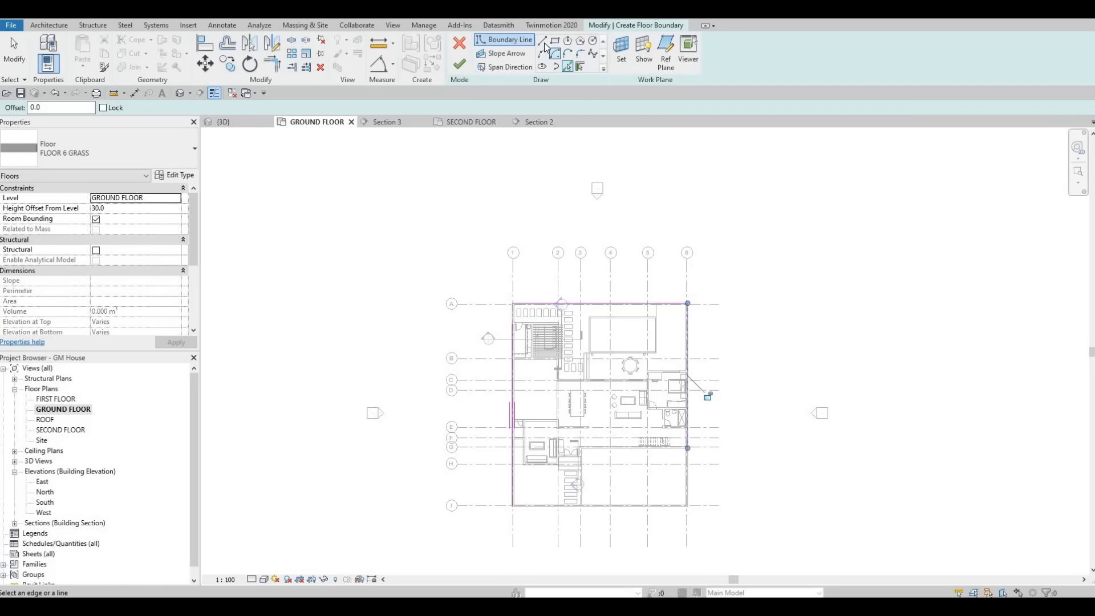
Draw outer boundary lines from the wall corner at grids 6 and I around behind the house, with a rear side about 67000 mm long
{"action": "key", "text": "l"}
{"action": "key", "text": "i"}
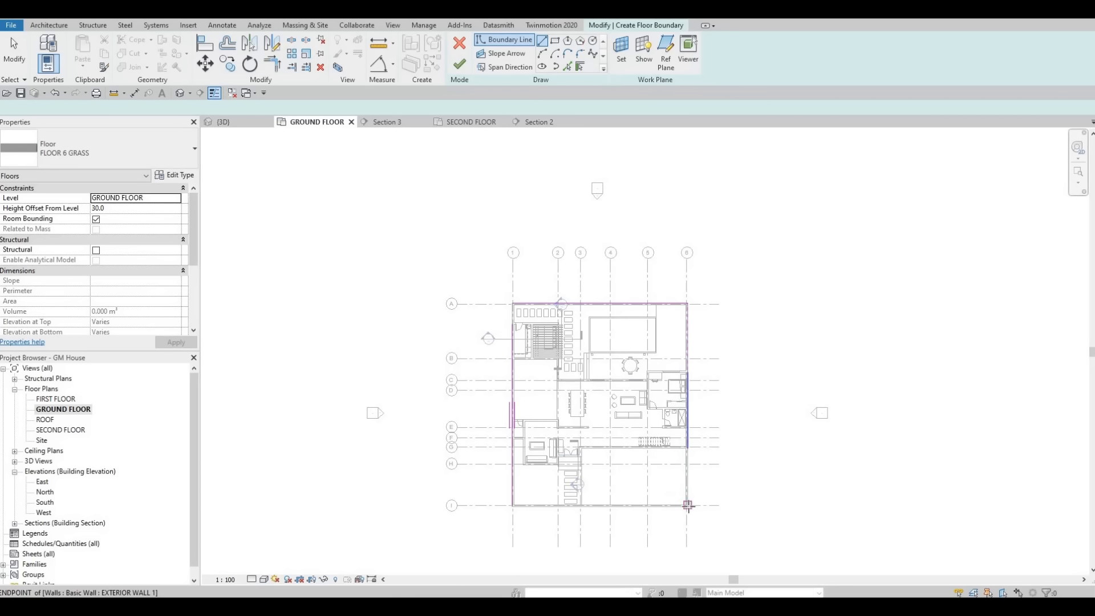
{"action": "scroll", "coordinate": [700, 508], "scroll_direction": "up", "scroll_amount": 3}
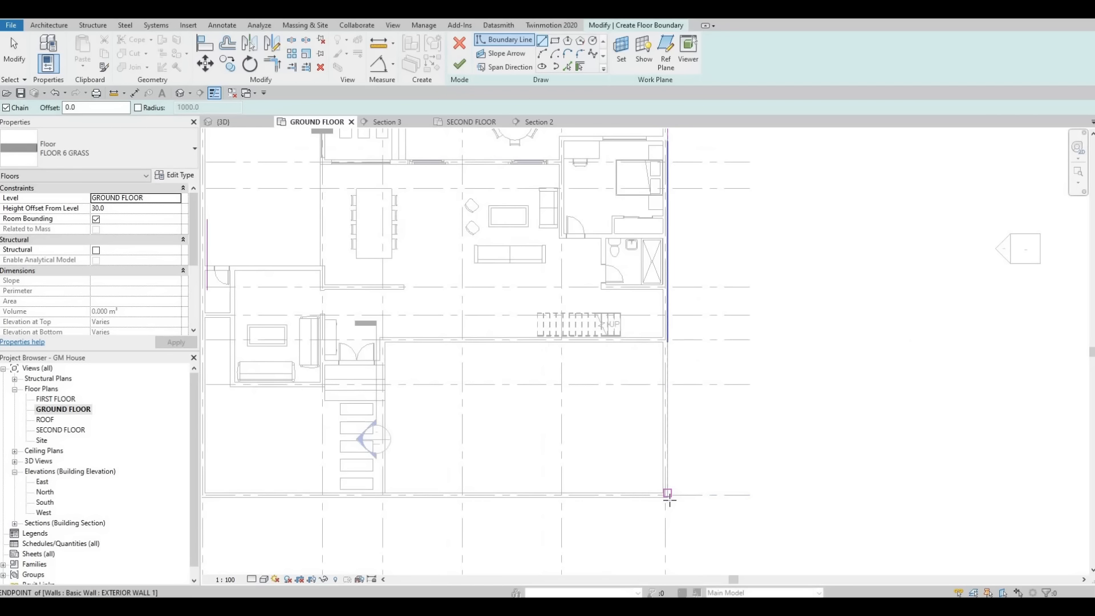
{"action": "left_click", "coordinate": [703, 482]}
{"action": "scroll", "coordinate": [799, 485], "scroll_direction": "down", "scroll_amount": 5}
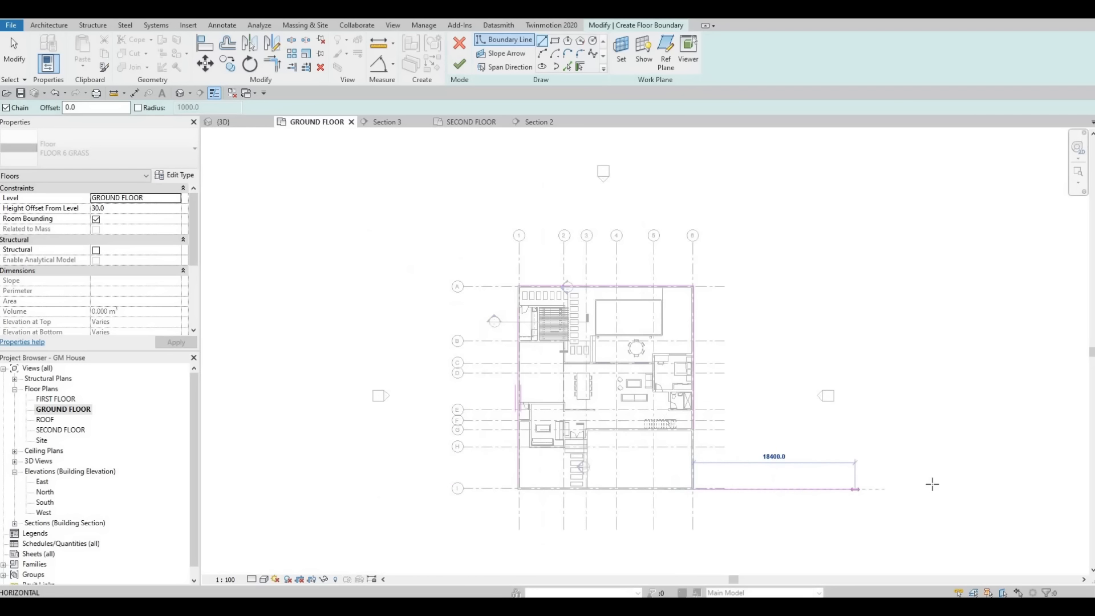
{"action": "left_click", "coordinate": [910, 200]}
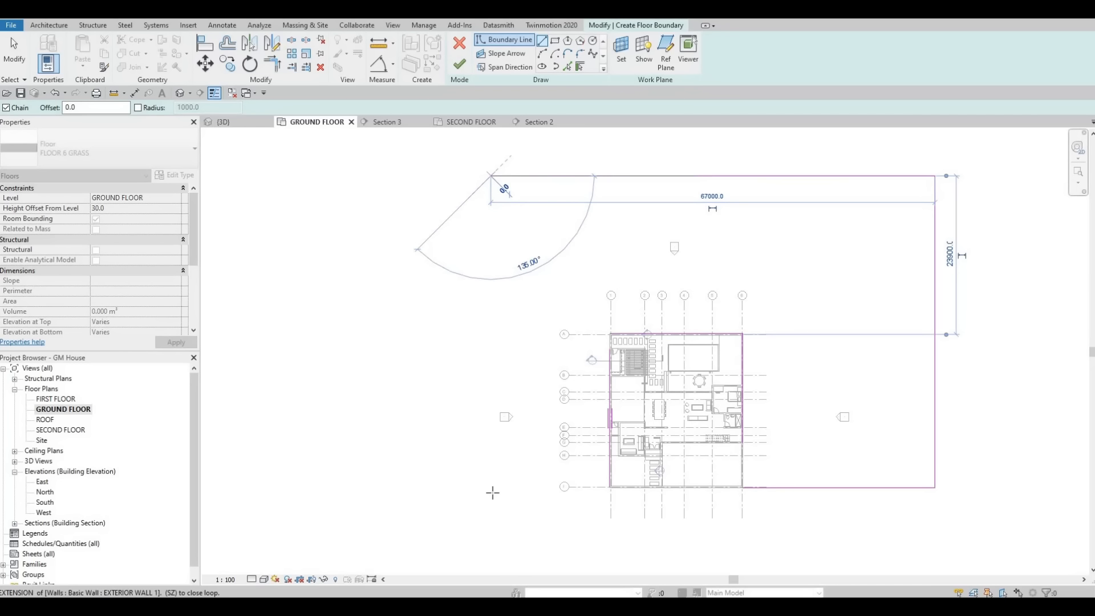
{"action": "left_click", "coordinate": [491, 487]}
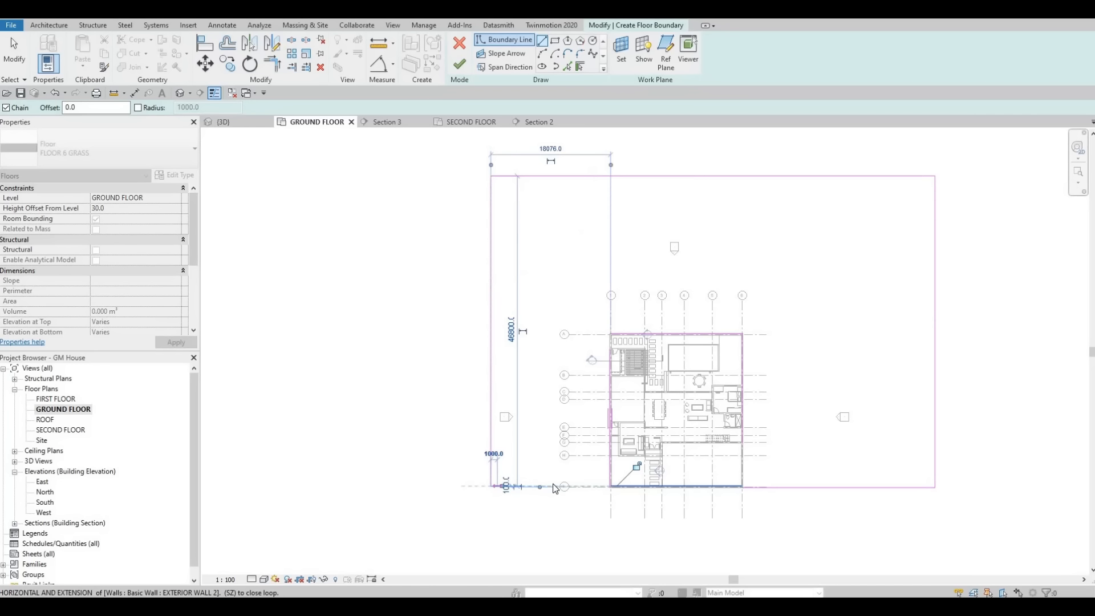
{"action": "key", "text": "Escape"}
{"action": "key", "text": "Escape"}
{"action": "key", "text": "Escape"}
Draw a boundary line outward along grid I from the exterior wall corner at grids 1 and I
{"action": "key", "text": "t"}
{"action": "key", "text": "r"}
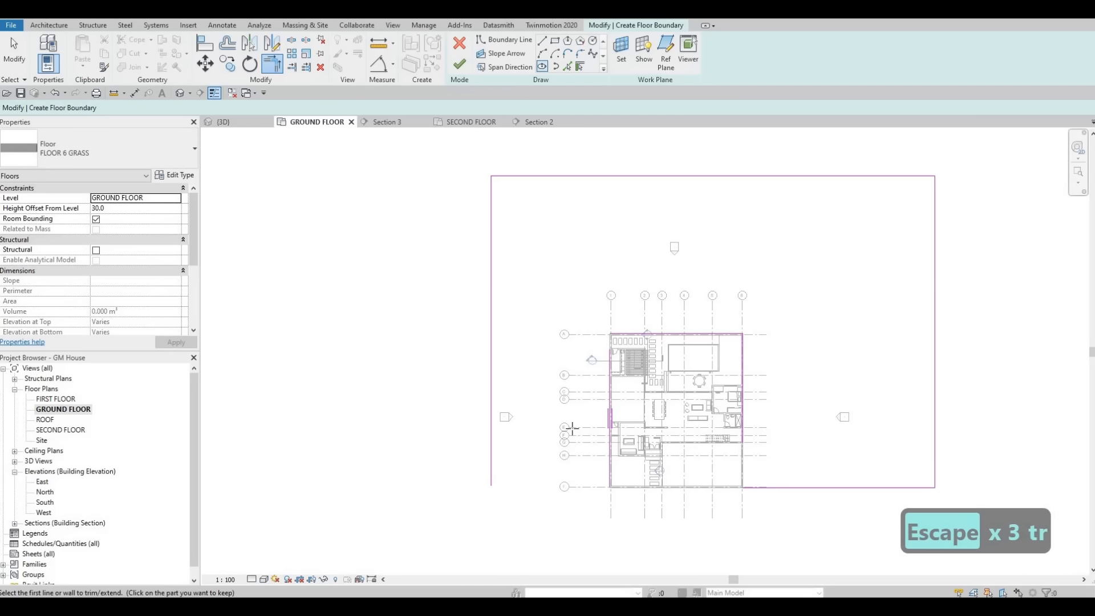
{"action": "key", "text": "l"}
{"action": "key", "text": "i"}
{"action": "scroll", "coordinate": [628, 507], "scroll_direction": "up", "scroll_amount": 3}
{"action": "left_click", "coordinate": [641, 512]}
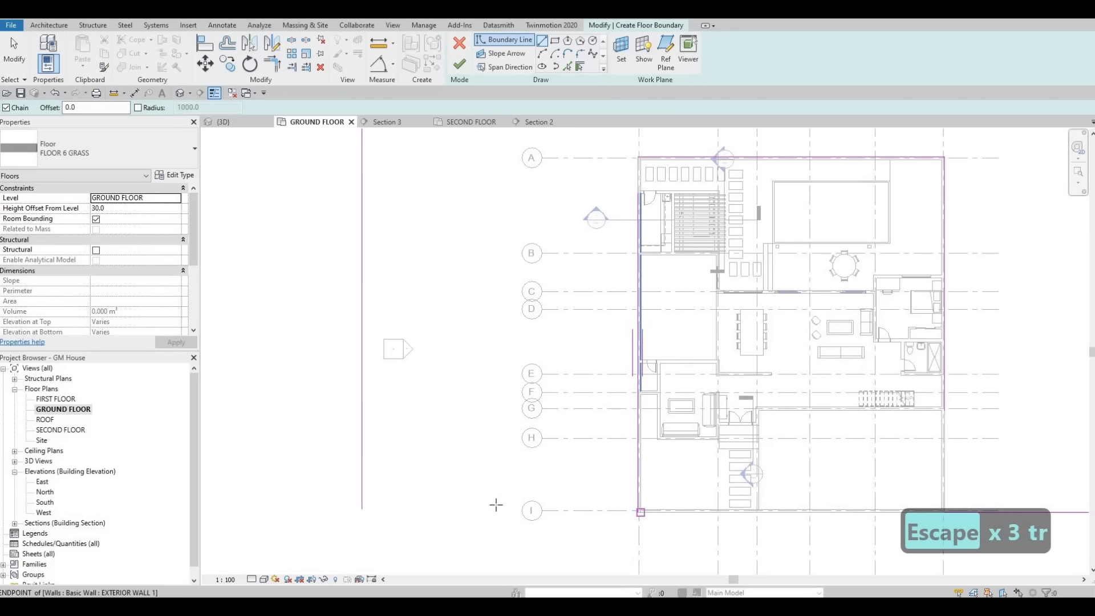
{"action": "left_click", "coordinate": [465, 512]}
{"action": "key", "text": "Escape"}
{"action": "key", "text": "Escape"}
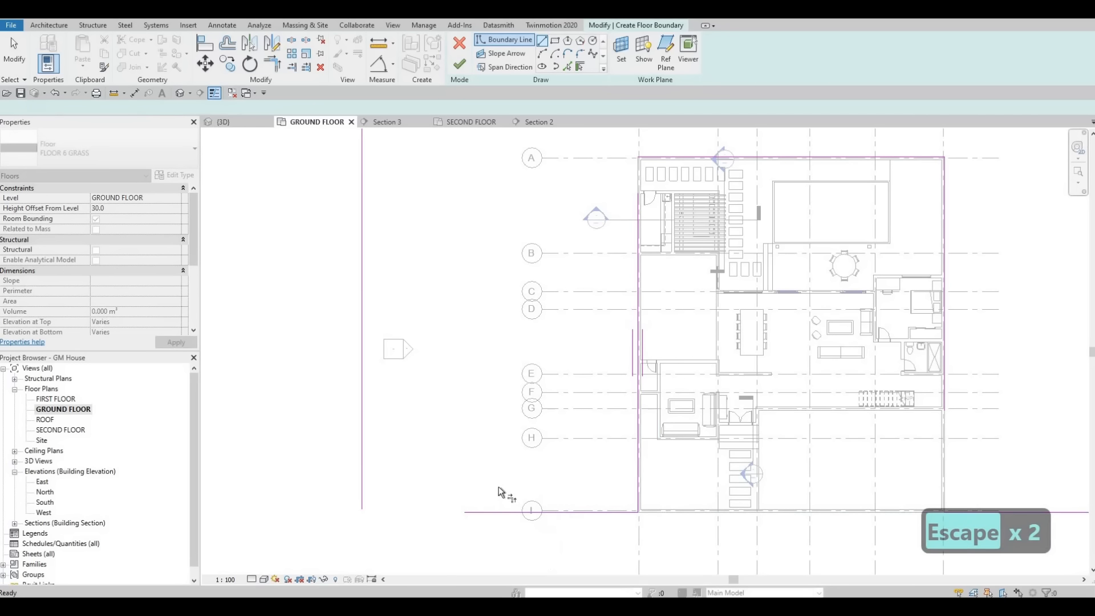
Trim and extend the floor boundary lines to meet at their corners, closing the loop around three sides of the house
{"action": "key", "text": "t"}
{"action": "key", "text": "r"}
{"action": "left_click", "coordinate": [489, 512]}
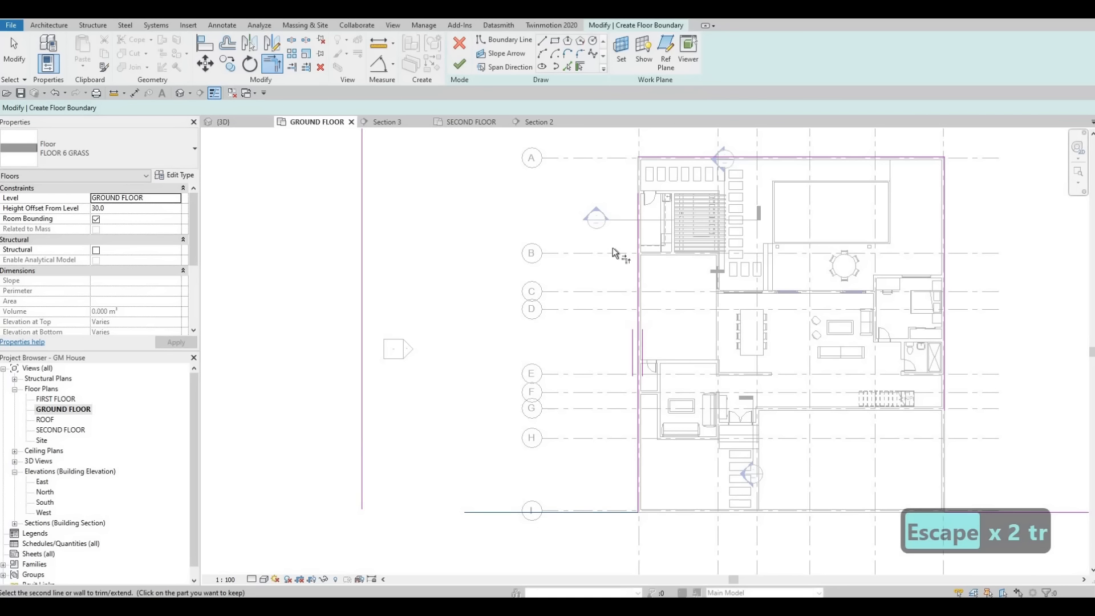
{"action": "left_click", "coordinate": [638, 210]}
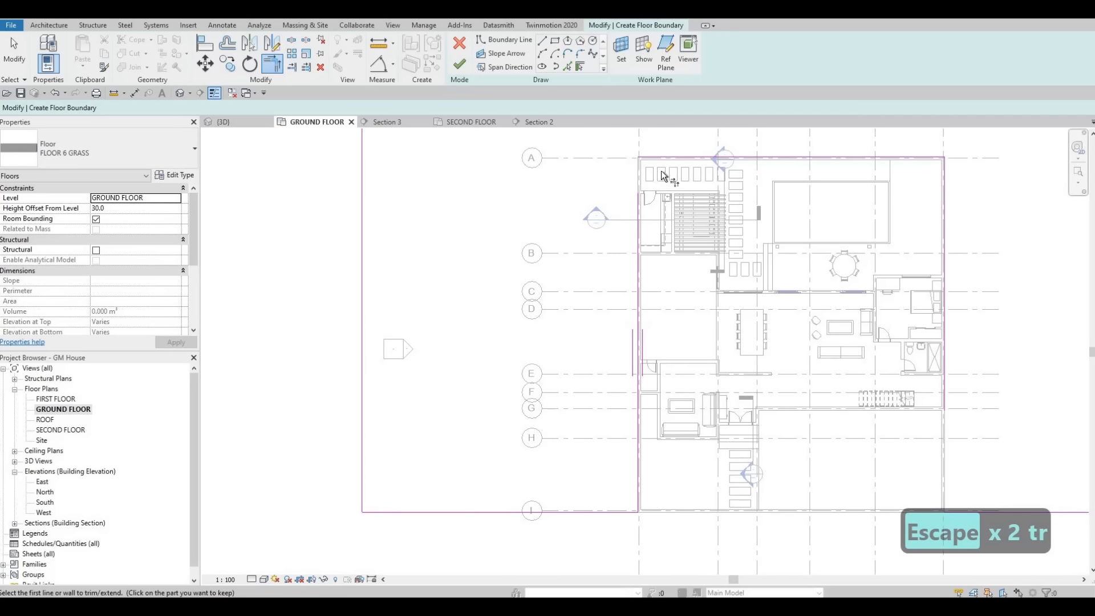
{"action": "left_click", "coordinate": [907, 159]}
{"action": "left_click", "coordinate": [945, 186]}
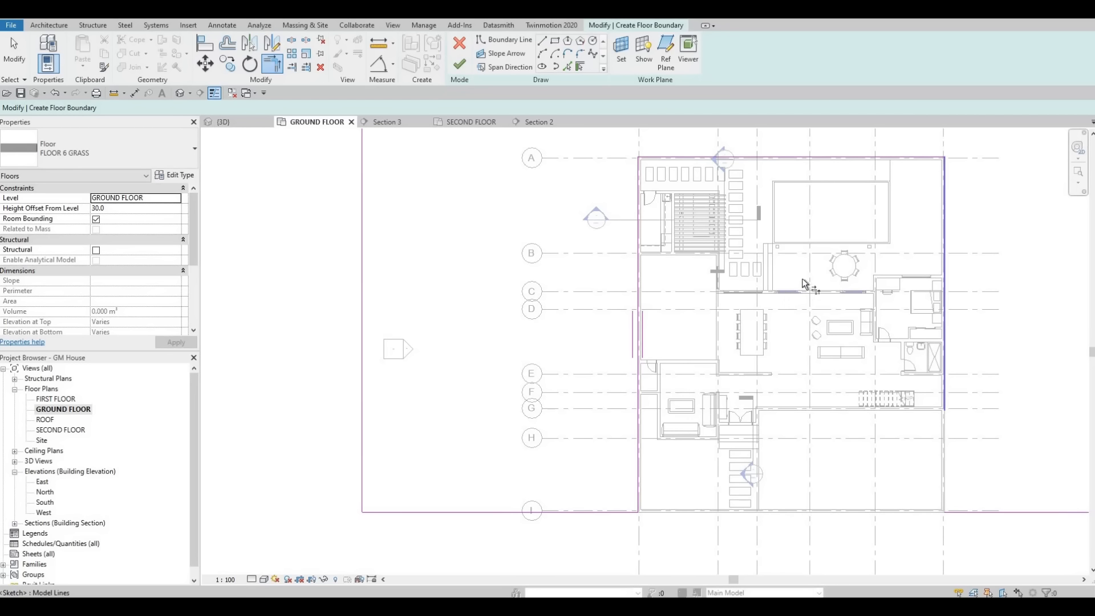
{"action": "scroll", "coordinate": [953, 339], "scroll_direction": "up", "scroll_amount": 1}
{"action": "middle_click_drag", "start_coordinate": [953, 339], "coordinate": [803, 281]}
{"action": "left_click", "coordinate": [797, 274]}
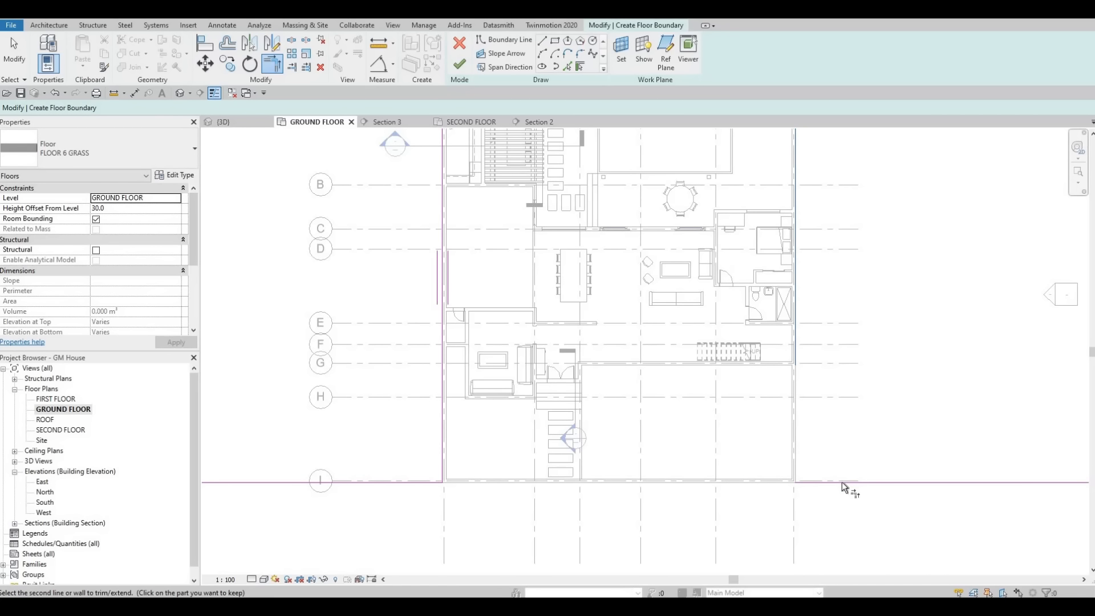
{"action": "left_click", "coordinate": [842, 481]}
Move the outer boundary line beyond grid 1 to about 29000 mm from the house wall and finish the grass floor
{"action": "scroll", "coordinate": [615, 351], "scroll_direction": "down", "scroll_amount": 5}
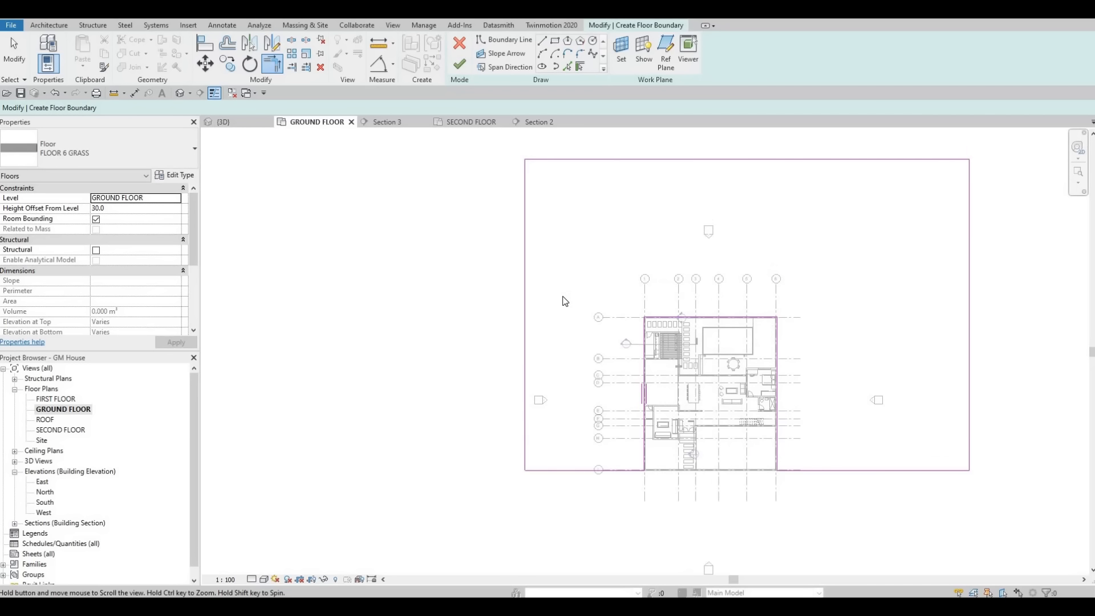
{"action": "middle_click_drag", "start_coordinate": [563, 297], "coordinate": [584, 322]}
{"action": "scroll", "coordinate": [584, 321], "scroll_direction": "down", "scroll_amount": 1}
{"action": "key", "text": "Escape"}
{"action": "left_click_drag", "start_coordinate": [555, 290], "coordinate": [452, 280]}
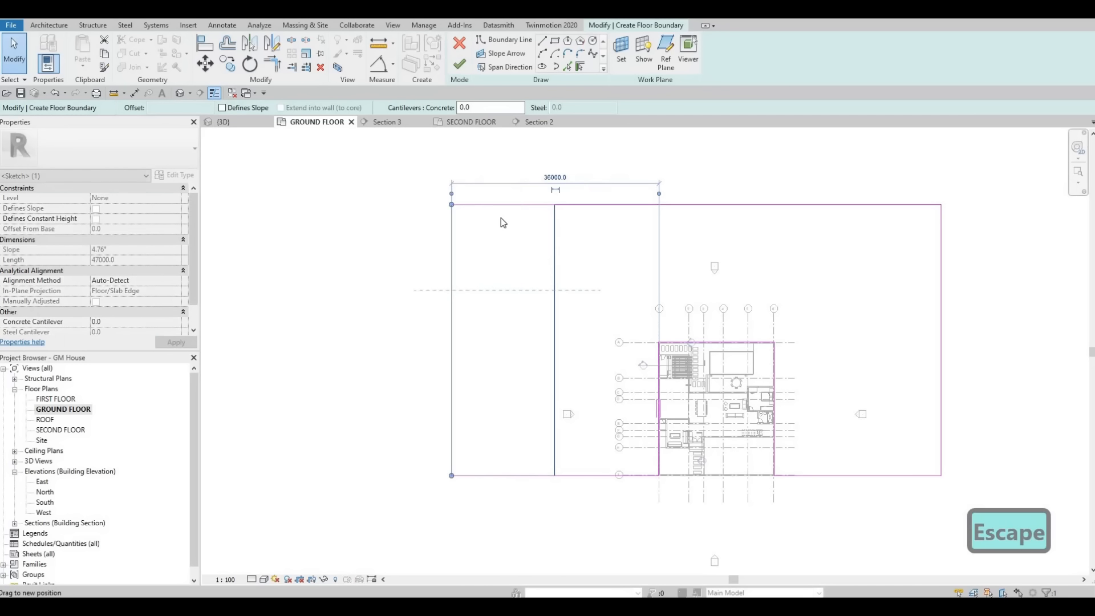
{"action": "key", "text": "Escape"}
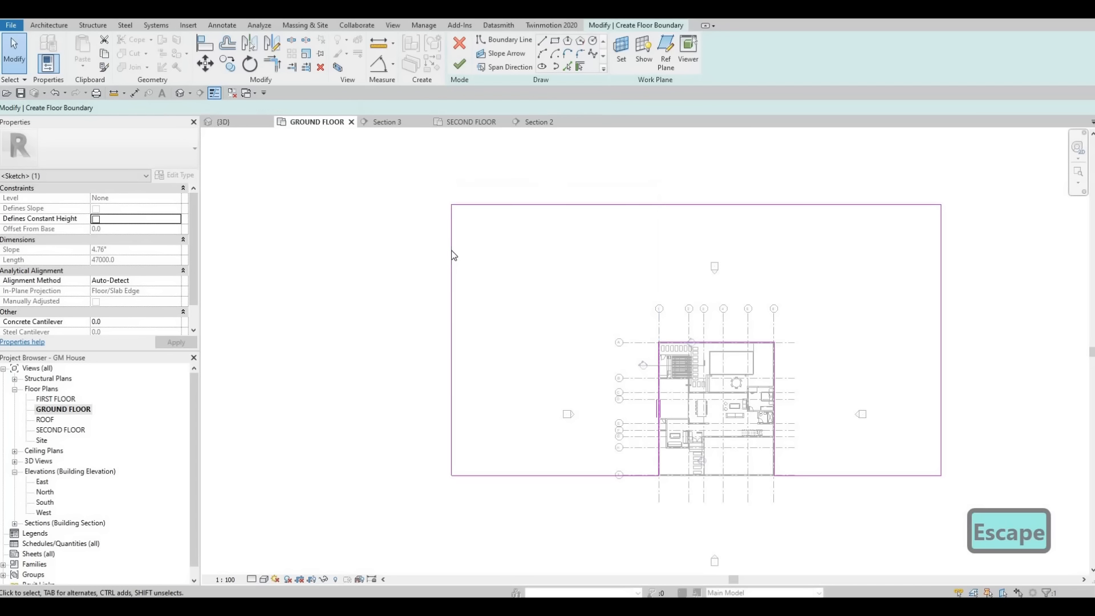
{"action": "left_click_drag", "start_coordinate": [451, 252], "coordinate": [491, 254]}
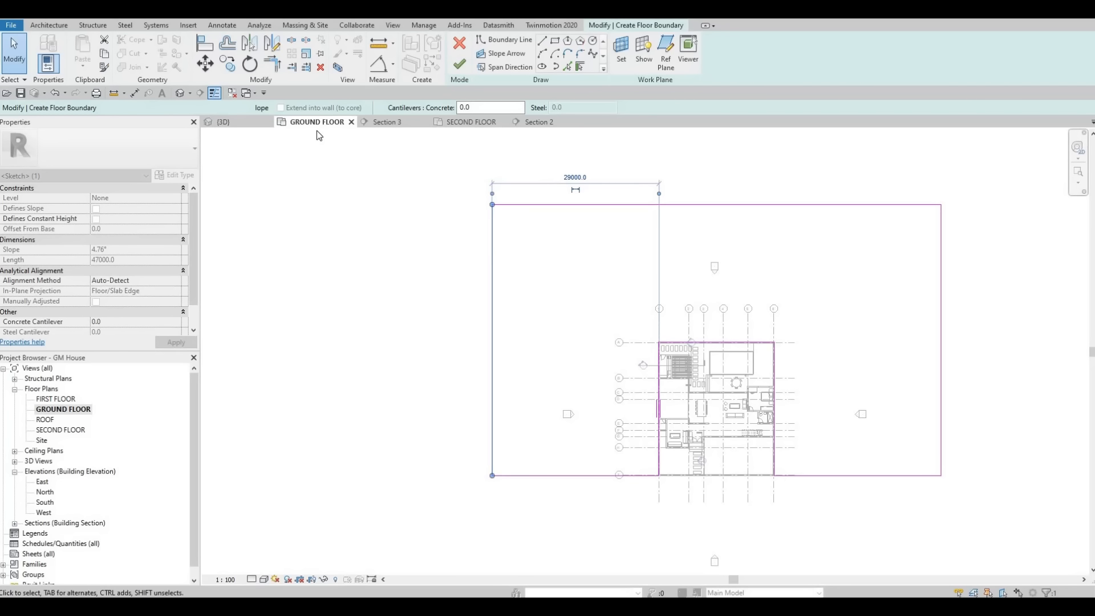
{"action": "left_click", "coordinate": [457, 67]}
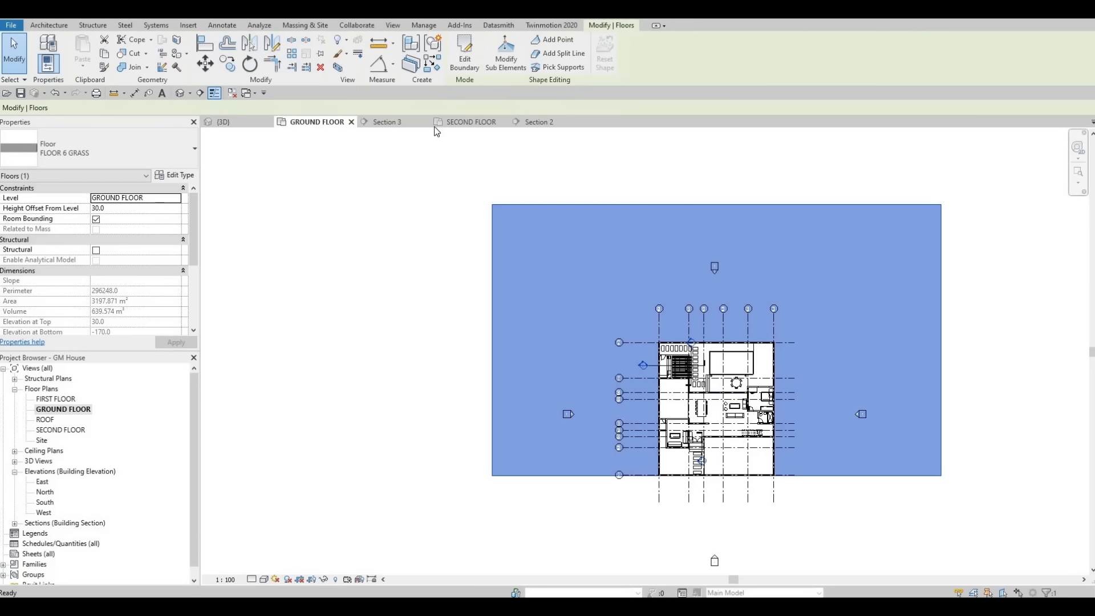
Inspect the new grass floor surrounding the house in the 3D view
{"action": "left_click", "coordinate": [236, 124]}
{"action": "key", "text": "Escape"}
{"action": "scroll", "coordinate": [611, 367], "scroll_direction": "down", "scroll_amount": 3}
{"action": "key", "text": "Escape"}
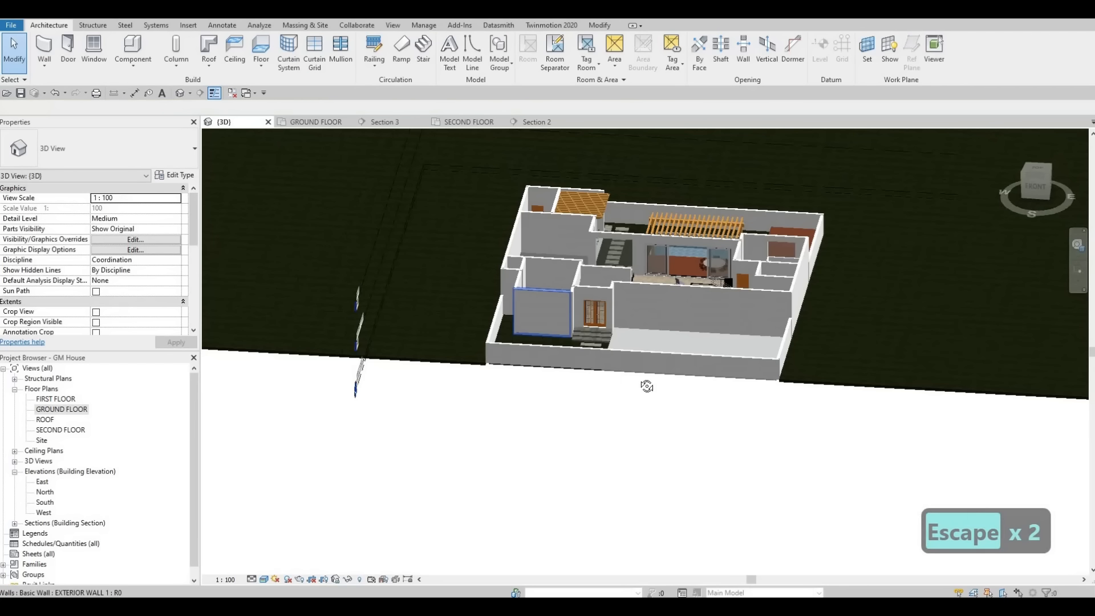
{"action": "middle_click_drag", "start_coordinate": [718, 321], "coordinate": [988, 320], "text": "shift"}
{"action": "scroll", "coordinate": [628, 380], "scroll_direction": "down", "scroll_amount": 2}
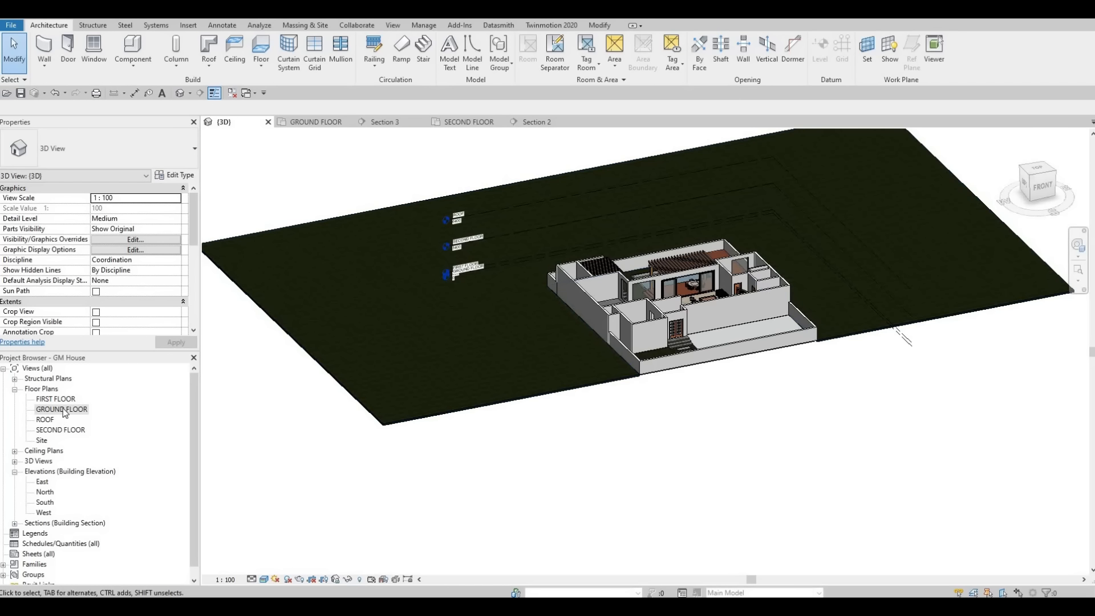
Start another floor on the ground floor plan and duplicate the FLOOR 8 type as FLOOR 9
{"action": "scroll", "coordinate": [477, 416], "scroll_direction": "down", "scroll_amount": 1}
{"action": "middle_click_drag", "start_coordinate": [530, 472], "coordinate": [468, 391]}
{"action": "scroll", "coordinate": [628, 409], "scroll_direction": "up", "scroll_amount": 6}
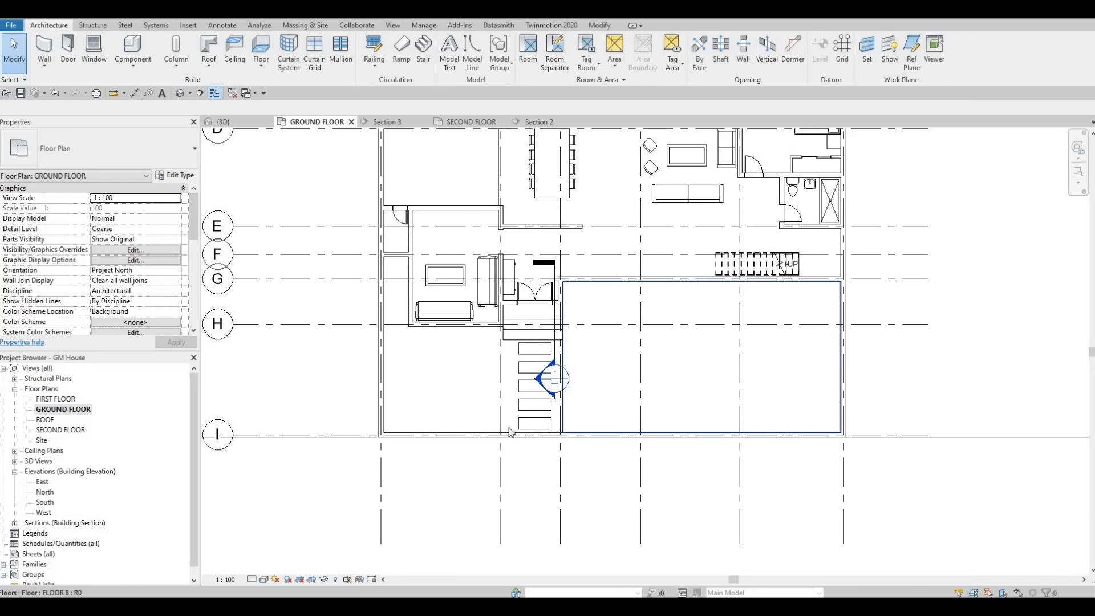
{"action": "scroll", "coordinate": [514, 420], "scroll_direction": "down", "scroll_amount": 7}
{"action": "middle_click_drag", "start_coordinate": [291, 337], "coordinate": [380, 300]}
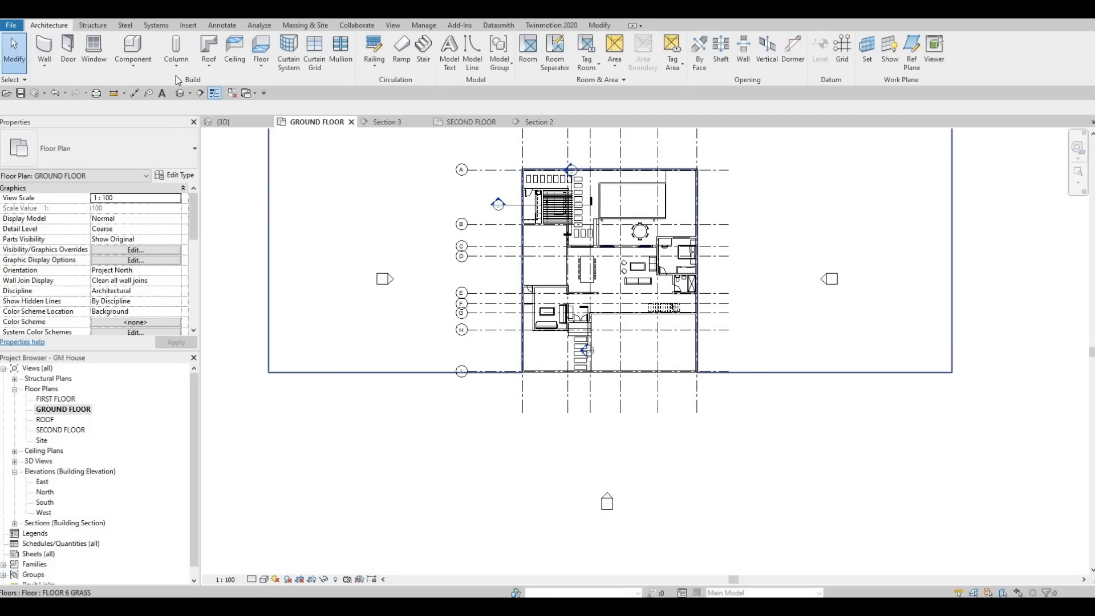
{"action": "left_click", "coordinate": [258, 49]}
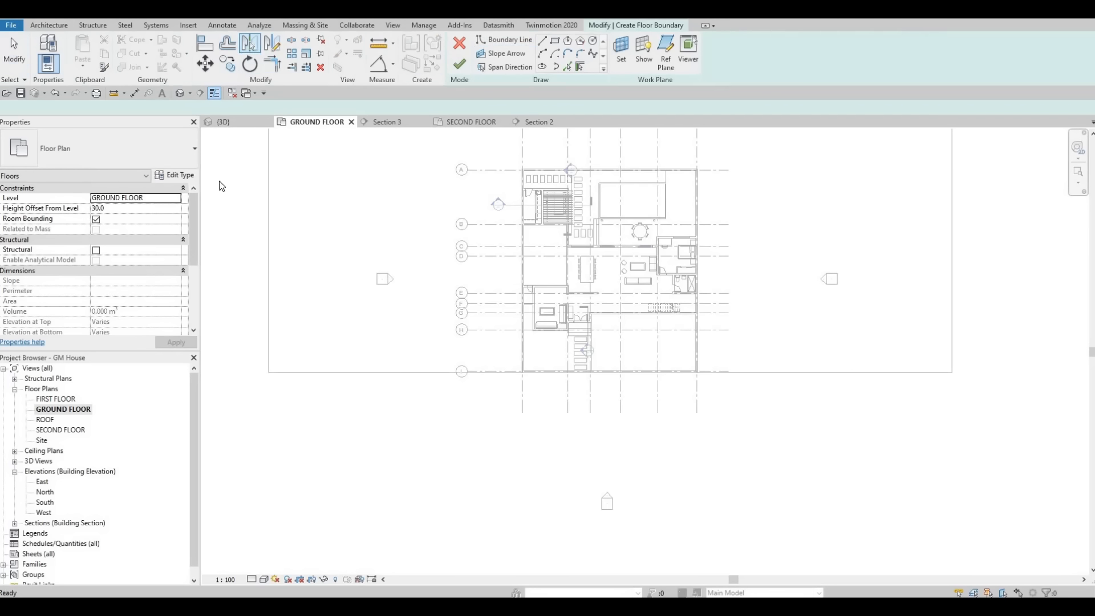
{"action": "left_click", "coordinate": [186, 175]}
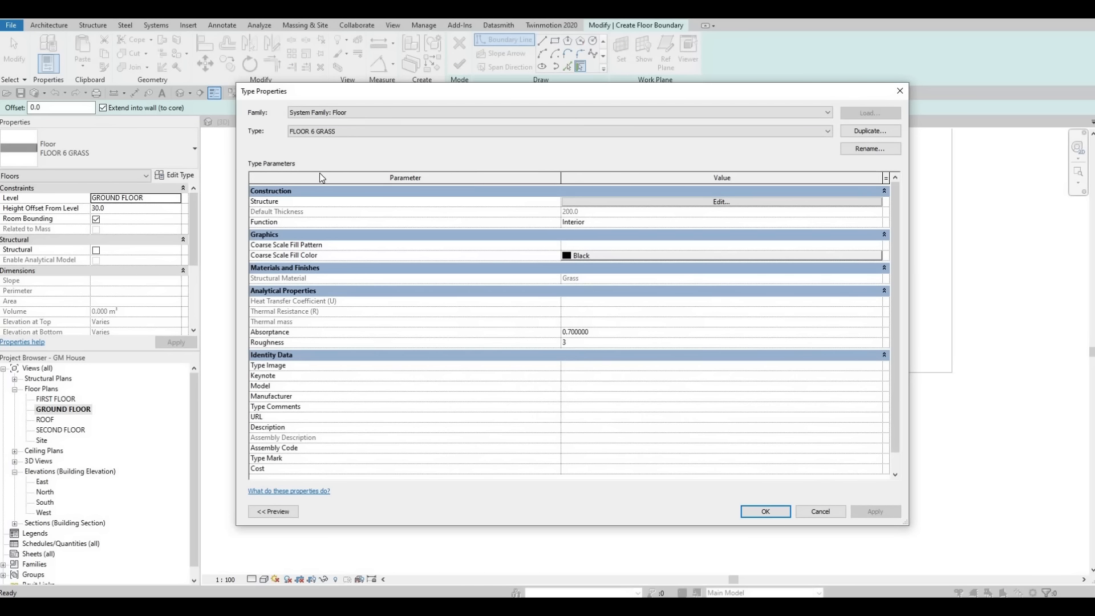
{"action": "left_click", "coordinate": [324, 131]}
{"action": "left_click", "coordinate": [729, 194]}
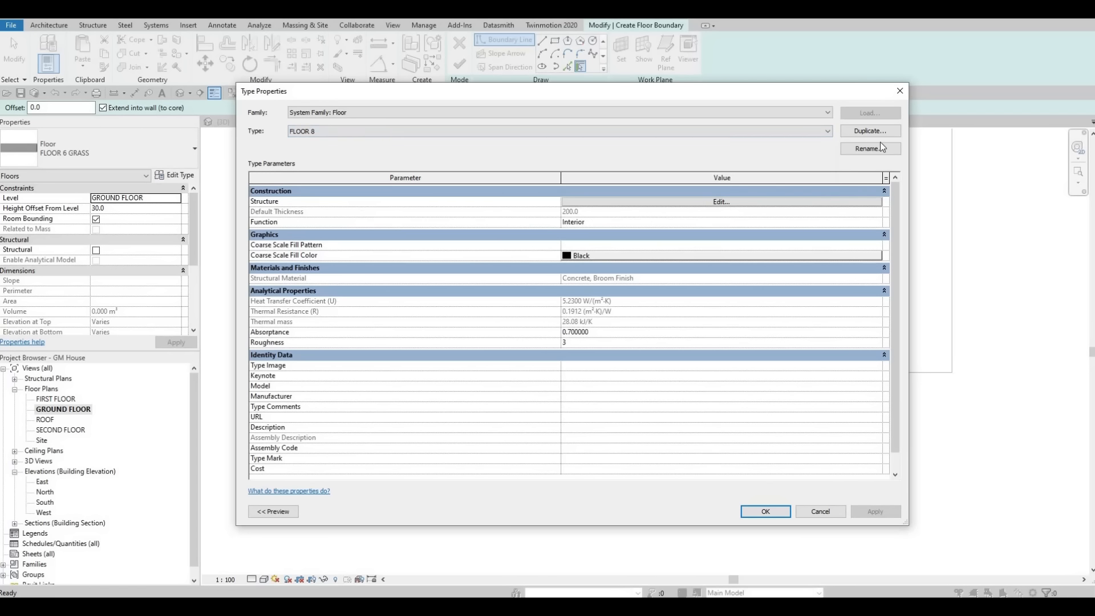
{"action": "left_click", "coordinate": [870, 130]}
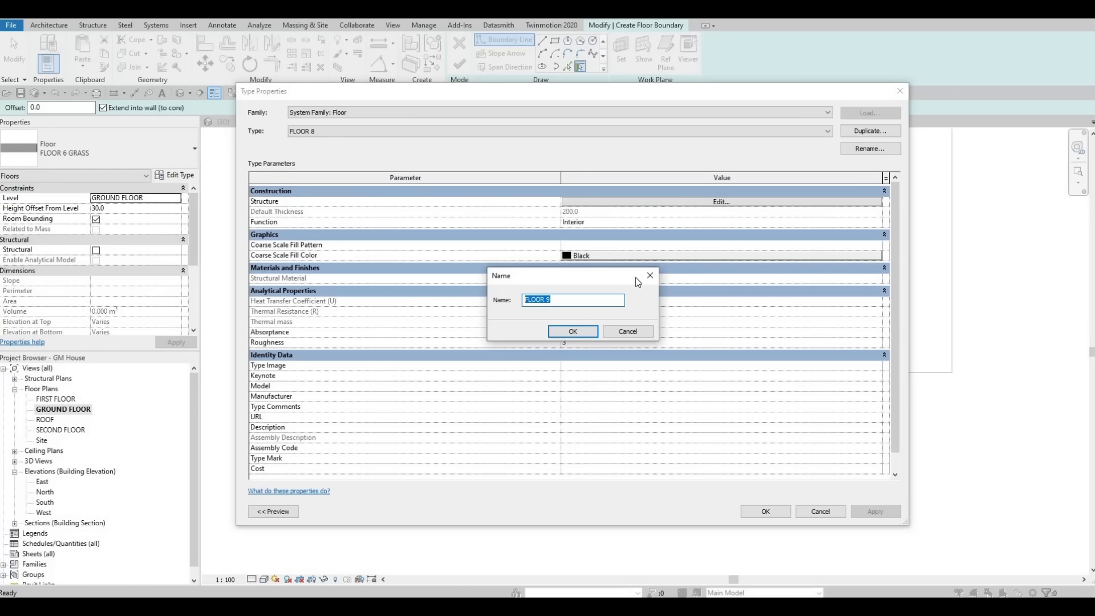
{"action": "left_click", "coordinate": [570, 331]}
Set the structure layer material of FLOOR 9 to Concrete, C16/20 from the AEC concrete library
{"action": "left_click", "coordinate": [670, 204]}
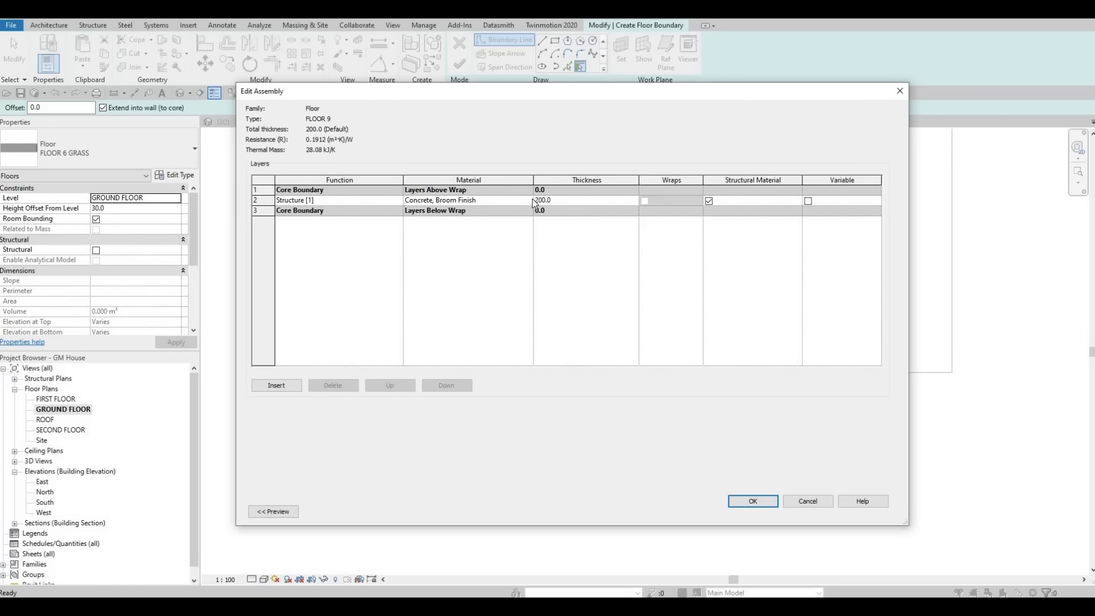
{"action": "left_click", "coordinate": [530, 200]}
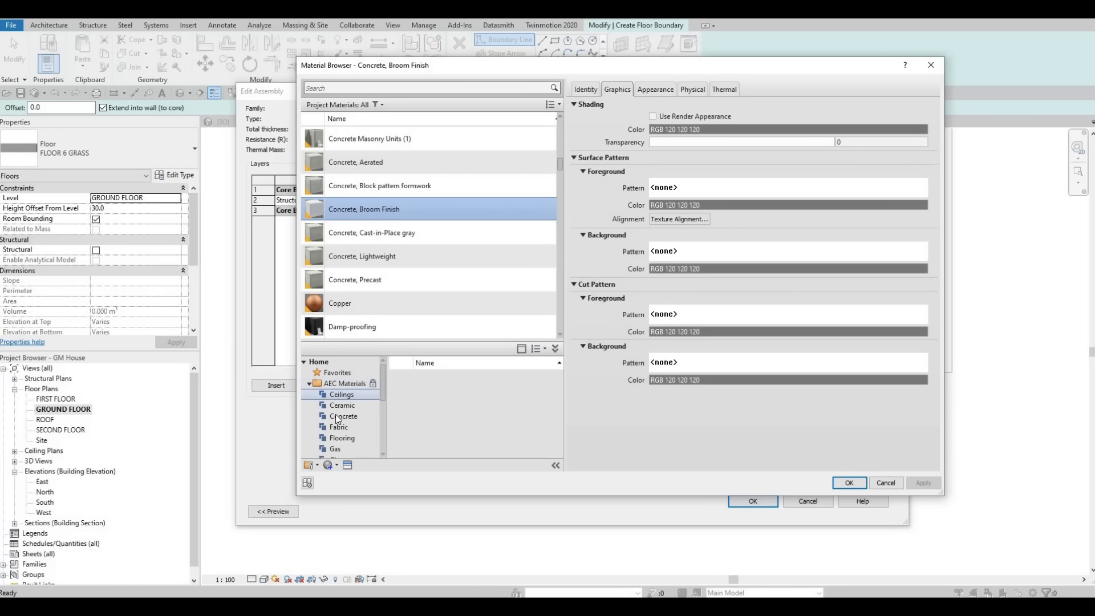
{"action": "scroll", "coordinate": [537, 431], "scroll_direction": "down", "scroll_amount": 3}
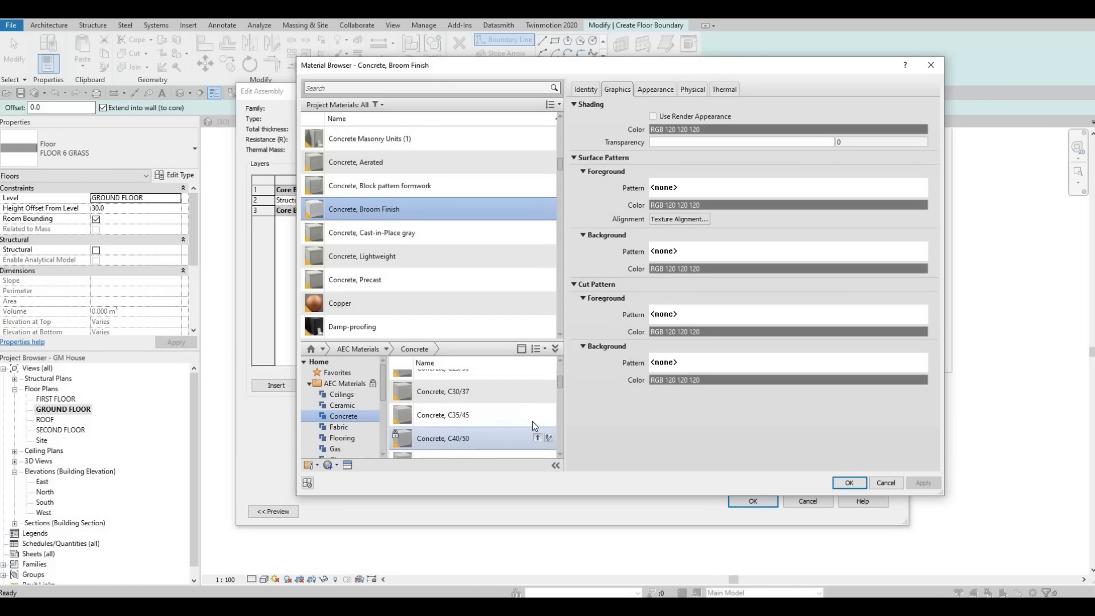
{"action": "left_click", "coordinate": [538, 410]}
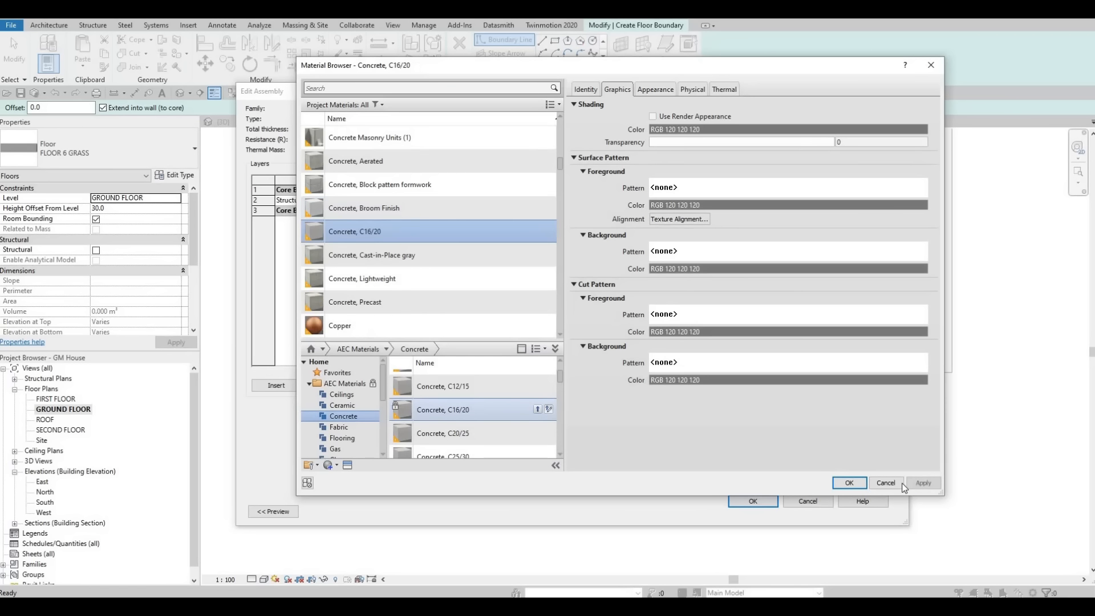
{"action": "left_click", "coordinate": [849, 483]}
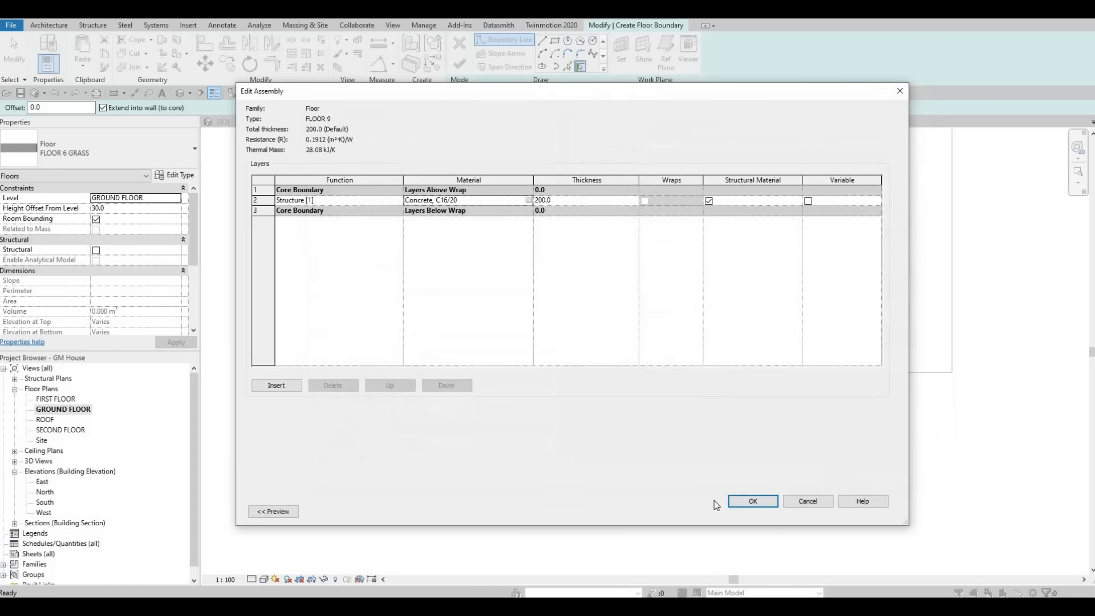
{"action": "left_click", "coordinate": [753, 501]}
{"action": "left_click", "coordinate": [752, 514]}
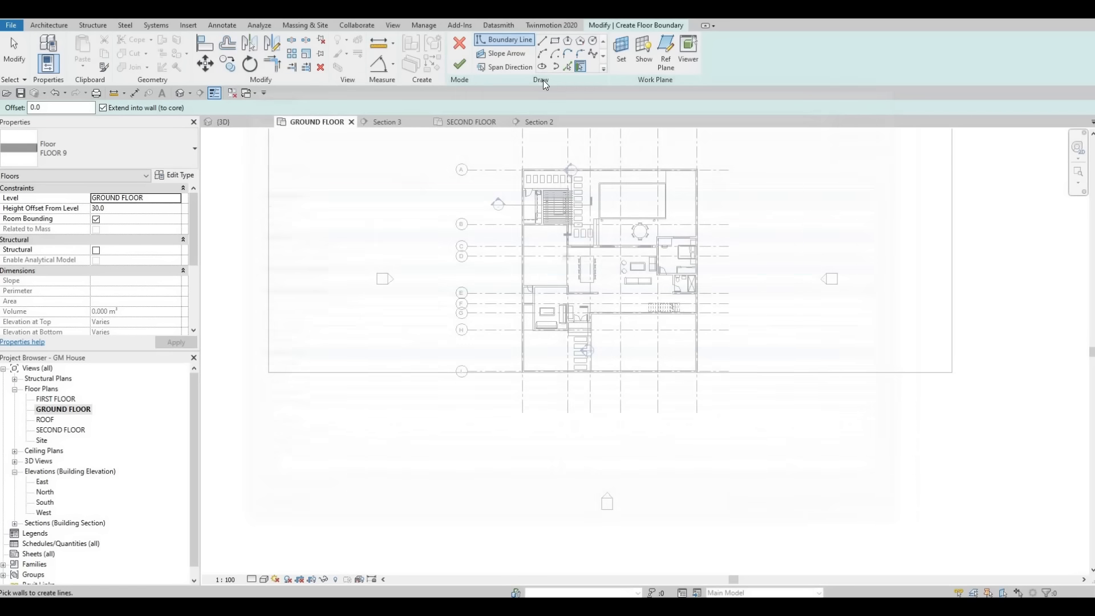
Sketch a 77900 by 12500 mm rectangle along the grass floor's front edge at grid I and finish the floor
{"action": "left_click", "coordinate": [554, 42]}
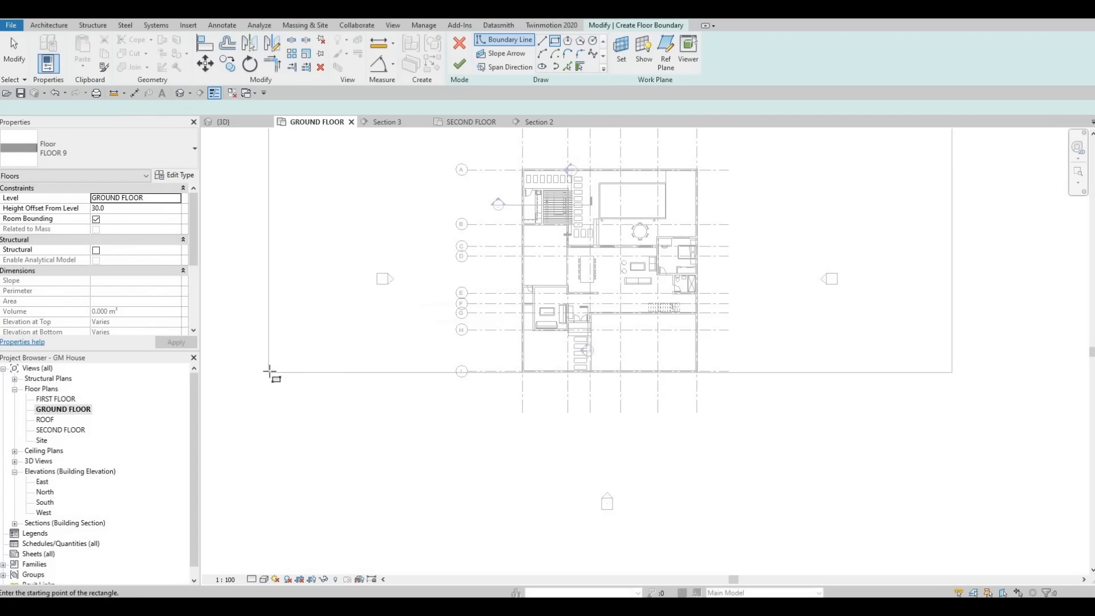
{"action": "left_click", "coordinate": [268, 361]}
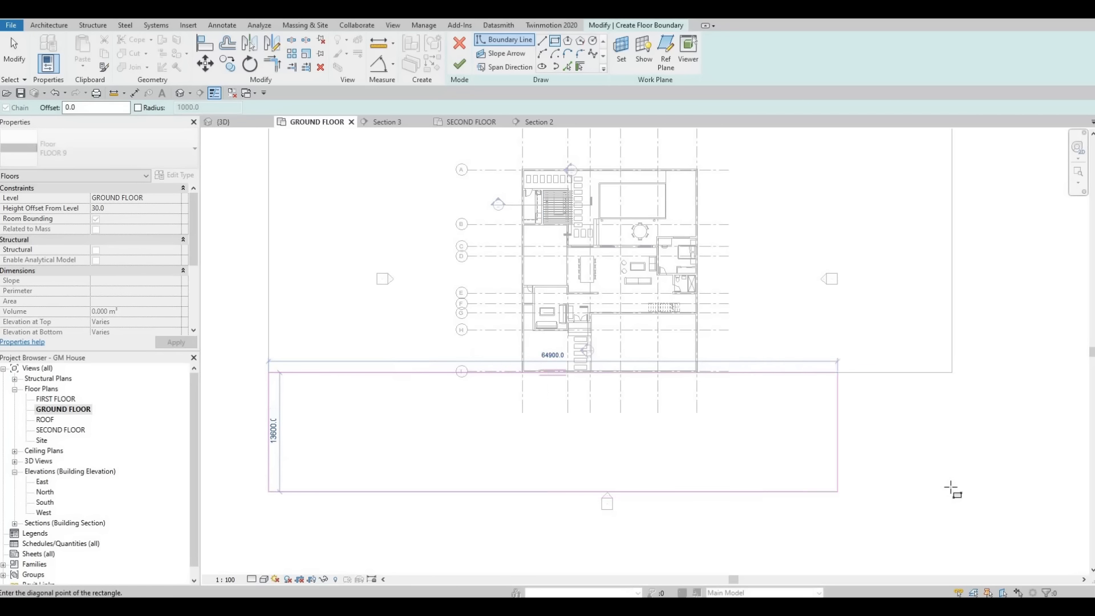
{"action": "left_click", "coordinate": [952, 482]}
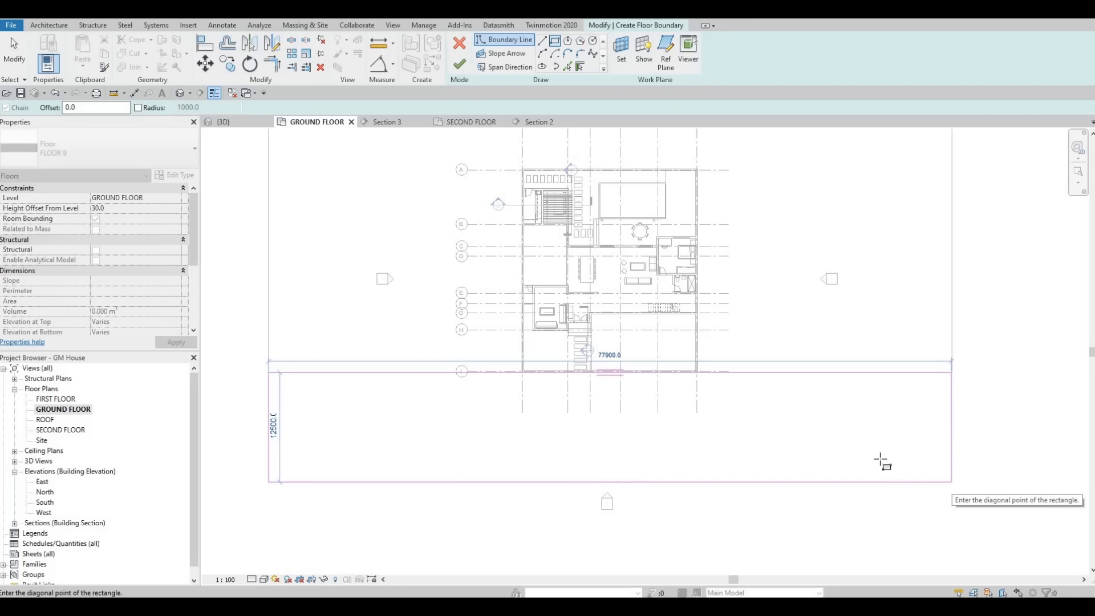
{"action": "key", "text": "Escape"}
{"action": "scroll", "coordinate": [582, 162], "scroll_direction": "down", "scroll_amount": 3}
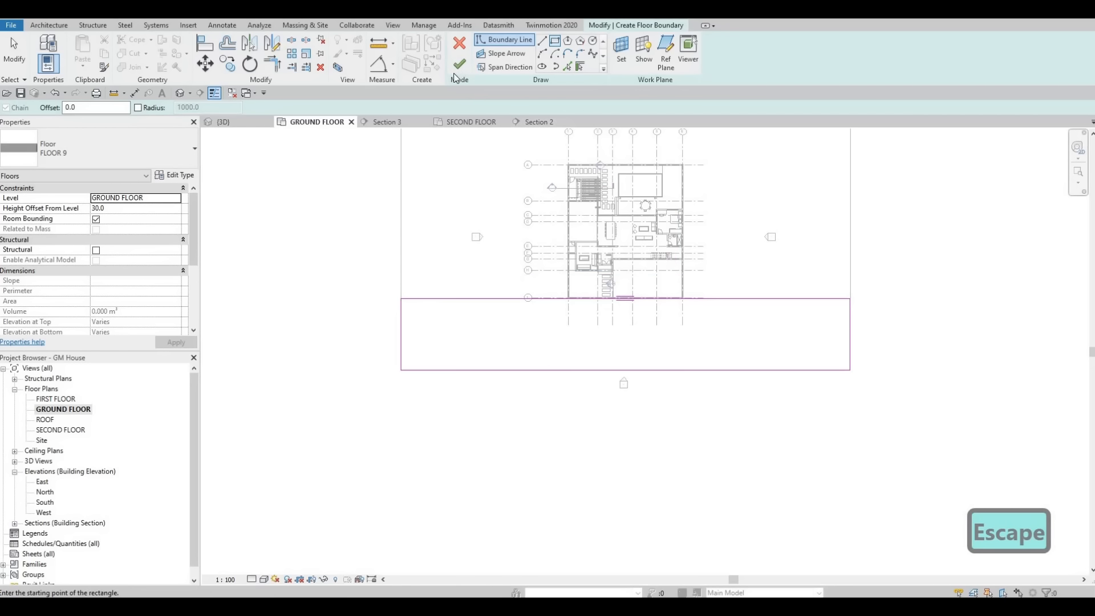
{"action": "left_click", "coordinate": [459, 64]}
{"action": "key", "text": "Escape"}
Edit the grass floor's boundary, adding a full-width rectangle on the far side of the FLOOR 9 strip, and finish the sketch
{"action": "left_click", "coordinate": [401, 164]}
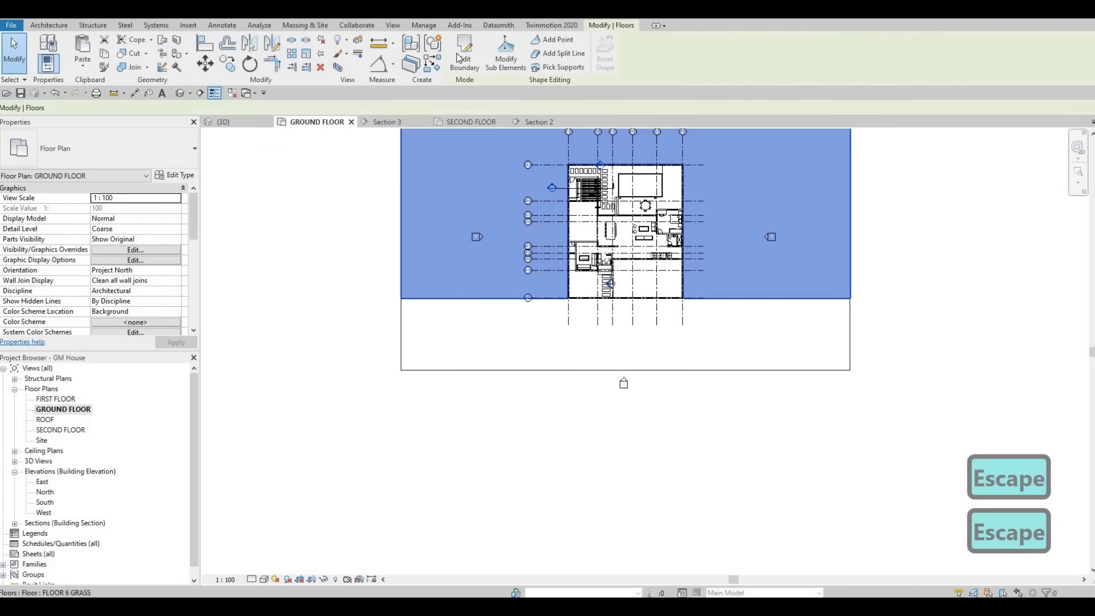
{"action": "left_click", "coordinate": [464, 57]}
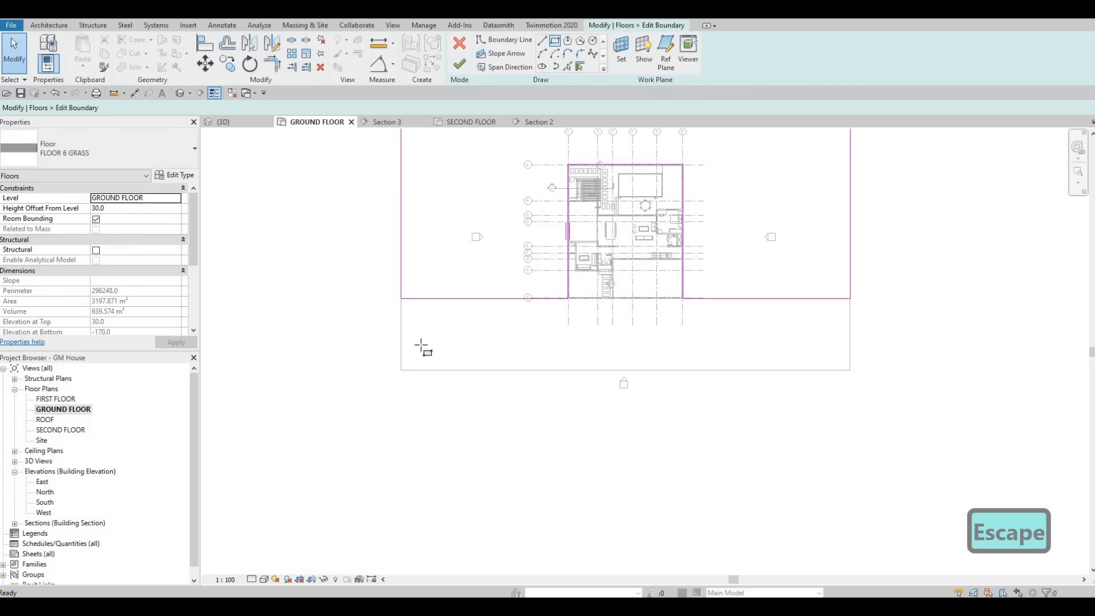
{"action": "left_click", "coordinate": [401, 372]}
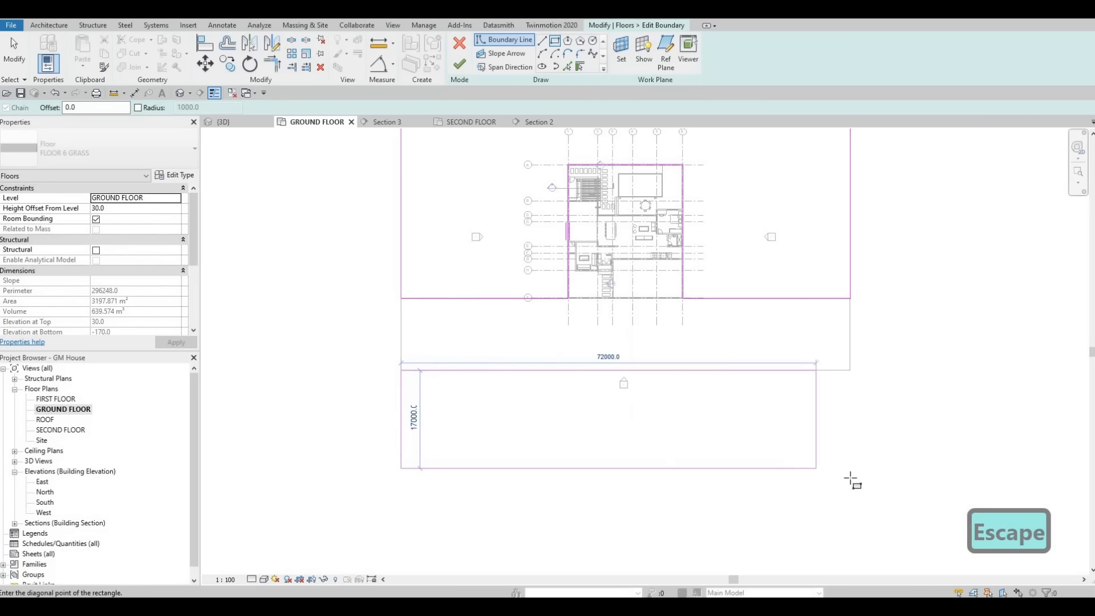
{"action": "left_click", "coordinate": [851, 478]}
{"action": "key", "text": "Escape"}
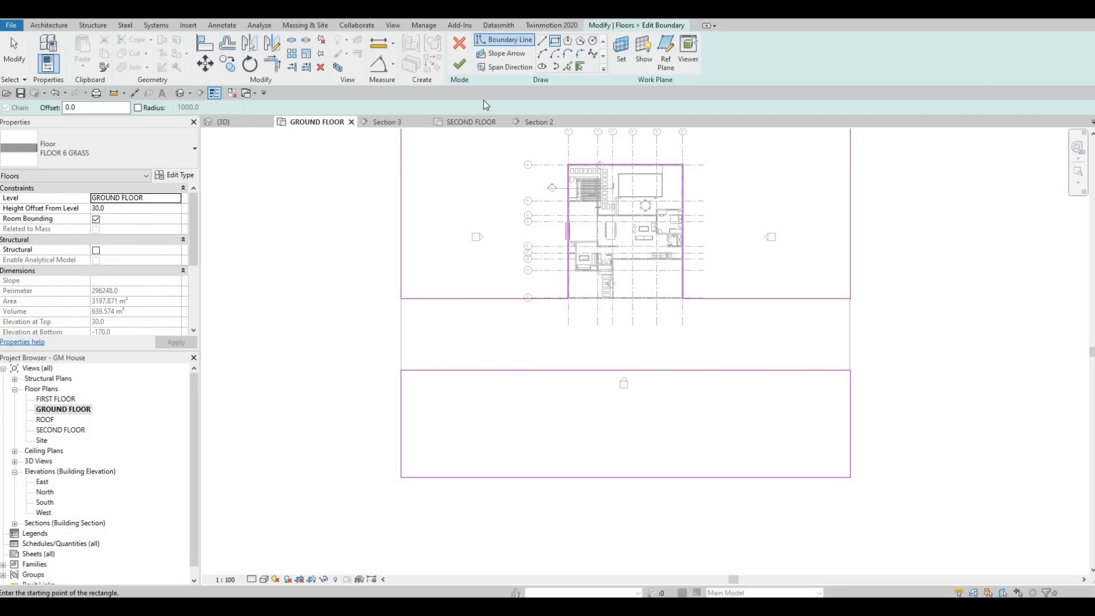
{"action": "left_click", "coordinate": [459, 66]}
{"action": "key", "text": "Escape"}
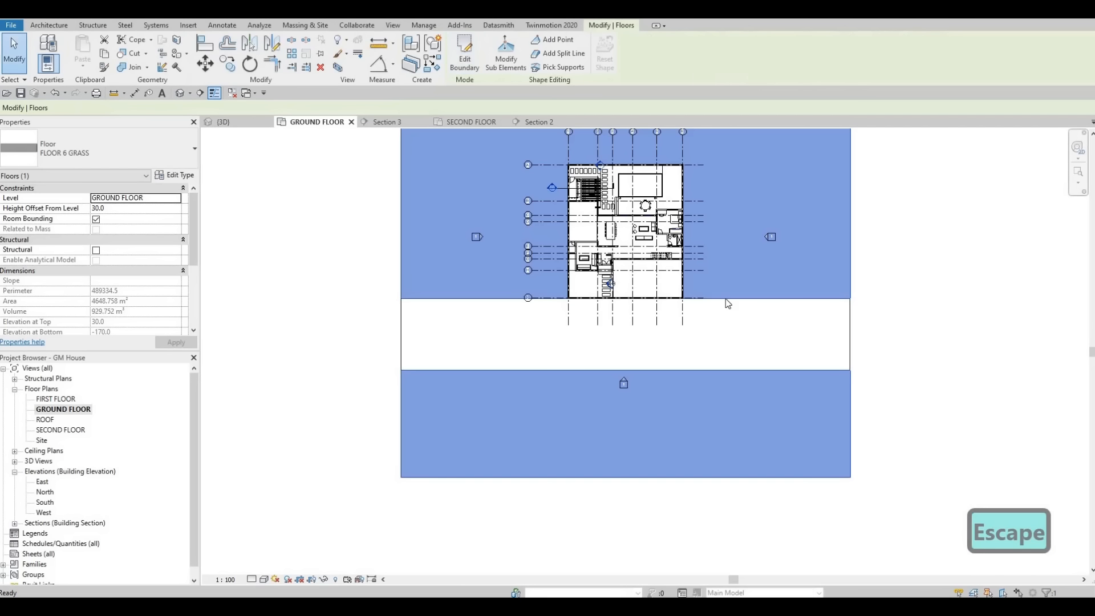
Examine the extended grass floor and the strip in front of the house in the ground floor plan
{"action": "scroll", "coordinate": [781, 387], "scroll_direction": "down", "scroll_amount": 1}
{"action": "left_click", "coordinate": [800, 401]}
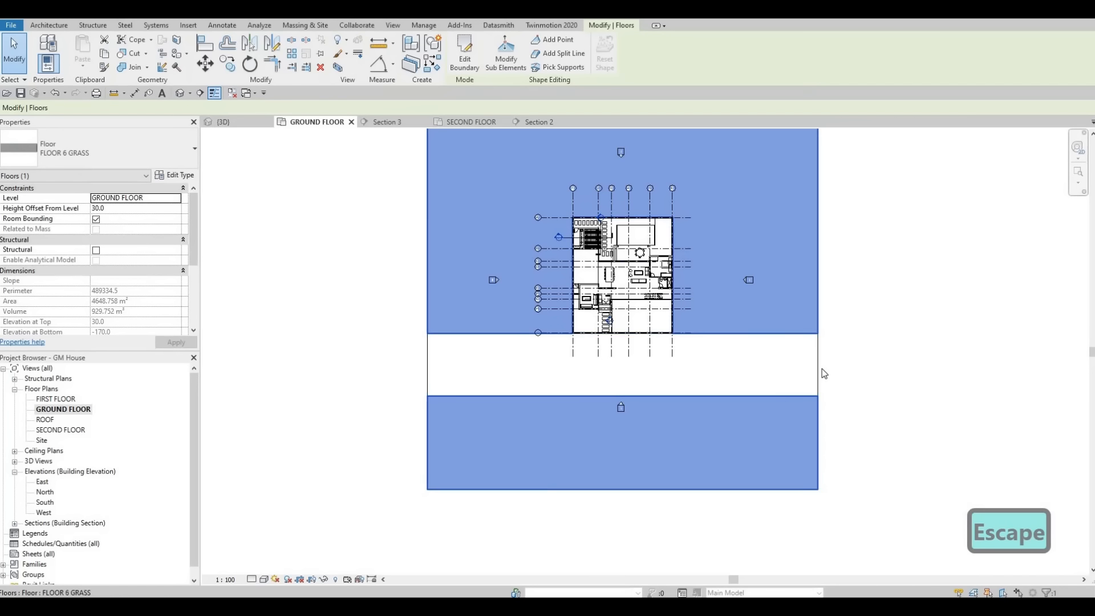
{"action": "key", "text": "Escape"}
{"action": "left_click", "coordinate": [760, 360]}
{"action": "key", "text": "Escape"}
{"action": "scroll", "coordinate": [759, 360], "scroll_direction": "down", "scroll_amount": 2}
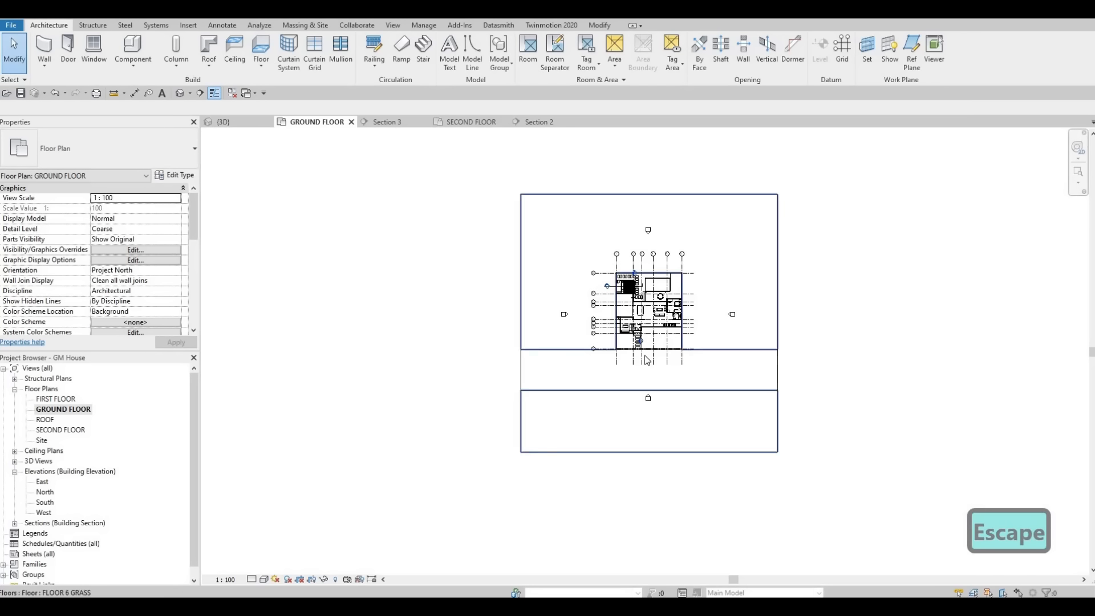
{"action": "scroll", "coordinate": [647, 360], "scroll_direction": "up", "scroll_amount": 2}
{"action": "scroll", "coordinate": [648, 359], "scroll_direction": "up", "scroll_amount": 2}
{"action": "scroll", "coordinate": [628, 422], "scroll_direction": "down", "scroll_amount": 3}
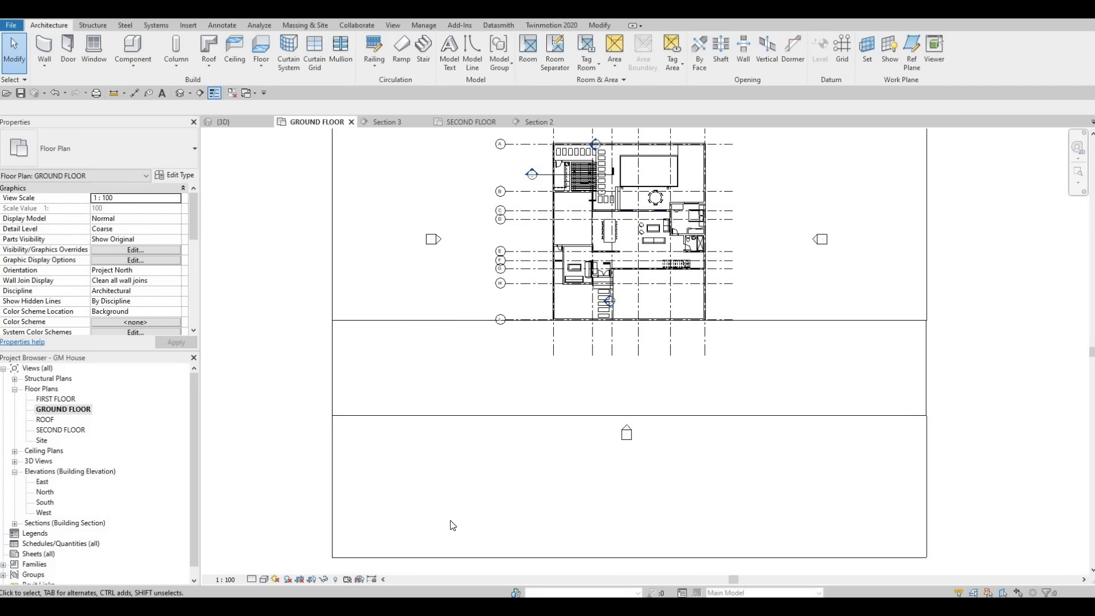
Inspect the front exterior wall in the South elevation and return to the ground floor plan
{"action": "double_click", "coordinate": [45, 502]}
{"action": "scroll", "coordinate": [559, 403], "scroll_direction": "up", "scroll_amount": 2}
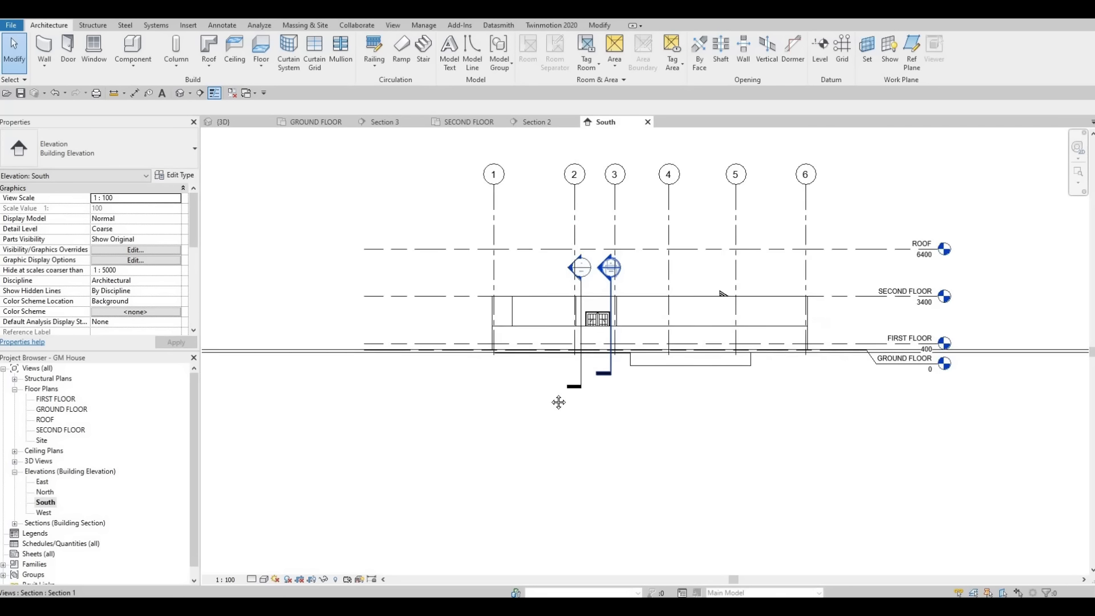
{"action": "scroll", "coordinate": [559, 402], "scroll_direction": "up", "scroll_amount": 3}
{"action": "key", "text": "Escape"}
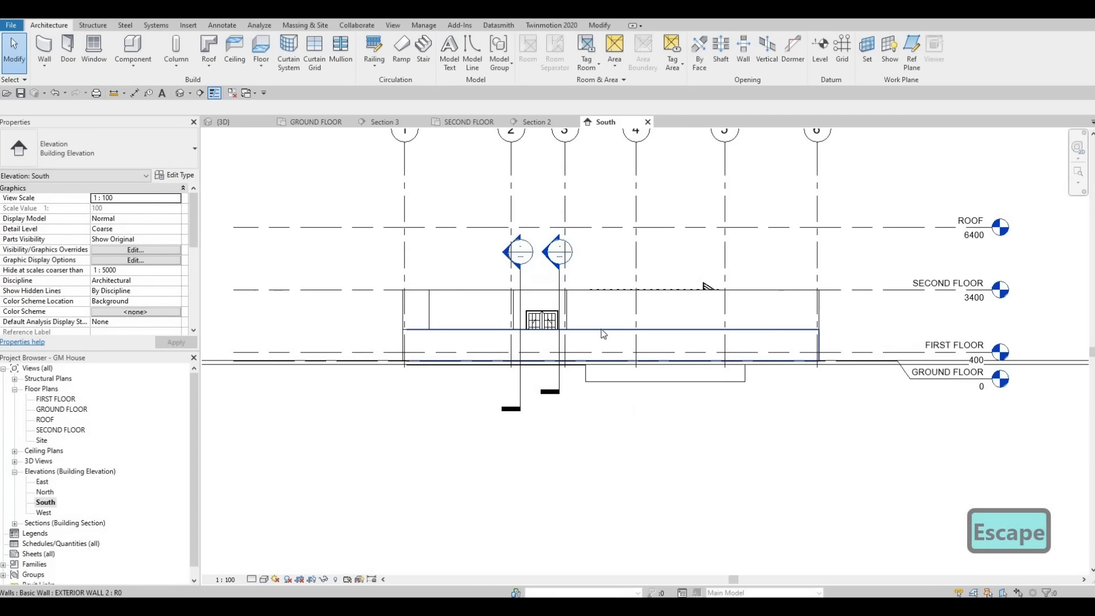
{"action": "left_click", "coordinate": [604, 334]}
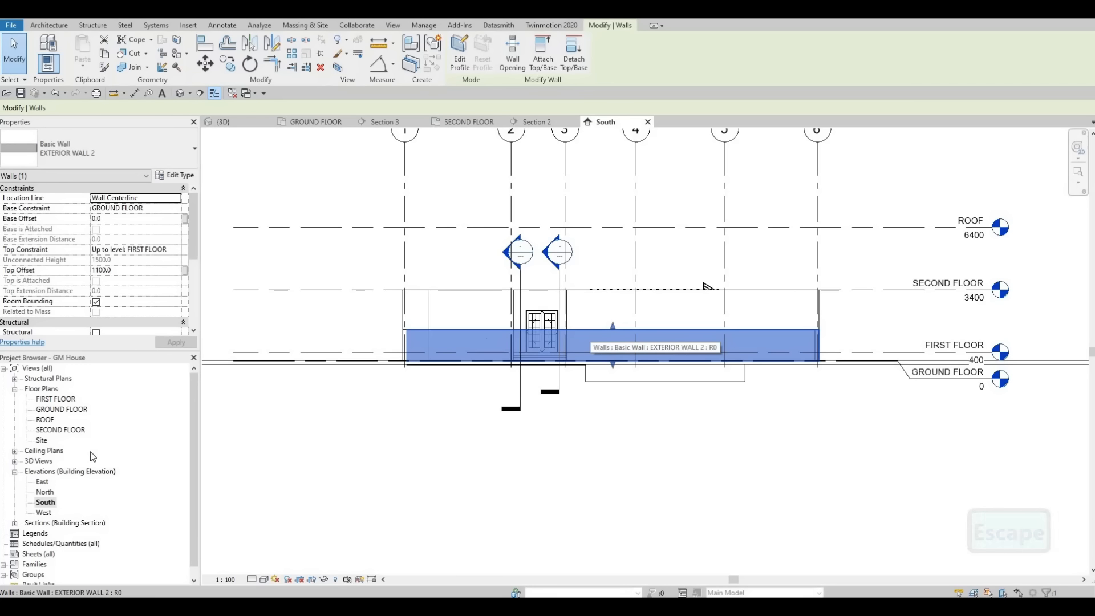
{"action": "double_click", "coordinate": [61, 409]}
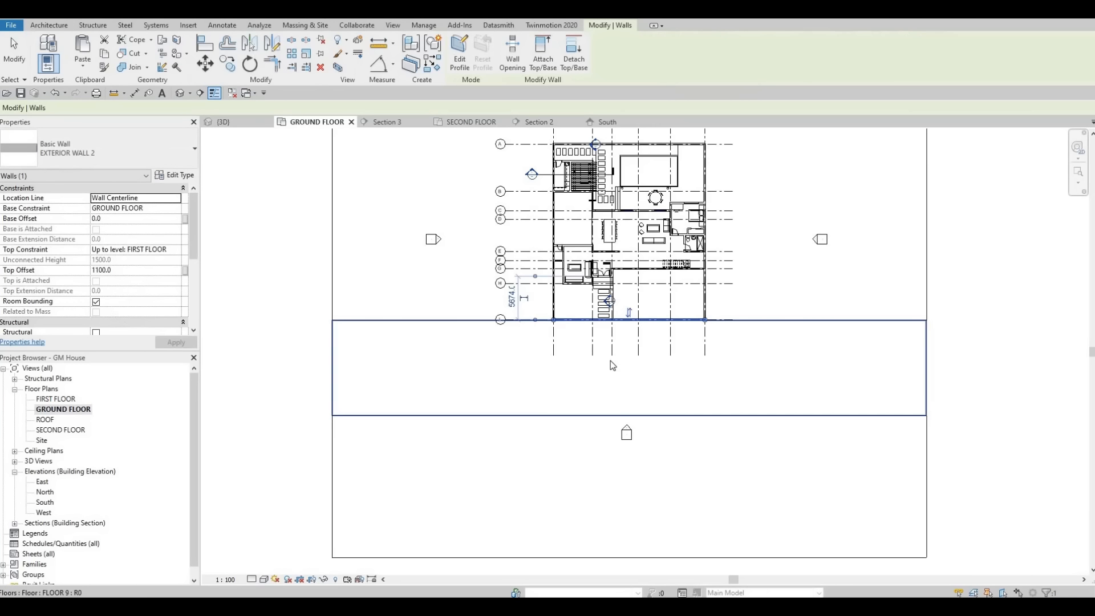
{"action": "key", "text": "Escape"}
Split the front exterior wall along grid I on both sides of the stepping-stone path, just past grid 3, and 700 mm before grid 6
{"action": "scroll", "coordinate": [618, 366], "scroll_direction": "up", "scroll_amount": 5}
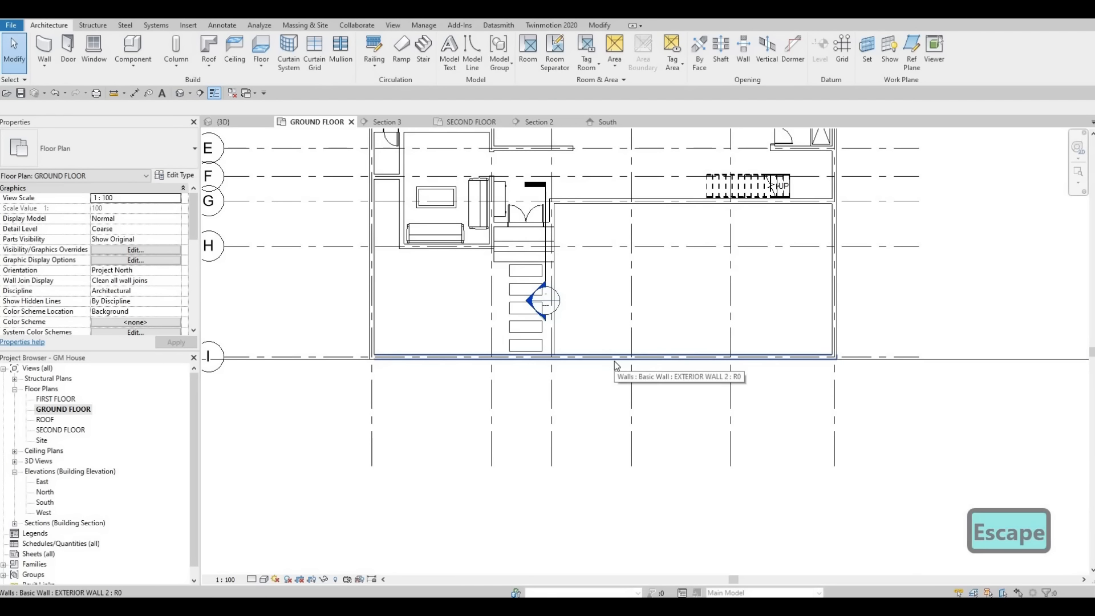
{"action": "key", "text": "s"}
{"action": "key", "text": "l"}
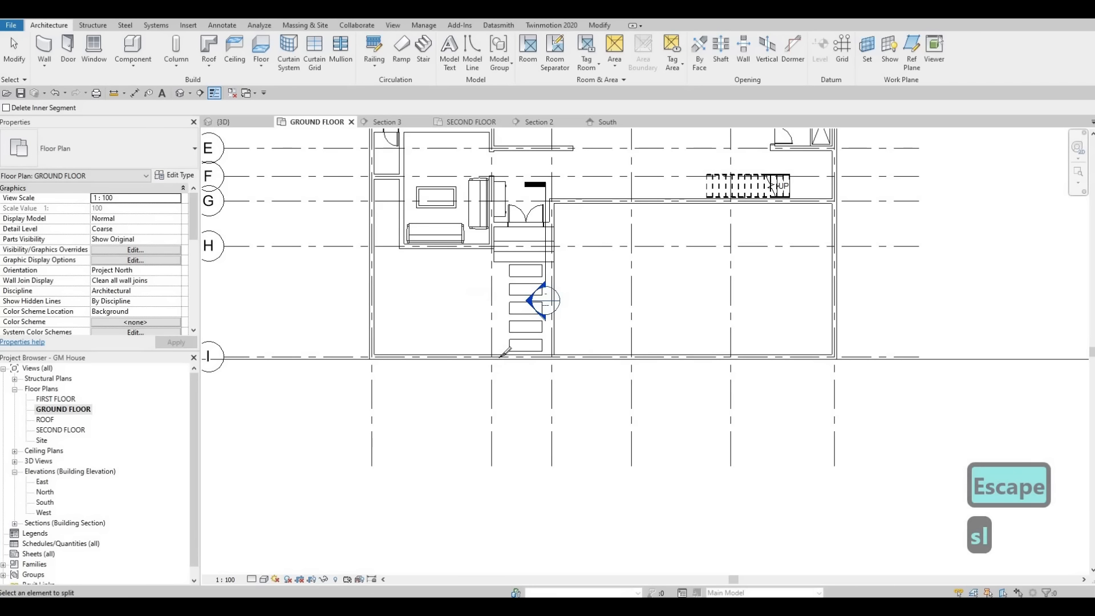
{"action": "scroll", "coordinate": [504, 353], "scroll_direction": "up", "scroll_amount": 2}
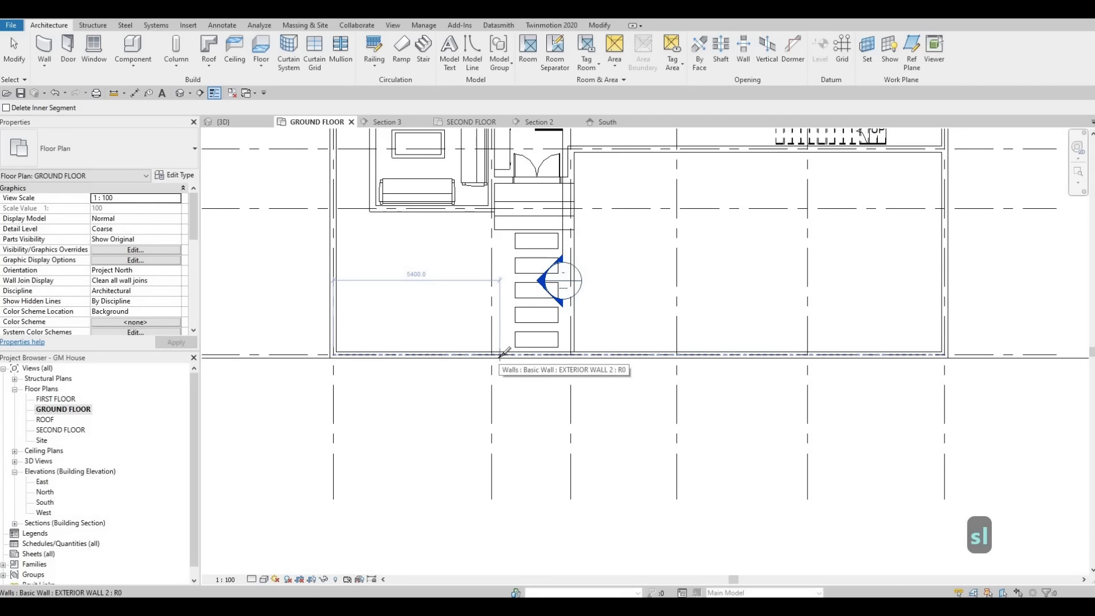
{"action": "left_click", "coordinate": [568, 356]}
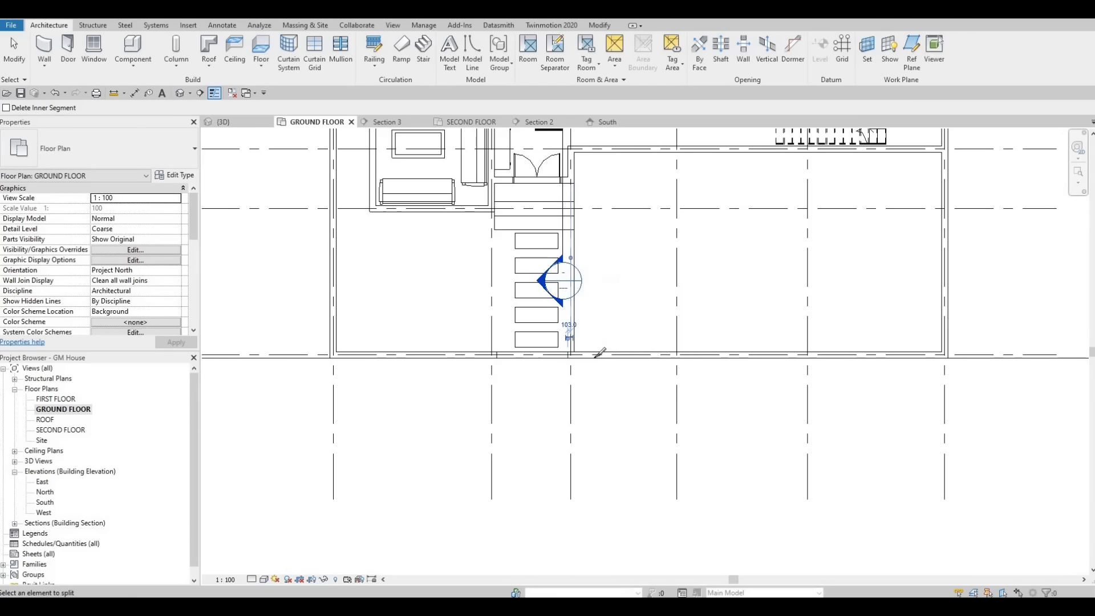
{"action": "left_click", "coordinate": [920, 356]}
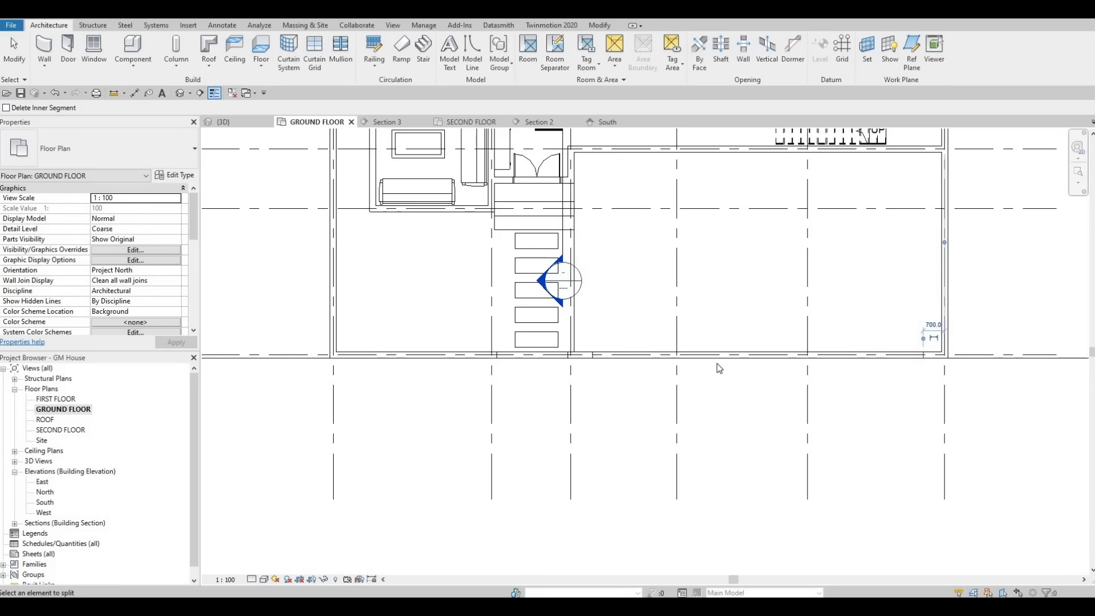
{"action": "key", "text": "Escape"}
{"action": "key", "text": "Escape"}
{"action": "key", "text": "Escape"}
{"action": "key", "text": "Escape"}
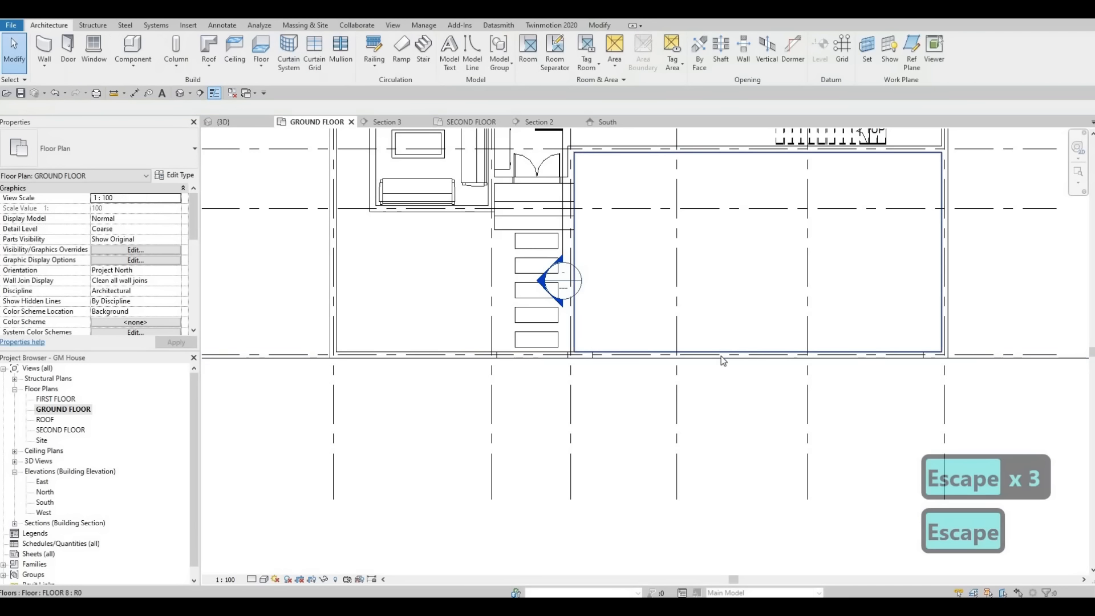
{"action": "scroll", "coordinate": [910, 357], "scroll_direction": "up", "scroll_amount": 2}
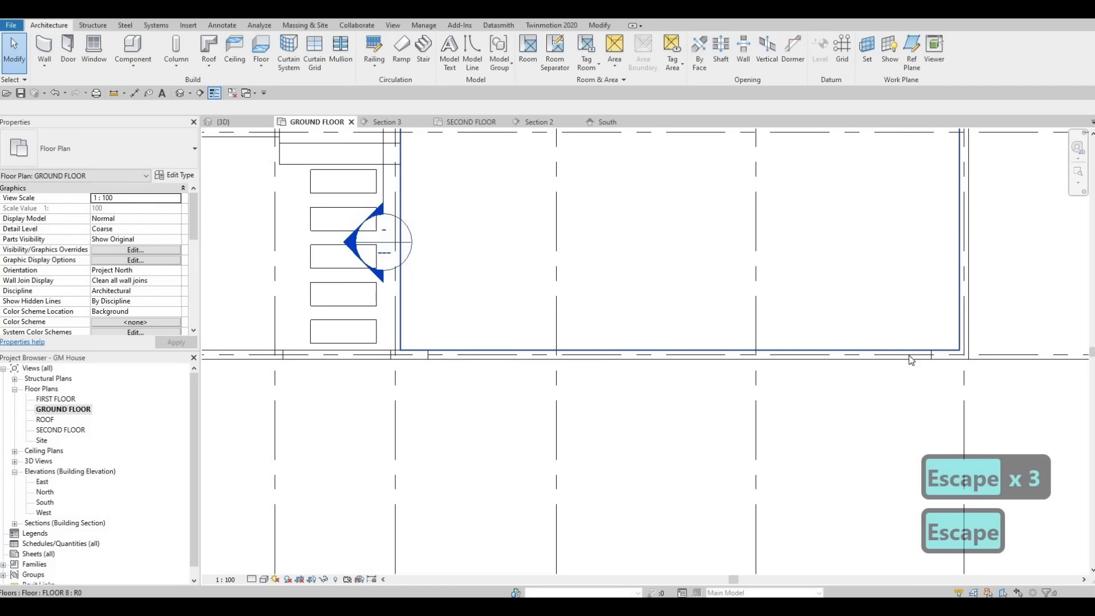
Delete the long front wall segment between grids 3 and 6 and the segment across the stepping-stone path
{"action": "left_click", "coordinate": [881, 356]}
{"action": "key", "text": "Delete"}
{"action": "middle_click_drag", "start_coordinate": [514, 368], "coordinate": [700, 368]}
{"action": "left_click", "coordinate": [542, 368]}
{"action": "key", "text": "Delete"}
{"action": "middle_click_drag", "start_coordinate": [629, 364], "coordinate": [697, 364]}
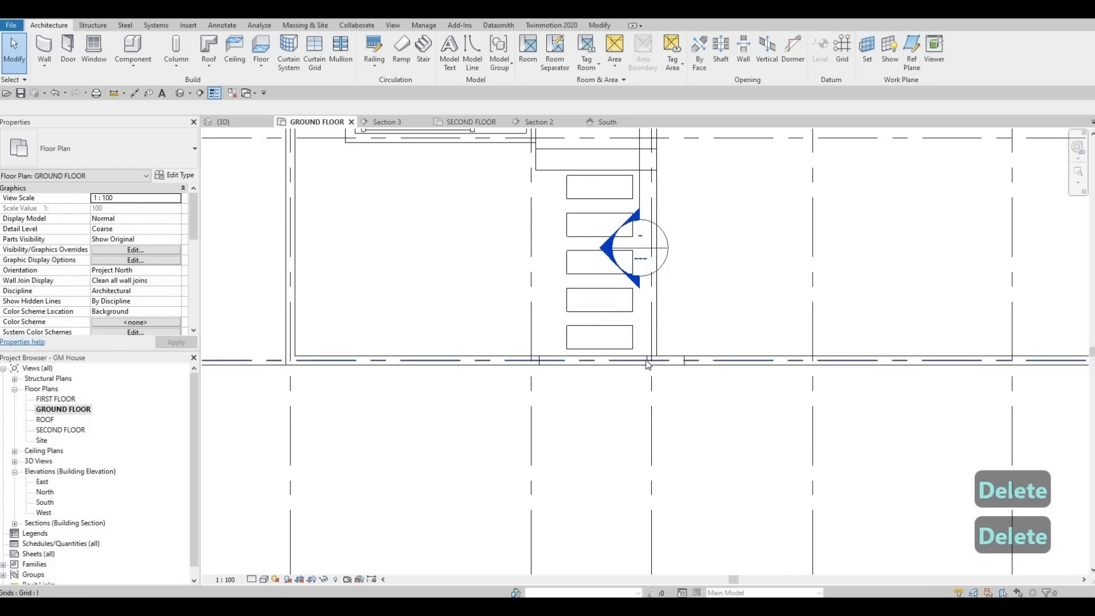
Stretch the path-side end of the front wall segment beyond the stepping stones to make it 5600 mm long
{"action": "left_click", "coordinate": [648, 361]}
{"action": "scroll", "coordinate": [639, 417], "scroll_direction": "up", "scroll_amount": 2}
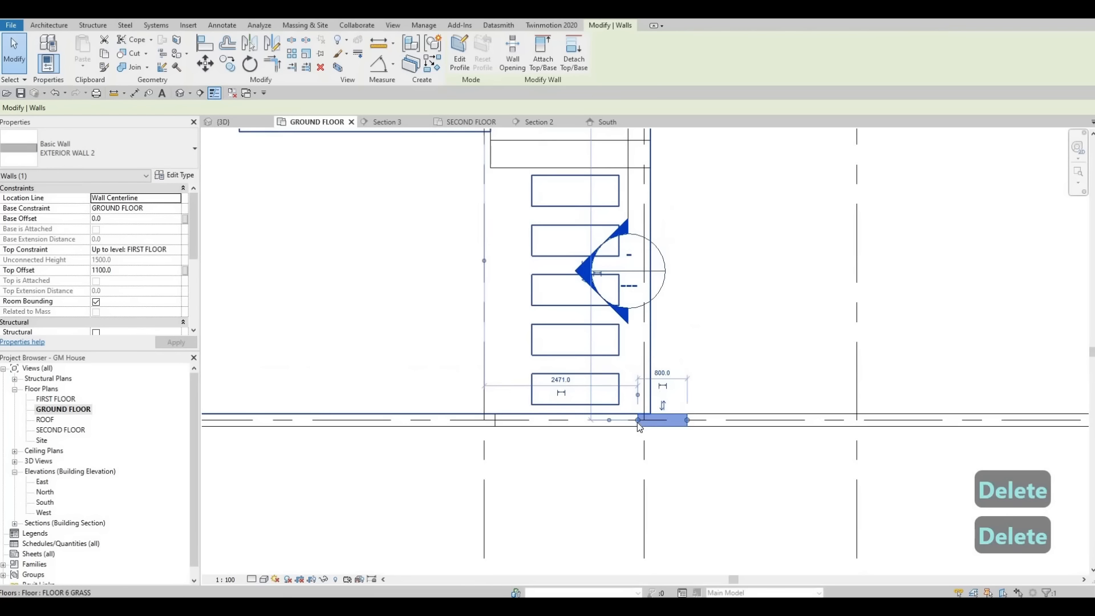
{"action": "left_click", "coordinate": [496, 425]}
{"action": "key", "text": "Escape"}
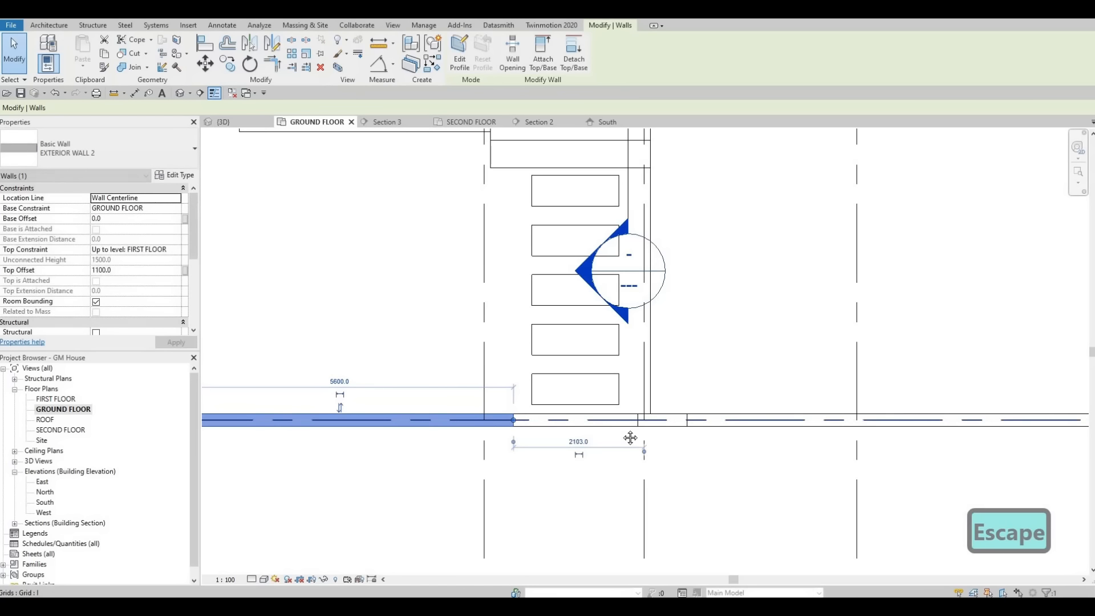
{"action": "key", "text": "Escape"}
{"action": "scroll", "coordinate": [624, 434], "scroll_direction": "down", "scroll_amount": 2}
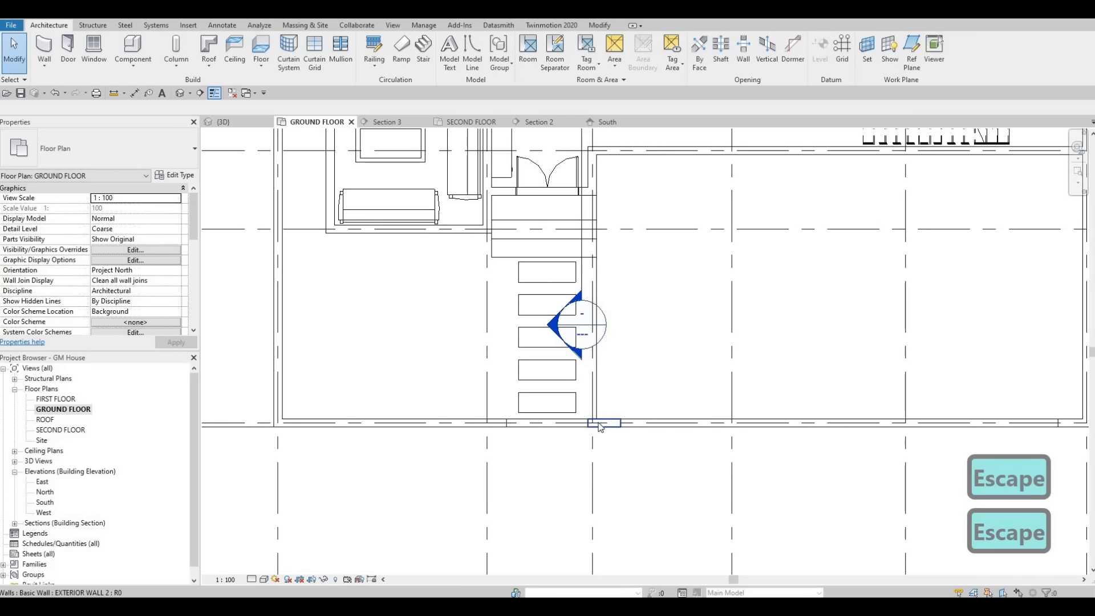
{"action": "scroll", "coordinate": [435, 471], "scroll_direction": "up", "scroll_amount": 2}
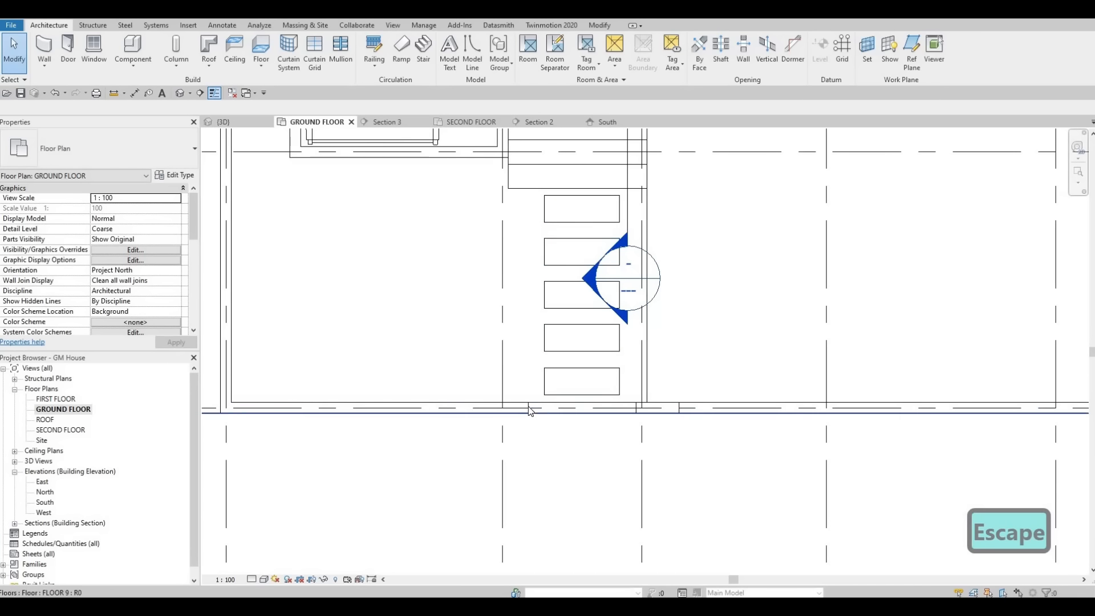
Adjust the path-side end of the same front wall segment to give it a length of 5500 mm
{"action": "left_click", "coordinate": [527, 408]}
{"action": "key", "text": "Escape"}
{"action": "left_click", "coordinate": [526, 410]}
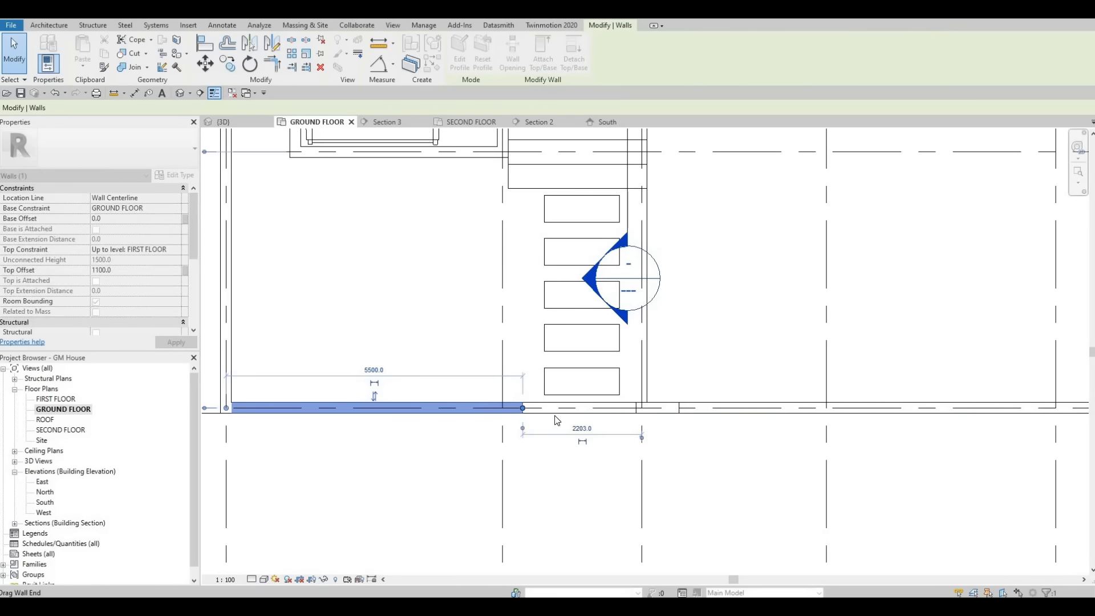
{"action": "key", "text": "Escape"}
{"action": "scroll", "coordinate": [599, 423], "scroll_direction": "down", "scroll_amount": 1}
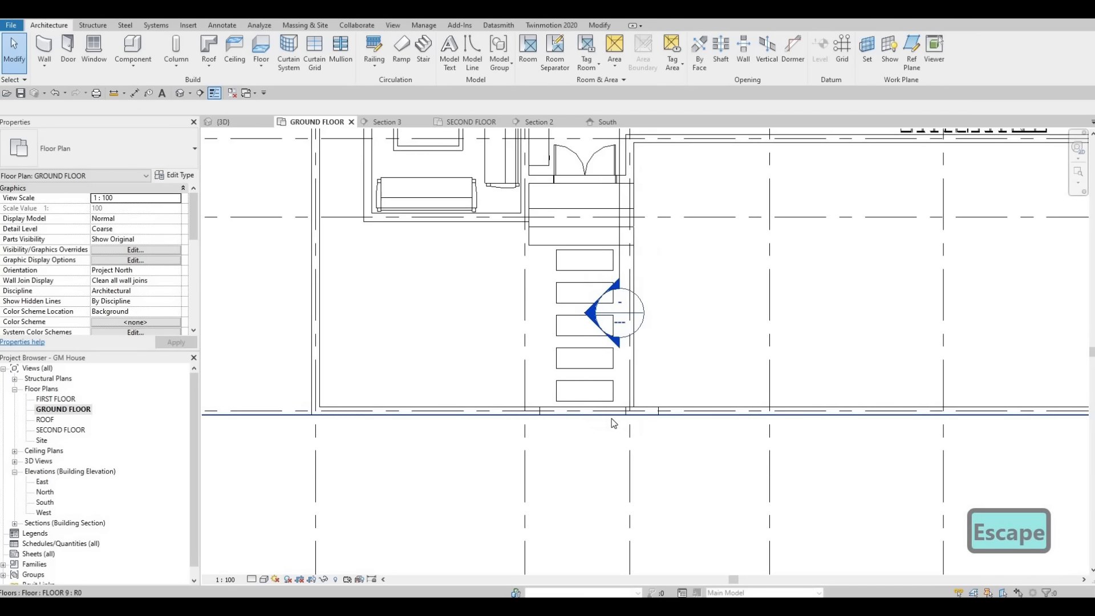
{"action": "scroll", "coordinate": [571, 366], "scroll_direction": "down", "scroll_amount": 1}
In the South elevation, select all EXTERIOR WALL 2 instances in the entire project and set their Top Offset to 1500
{"action": "left_click", "coordinate": [605, 122]}
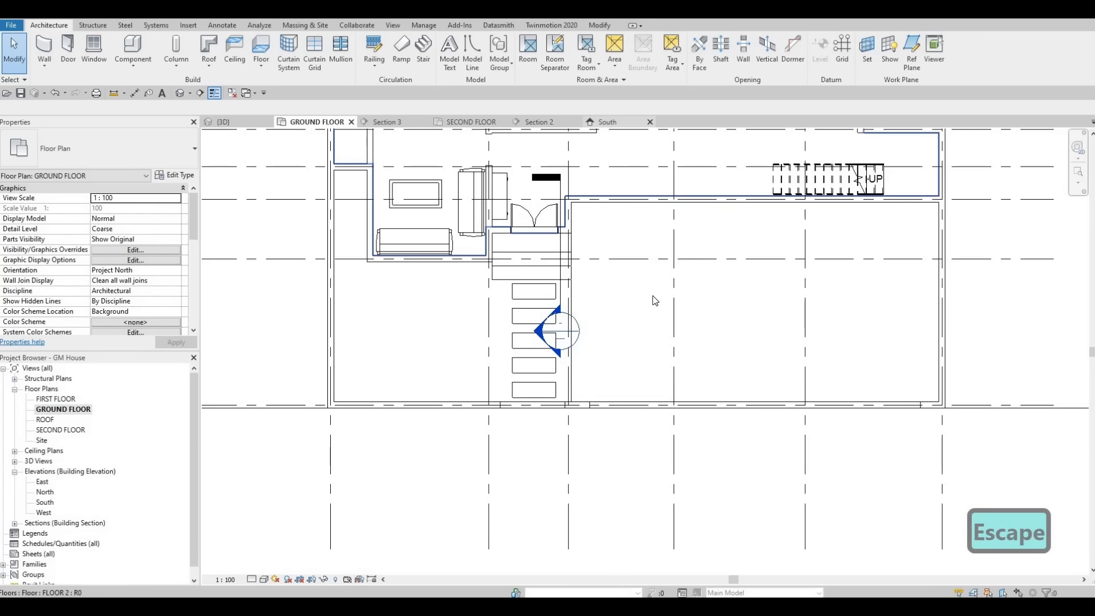
{"action": "scroll", "coordinate": [549, 361], "scroll_direction": "up", "scroll_amount": 2}
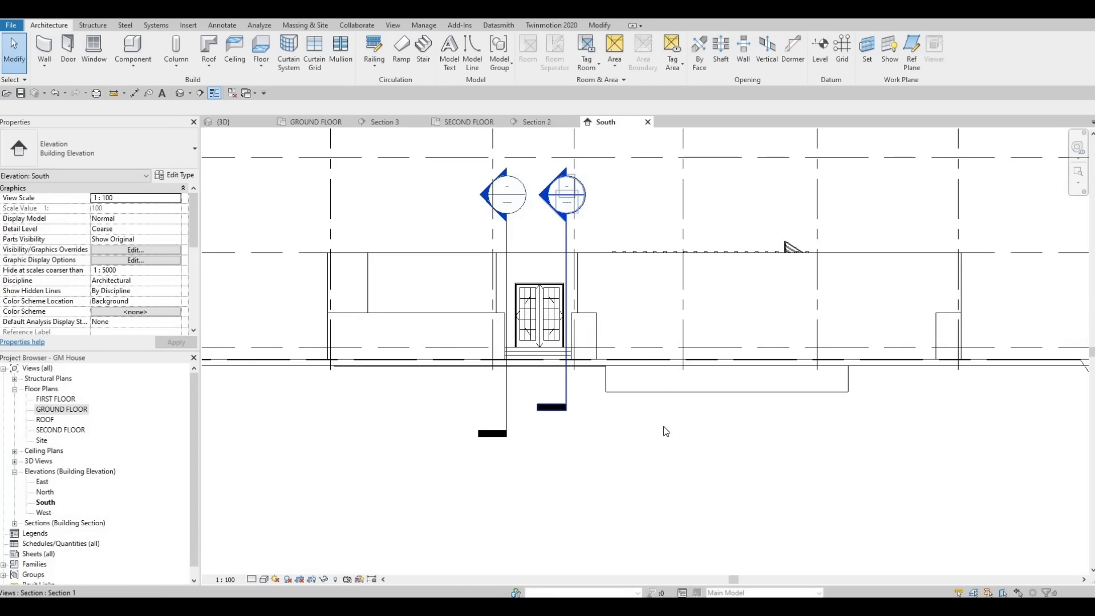
{"action": "left_click", "coordinate": [461, 320]}
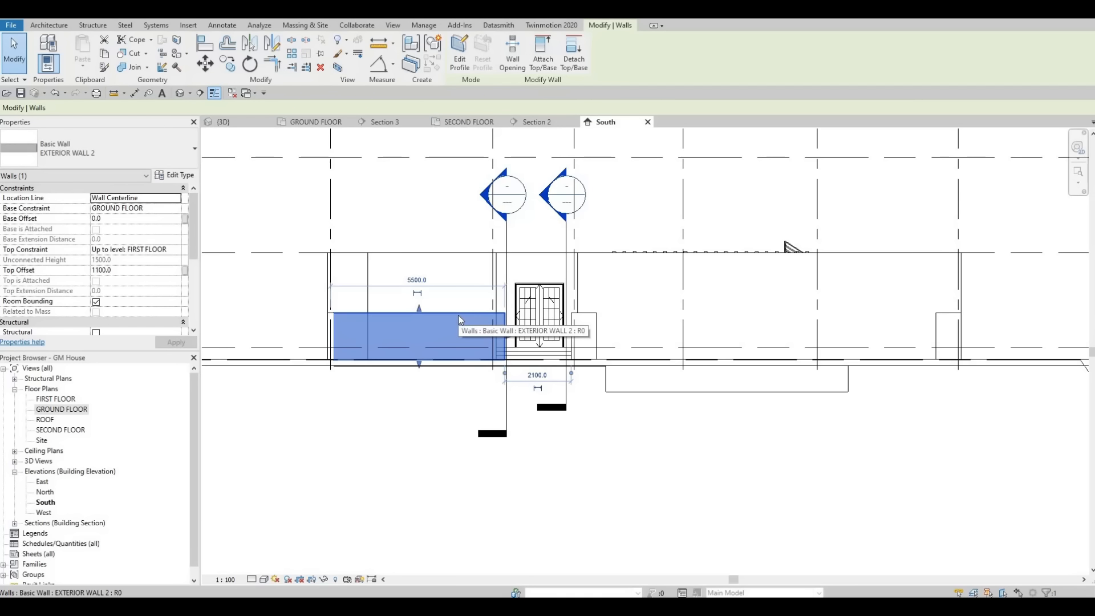
{"action": "right_click", "coordinate": [459, 316]}
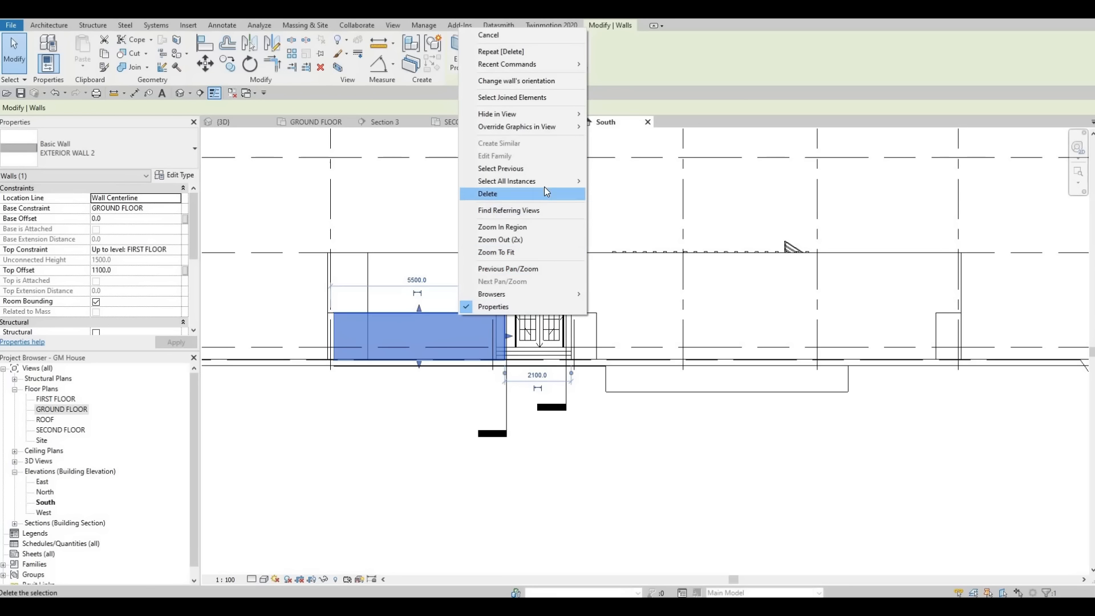
{"action": "mouse_move", "coordinate": [570, 182]}
{"action": "left_click", "coordinate": [612, 195]}
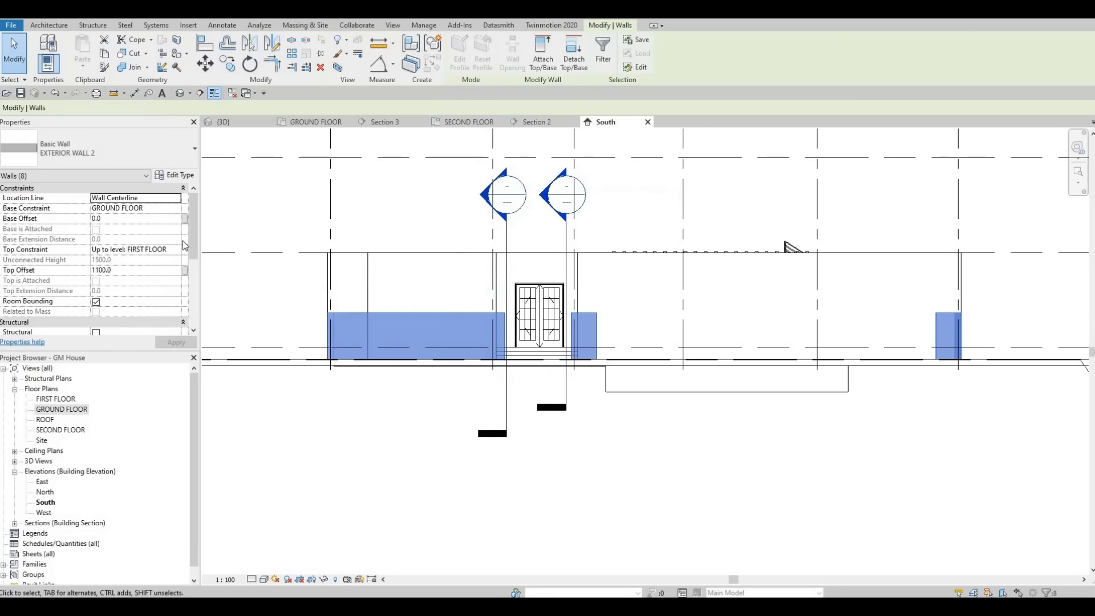
{"action": "right_click", "coordinate": [392, 313]}
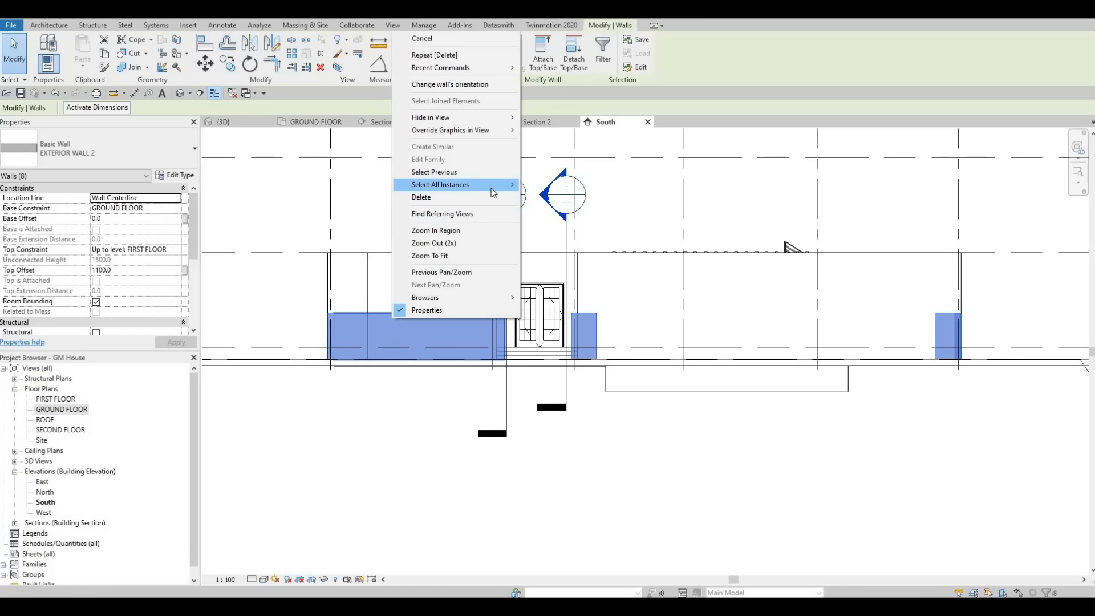
{"action": "mouse_move", "coordinate": [494, 193]}
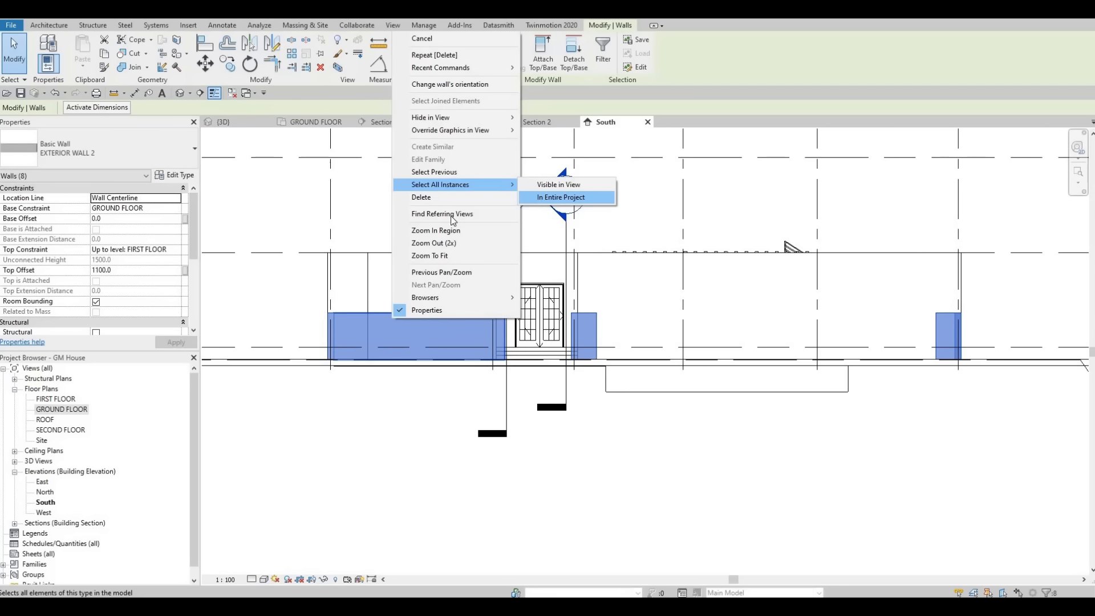
{"action": "left_click", "coordinate": [124, 270]}
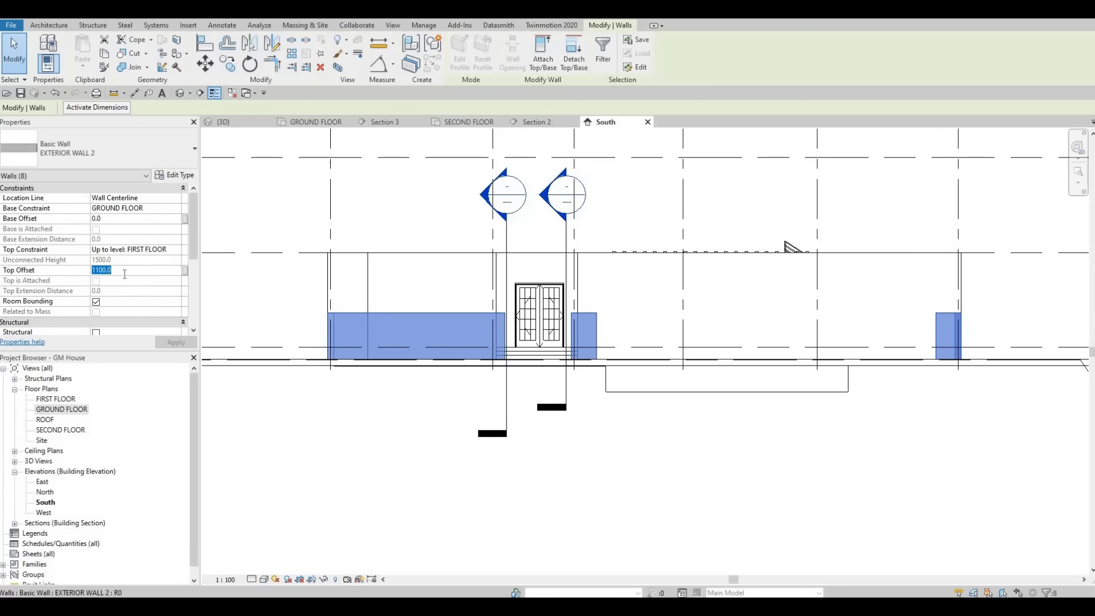
{"action": "type", "text": "1500"}
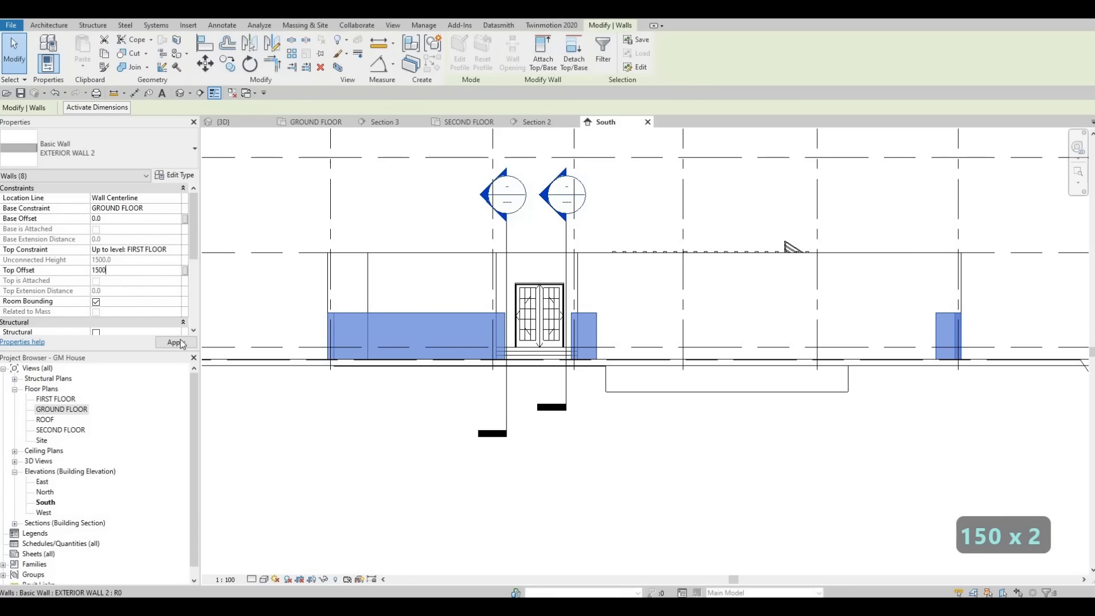
{"action": "left_click", "coordinate": [186, 345]}
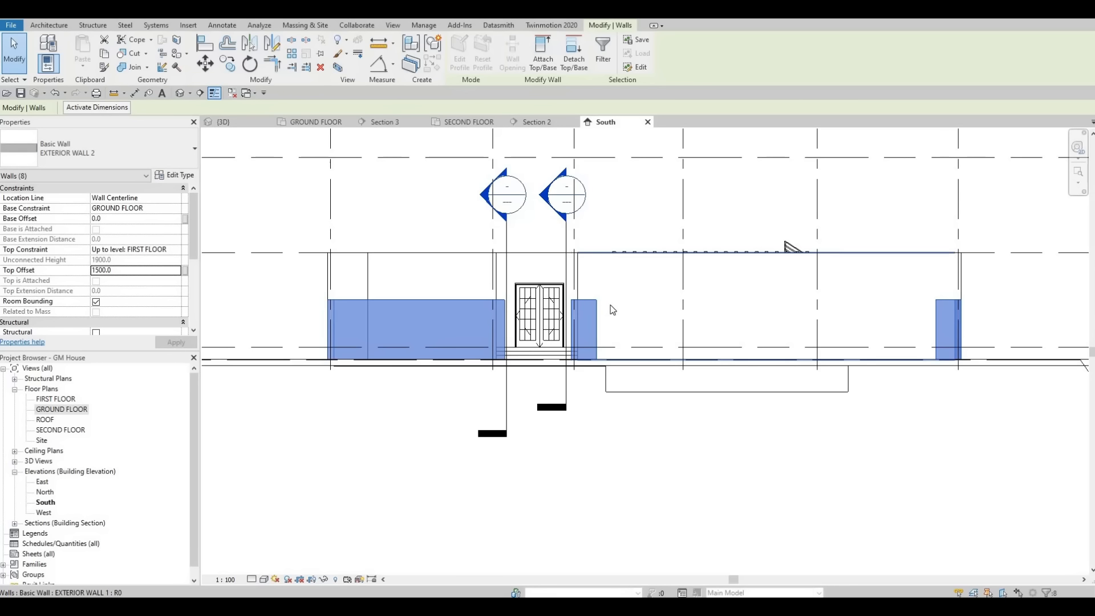
{"action": "scroll", "coordinate": [612, 310], "scroll_direction": "down", "scroll_amount": 1}
{"action": "key", "text": "Escape"}
Start an in-place component in the Generic Models category with its suggested name, saving the project when reminded
{"action": "scroll", "coordinate": [548, 298], "scroll_direction": "down", "scroll_amount": 1}
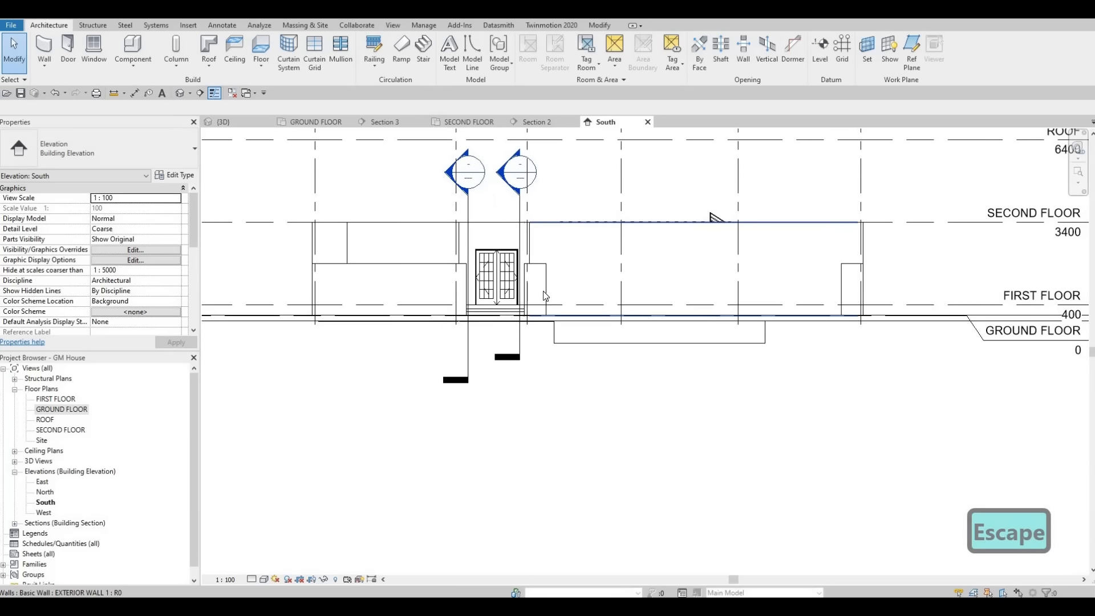
{"action": "middle_click_drag", "start_coordinate": [525, 269], "coordinate": [513, 275]}
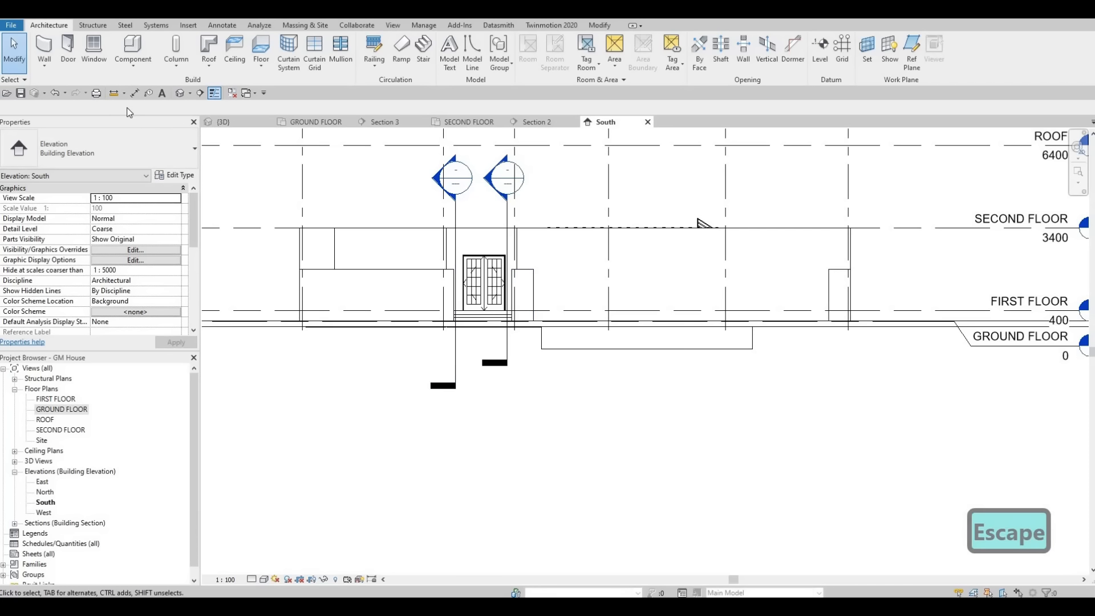
{"action": "left_click", "coordinate": [133, 64]}
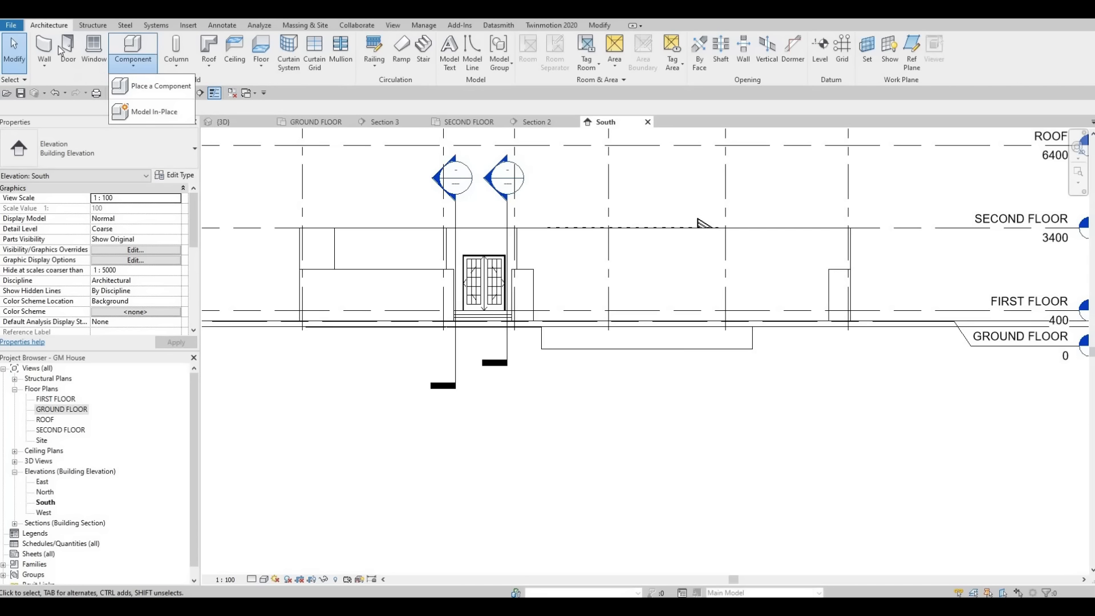
{"action": "left_click", "coordinate": [153, 113]}
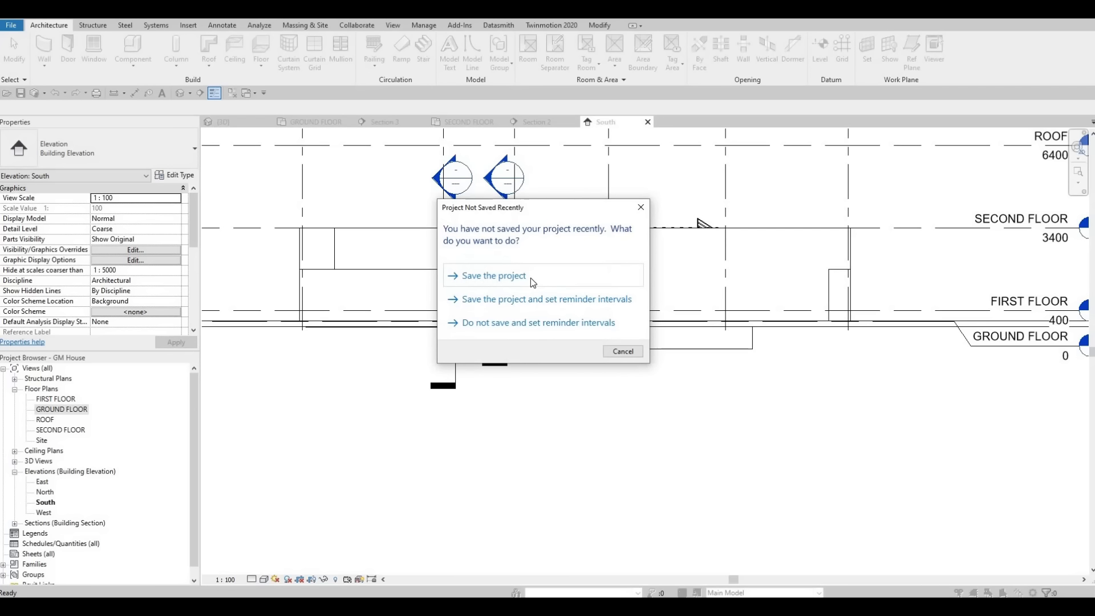
{"action": "left_click", "coordinate": [538, 268]}
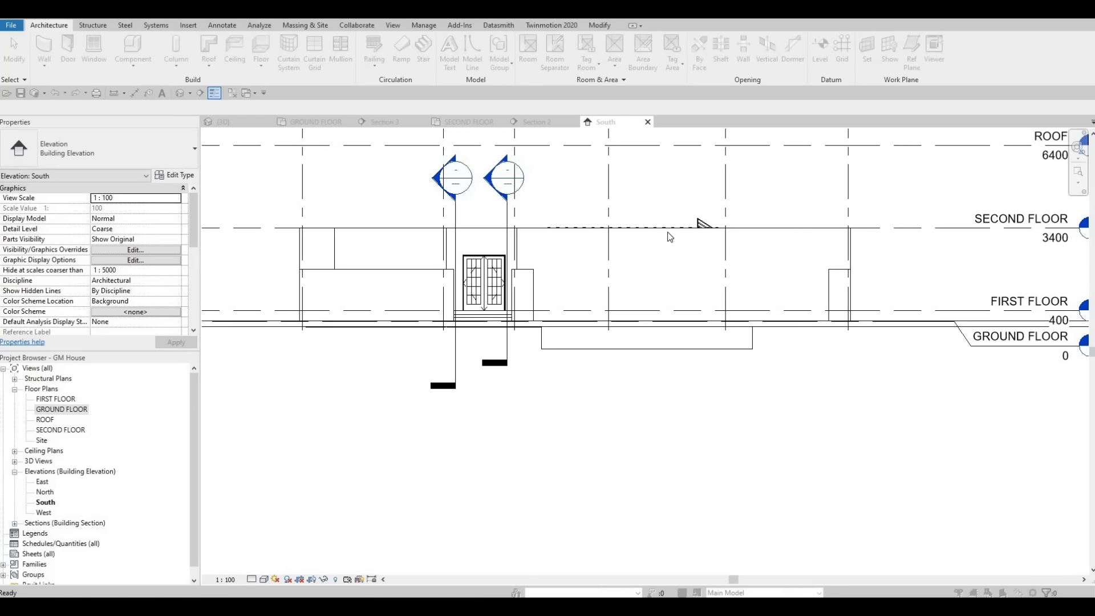
{"action": "scroll", "coordinate": [655, 233], "scroll_direction": "down", "scroll_amount": 2}
{"action": "scroll", "coordinate": [654, 236], "scroll_direction": "down", "scroll_amount": 2}
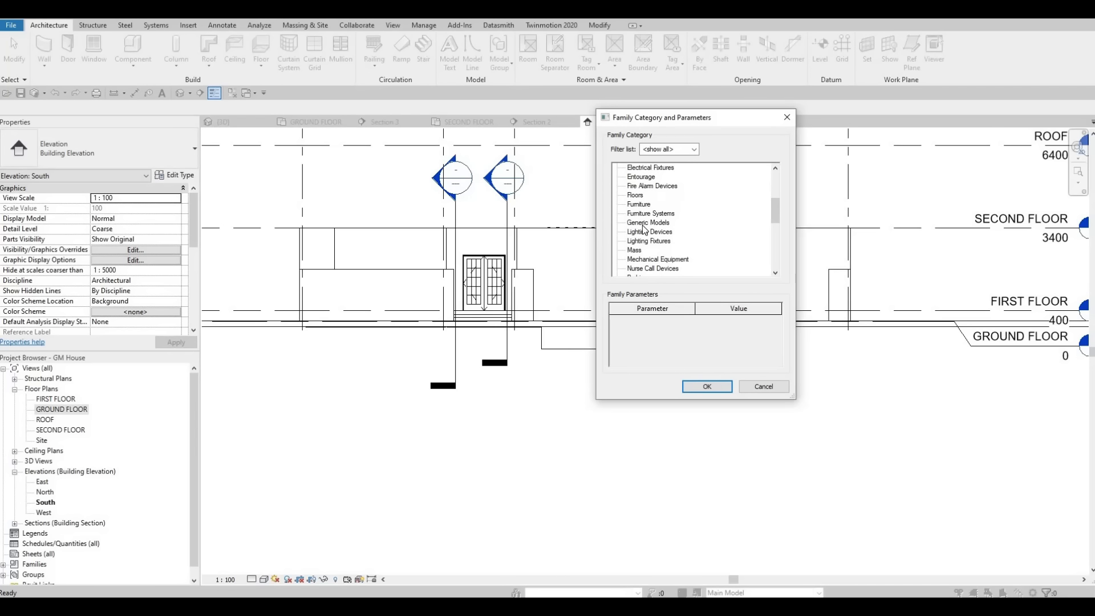
{"action": "left_click", "coordinate": [648, 222]}
{"action": "left_click", "coordinate": [706, 386]}
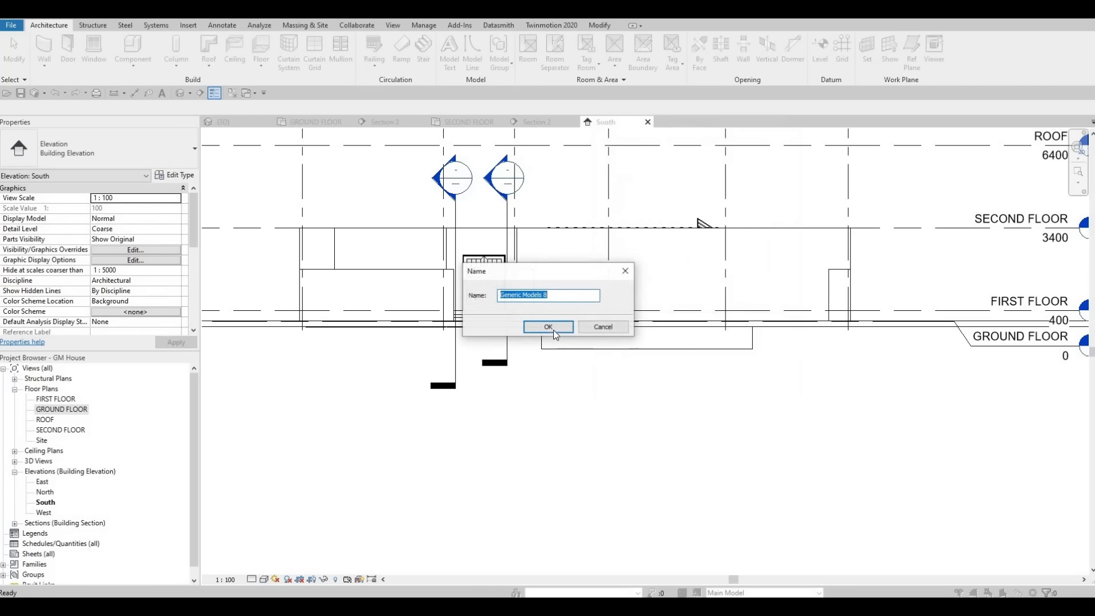
{"action": "key", "text": "Return"}
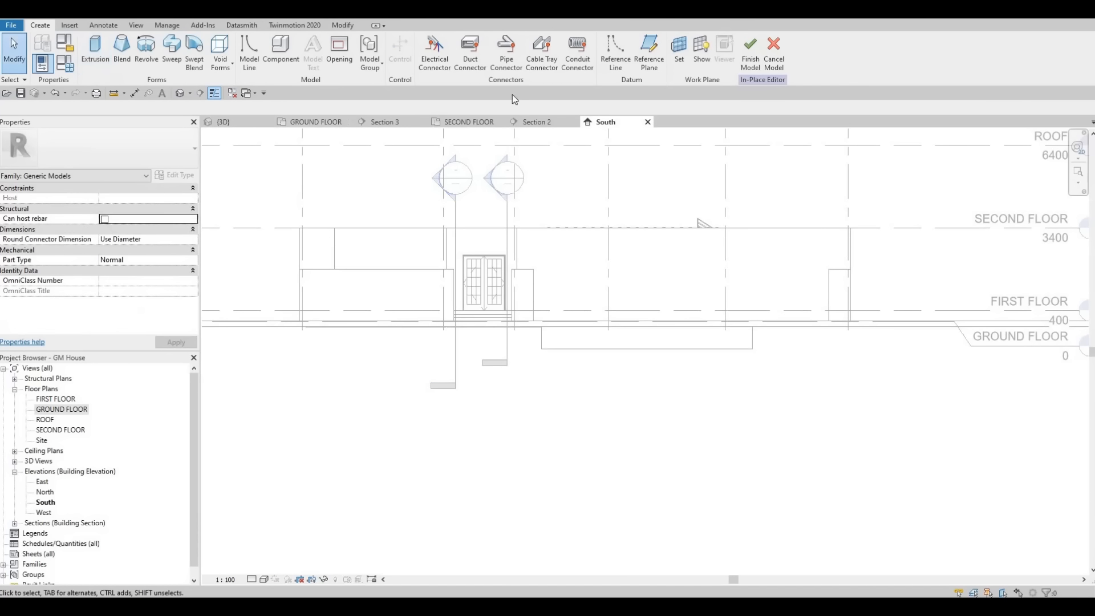
Set the work plane by picking the front face of the short EXTERIOR WALL 2 segment near grid 6
{"action": "left_click", "coordinate": [679, 52]}
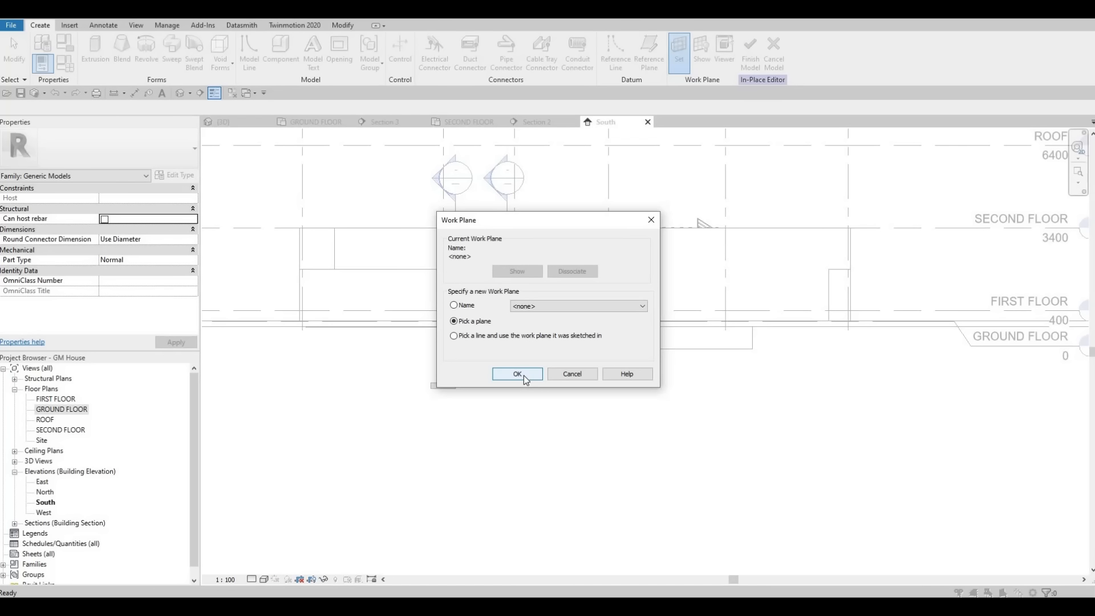
{"action": "key", "text": "Return"}
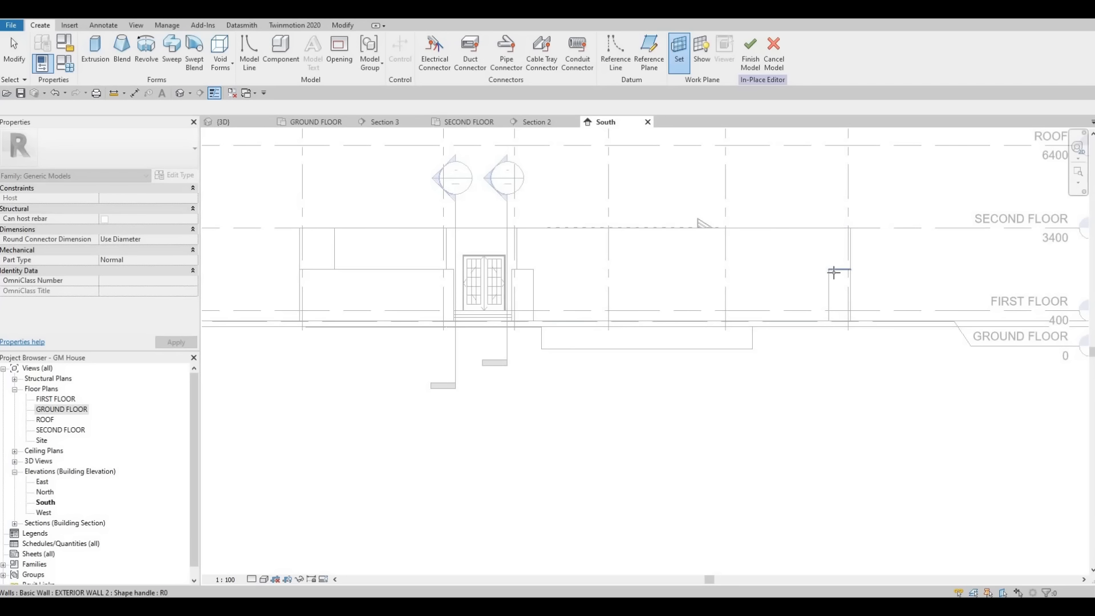
{"action": "key", "text": "Tab"}
{"action": "key", "text": "Tab"}
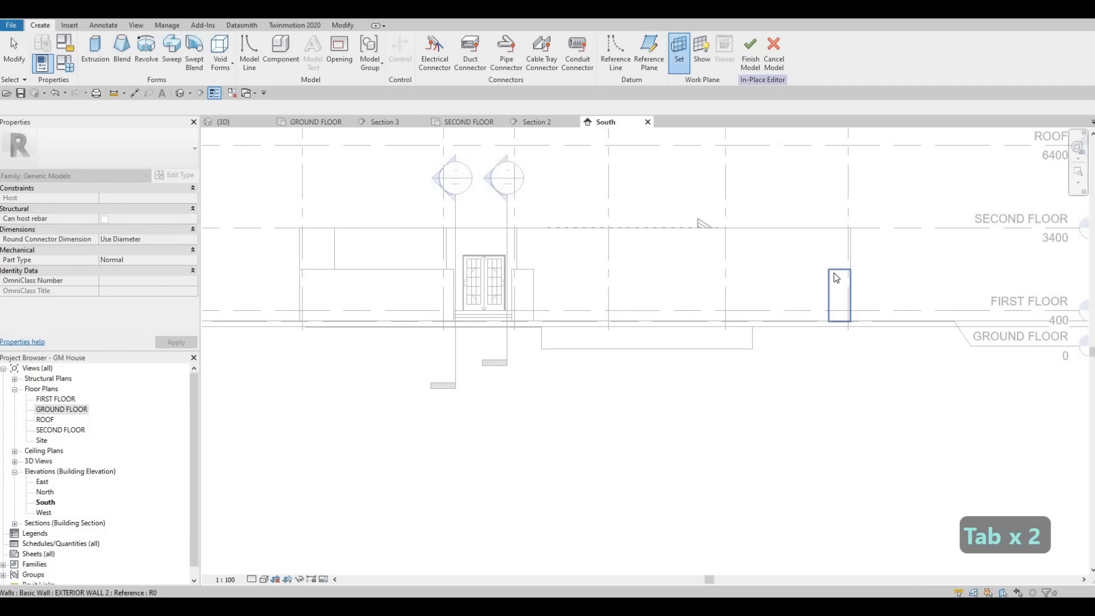
{"action": "left_click", "coordinate": [837, 277]}
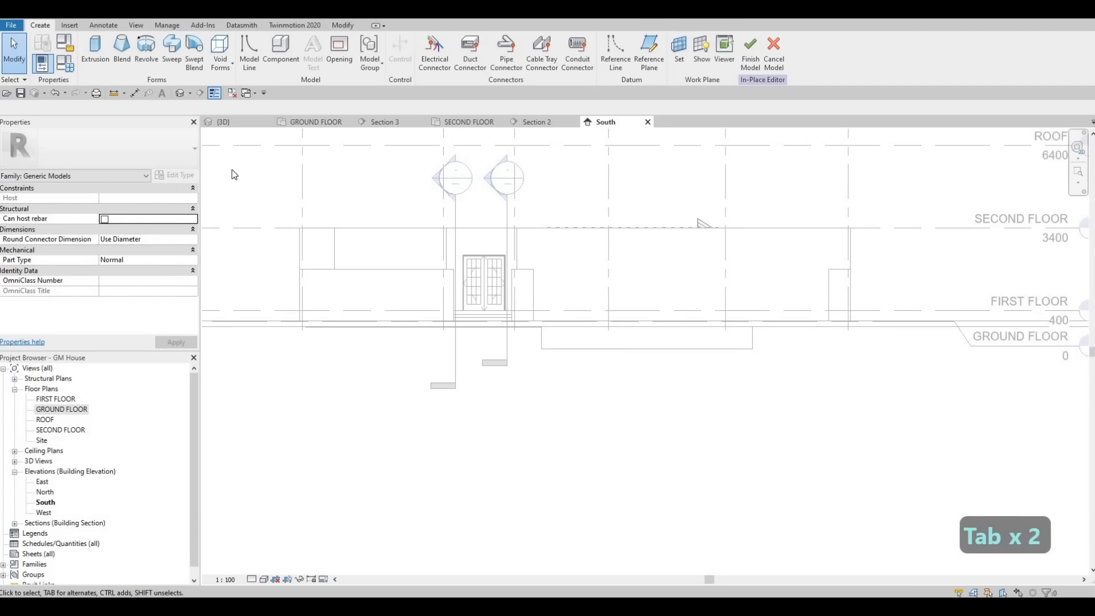
Start a solid extrusion and set its material to Aluminum 1100-H14, added from the Metal category of the AEC Materials library
{"action": "left_click", "coordinate": [95, 49]}
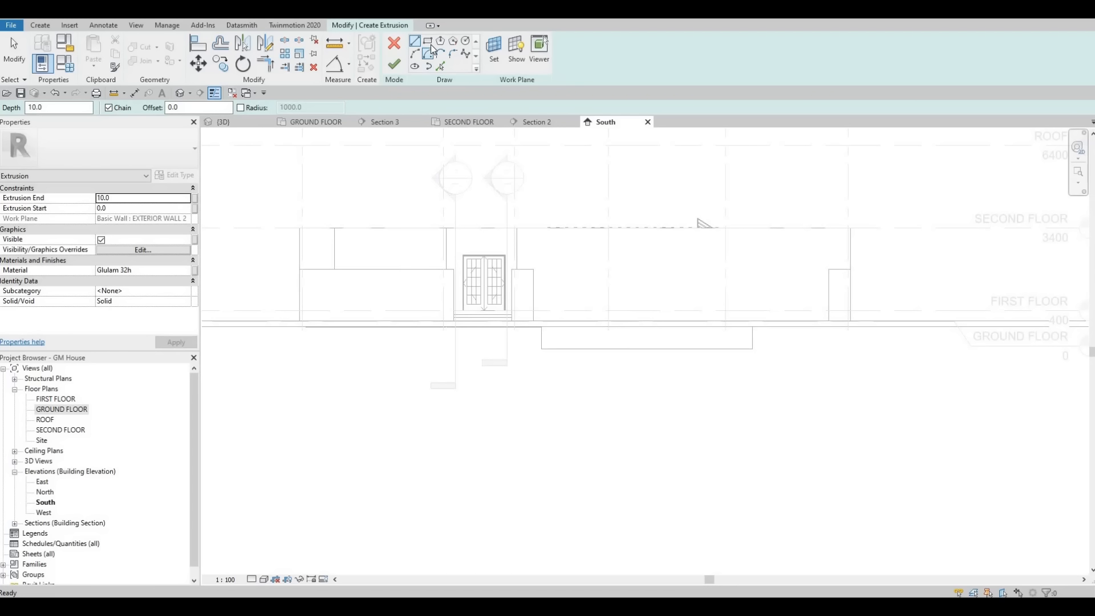
{"action": "left_click", "coordinate": [430, 43]}
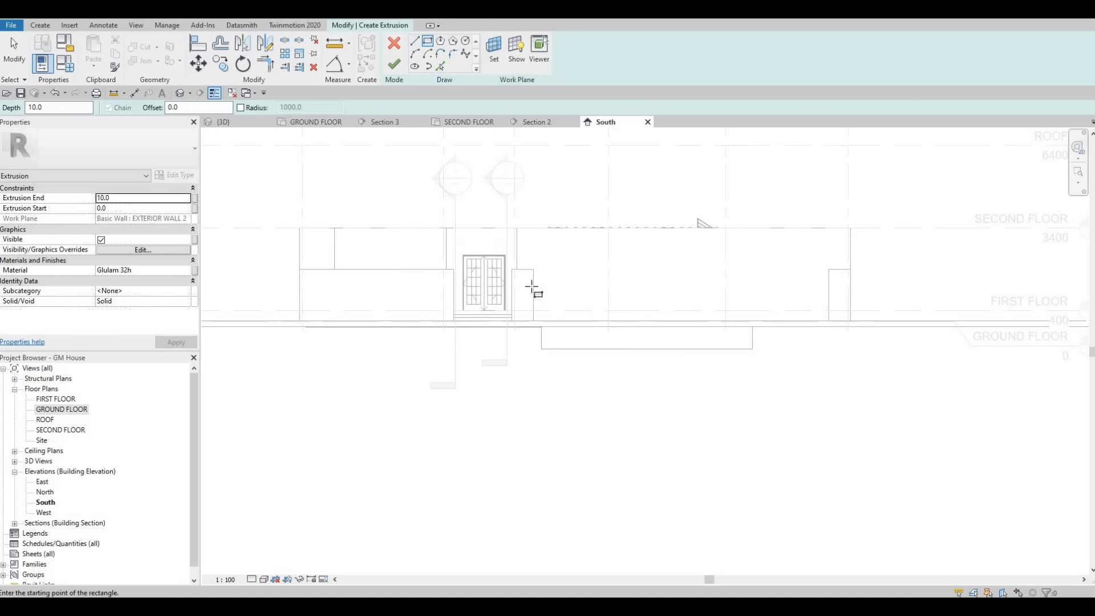
{"action": "scroll", "coordinate": [497, 279], "scroll_direction": "up", "scroll_amount": 3}
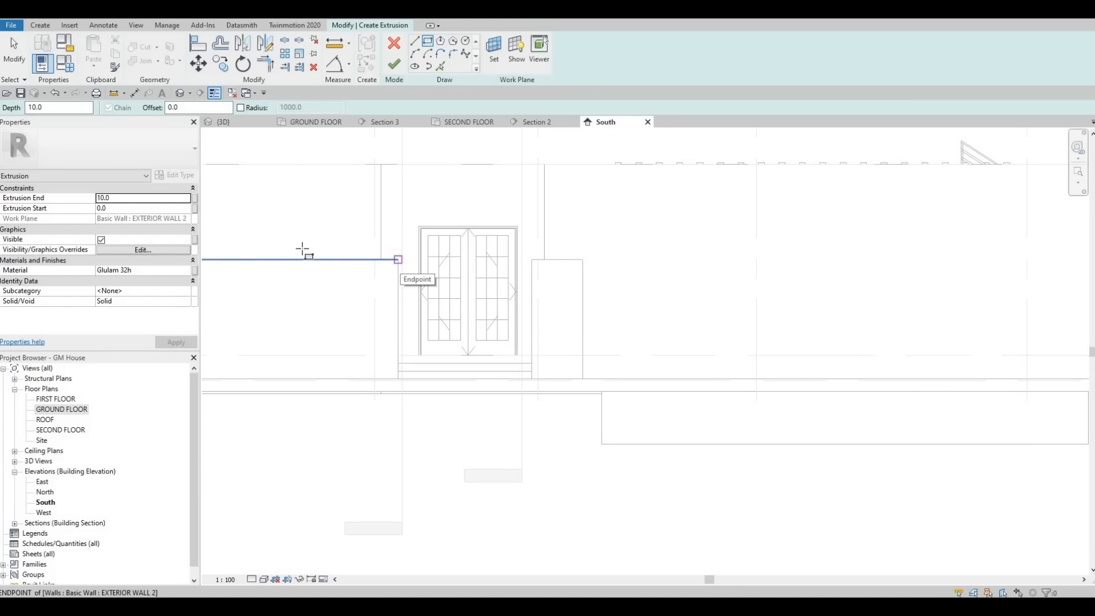
{"action": "left_click", "coordinate": [186, 270]}
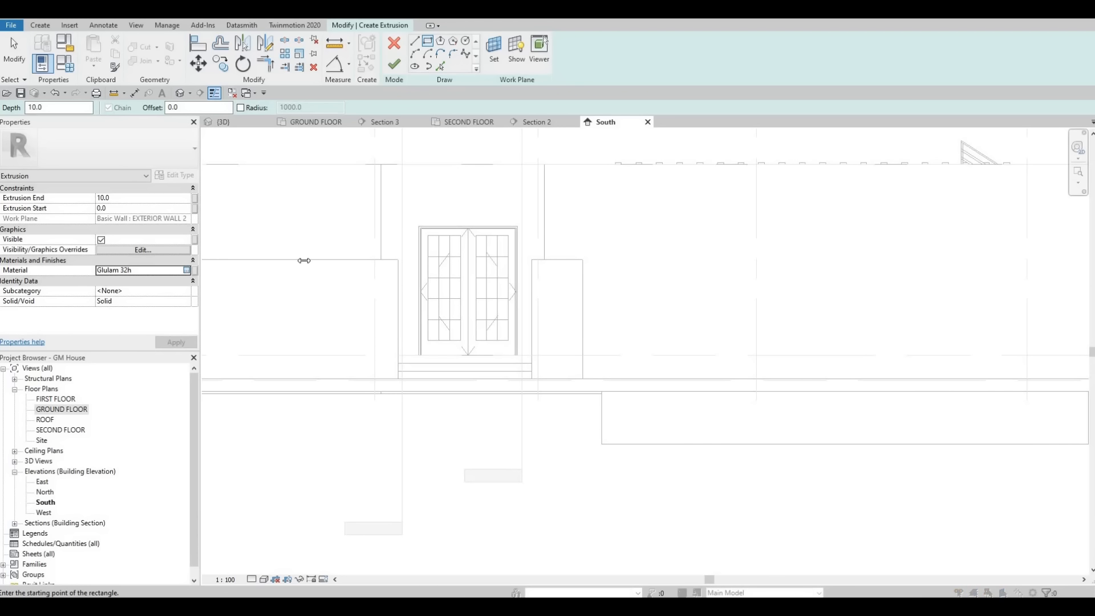
{"action": "left_click", "coordinate": [187, 270]}
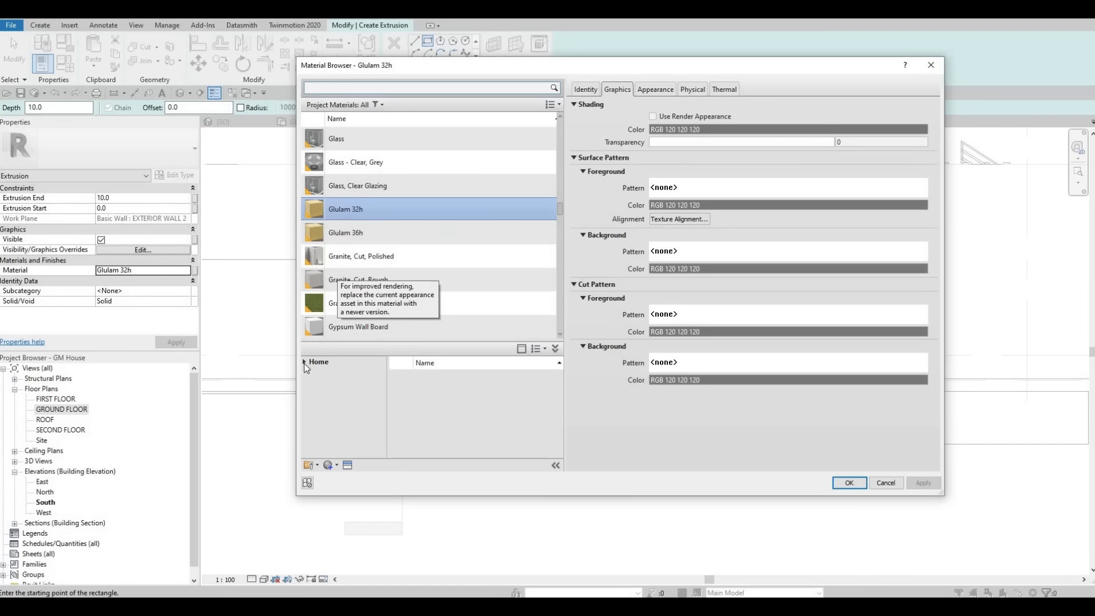
{"action": "left_click", "coordinate": [310, 385]}
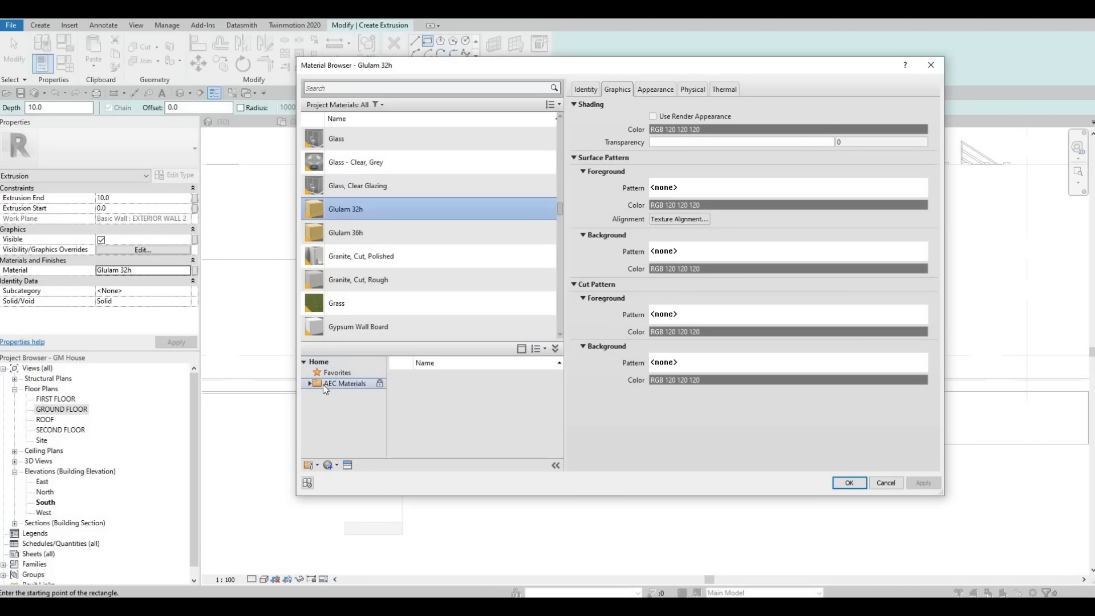
{"action": "scroll", "coordinate": [341, 433], "scroll_direction": "down", "scroll_amount": 5}
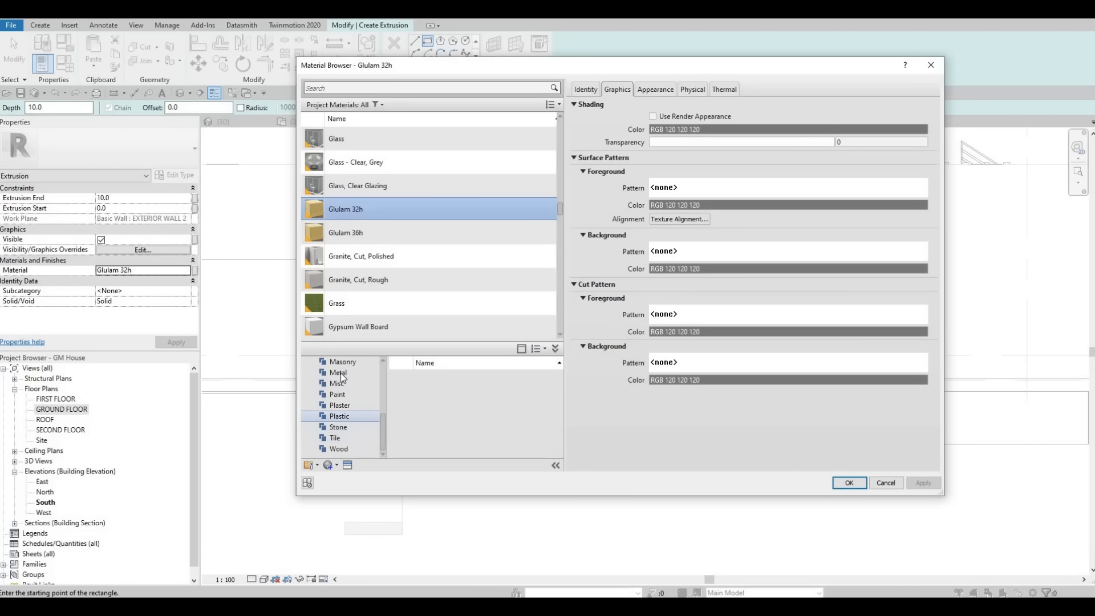
{"action": "left_click", "coordinate": [338, 374]}
{"action": "scroll", "coordinate": [513, 415], "scroll_direction": "up", "scroll_amount": 5}
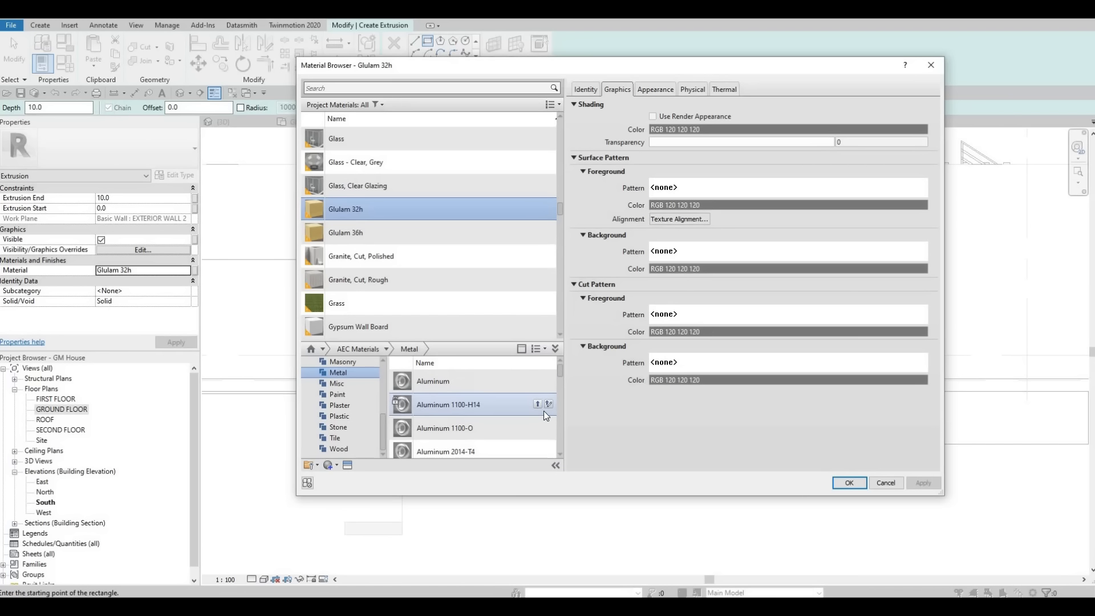
{"action": "left_click", "coordinate": [538, 404]}
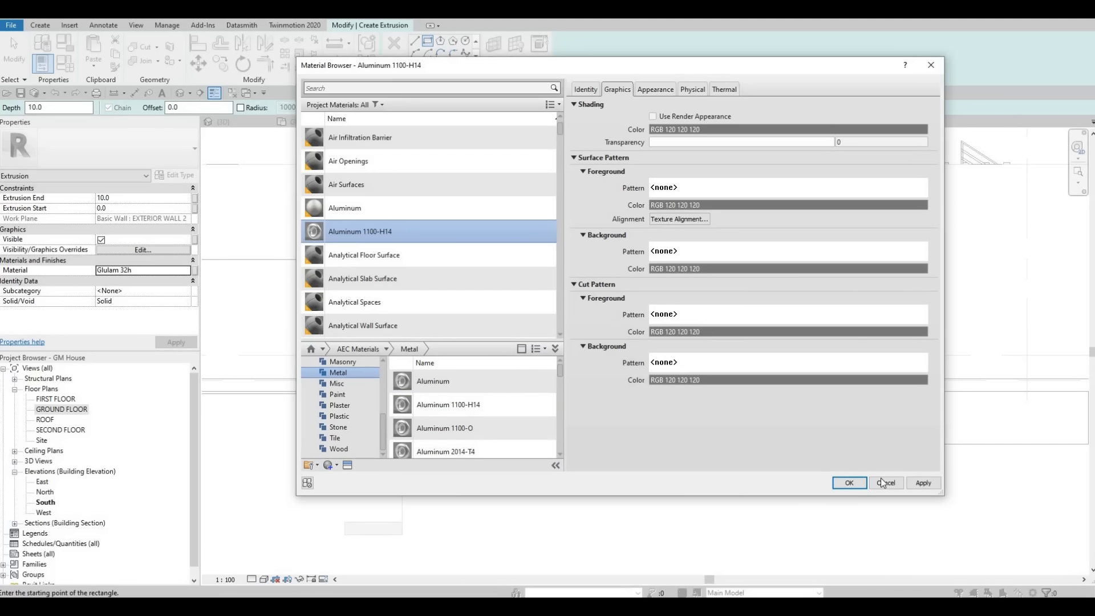
{"action": "left_click", "coordinate": [849, 483]}
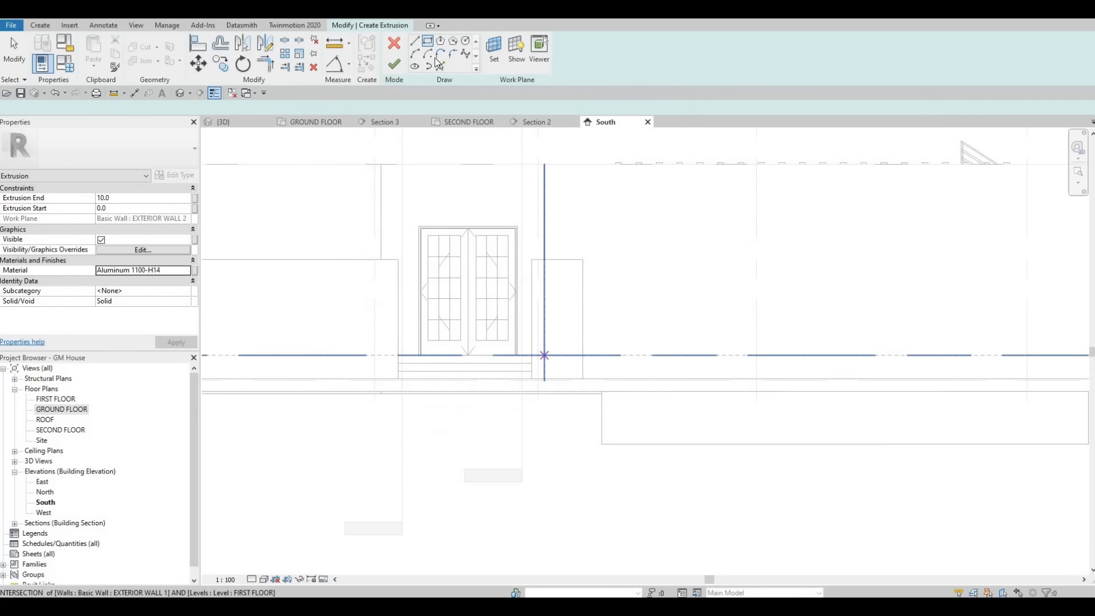
{"action": "left_click", "coordinate": [398, 259]}
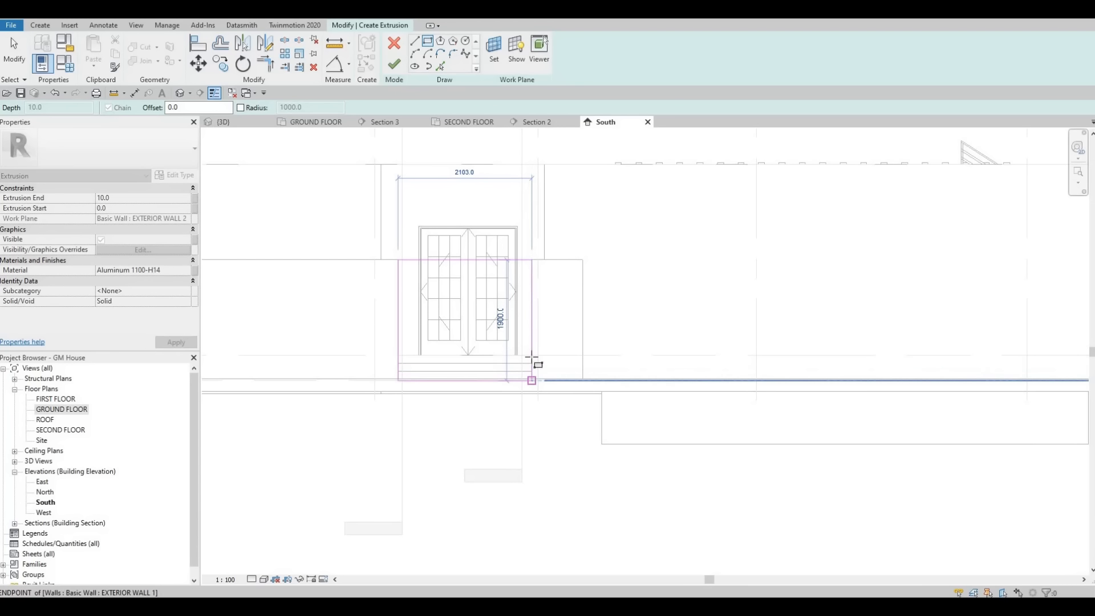
{"action": "scroll", "coordinate": [559, 325], "scroll_direction": "up", "scroll_amount": 2}
{"action": "middle_click_drag", "start_coordinate": [555, 342], "coordinate": [594, 285]}
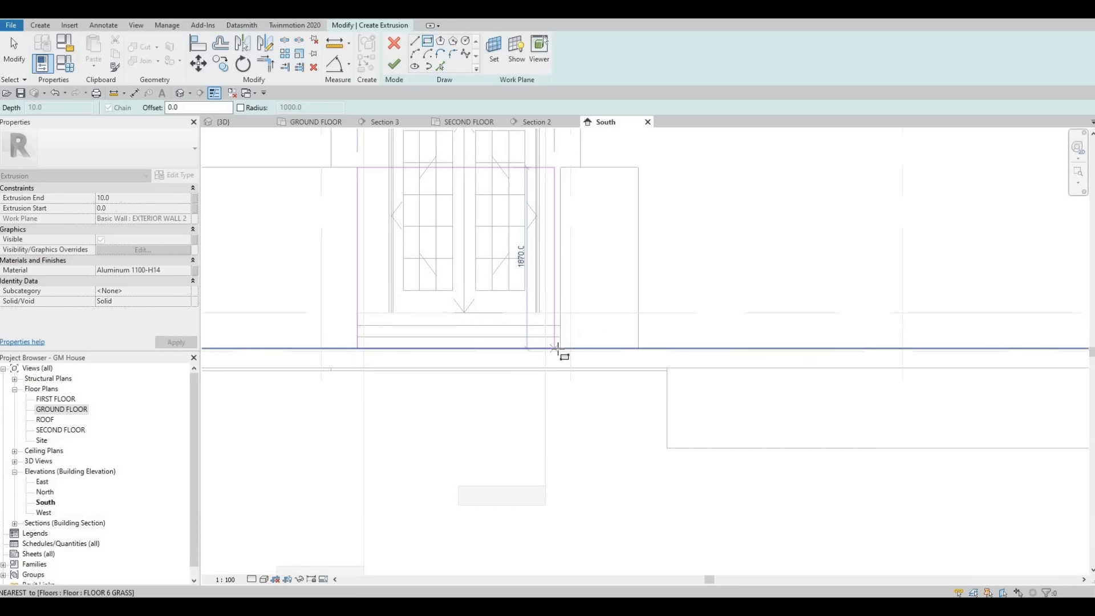
{"action": "left_click", "coordinate": [560, 350]}
{"action": "key", "text": "Escape"}
{"action": "key", "text": "Escape"}
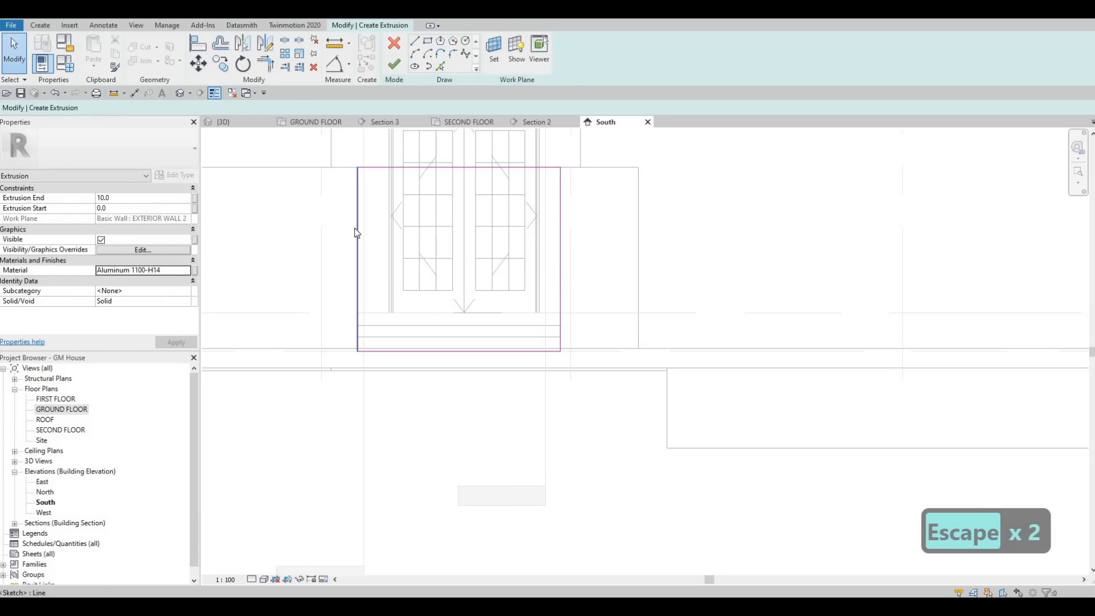
{"action": "left_click", "coordinate": [357, 233]}
{"action": "key", "text": "Escape"}
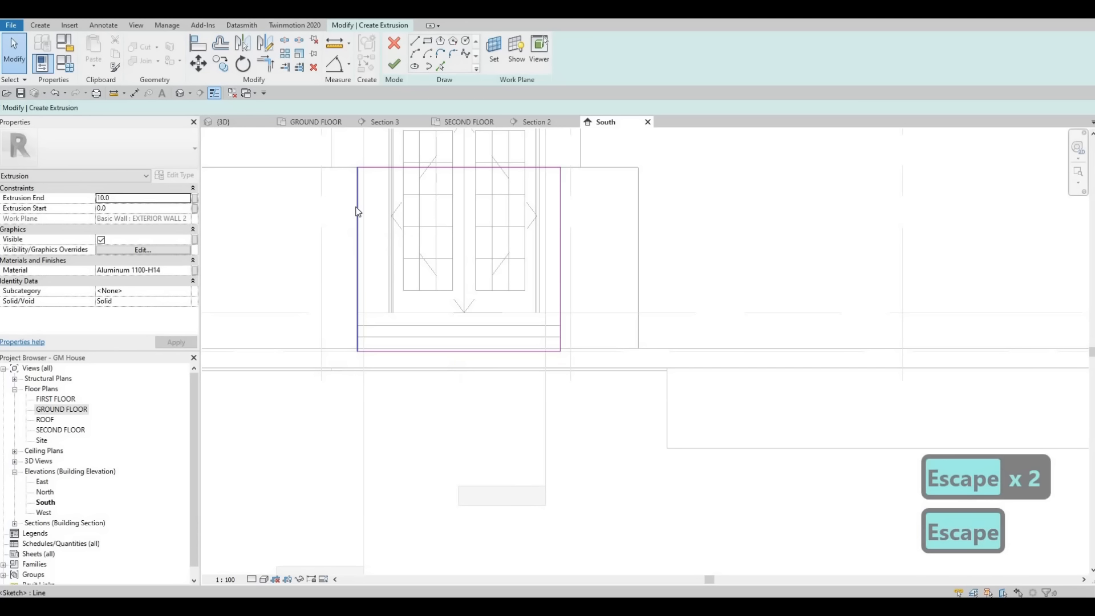
{"action": "key", "text": "Tab"}
{"action": "left_click", "coordinate": [358, 211]}
{"action": "key", "text": "Delete"}
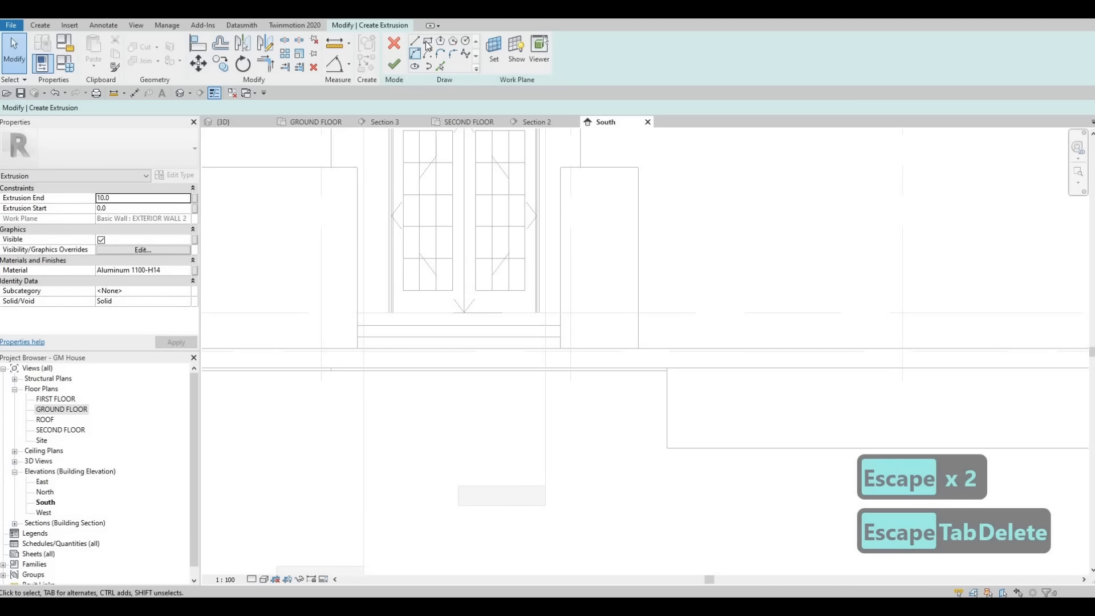
Sketch the outer rectangle of the extrusion in the opening between the front wall segments, offset 10 mm inside the opening's edges
{"action": "left_click", "coordinate": [428, 44]}
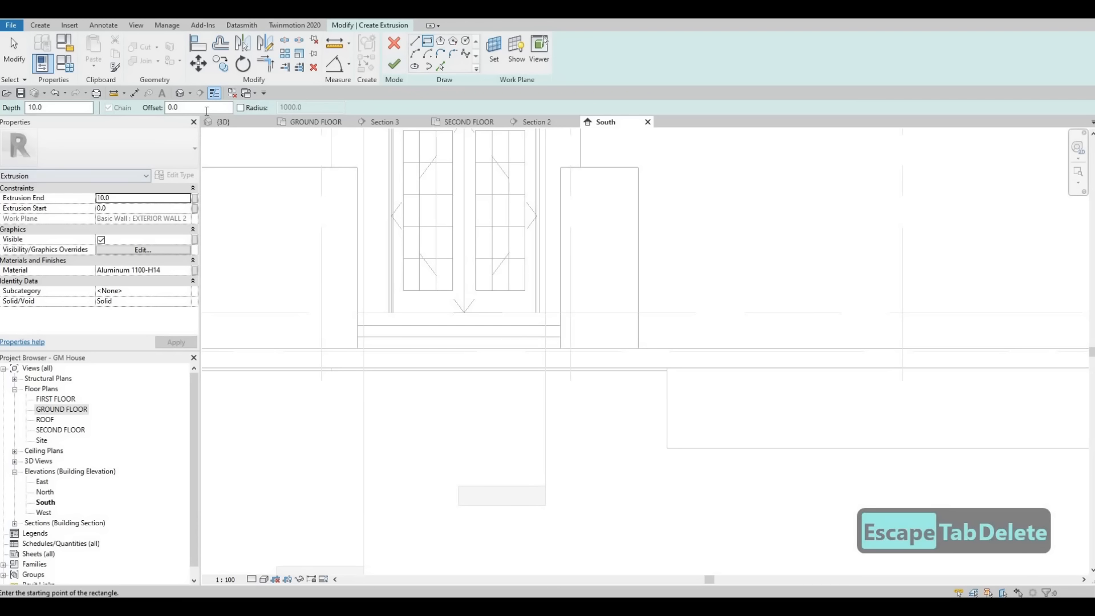
{"action": "left_click", "coordinate": [124, 108]}
{"action": "type", "text": "10"}
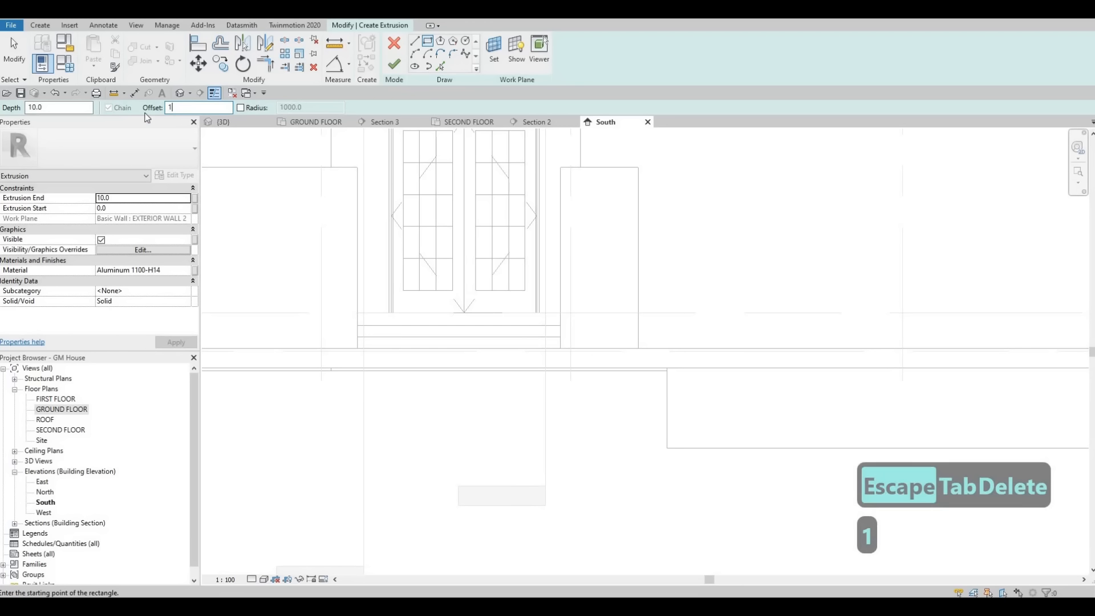
{"action": "left_click", "coordinate": [359, 166]}
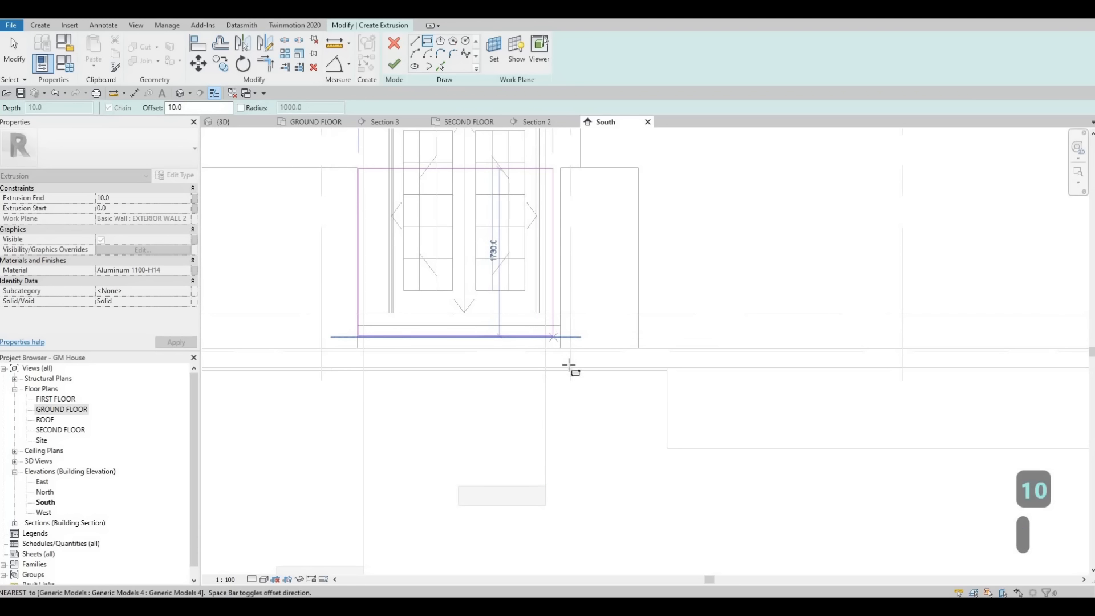
{"action": "scroll", "coordinate": [555, 343], "scroll_direction": "up", "scroll_amount": 3}
{"action": "left_click", "coordinate": [567, 349]}
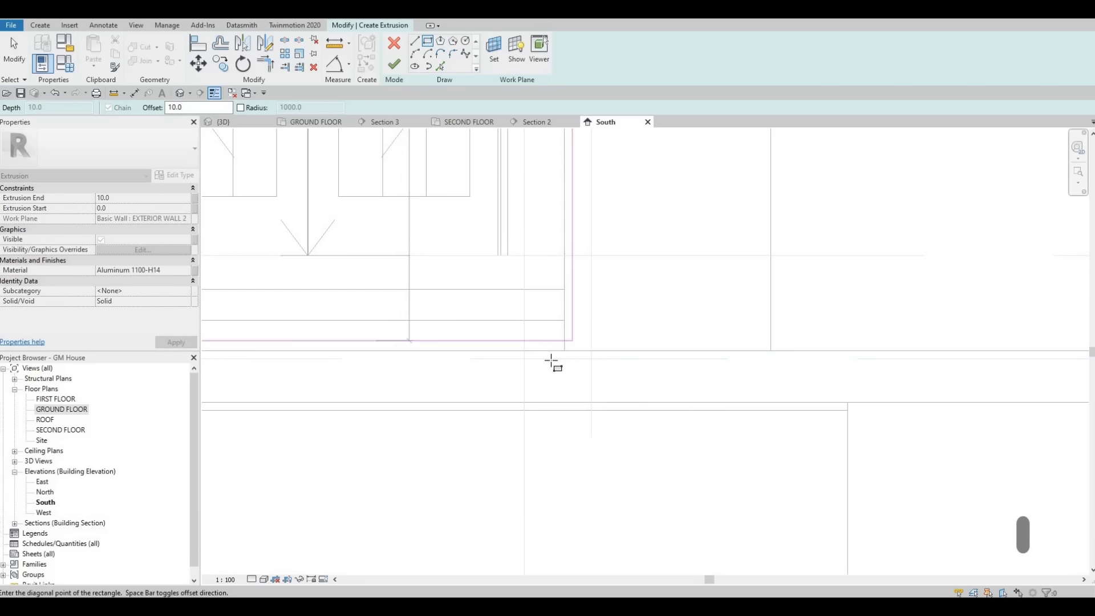
{"action": "scroll", "coordinate": [553, 362], "scroll_direction": "up", "scroll_amount": 3}
{"action": "scroll", "coordinate": [479, 280], "scroll_direction": "down", "scroll_amount": 5}
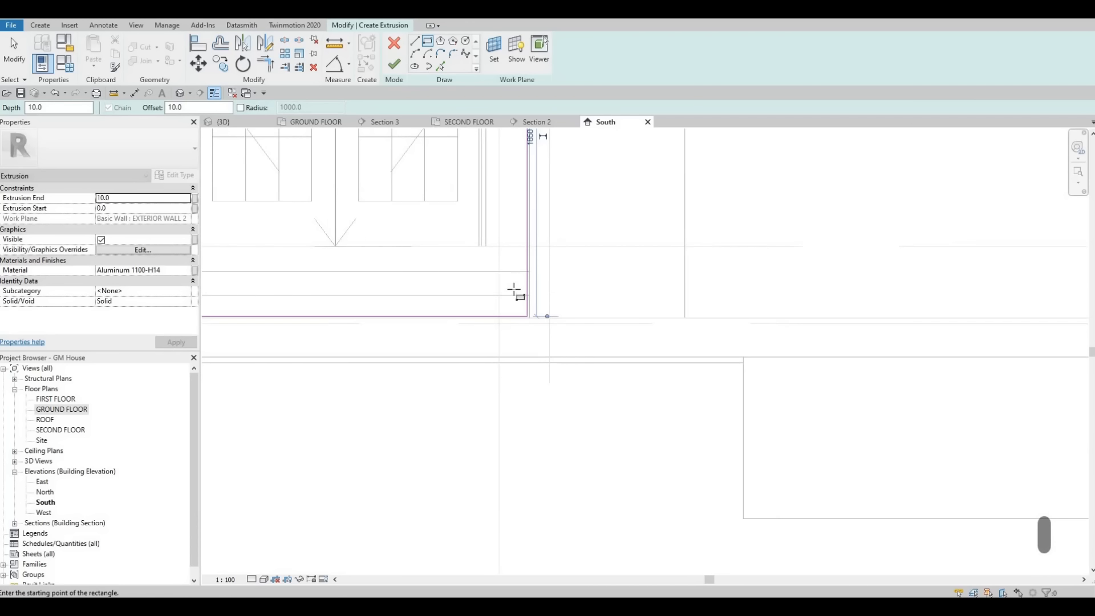
{"action": "key", "text": "Escape"}
{"action": "key", "text": "Escape"}
{"action": "scroll", "coordinate": [448, 206], "scroll_direction": "up", "scroll_amount": 2}
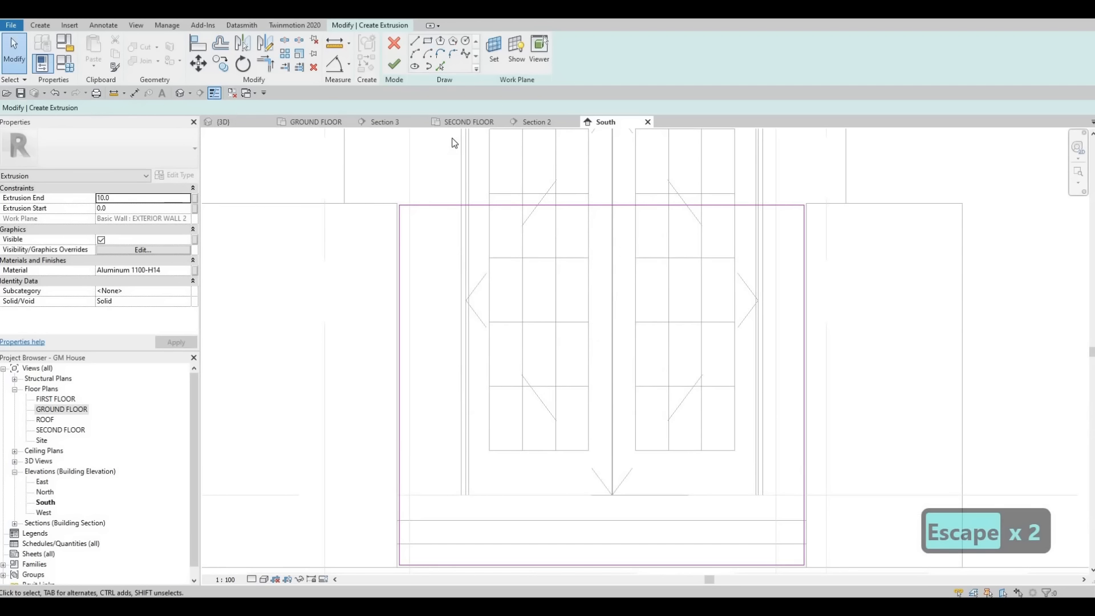
{"action": "middle_click_drag", "start_coordinate": [400, 241], "coordinate": [397, 203]}
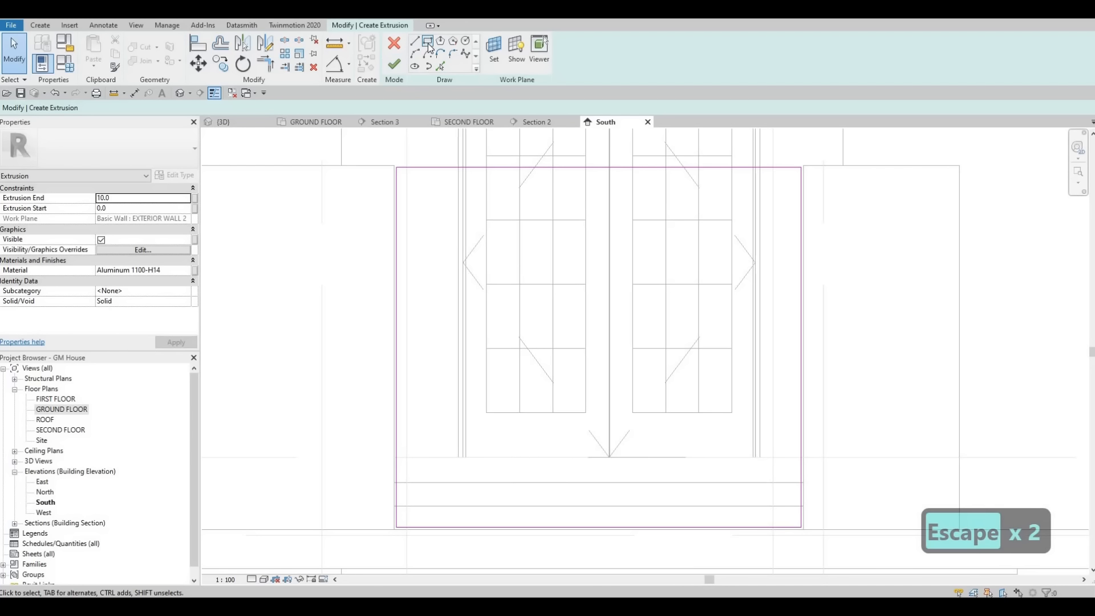
Sketch a second rectangle inside the outer one with a 50 mm inward offset to form a frame profile
{"action": "left_click", "coordinate": [428, 43]}
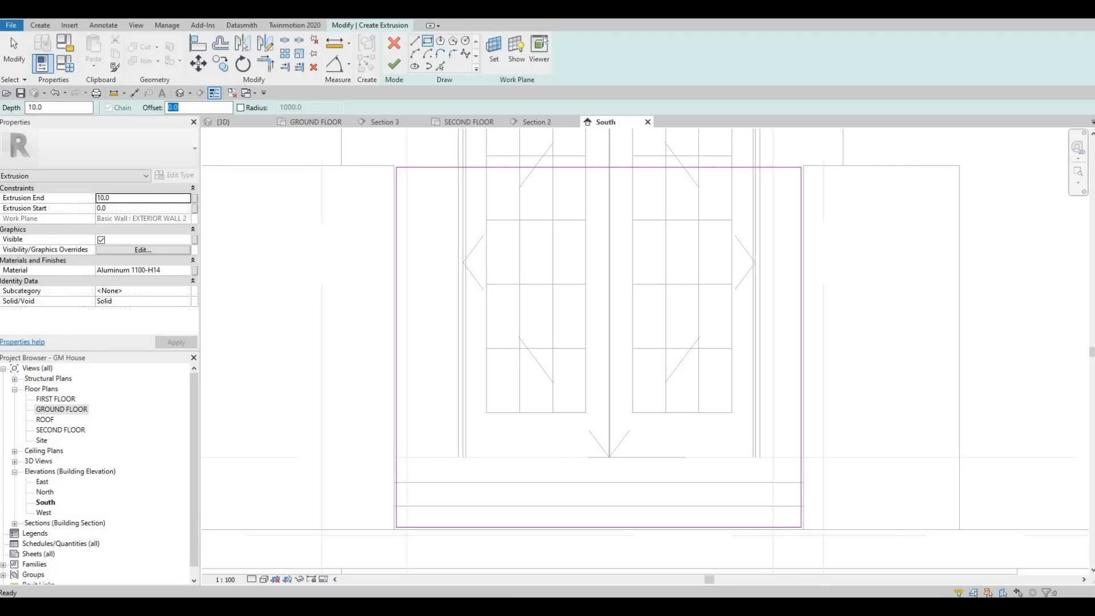
{"action": "type", "text": "50"}
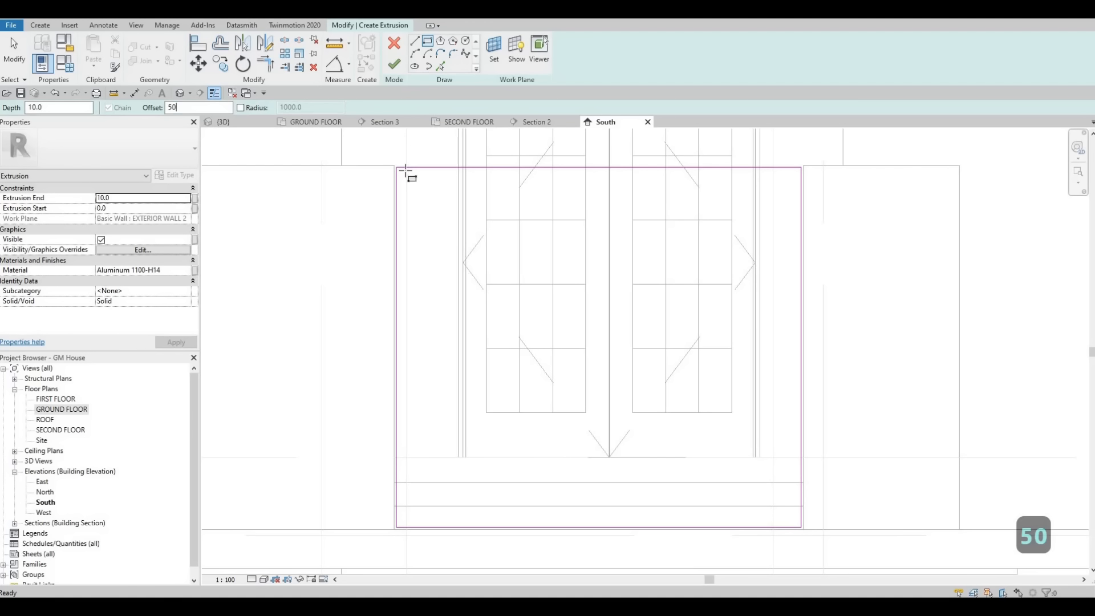
{"action": "left_click", "coordinate": [514, 216]}
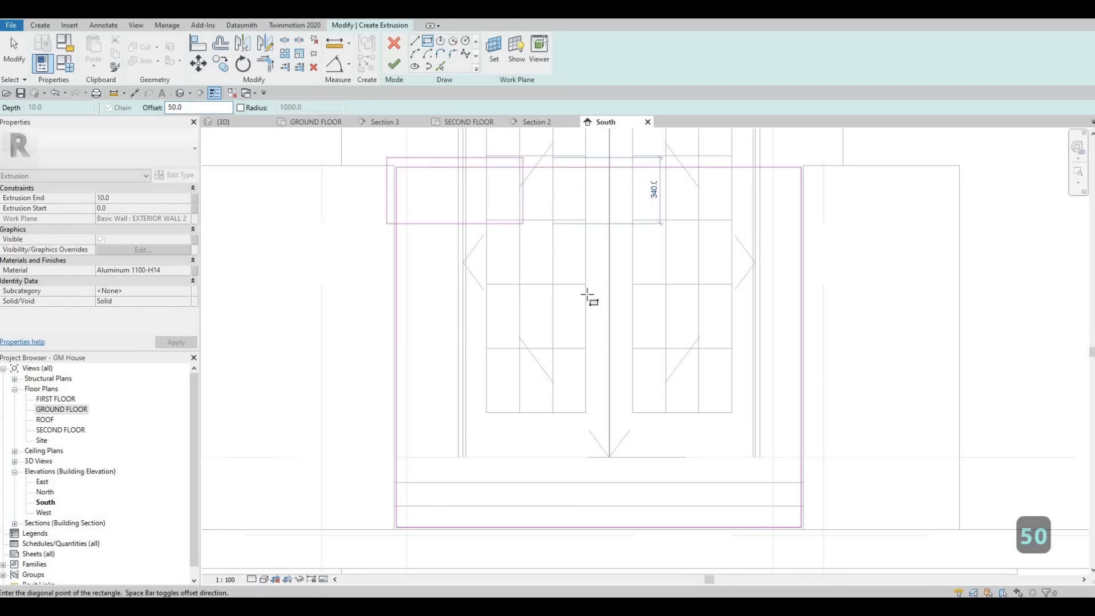
{"action": "left_click", "coordinate": [801, 527]}
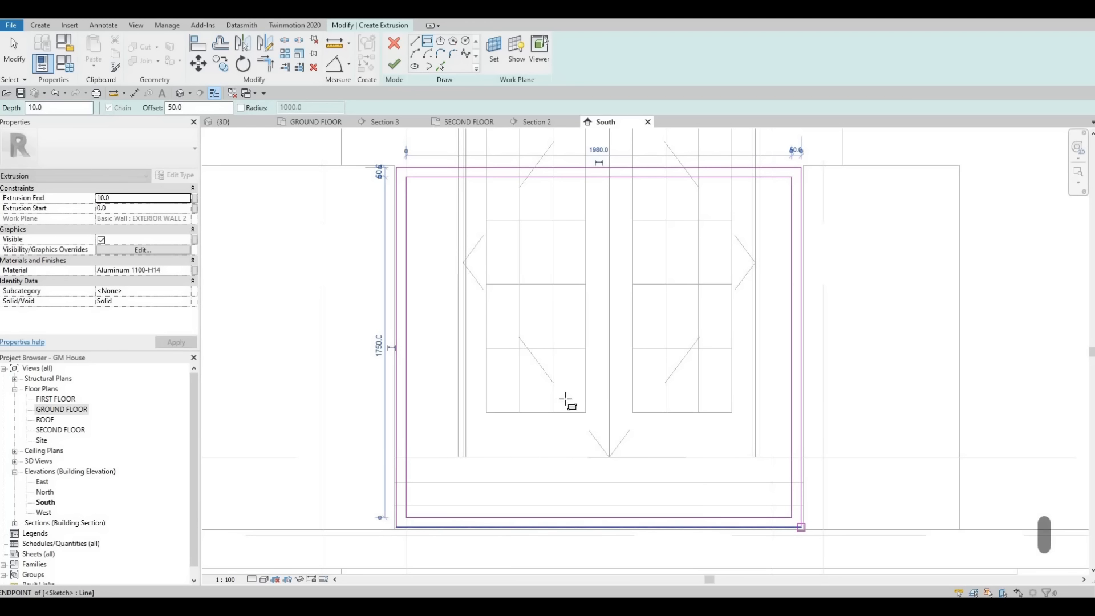
{"action": "key", "text": "Escape"}
{"action": "key", "text": "Escape"}
{"action": "scroll", "coordinate": [508, 305], "scroll_direction": "down", "scroll_amount": 2}
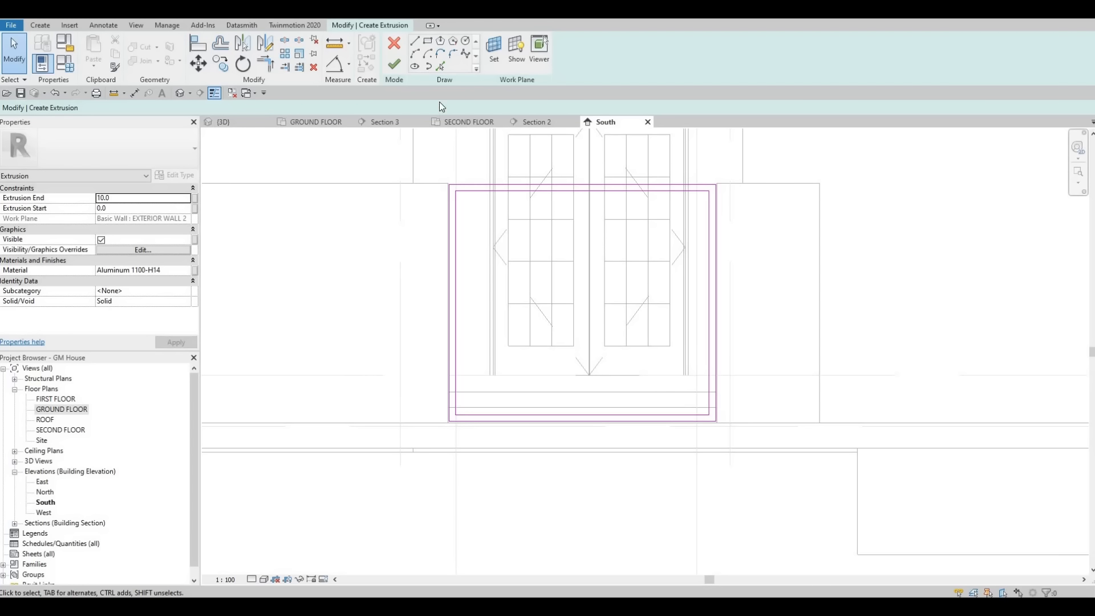
Set the Extrusion End to 50 and finish the frame extrusion sketch
{"action": "left_click_drag", "start_coordinate": [117, 197], "coordinate": [91, 200]}
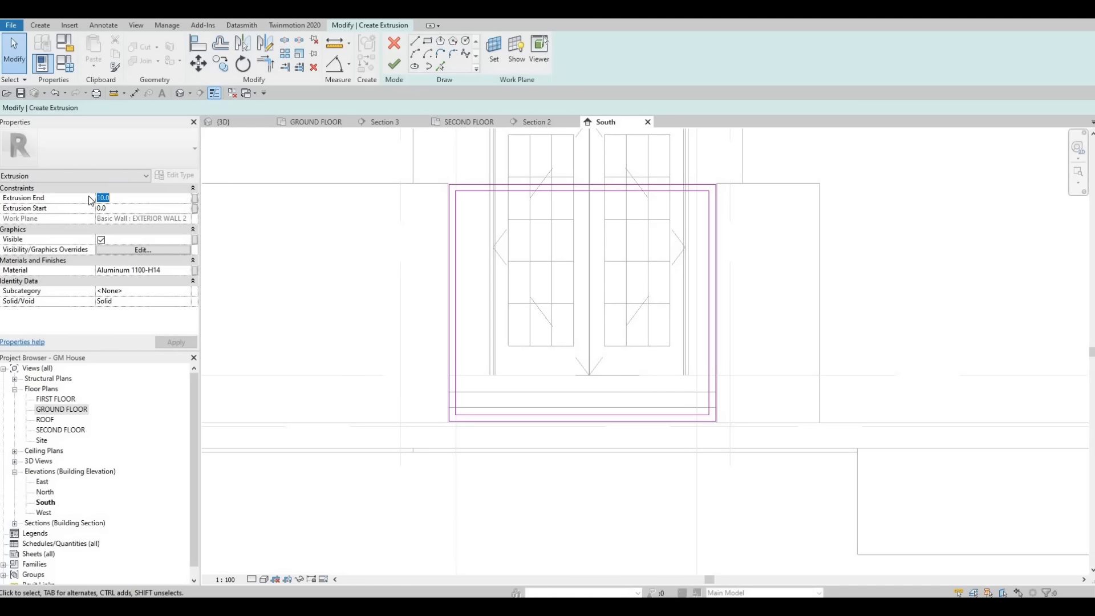
{"action": "type", "text": "50"}
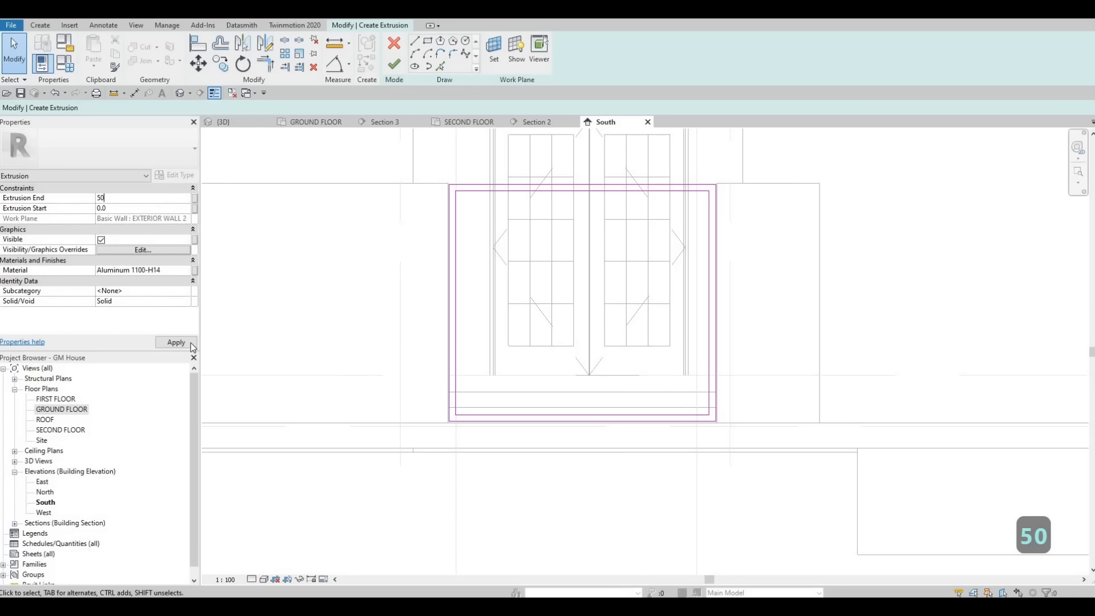
{"action": "left_click", "coordinate": [185, 345]}
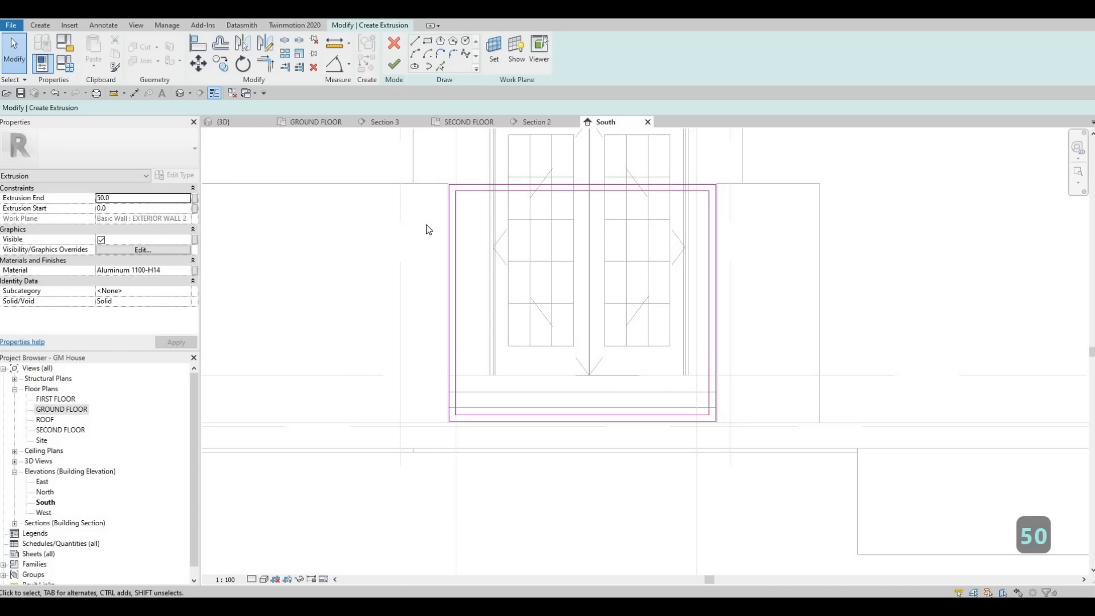
{"action": "left_click", "coordinate": [395, 64]}
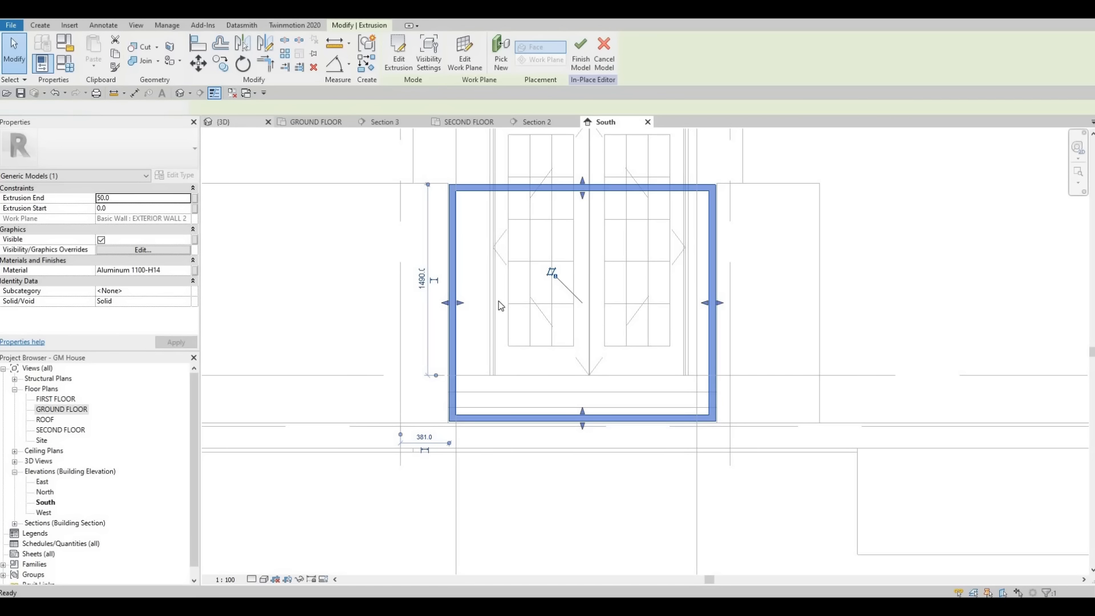
In the GROUND FLOOR plan, stretch the frame into the wall thickness so its Extrusion Start is -200 and its Extrusion End is -100
{"action": "left_click", "coordinate": [223, 122]}
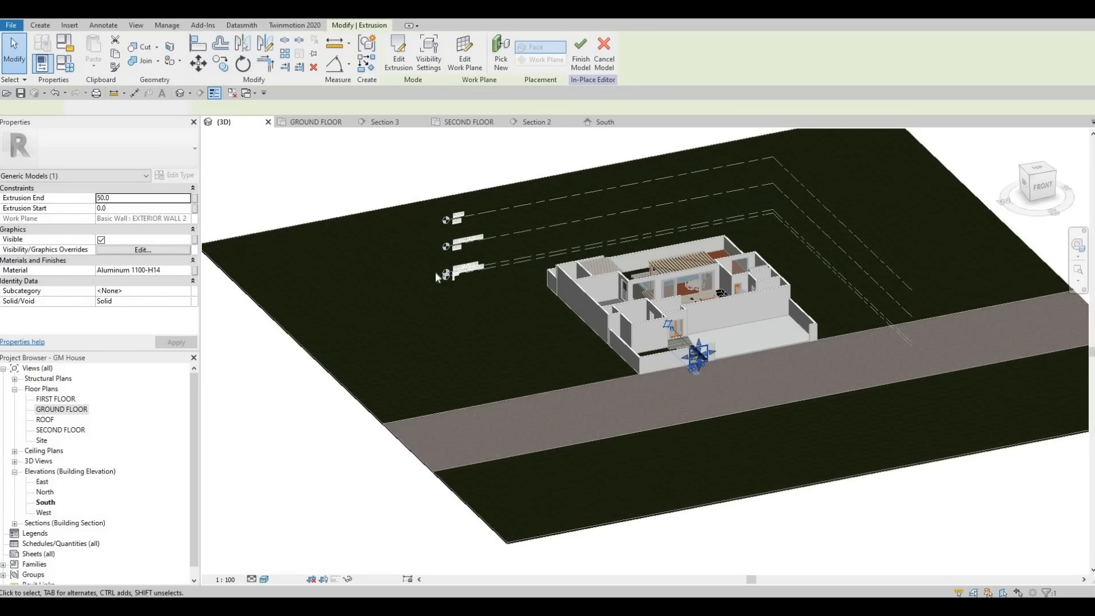
{"action": "left_click", "coordinate": [321, 123]}
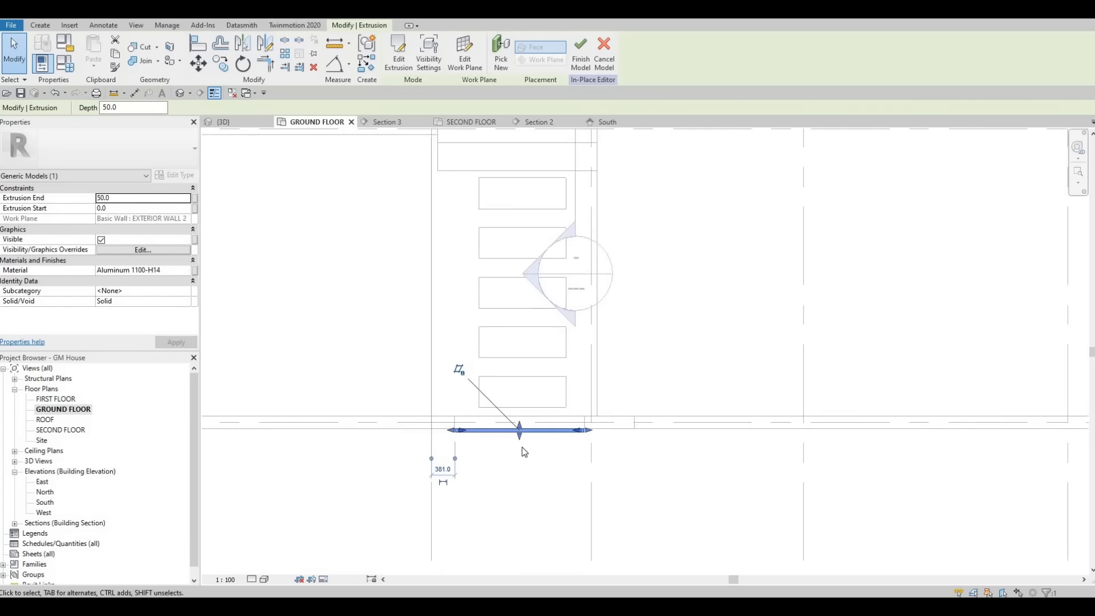
{"action": "scroll", "coordinate": [523, 447], "scroll_direction": "up", "scroll_amount": 3}
{"action": "mouse_move", "coordinate": [528, 455]}
{"action": "left_mouse_down"}
{"action": "mouse_move", "coordinate": [529, 437]}
{"action": "mouse_move", "coordinate": [528, 449]}
{"action": "left_mouse_up"}
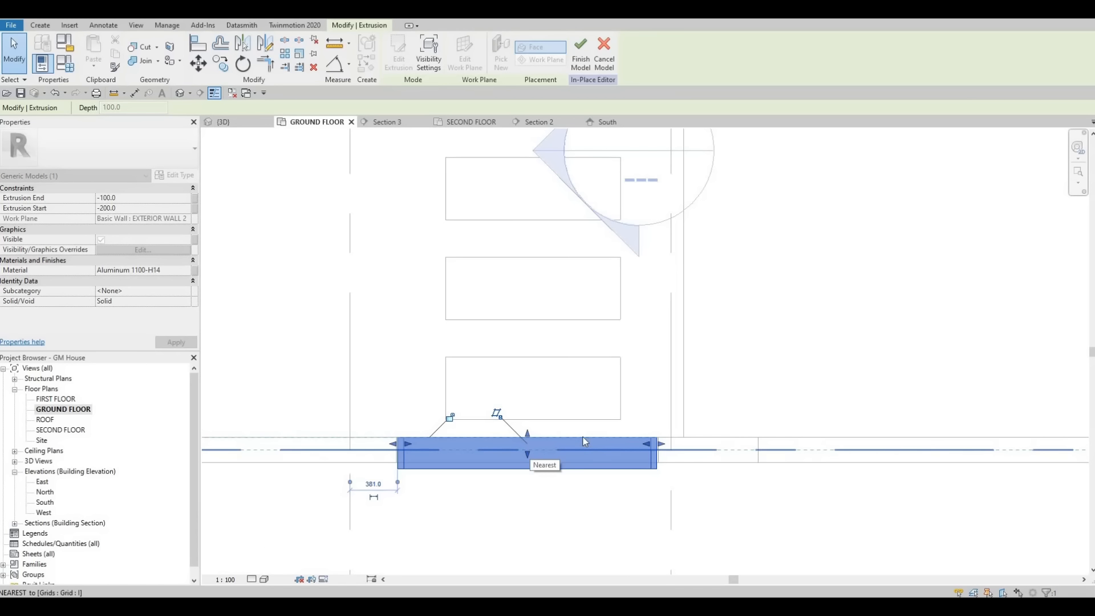
{"action": "key", "text": "Escape"}
{"action": "key", "text": "Escape"}
{"action": "scroll", "coordinate": [614, 409], "scroll_direction": "up", "scroll_amount": 2}
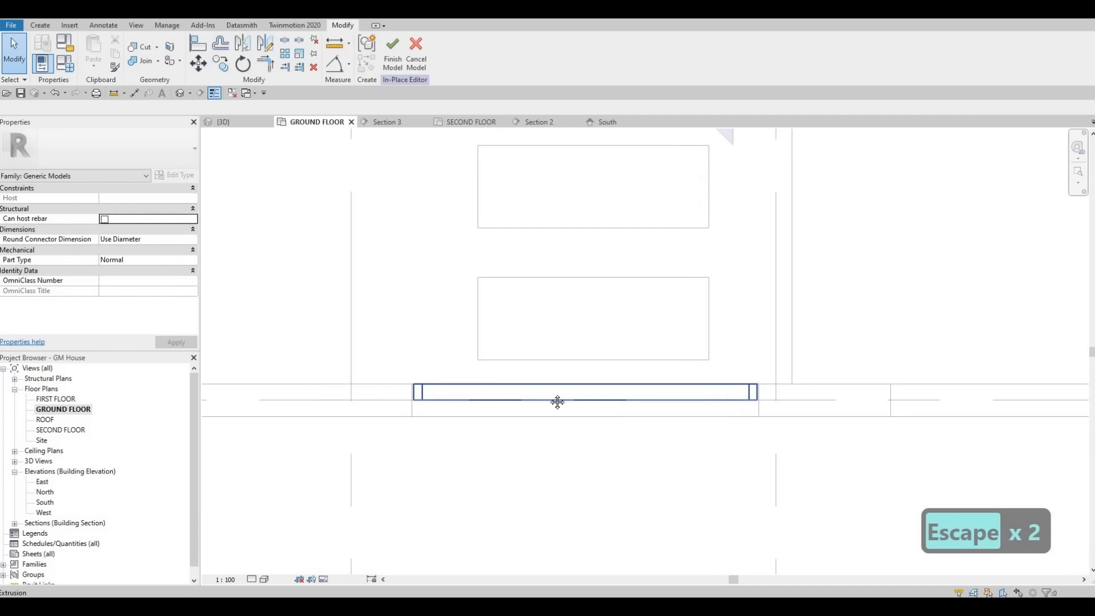
Inspect the gate frame between the front wall segments in the 3D view from several angles
{"action": "scroll", "coordinate": [588, 406], "scroll_direction": "down", "scroll_amount": 2}
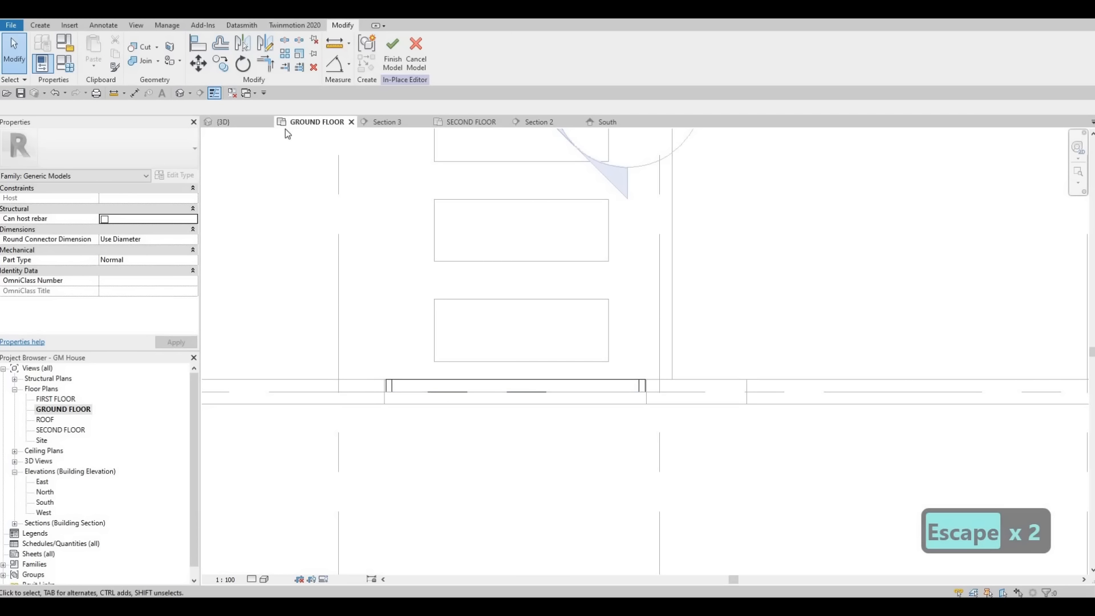
{"action": "left_click", "coordinate": [246, 127]}
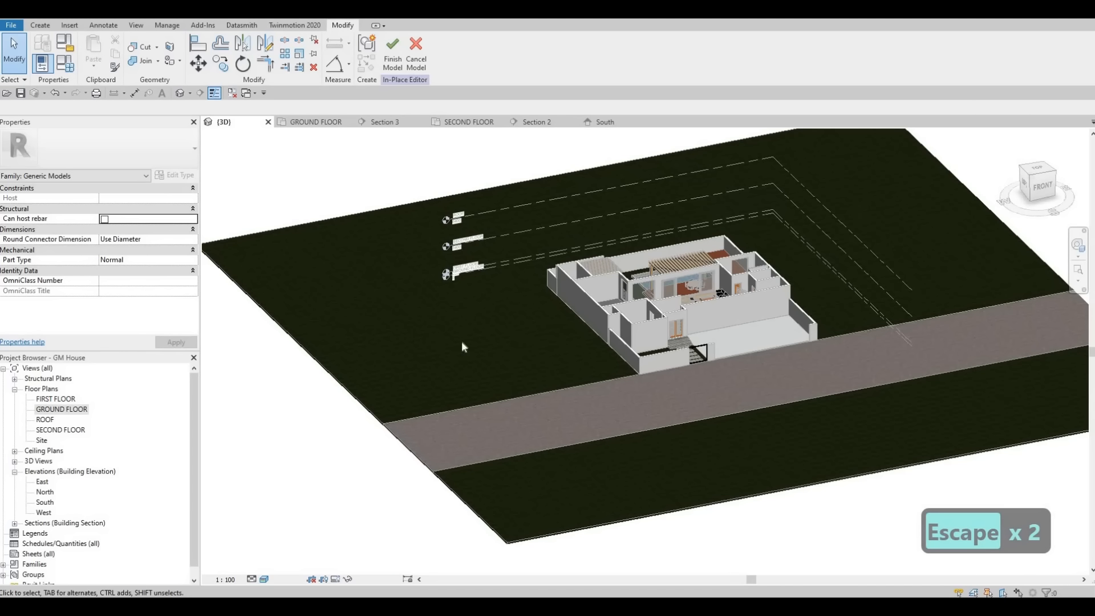
{"action": "scroll", "coordinate": [540, 365], "scroll_direction": "up", "scroll_amount": 6}
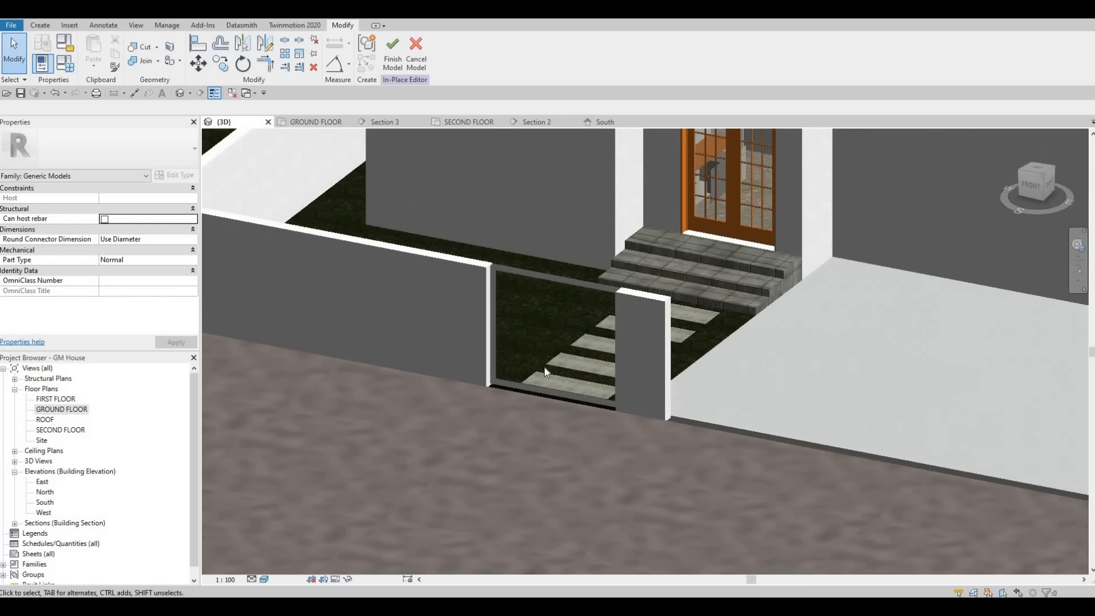
{"action": "middle_click_drag", "start_coordinate": [632, 294], "coordinate": [676, 239], "text": "shift"}
{"action": "middle_click_drag", "start_coordinate": [596, 229], "coordinate": [548, 355]}
{"action": "scroll", "coordinate": [588, 341], "scroll_direction": "down", "scroll_amount": 5}
{"action": "middle_click_drag", "start_coordinate": [442, 365], "coordinate": [428, 402], "text": "shift"}
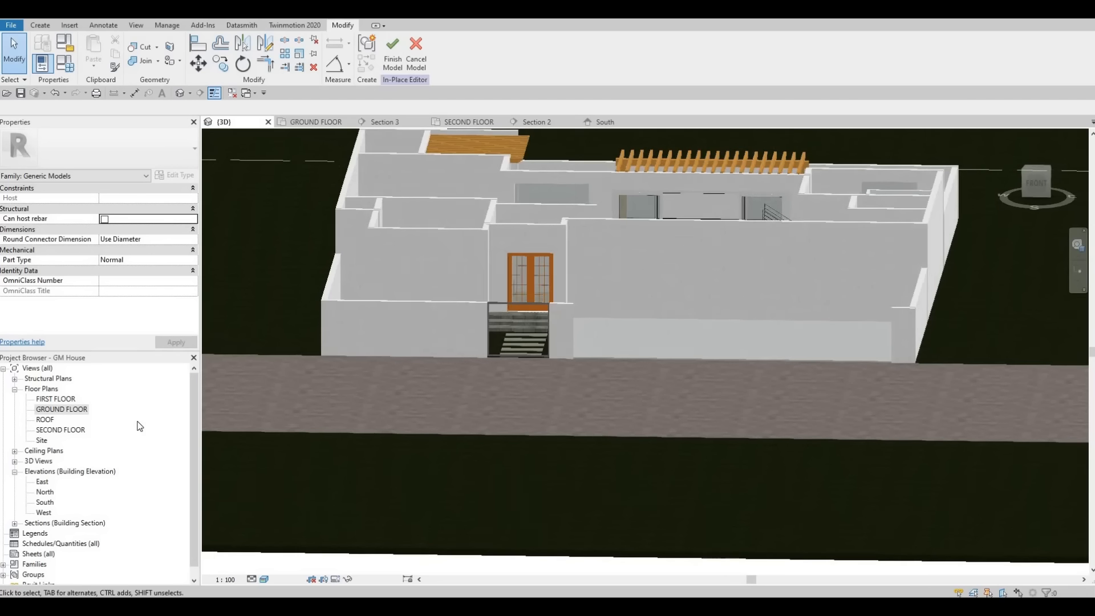
Start a new extrusion in the GROUND FLOOR plan with the inner face of the frame's bottom rail picked as its work plane
{"action": "double_click", "coordinate": [53, 409]}
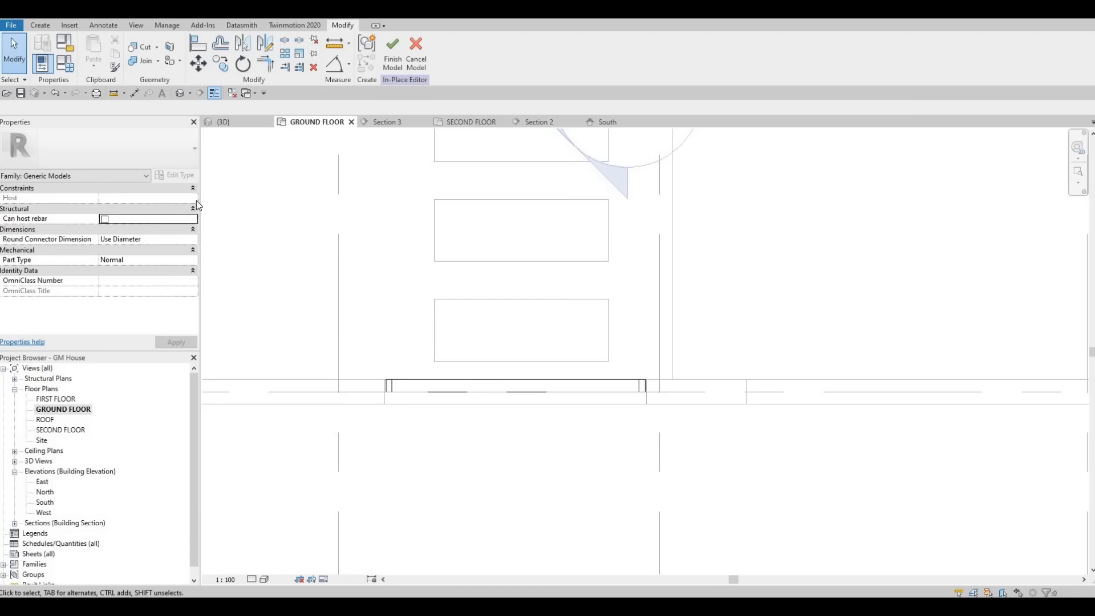
{"action": "left_click", "coordinate": [40, 25]}
{"action": "left_click", "coordinate": [95, 50]}
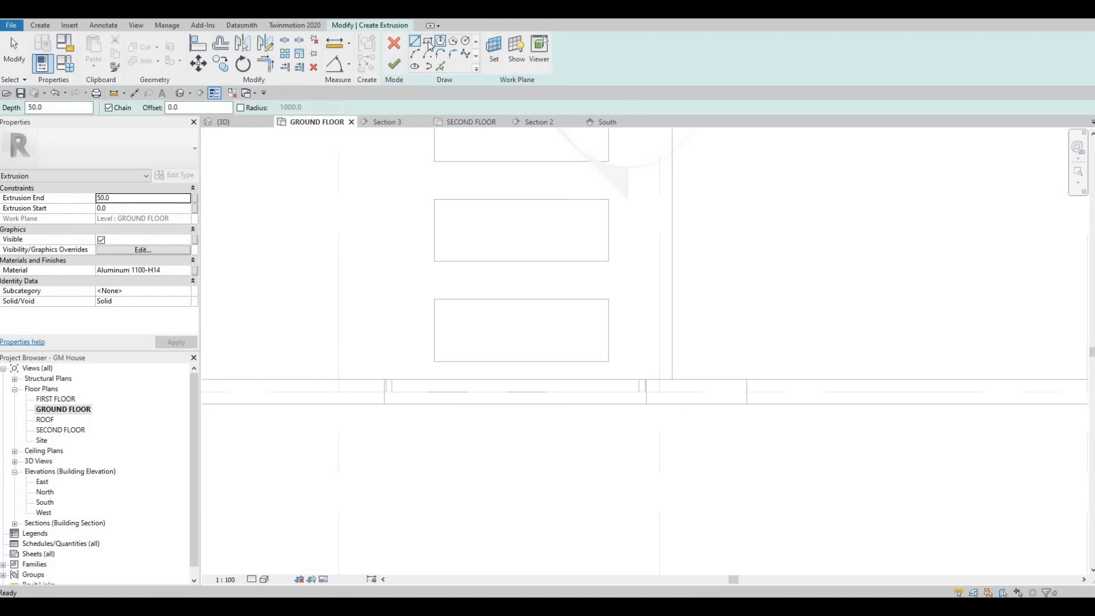
{"action": "left_click", "coordinate": [494, 49]}
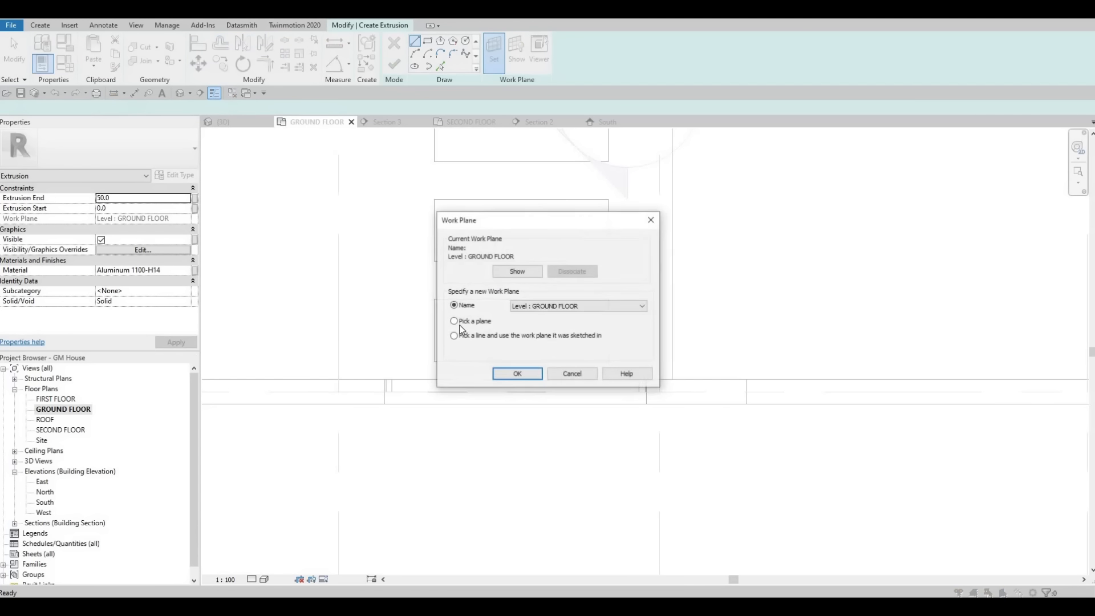
{"action": "left_click", "coordinate": [517, 374]}
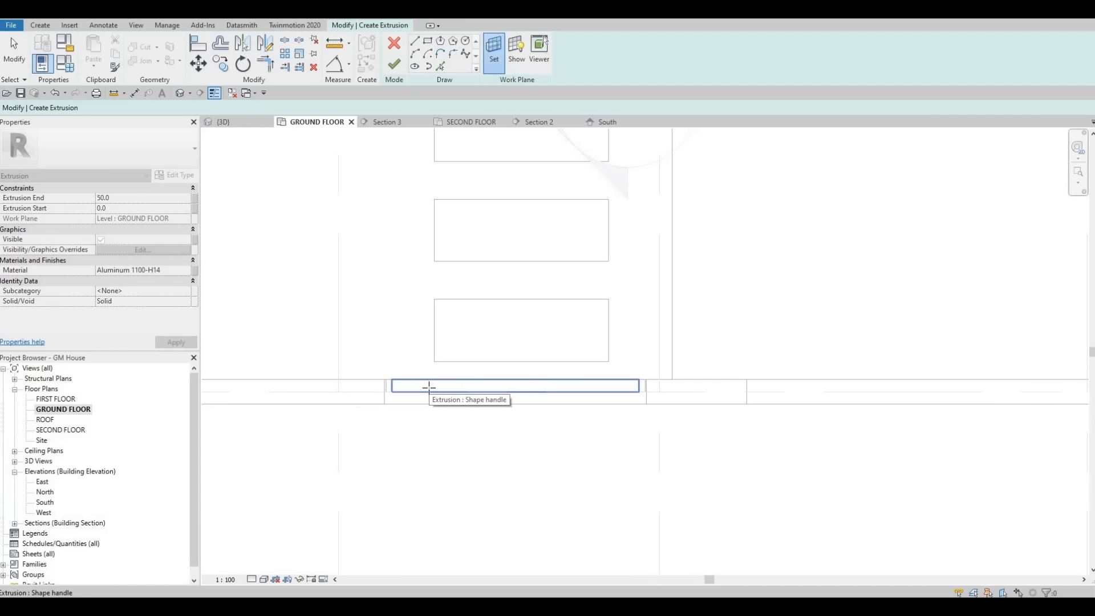
{"action": "left_click", "coordinate": [429, 388]}
Sketch a small rectangular bar profile about 60 mm deep near the frame's left post and finish the extrusion
{"action": "left_click", "coordinate": [429, 42]}
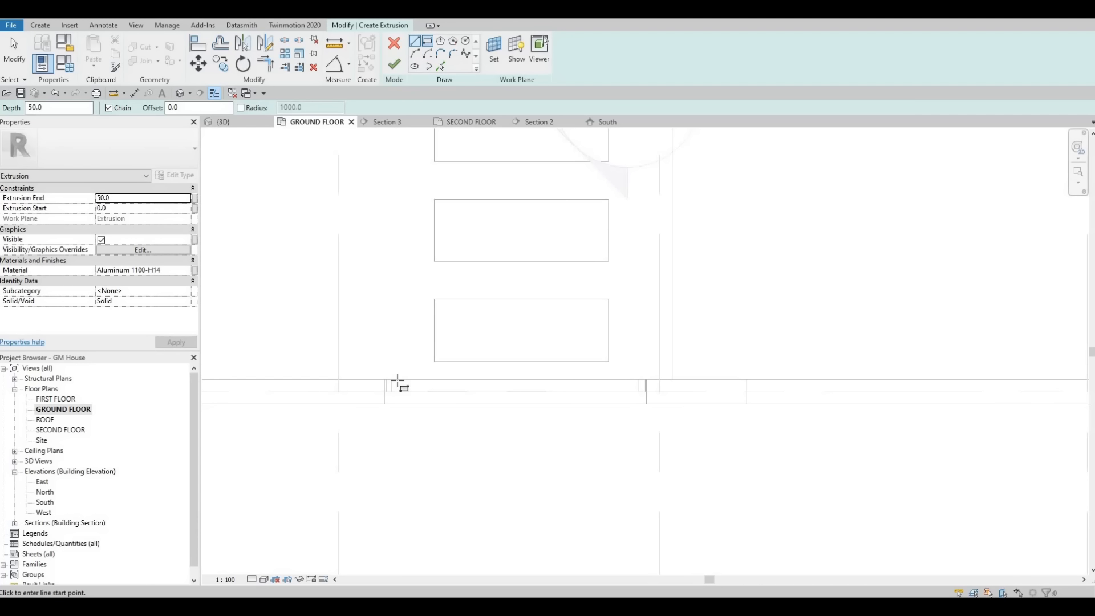
{"action": "scroll", "coordinate": [398, 381], "scroll_direction": "up", "scroll_amount": 3}
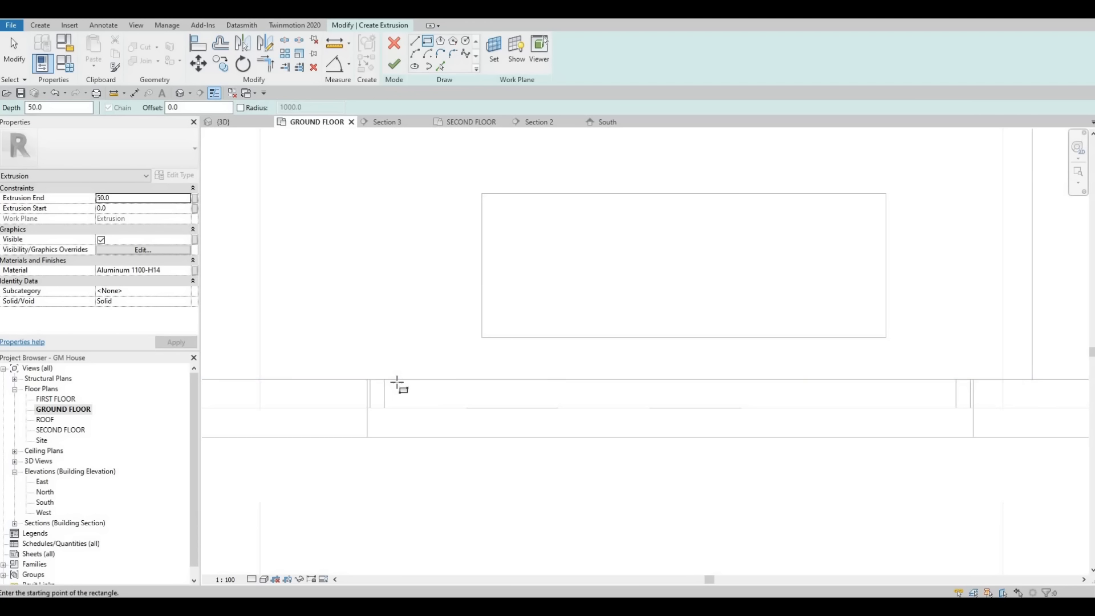
{"action": "left_click", "coordinate": [418, 406]}
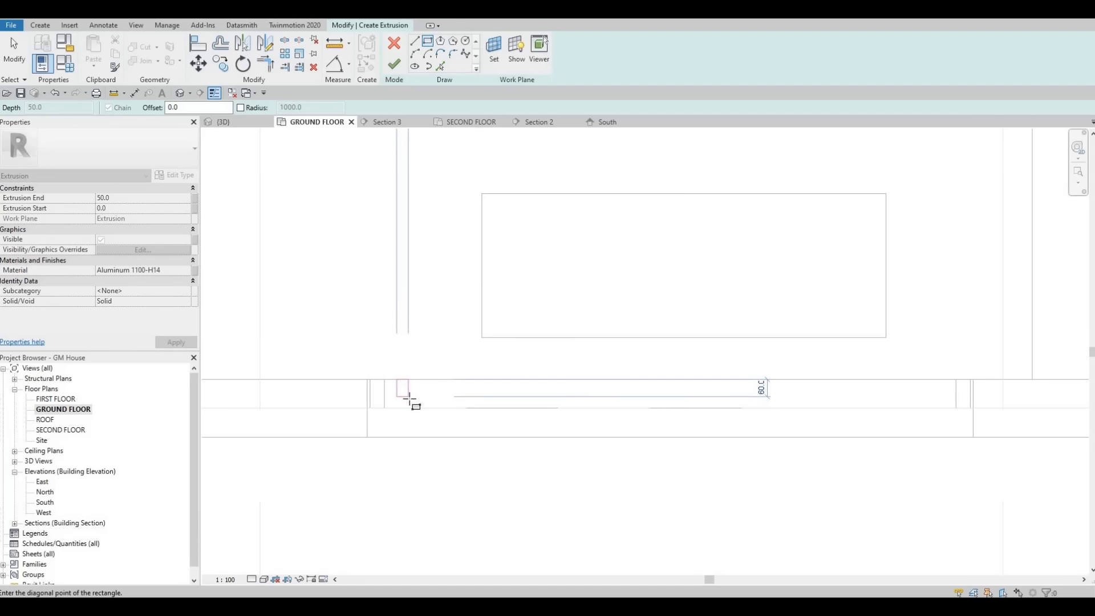
{"action": "left_click", "coordinate": [425, 392]}
{"action": "scroll", "coordinate": [423, 385], "scroll_direction": "up", "scroll_amount": 2}
{"action": "key", "text": "Escape"}
{"action": "key", "text": "Escape"}
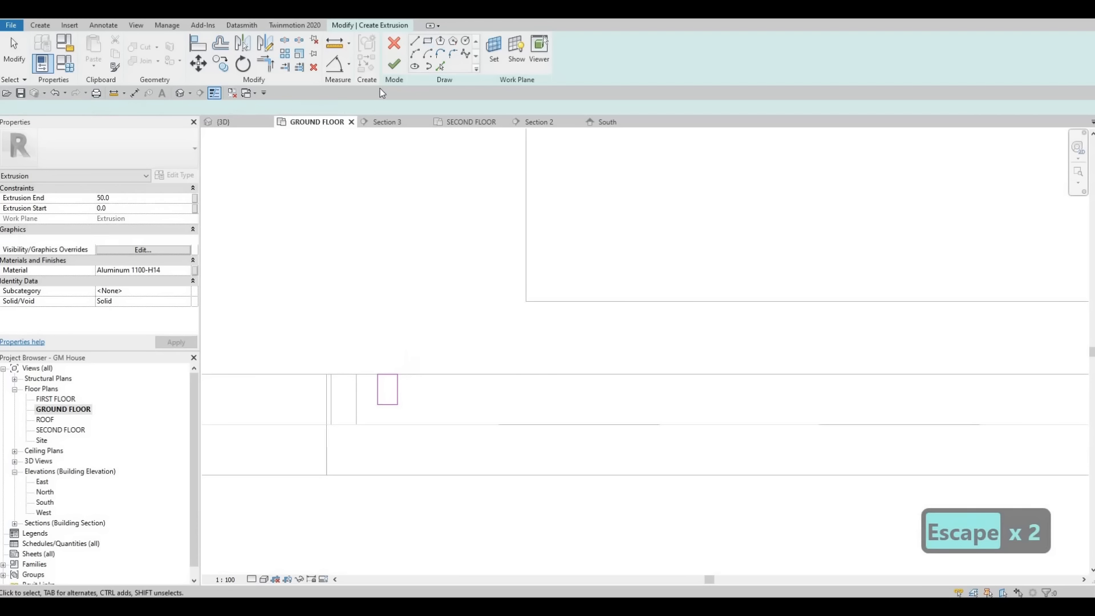
{"action": "left_click", "coordinate": [394, 64]}
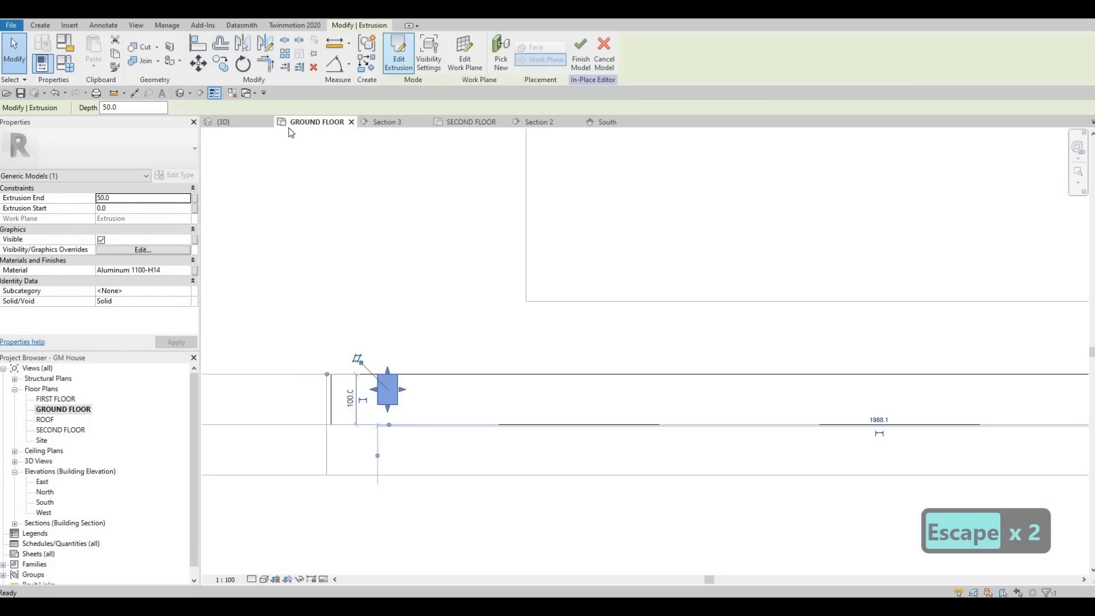
In the 3D view, stretch the bar extrusion upward to meet the frame's top rail
{"action": "left_click", "coordinate": [239, 128]}
{"action": "scroll", "coordinate": [491, 344], "scroll_direction": "up", "scroll_amount": 5}
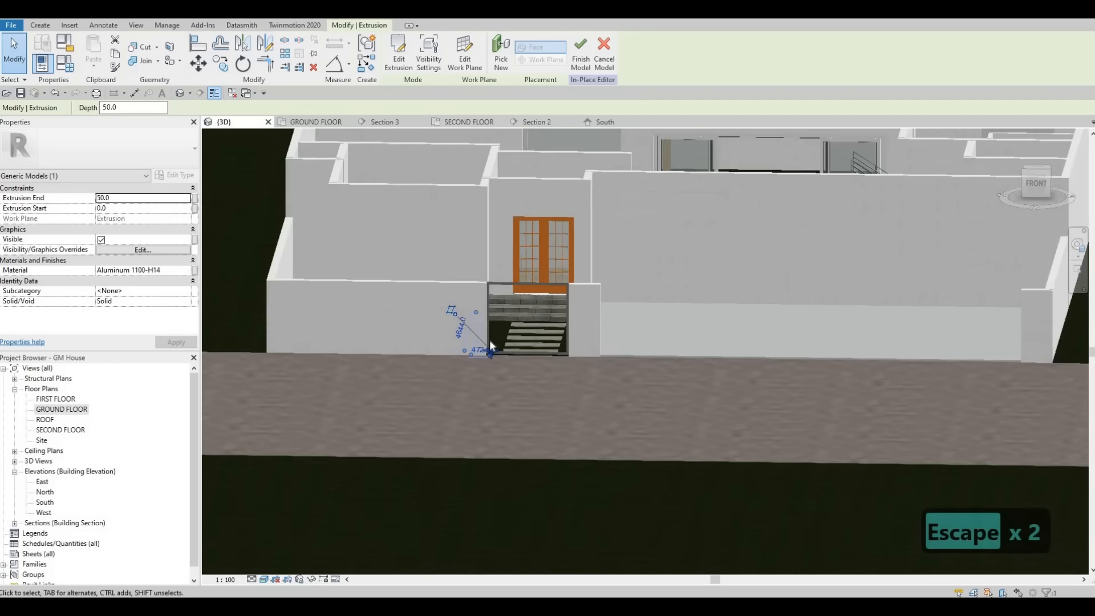
{"action": "left_click_drag", "start_coordinate": [489, 345], "coordinate": [496, 203]}
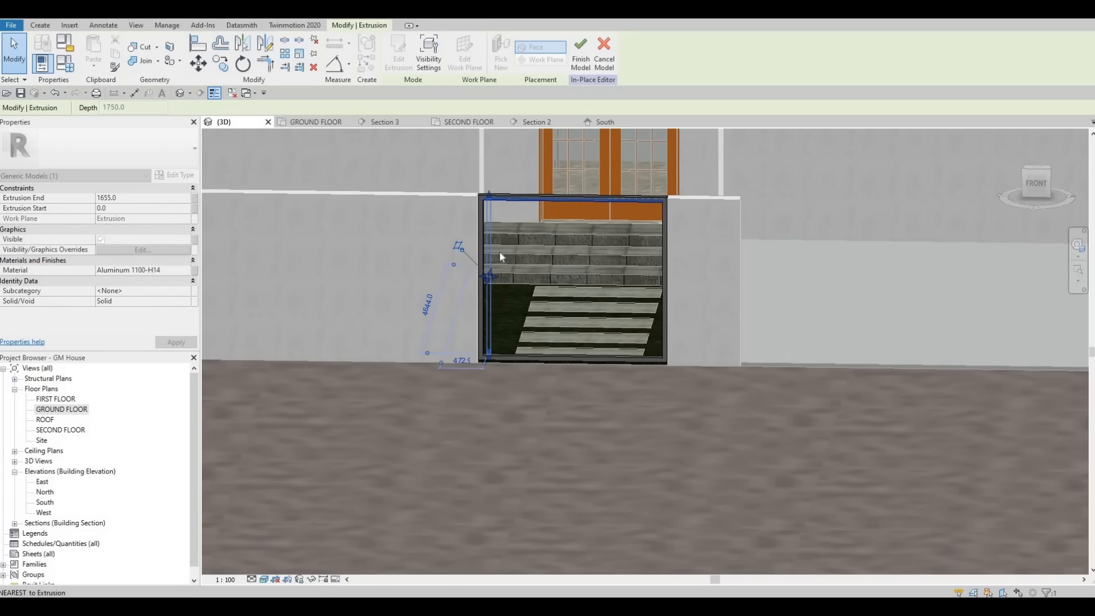
{"action": "key", "text": "Escape"}
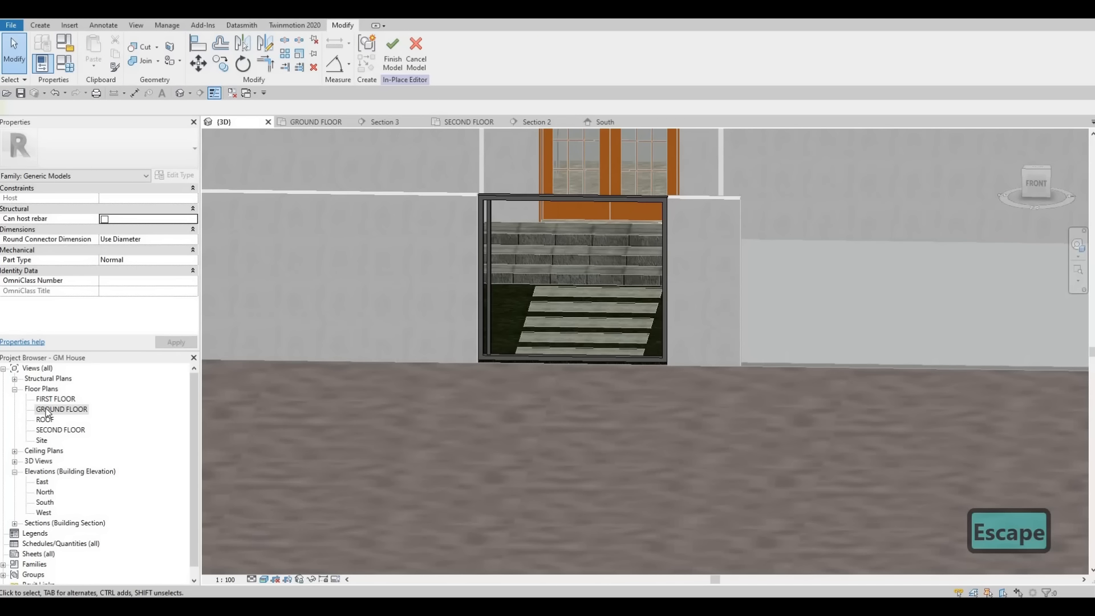
Array the bar in the GROUND FLOOR plan as 20 items, the last about 1860 mm away near the opposite post, and finish the in-place model
{"action": "left_click", "coordinate": [316, 122]}
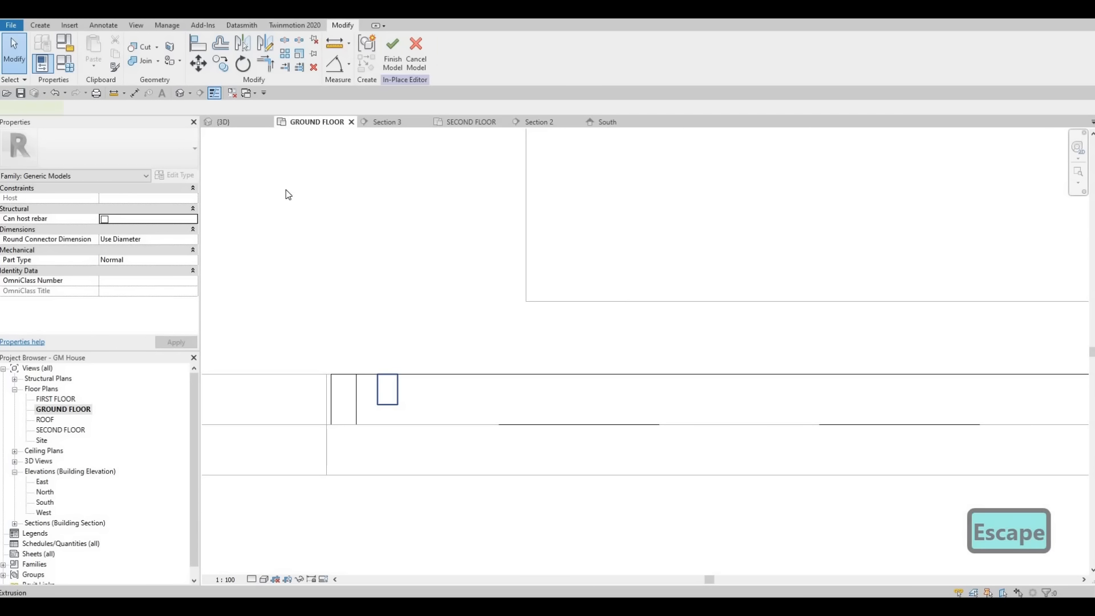
{"action": "left_click", "coordinate": [285, 54]}
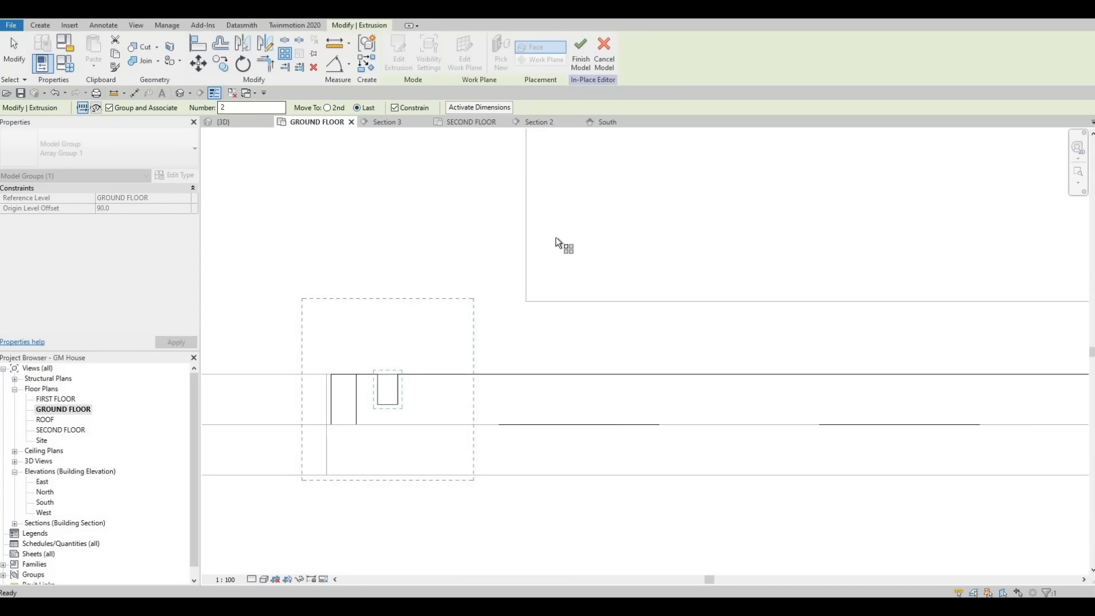
{"action": "scroll", "coordinate": [552, 249], "scroll_direction": "down", "scroll_amount": 4}
{"action": "middle_click_drag", "start_coordinate": [378, 131], "coordinate": [279, 140]}
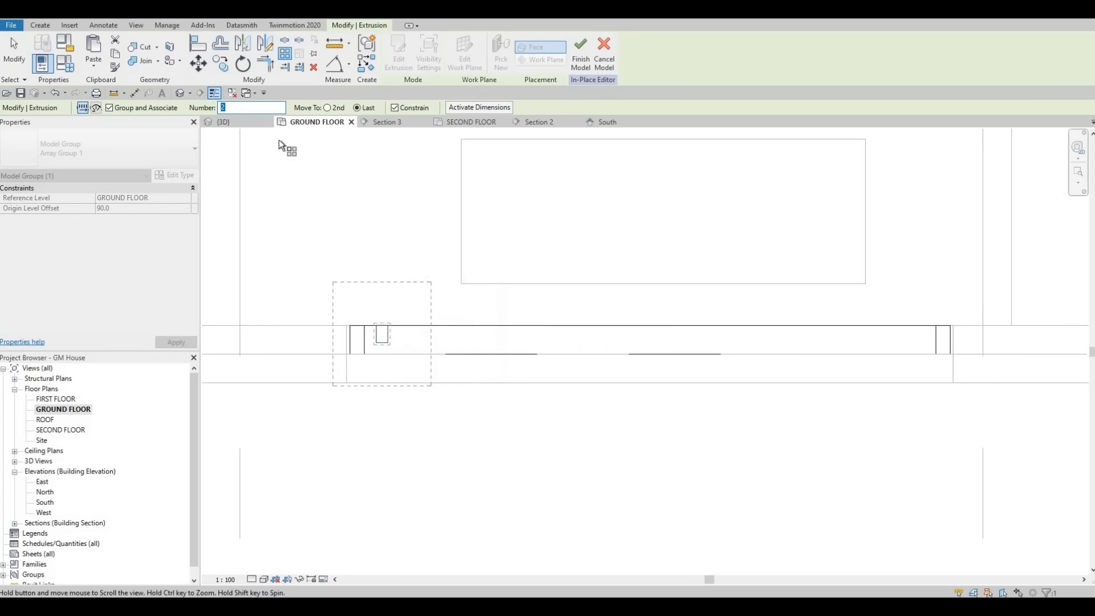
{"action": "type", "text": "20"}
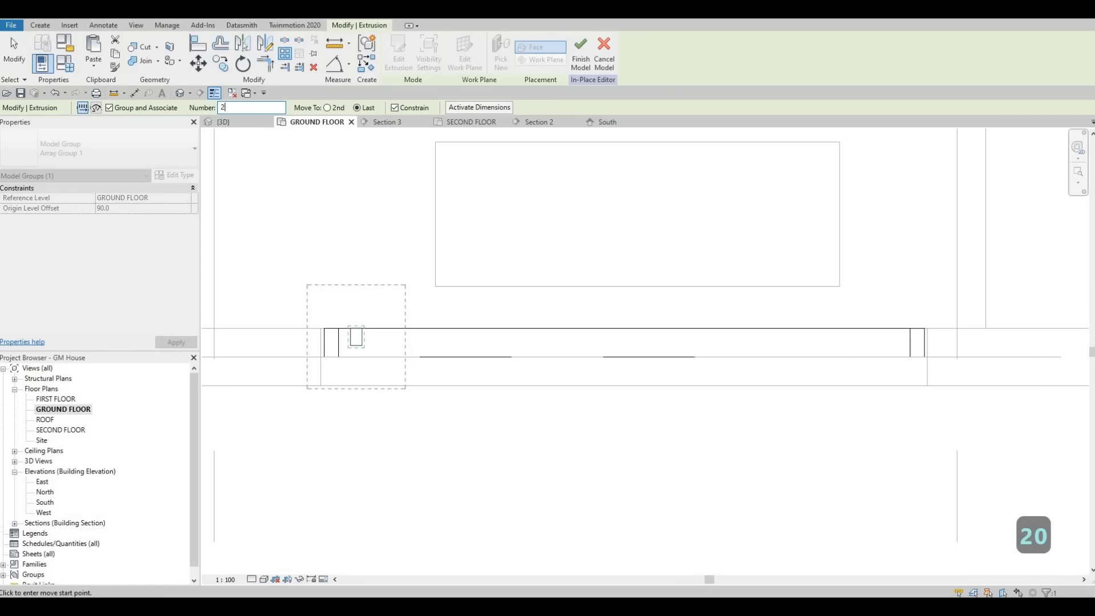
{"action": "type", "text": "0"}
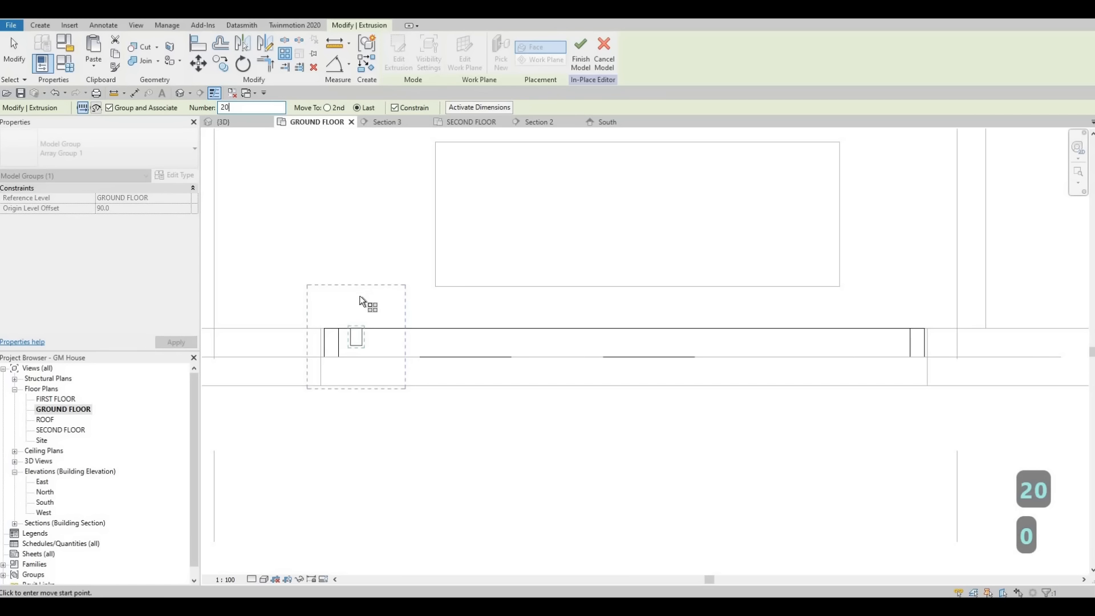
{"action": "left_click", "coordinate": [619, 349]}
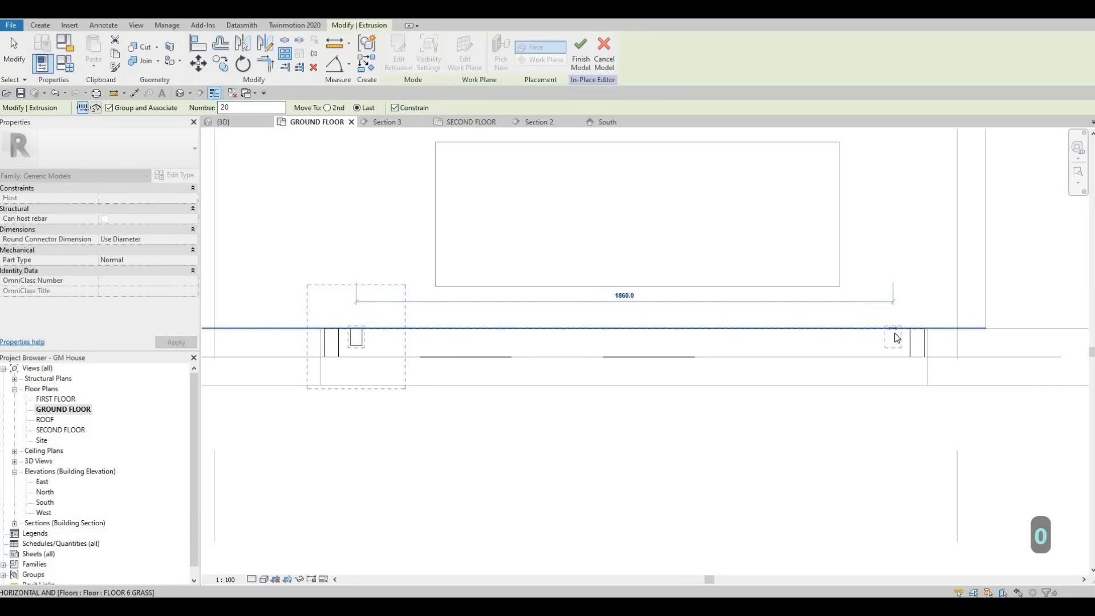
{"action": "left_click", "coordinate": [882, 361]}
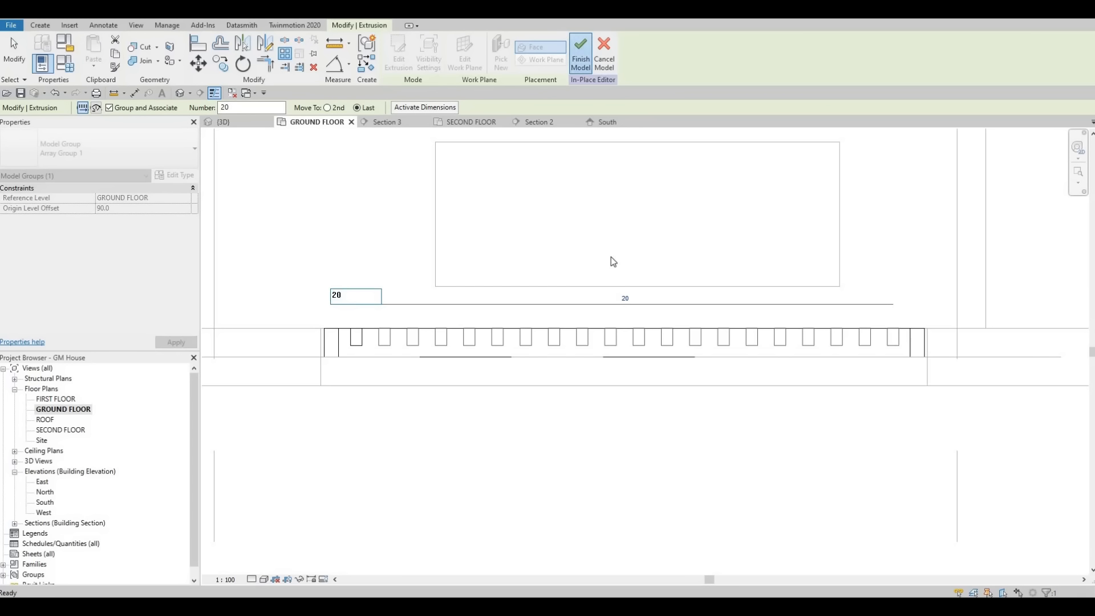
{"action": "key", "text": "Return"}
{"action": "left_click", "coordinate": [591, 345]}
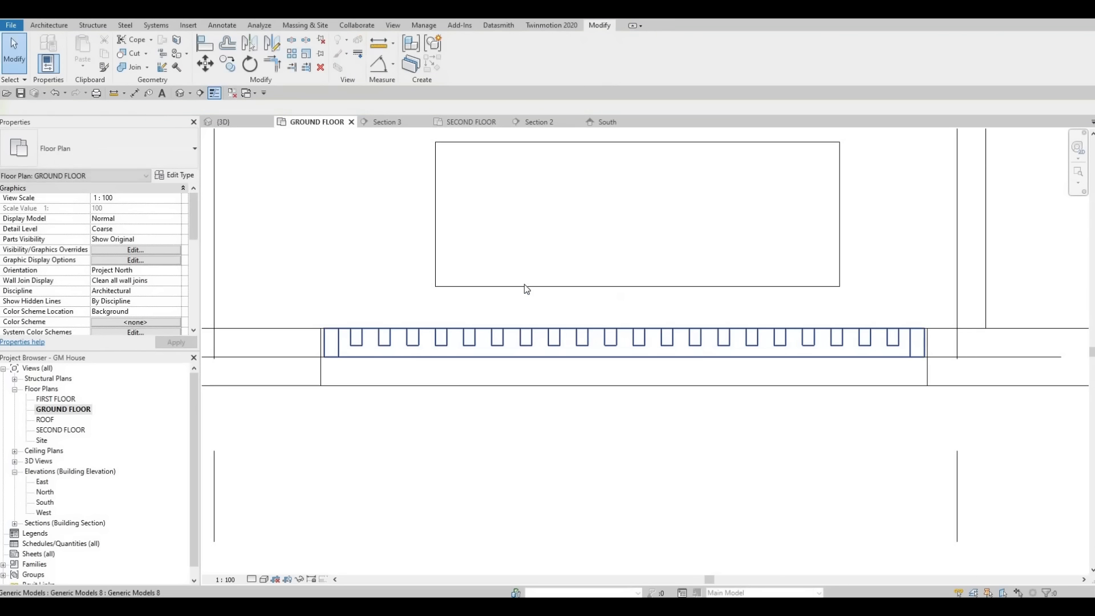
Examine the finished barred gate and the wide opening beside it in the 3D view
{"action": "scroll", "coordinate": [526, 288], "scroll_direction": "down", "scroll_amount": 2}
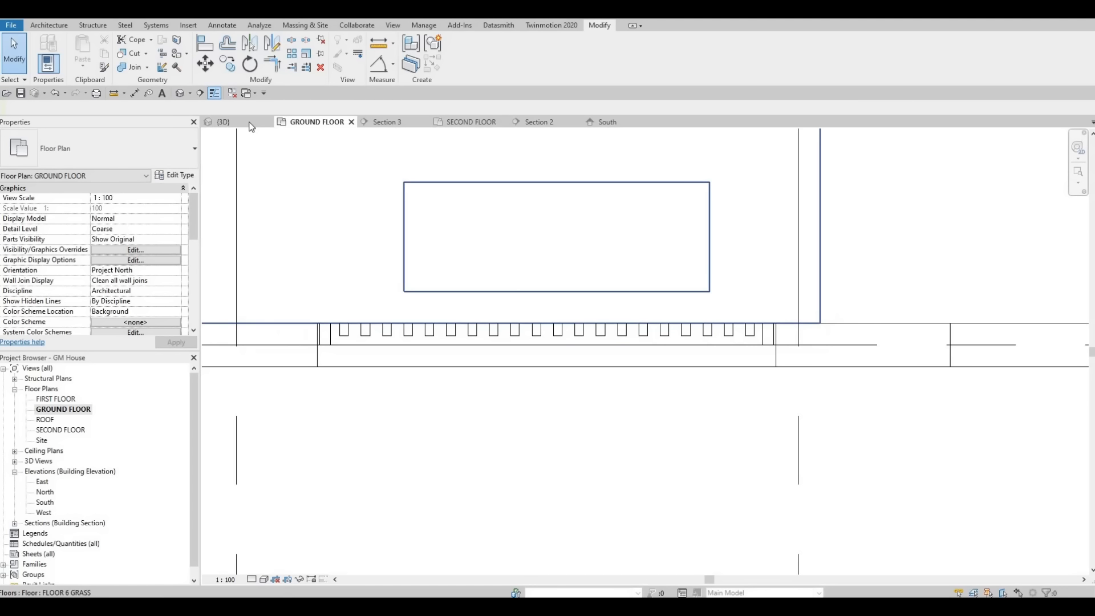
{"action": "left_click", "coordinate": [205, 118]}
{"action": "key", "text": "Escape"}
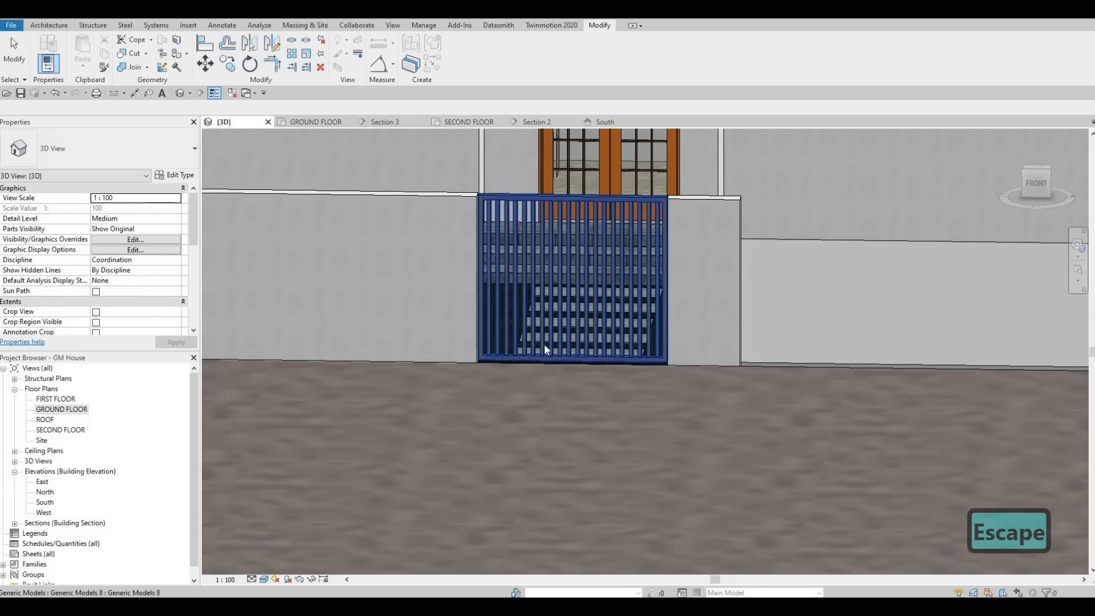
{"action": "middle_click_drag", "start_coordinate": [542, 344], "coordinate": [420, 376], "text": "shift"}
{"action": "key", "text": "Escape"}
{"action": "scroll", "coordinate": [428, 422], "scroll_direction": "down", "scroll_amount": 3}
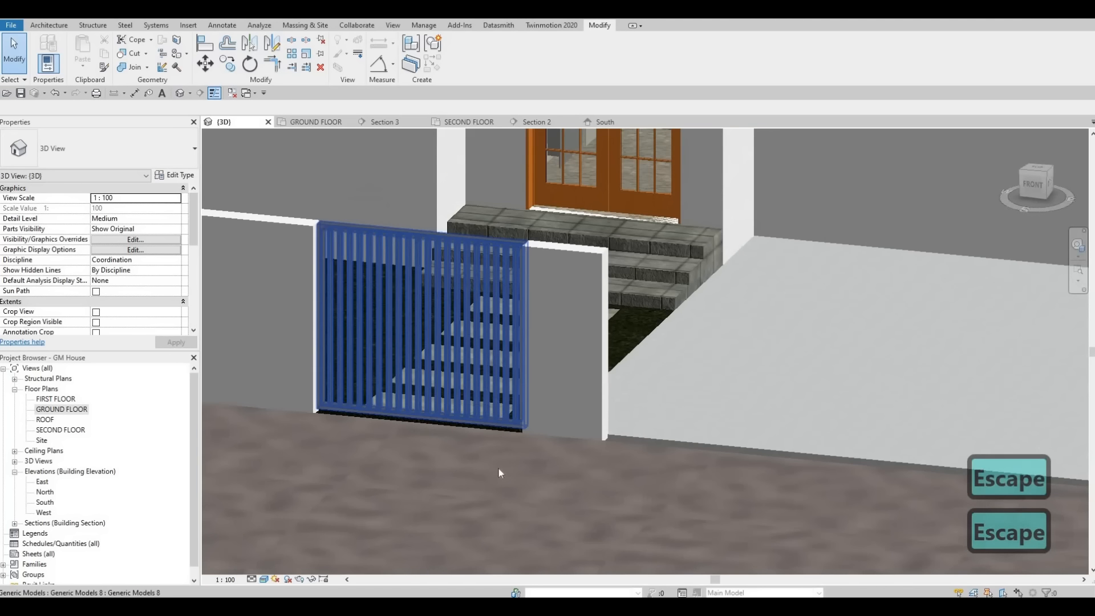
{"action": "middle_click_drag", "start_coordinate": [408, 450], "coordinate": [501, 398], "text": "shift"}
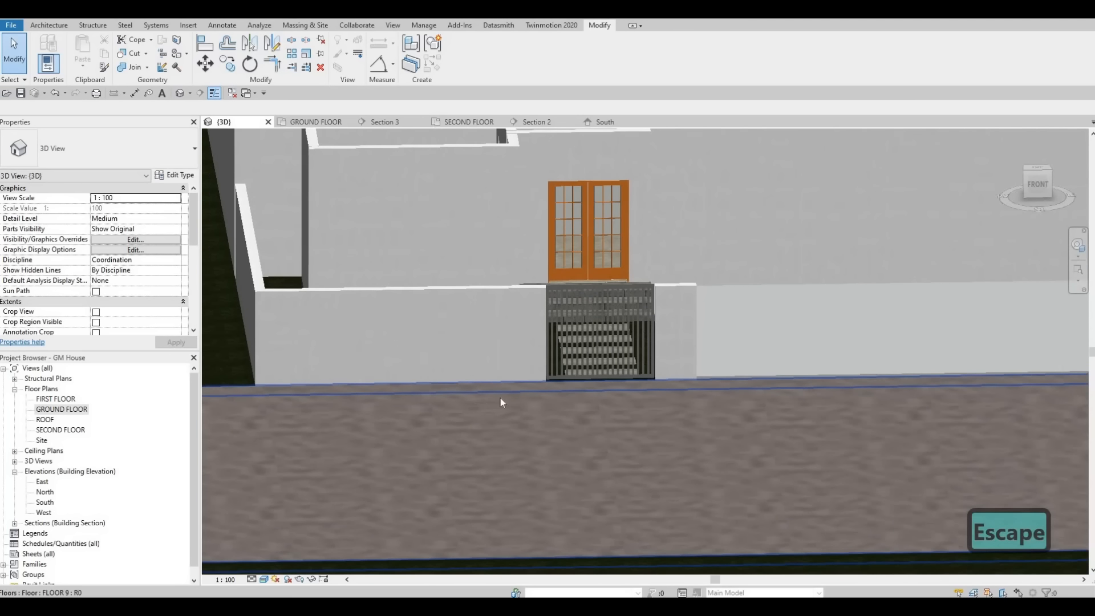
{"action": "scroll", "coordinate": [553, 385], "scroll_direction": "down", "scroll_amount": 3}
{"action": "scroll", "coordinate": [597, 287], "scroll_direction": "up", "scroll_amount": 4}
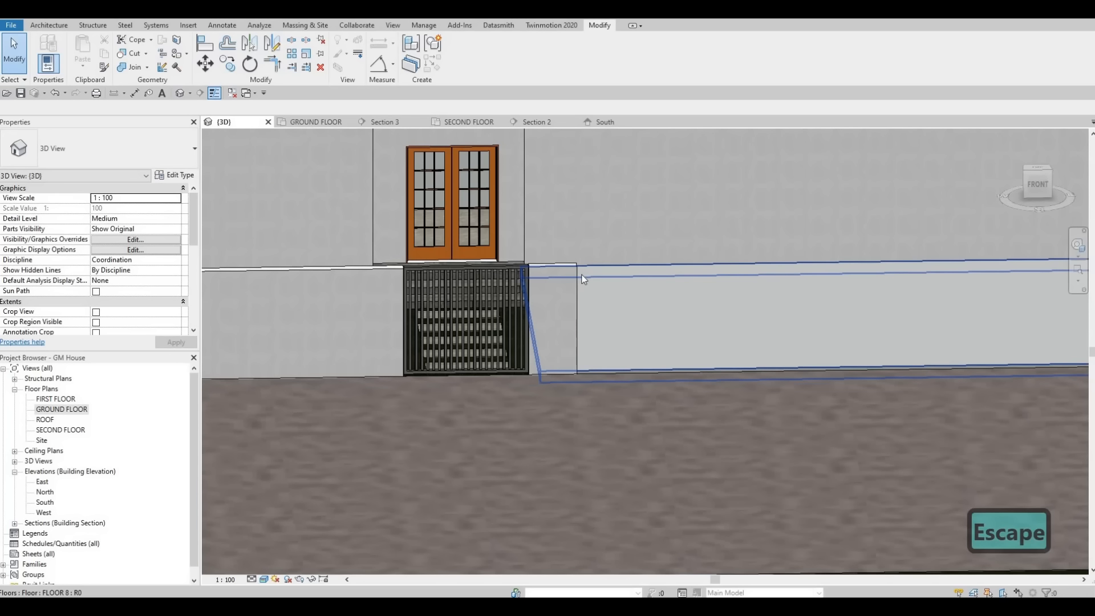
{"action": "scroll", "coordinate": [776, 294], "scroll_direction": "down", "scroll_amount": 2}
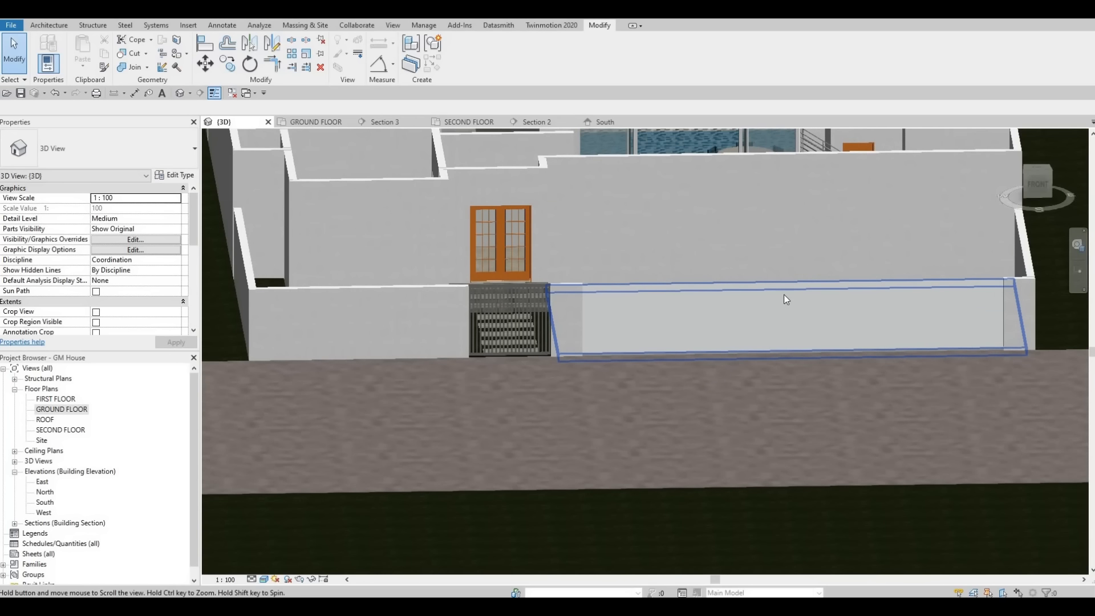
{"action": "middle_click_drag", "start_coordinate": [784, 294], "coordinate": [623, 309]}
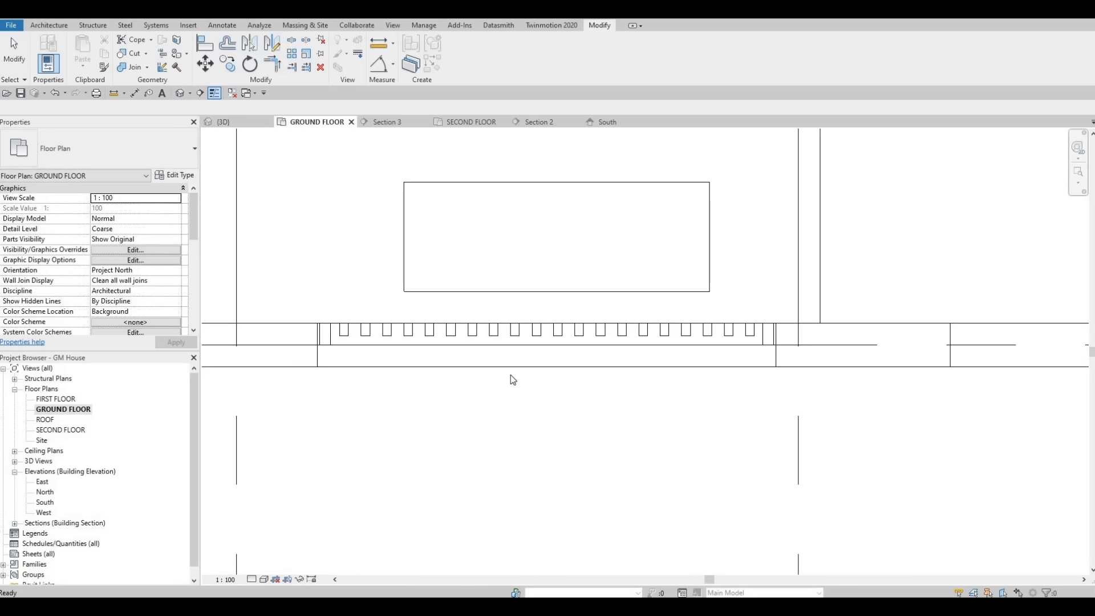
{"action": "scroll", "coordinate": [536, 377], "scroll_direction": "down", "scroll_amount": 4}
{"action": "scroll", "coordinate": [534, 351], "scroll_direction": "down", "scroll_amount": 3}
{"action": "middle_click_drag", "start_coordinate": [531, 315], "coordinate": [411, 289]}
{"action": "scroll", "coordinate": [478, 319], "scroll_direction": "up", "scroll_amount": 2}
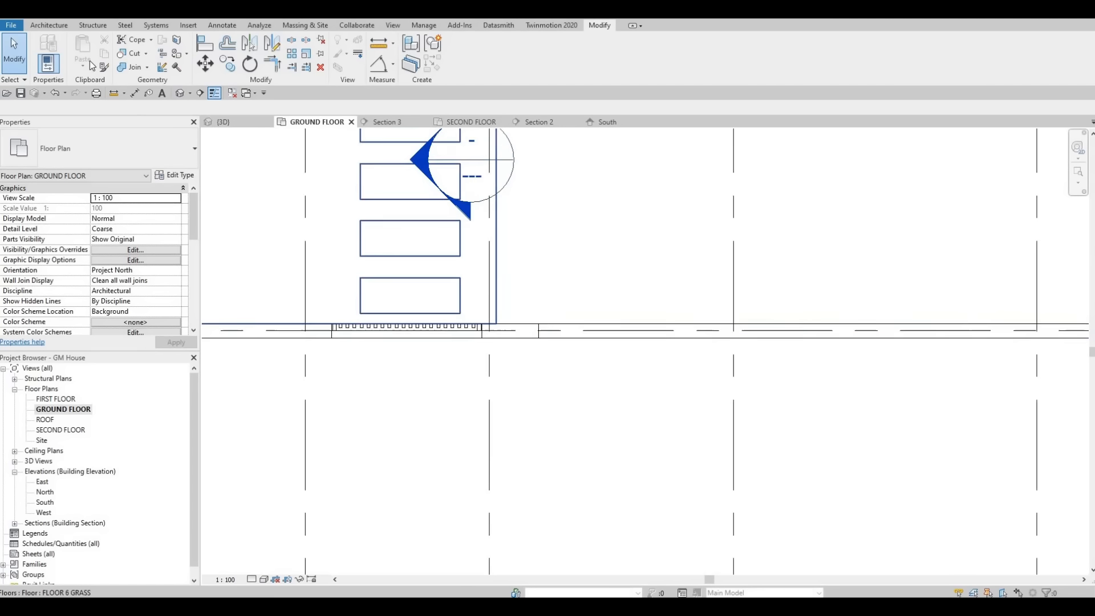
{"action": "left_click", "coordinate": [53, 27]}
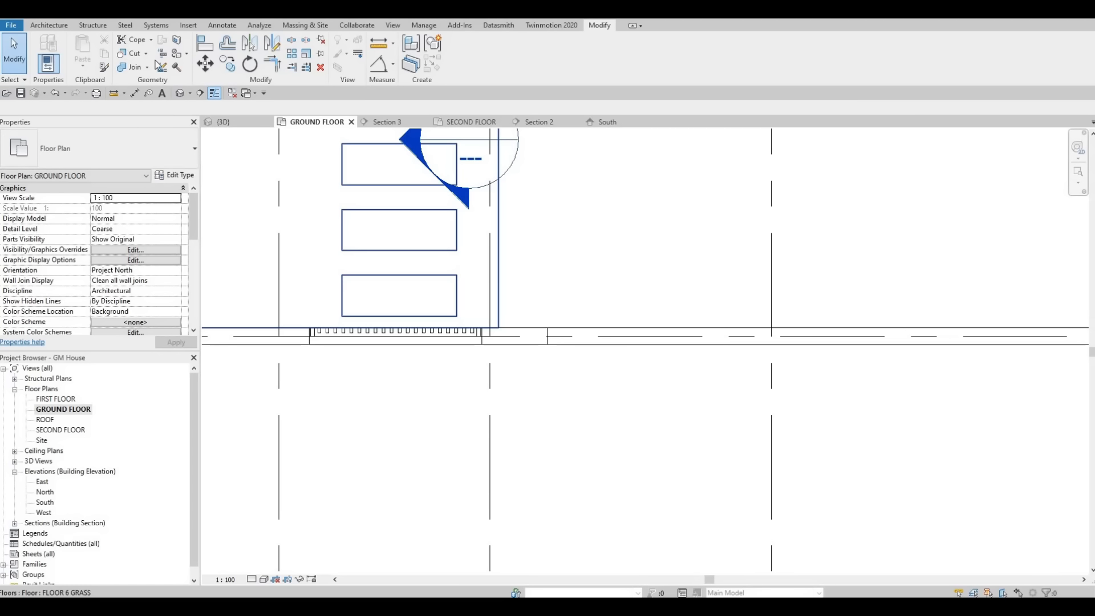
{"action": "left_click", "coordinate": [136, 70]}
{"action": "left_click", "coordinate": [147, 117]}
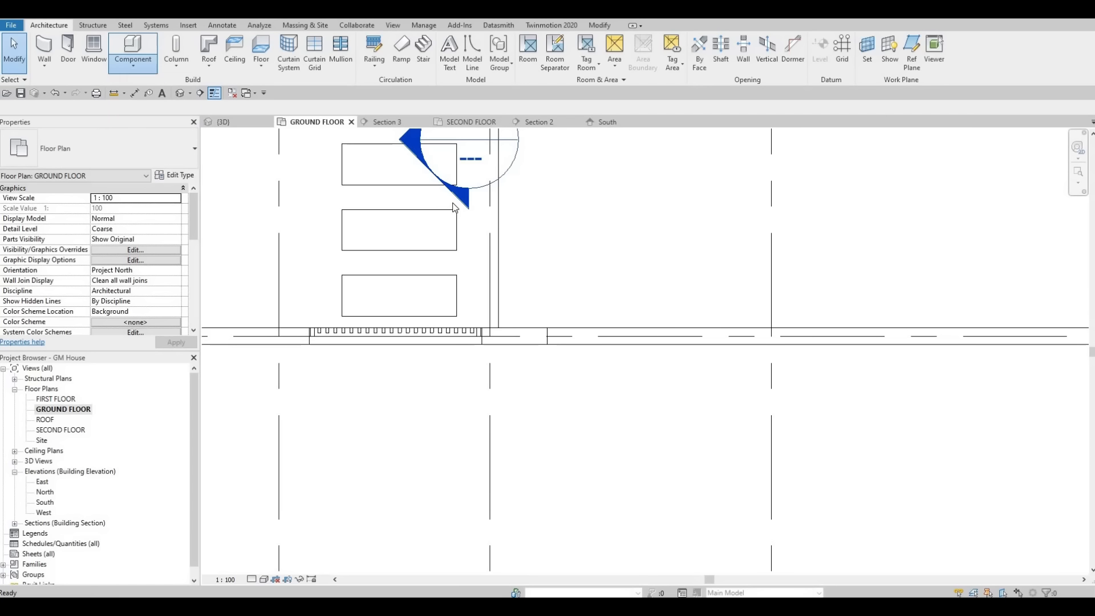
{"action": "scroll", "coordinate": [656, 251], "scroll_direction": "down", "scroll_amount": 2}
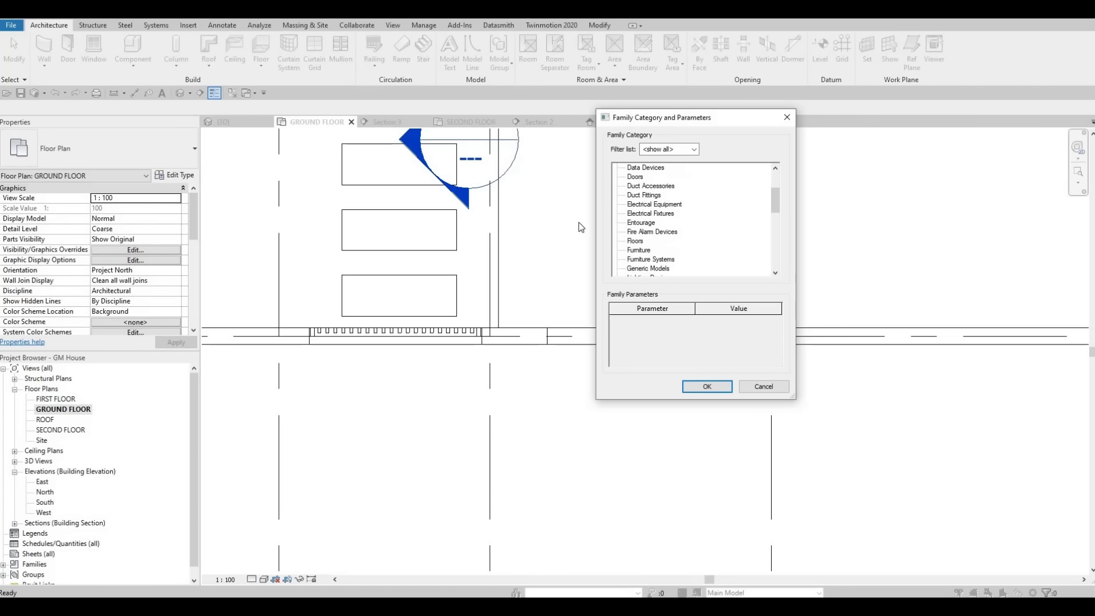
{"action": "key", "text": "Escape"}
{"action": "key", "text": "Escape"}
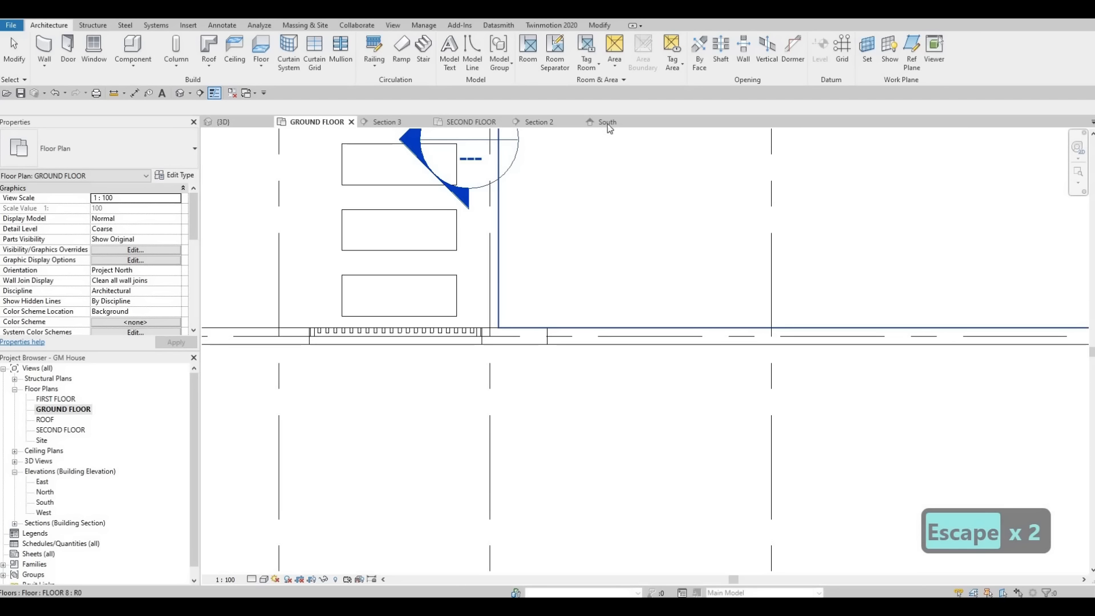
Open the existing barred gate's model for in-place editing from the South elevation
{"action": "left_click", "coordinate": [607, 122]}
{"action": "middle_click_drag", "start_coordinate": [544, 246], "coordinate": [508, 236]}
{"action": "scroll", "coordinate": [508, 235], "scroll_direction": "down", "scroll_amount": 3}
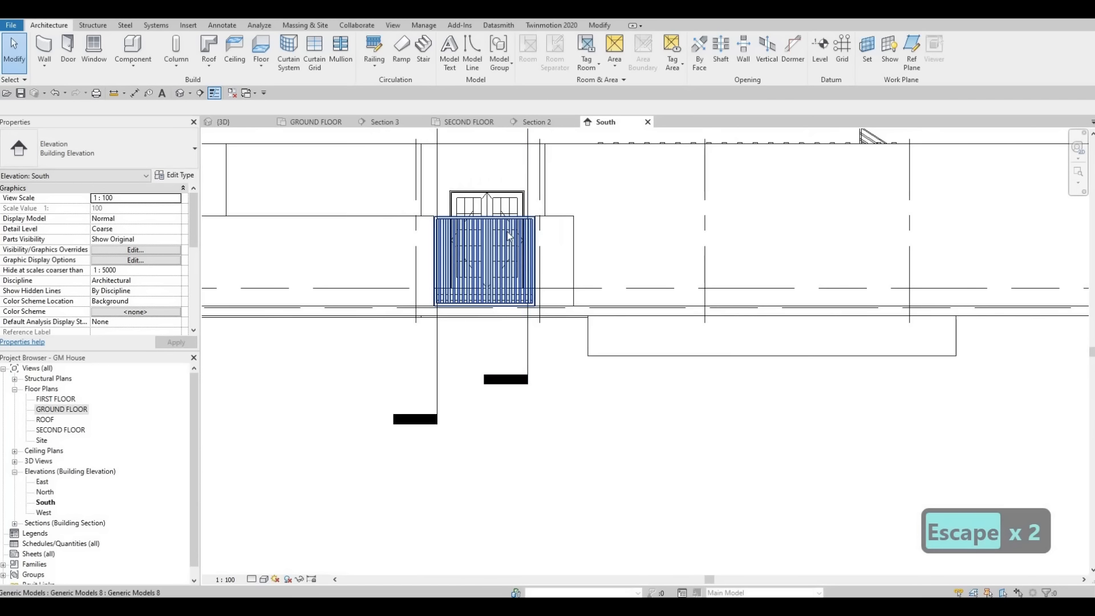
{"action": "key", "text": "Escape"}
{"action": "left_click", "coordinate": [462, 52]}
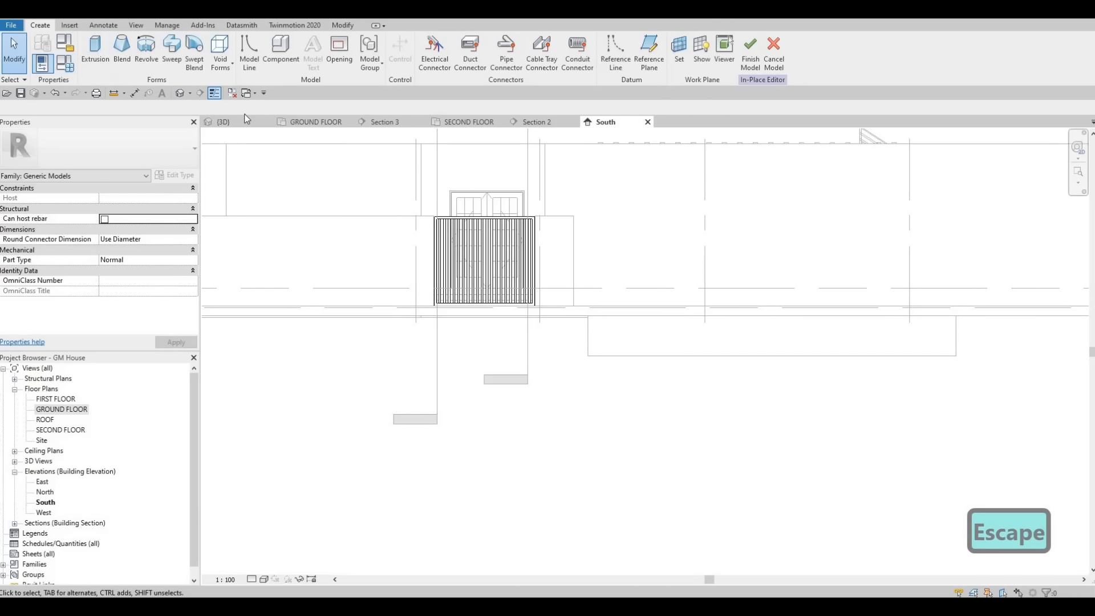
Start an extrusion and sketch its outer rectangle with a 10 mm offset, from the short wall's upper corner to the floor line's midpoint
{"action": "left_click", "coordinate": [95, 50]}
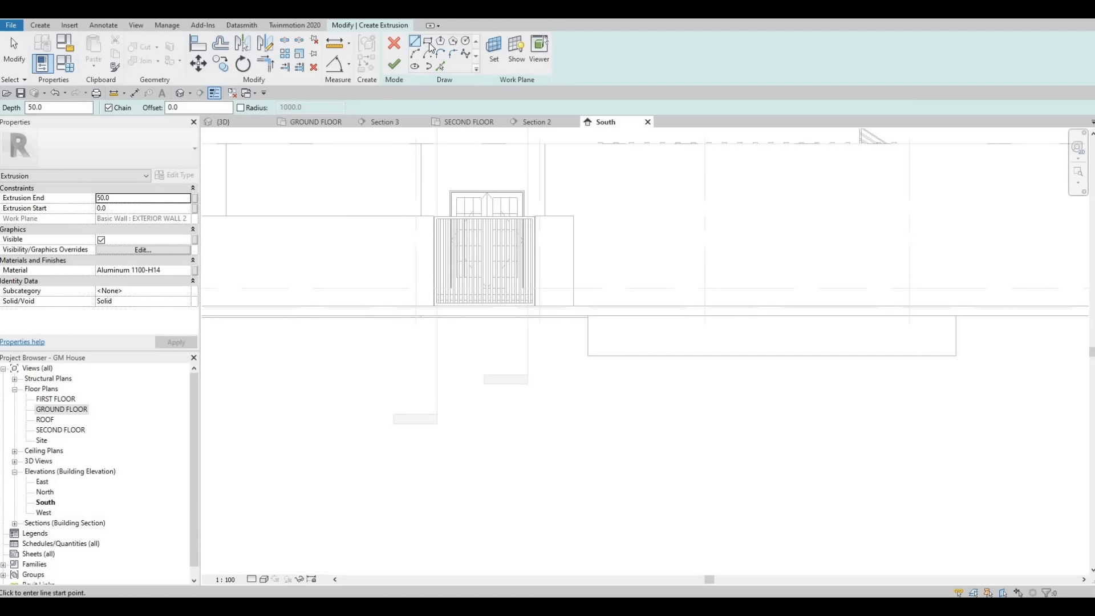
{"action": "scroll", "coordinate": [613, 232], "scroll_direction": "up", "scroll_amount": 2}
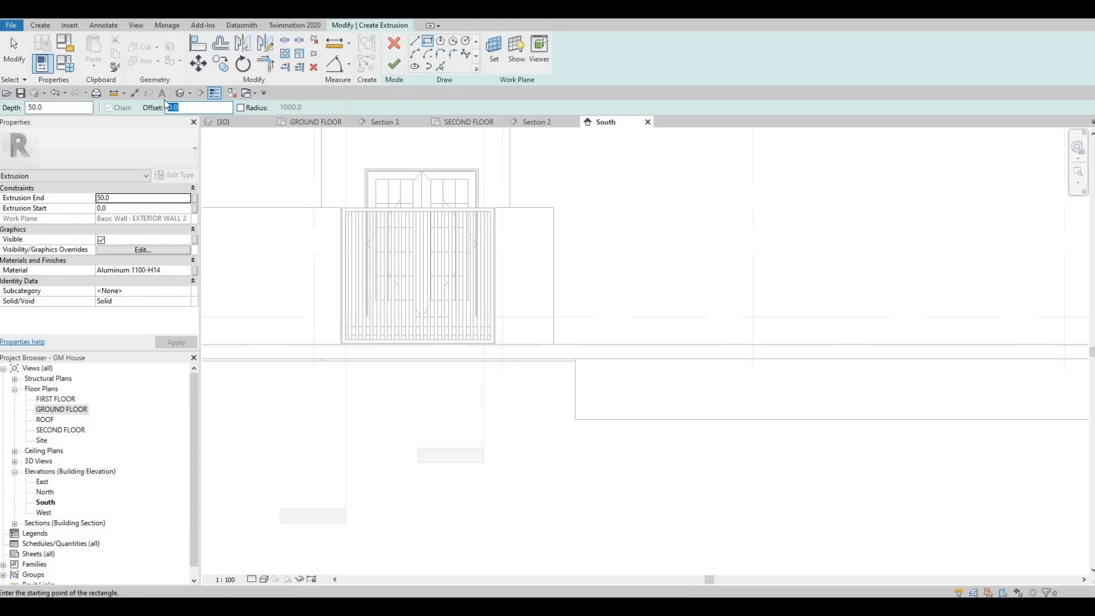
{"action": "type", "text": "10"}
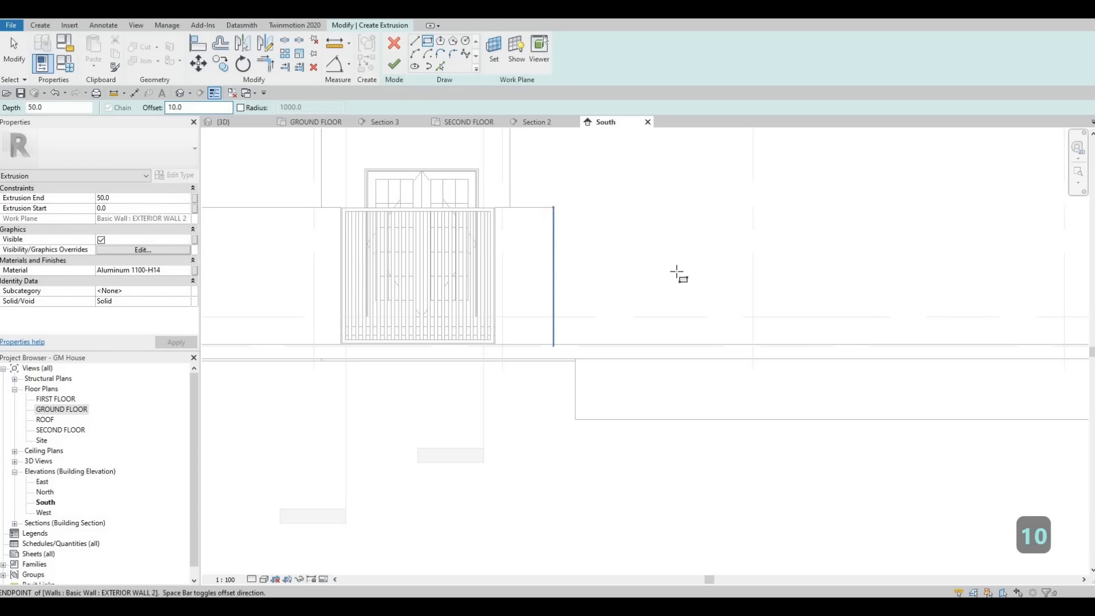
{"action": "left_click", "coordinate": [678, 274]}
{"action": "scroll", "coordinate": [727, 294], "scroll_direction": "down", "scroll_amount": 2}
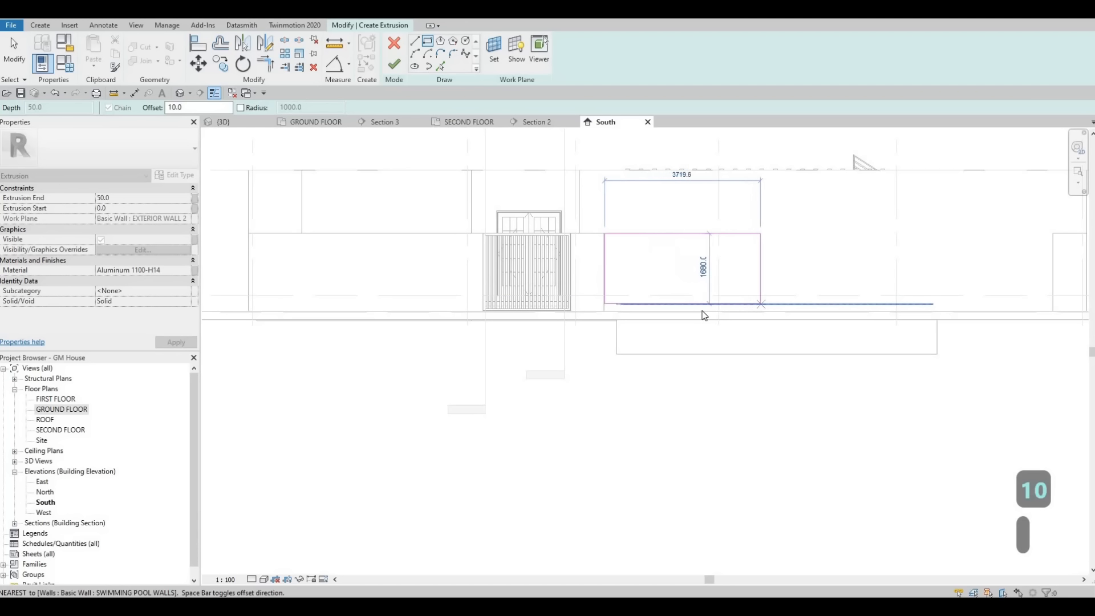
{"action": "scroll", "coordinate": [741, 318], "scroll_direction": "down", "scroll_amount": 1}
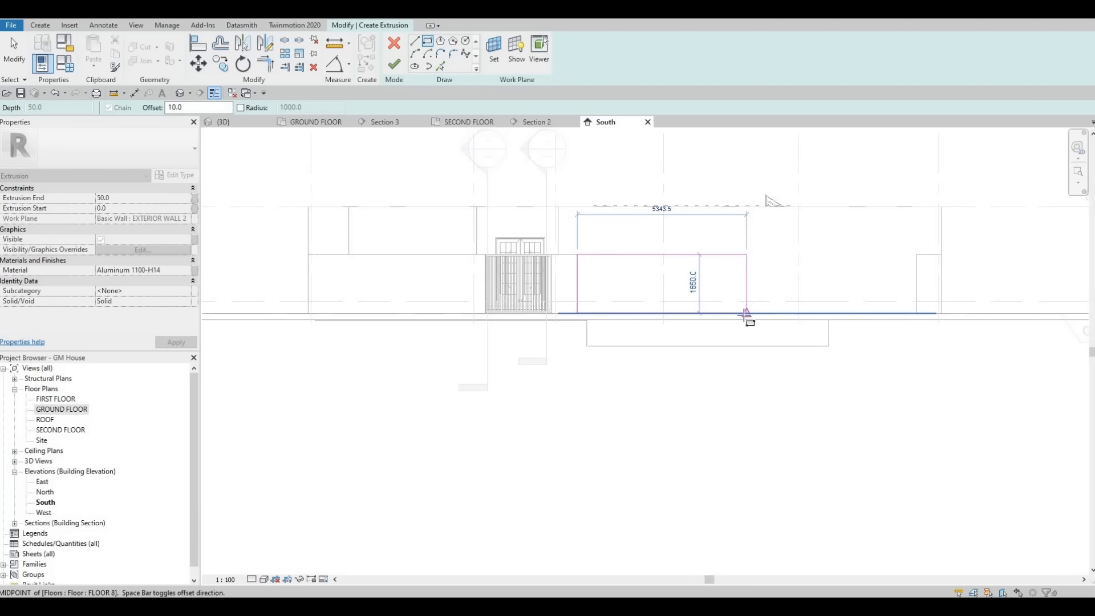
{"action": "left_click", "coordinate": [746, 315]}
{"action": "scroll", "coordinate": [741, 314], "scroll_direction": "up", "scroll_amount": 4}
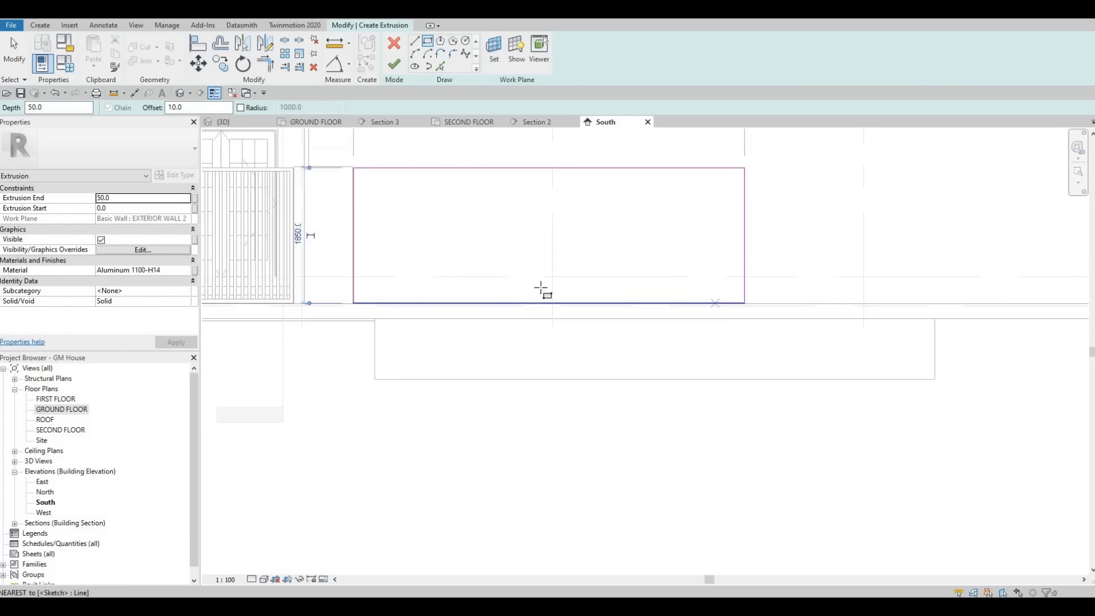
Sketch an inner rectangle offset 50 mm inside the wide gate's outline and finish the frame extrusion
{"action": "scroll", "coordinate": [711, 302], "scroll_direction": "down", "scroll_amount": 2}
{"action": "scroll", "coordinate": [513, 231], "scroll_direction": "up", "scroll_amount": 5}
{"action": "key", "text": "Escape"}
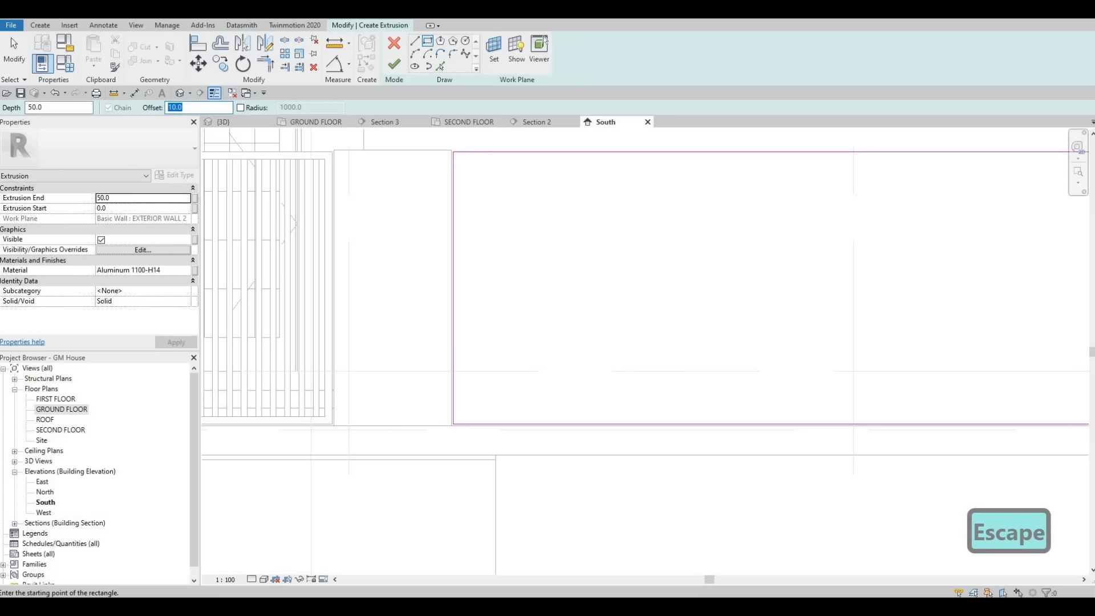
{"action": "type", "text": "50"}
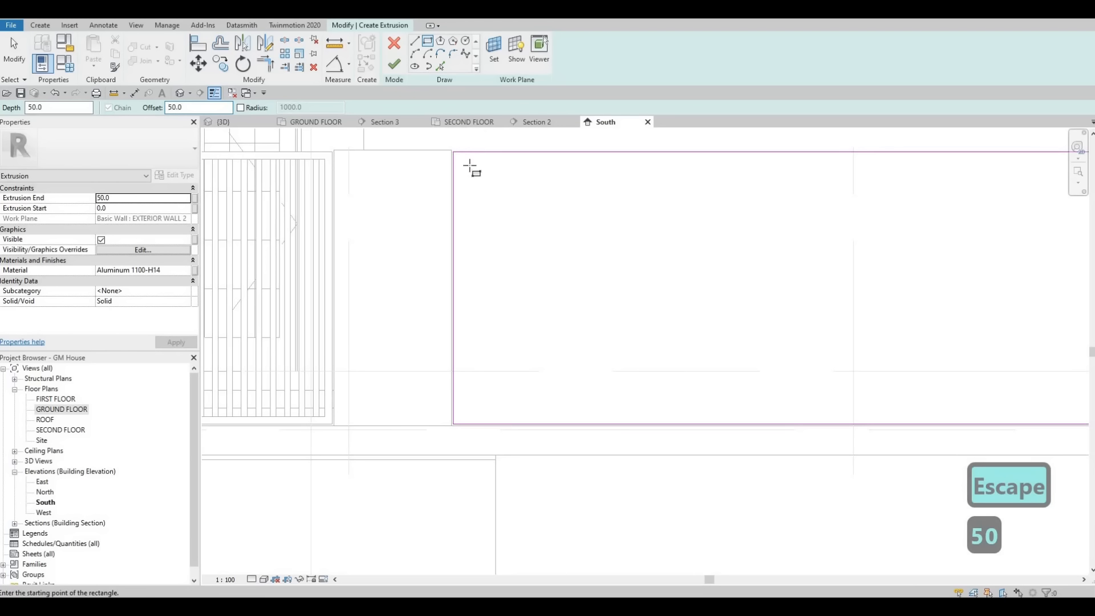
{"action": "left_click", "coordinate": [471, 169]}
{"action": "scroll", "coordinate": [599, 251], "scroll_direction": "down", "scroll_amount": 2}
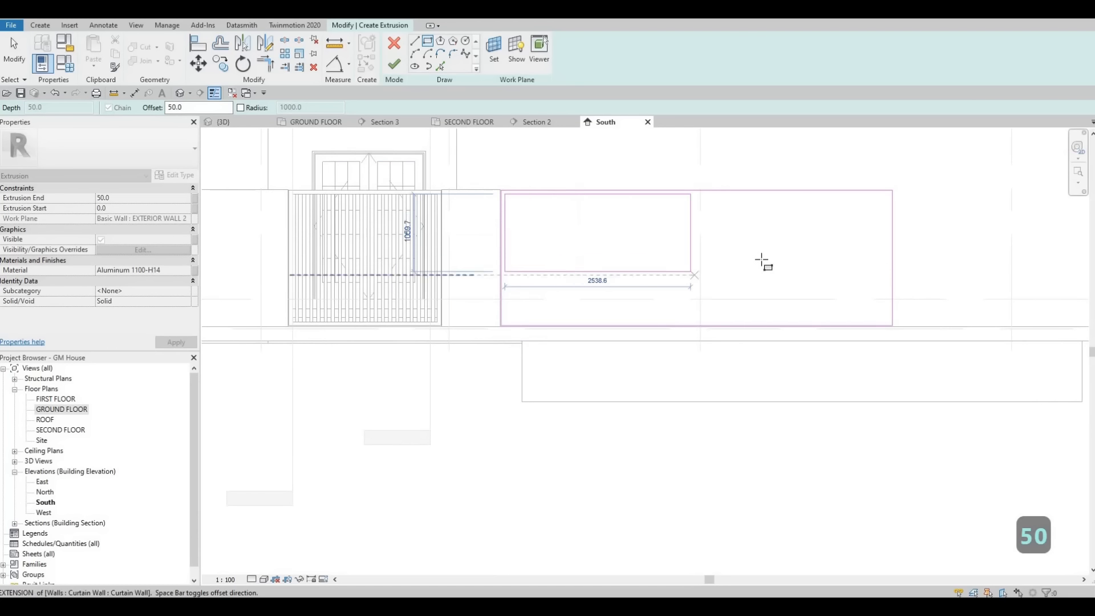
{"action": "scroll", "coordinate": [761, 261], "scroll_direction": "up", "scroll_amount": 6}
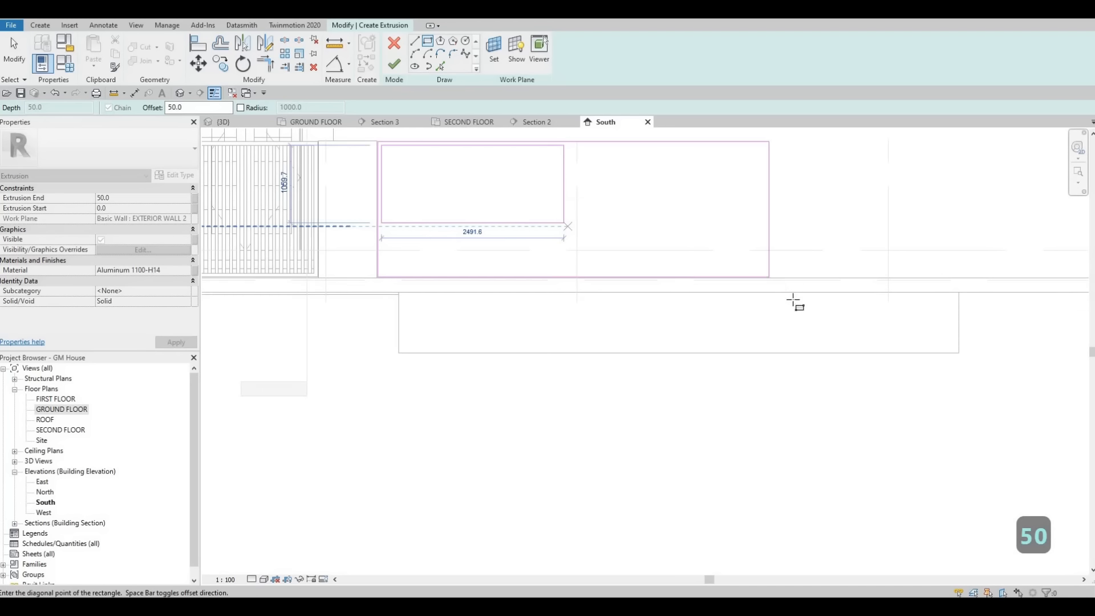
{"action": "left_click", "coordinate": [752, 274]}
{"action": "scroll", "coordinate": [635, 266], "scroll_direction": "down", "scroll_amount": 6}
{"action": "key", "text": "Escape"}
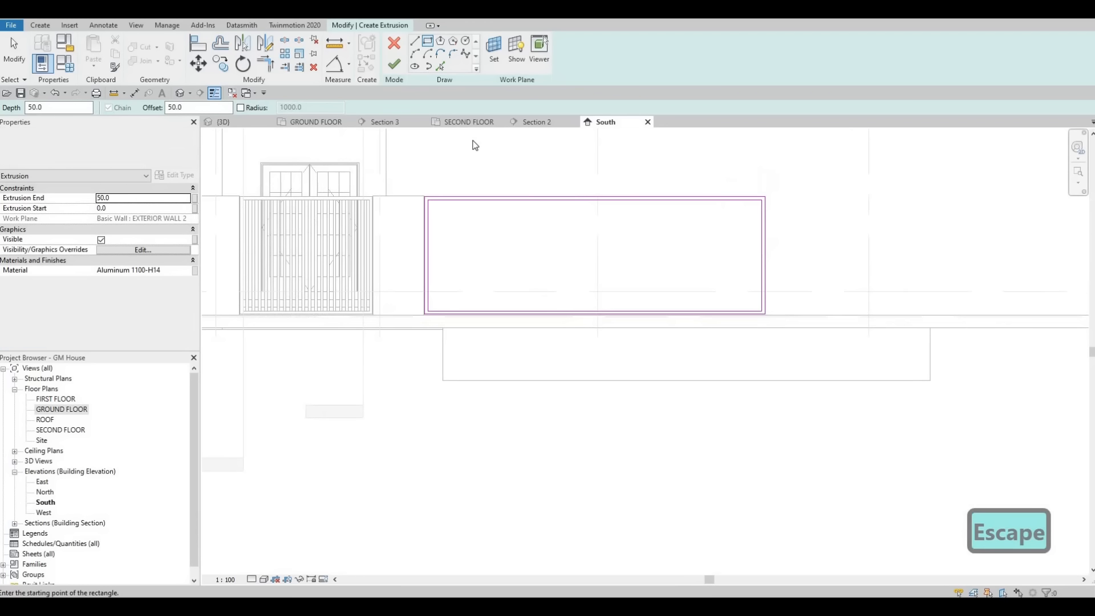
{"action": "key", "text": "Escape"}
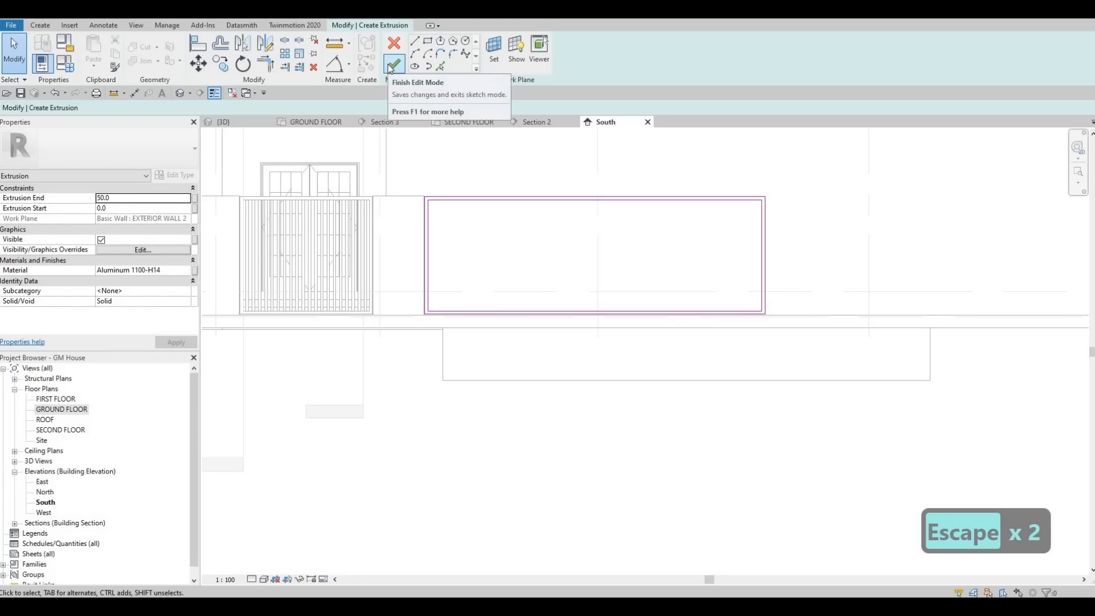
{"action": "left_click", "coordinate": [394, 65]}
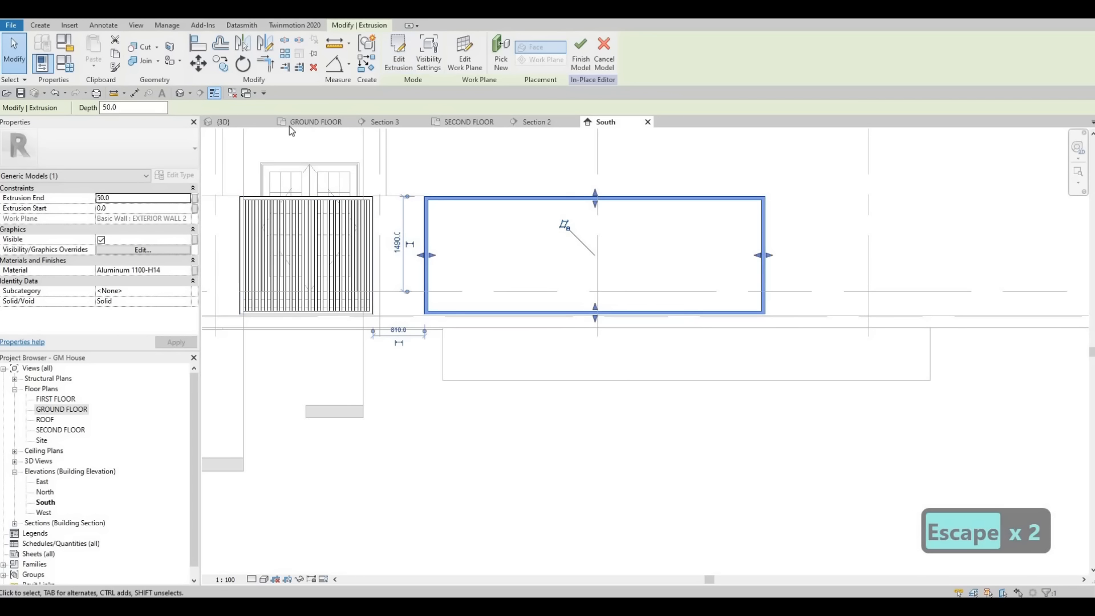
In the GROUND FLOOR plan, stretch the wide frame's thickness so it spans from the wall's house-side face to the wall's centreline
{"action": "left_click", "coordinate": [307, 122]}
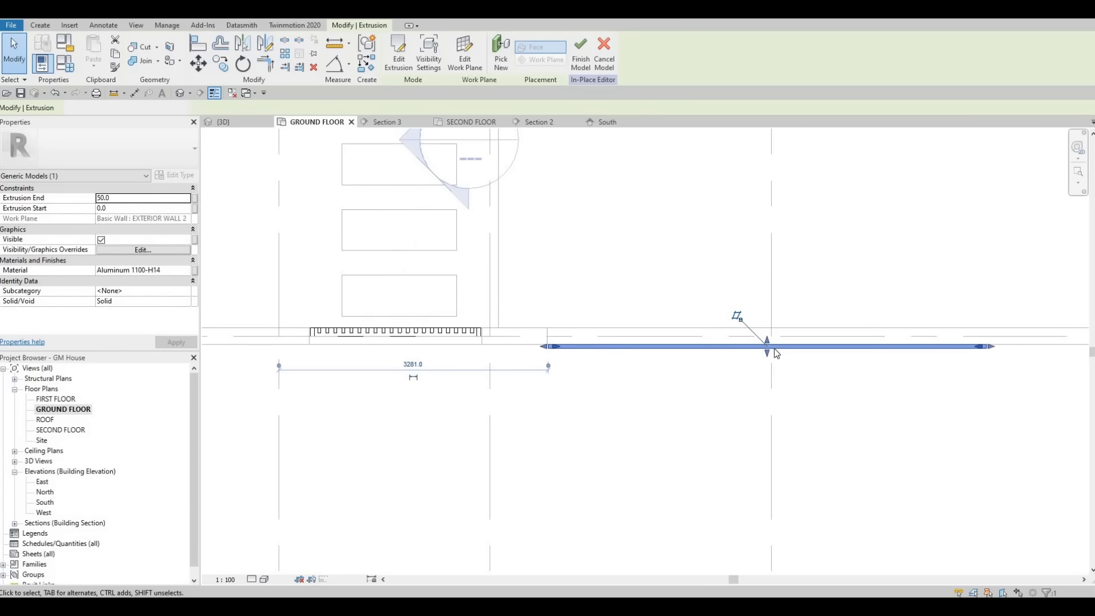
{"action": "scroll", "coordinate": [775, 349], "scroll_direction": "up", "scroll_amount": 1}
{"action": "left_click_drag", "start_coordinate": [777, 345], "coordinate": [748, 342]}
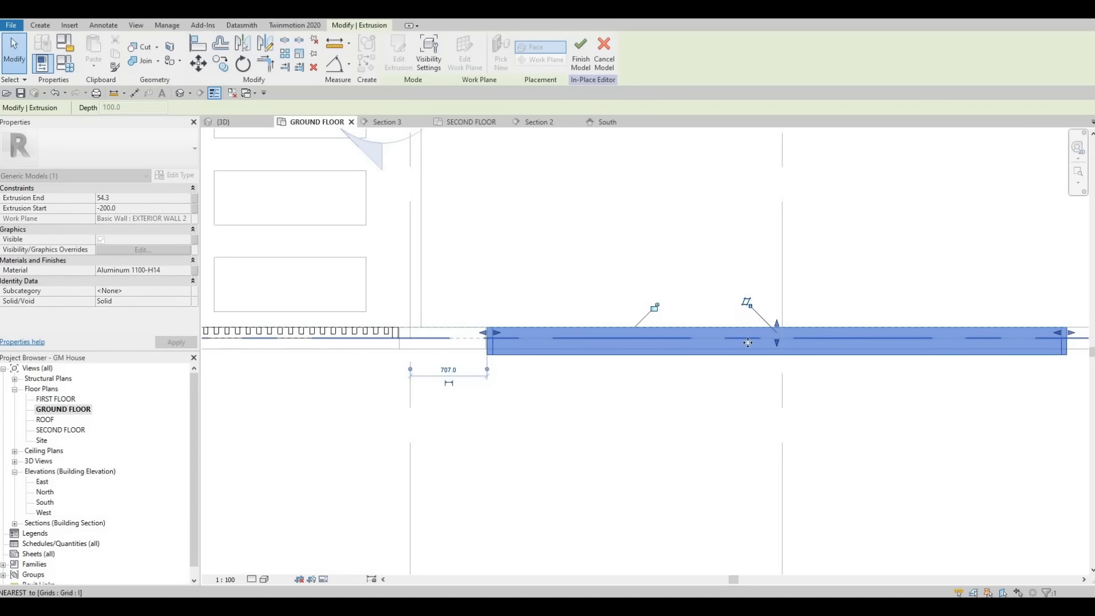
{"action": "key", "text": "Escape"}
{"action": "key", "text": "Escape"}
{"action": "scroll", "coordinate": [536, 317], "scroll_direction": "down", "scroll_amount": 2}
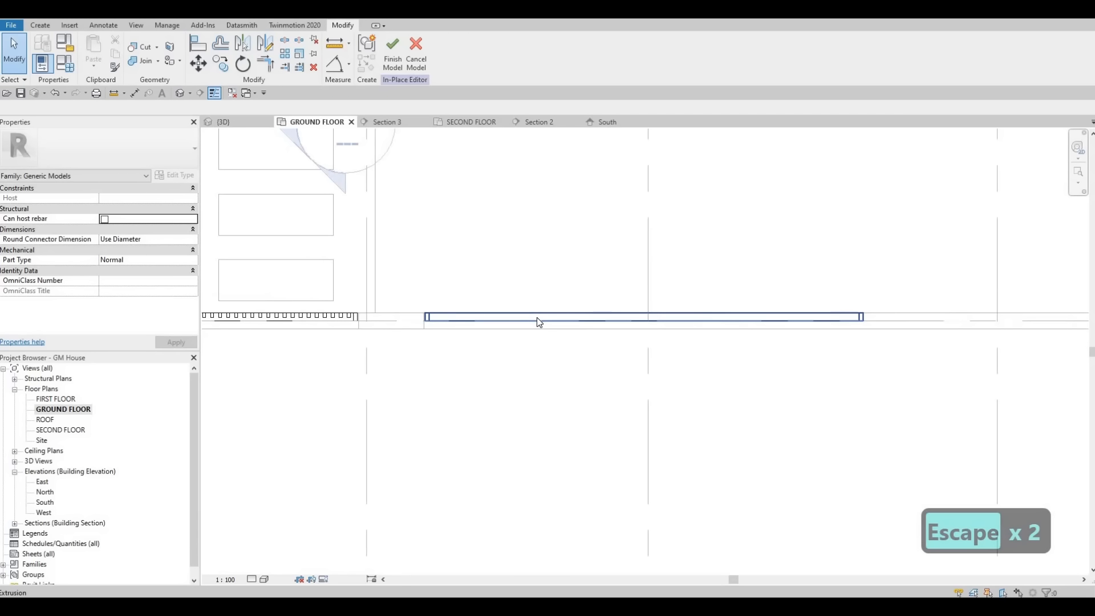
Start another extrusion and pick the wide frame's inner horizontal face as its work plane
{"action": "left_click", "coordinate": [44, 26]}
{"action": "left_click", "coordinate": [95, 57]}
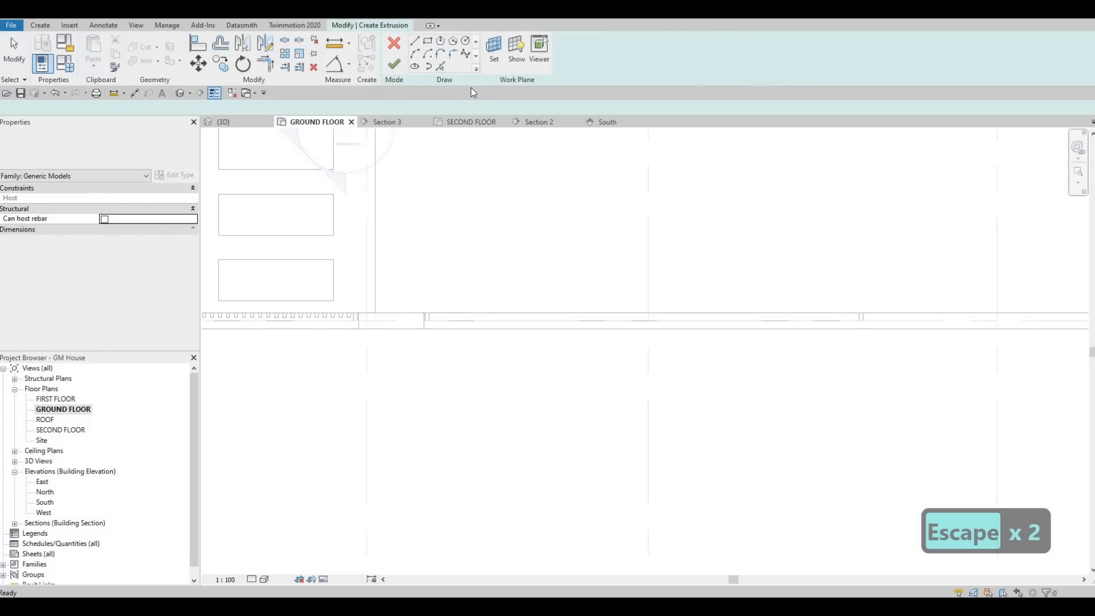
{"action": "left_click", "coordinate": [500, 62]}
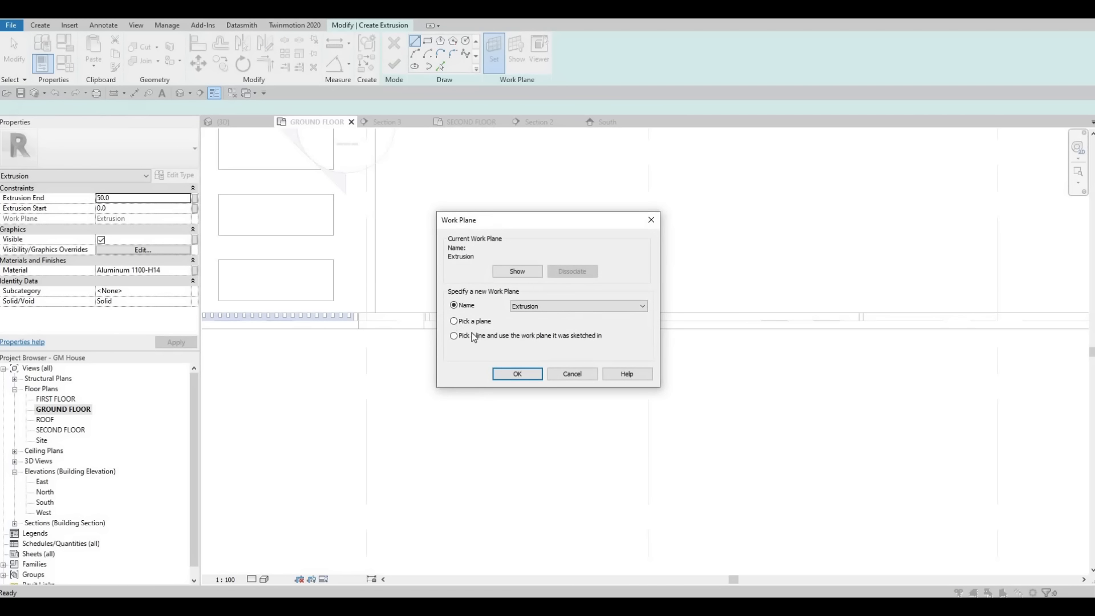
{"action": "key", "text": "Return"}
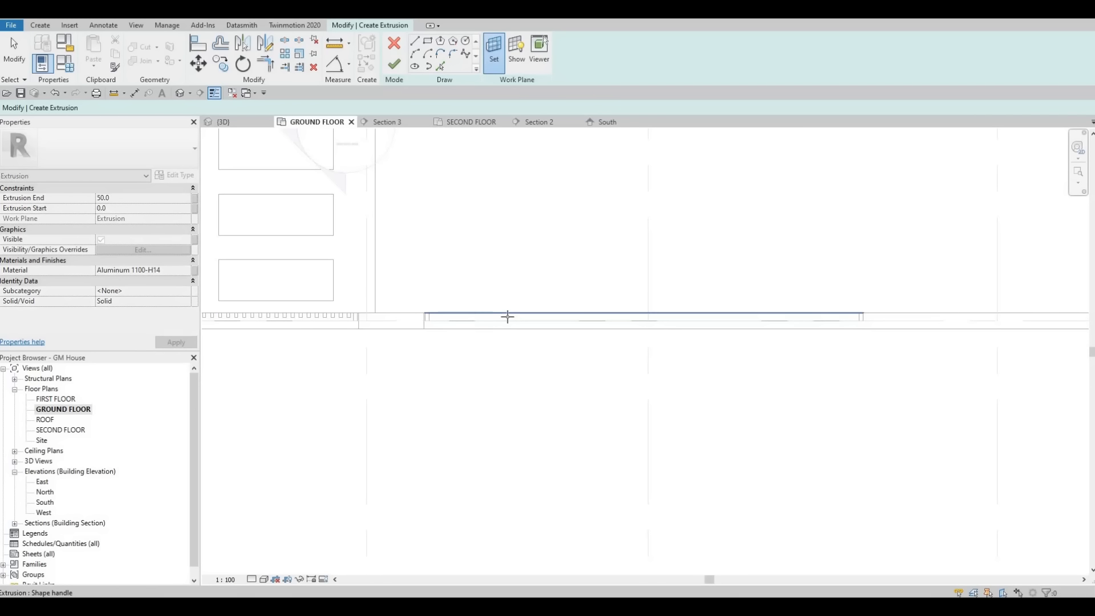
{"action": "key", "text": "Tab"}
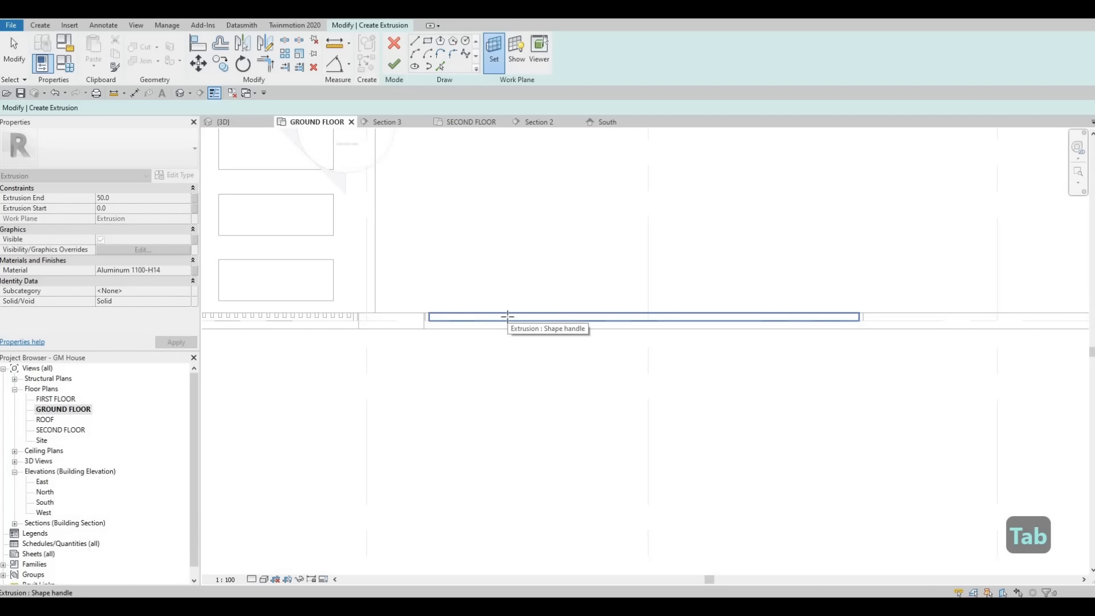
{"action": "left_click", "coordinate": [507, 316]}
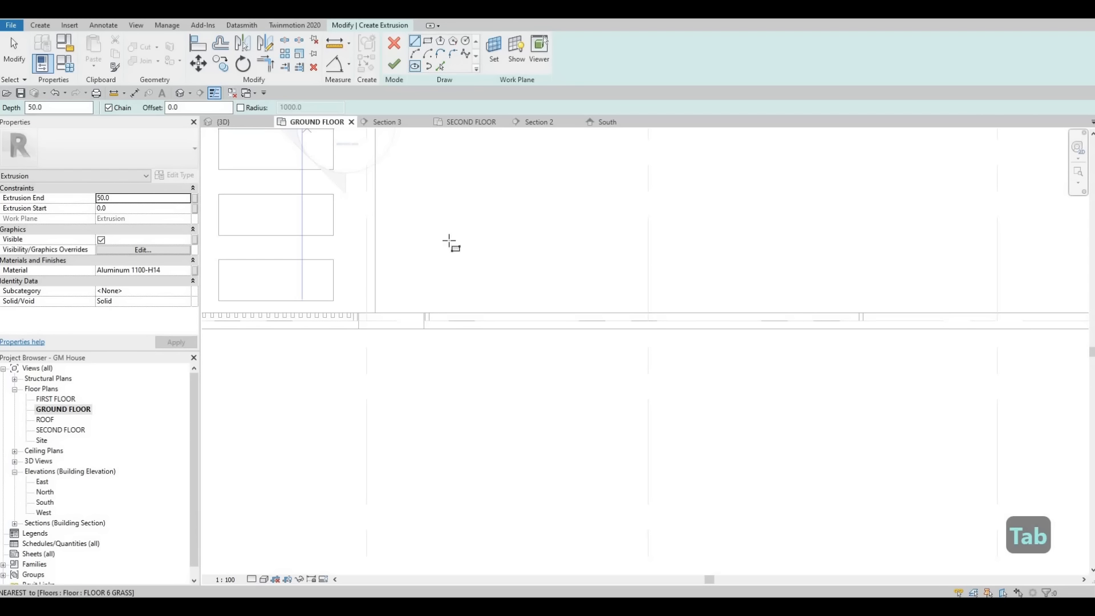
Sketch a small rectangular bar profile about 60 mm deep just inside the wide frame's left post
{"action": "scroll", "coordinate": [426, 317], "scroll_direction": "up", "scroll_amount": 7}
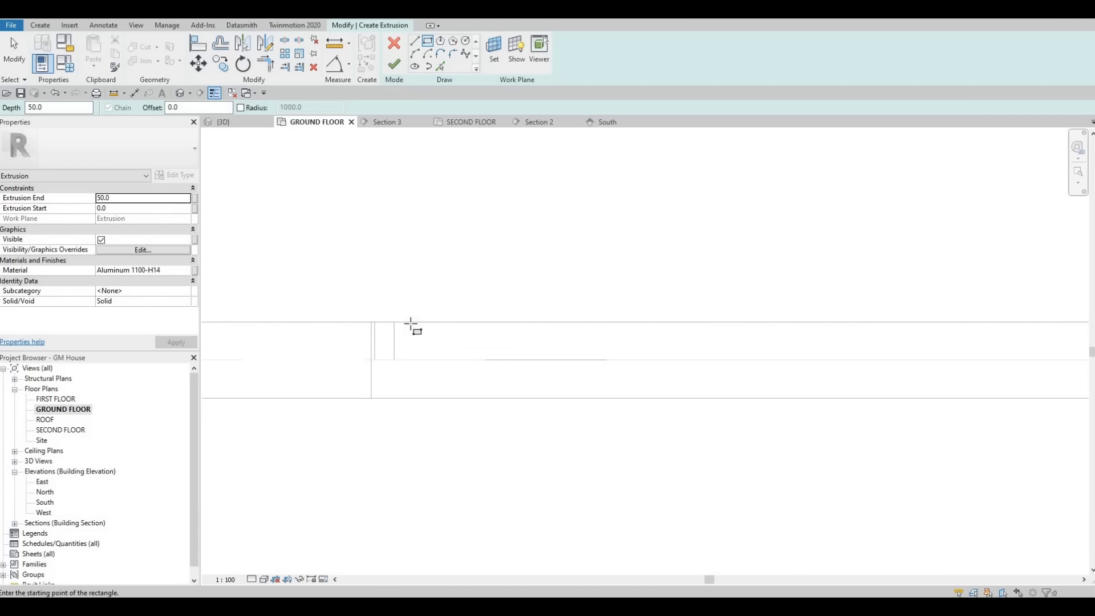
{"action": "left_click", "coordinate": [446, 351]}
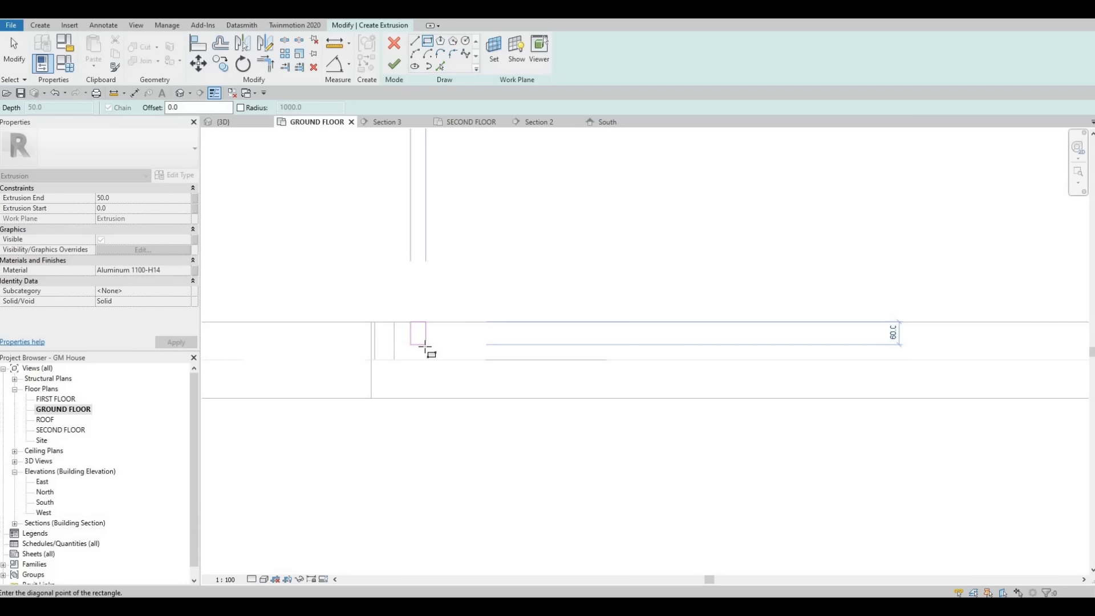
{"action": "left_click", "coordinate": [426, 345]}
{"action": "key", "text": "Escape"}
{"action": "key", "text": "Escape"}
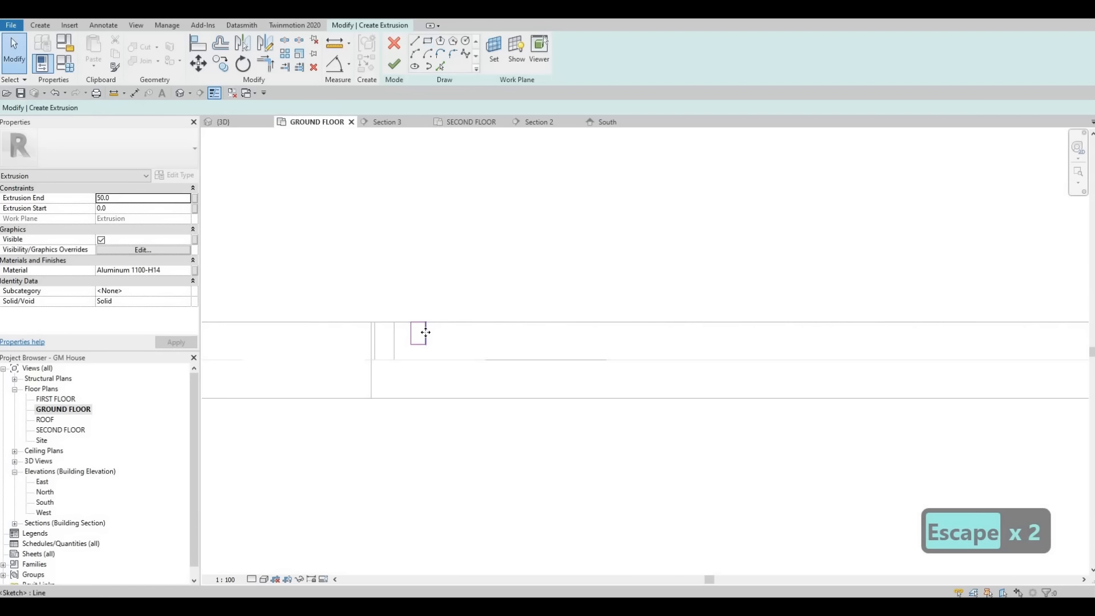
Widen the bar profile to 80 mm by moving its right edge, and finish the extrusion
{"action": "left_click", "coordinate": [426, 333]}
{"action": "left_click_drag", "start_coordinate": [435, 333], "coordinate": [443, 333]}
{"action": "scroll", "coordinate": [430, 311], "scroll_direction": "down", "scroll_amount": 1}
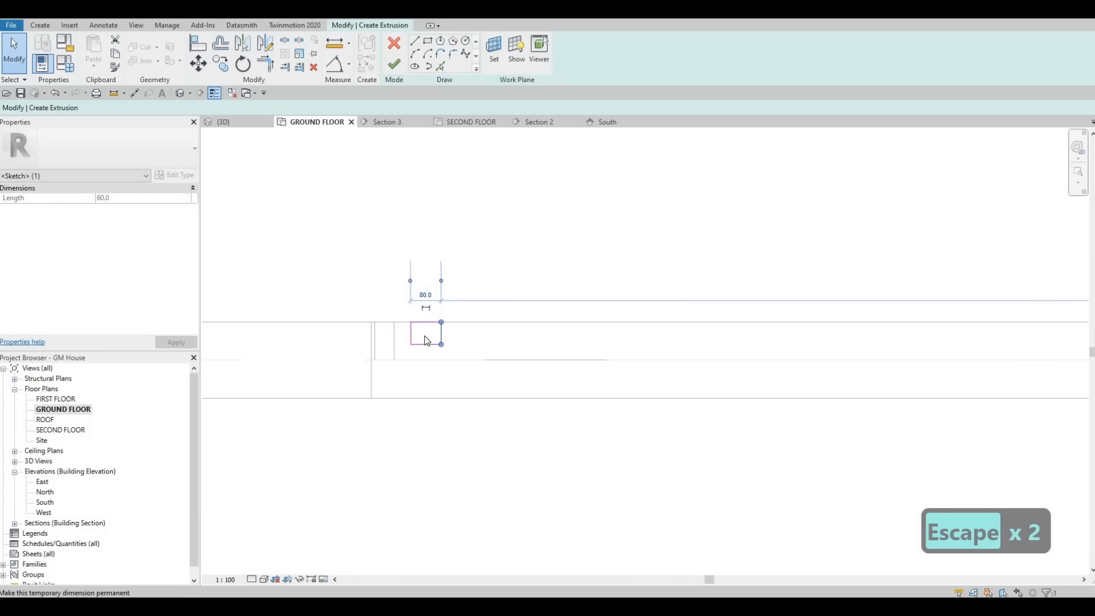
{"action": "key", "text": "Escape"}
{"action": "left_click", "coordinate": [425, 336]}
{"action": "key", "text": "Escape"}
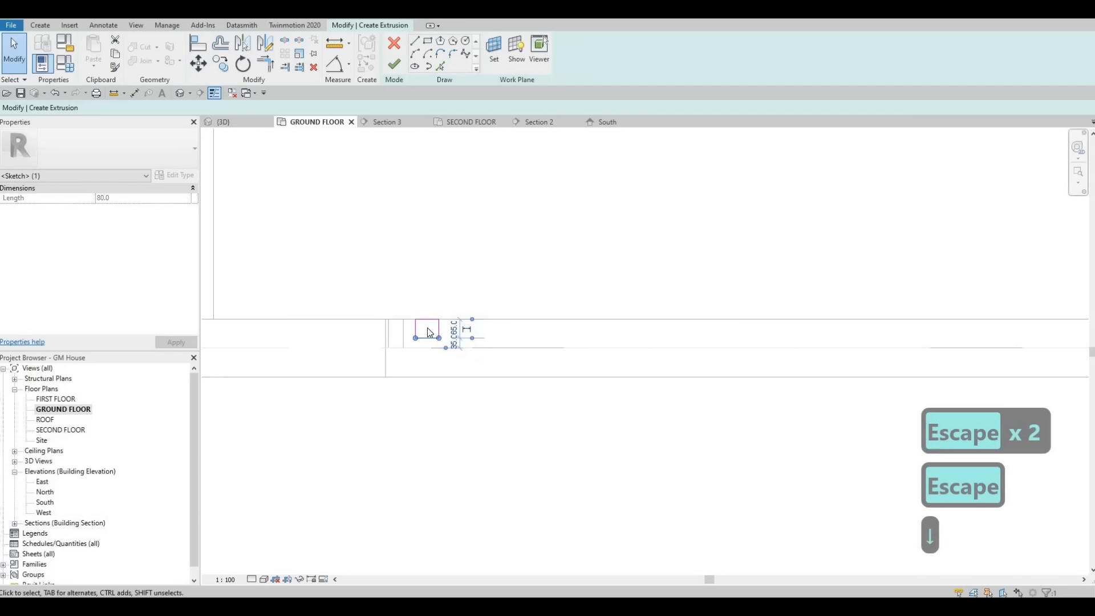
{"action": "scroll", "coordinate": [451, 317], "scroll_direction": "down", "scroll_amount": 1}
{"action": "scroll", "coordinate": [453, 311], "scroll_direction": "down", "scroll_amount": 2}
{"action": "scroll", "coordinate": [441, 314], "scroll_direction": "up", "scroll_amount": 3}
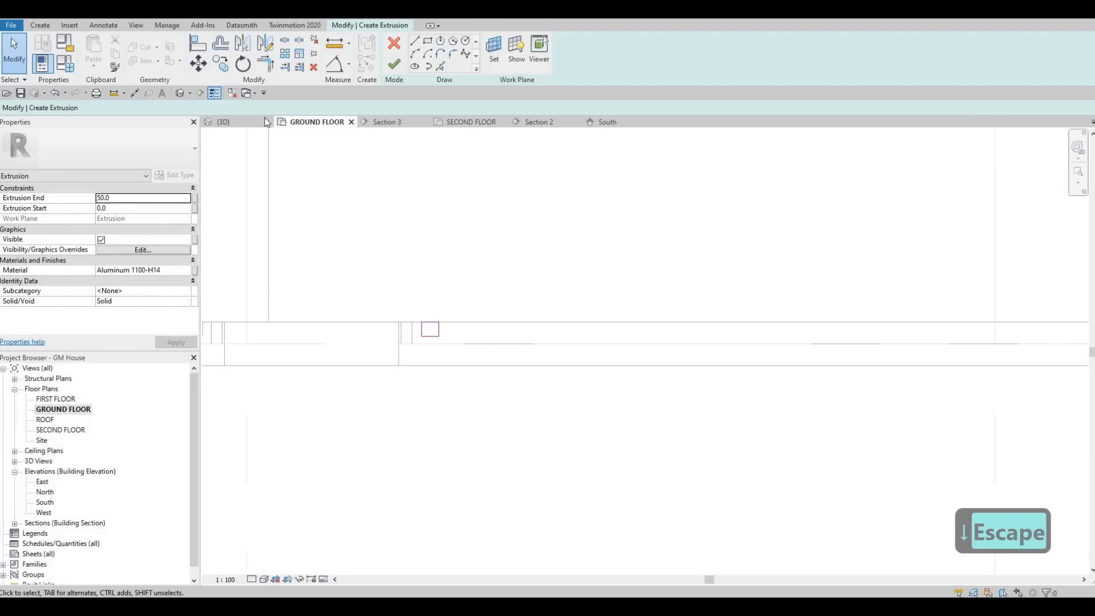
{"action": "left_click", "coordinate": [398, 68]}
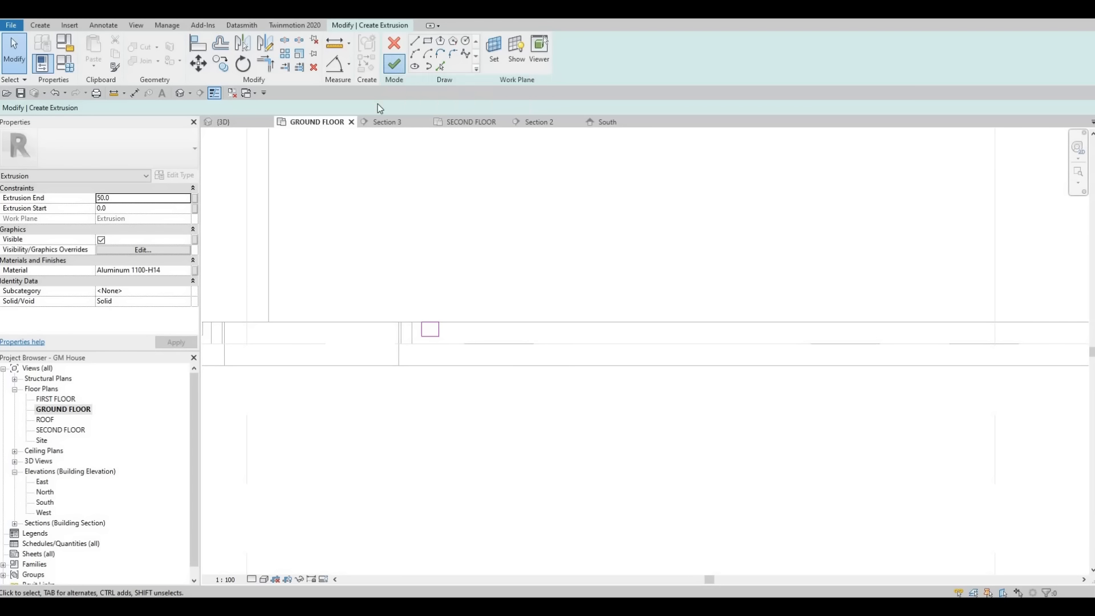
In the 3D view, stretch the wide frame's bar upward to the frame's top rail, giving it a 1750 mm extrusion depth
{"action": "left_click", "coordinate": [251, 124]}
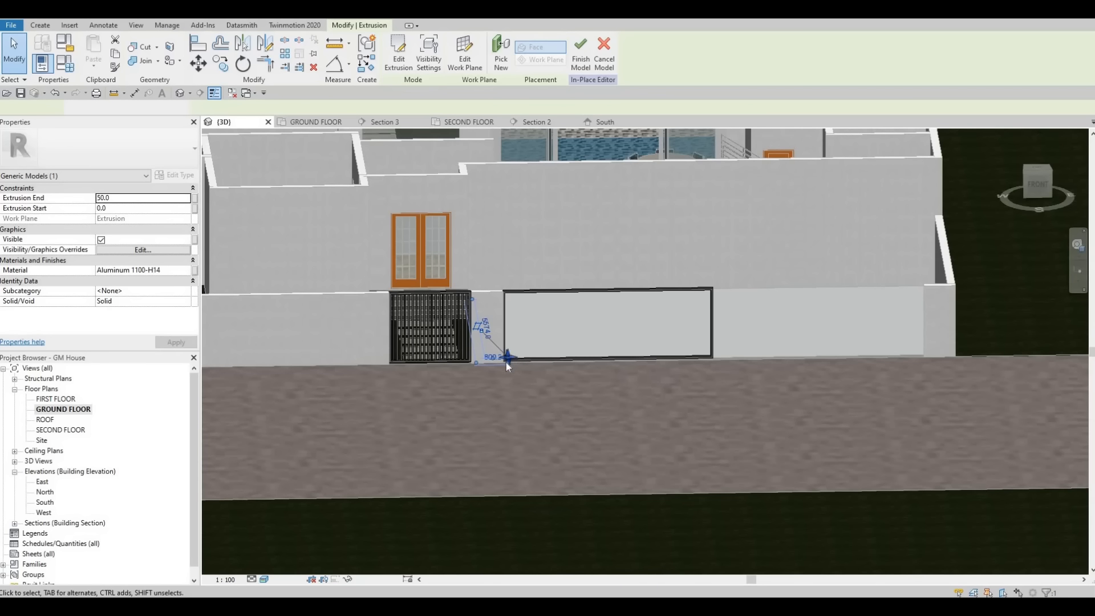
{"action": "scroll", "coordinate": [508, 366], "scroll_direction": "up", "scroll_amount": 3}
{"action": "left_click_drag", "start_coordinate": [509, 335], "coordinate": [509, 222]}
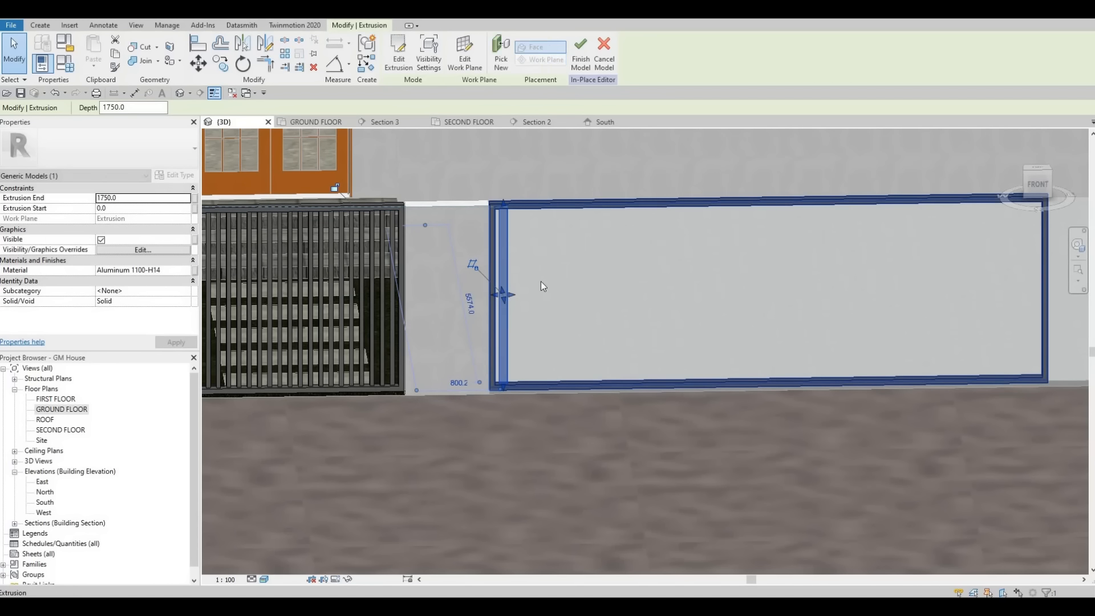
{"action": "key", "text": "Escape"}
{"action": "scroll", "coordinate": [477, 218], "scroll_direction": "down", "scroll_amount": 5}
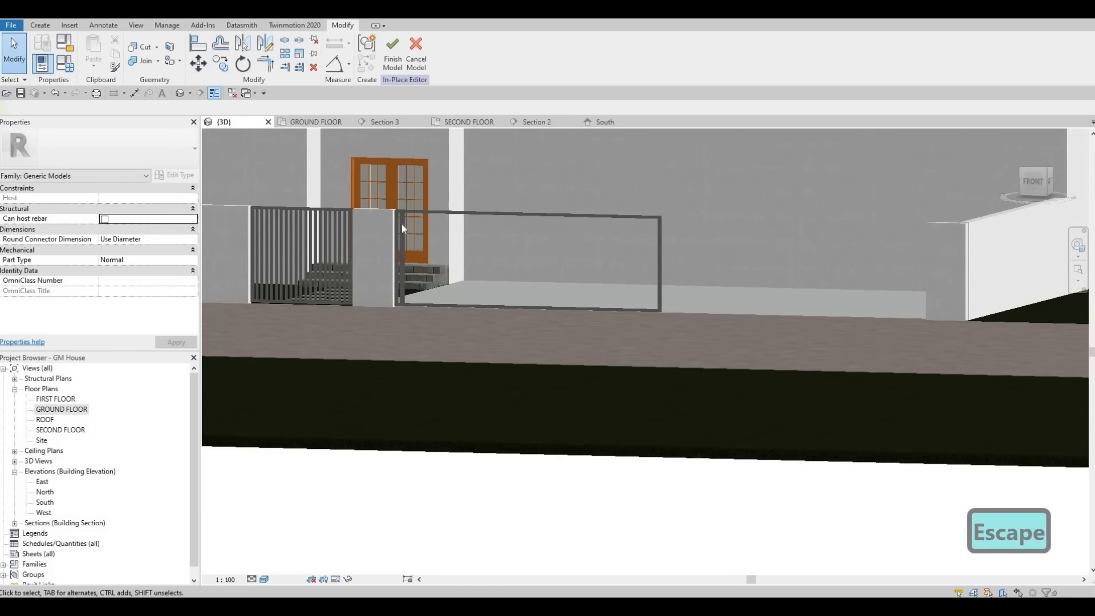
{"action": "scroll", "coordinate": [402, 224], "scroll_direction": "up", "scroll_amount": 4}
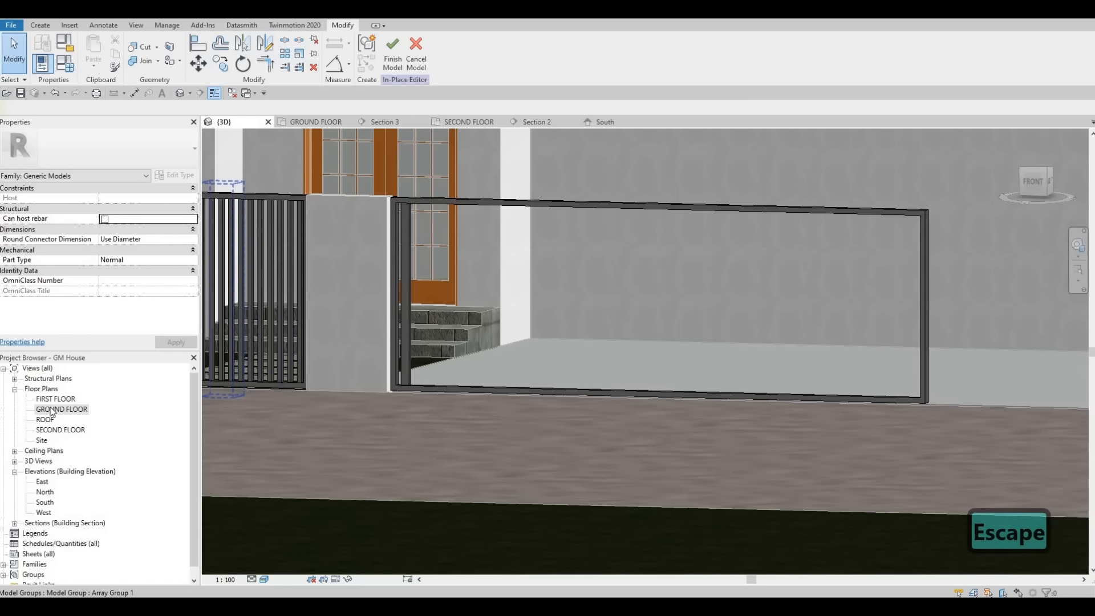
In the GROUND FLOOR plan, array the bar as 40 grouped members, placing the last one 5060 mm away beside the wide frame's far post
{"action": "double_click", "coordinate": [51, 409]}
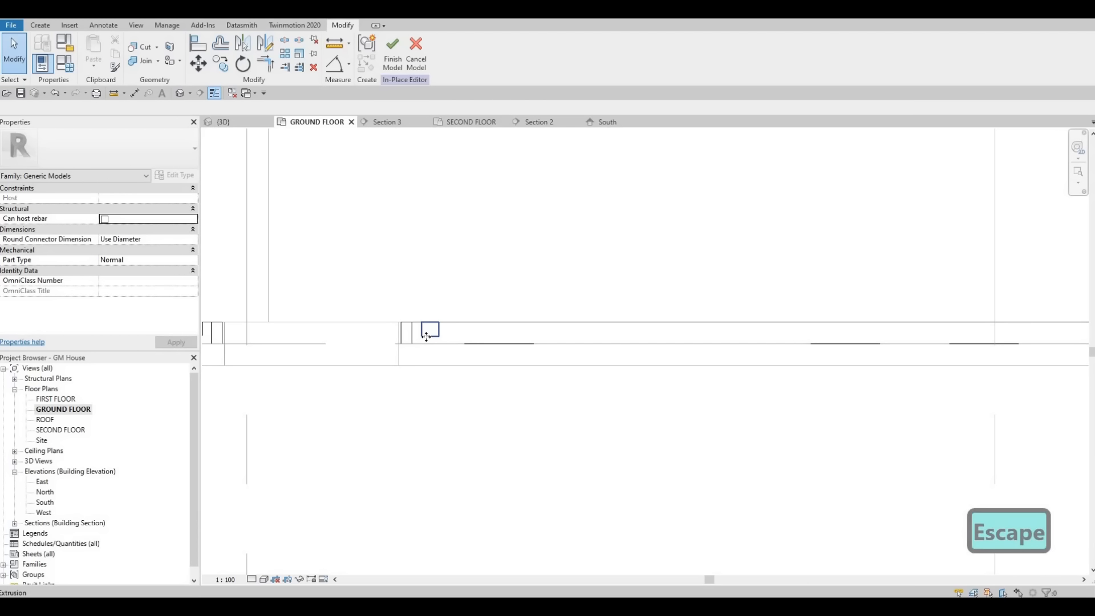
{"action": "left_click", "coordinate": [426, 336]}
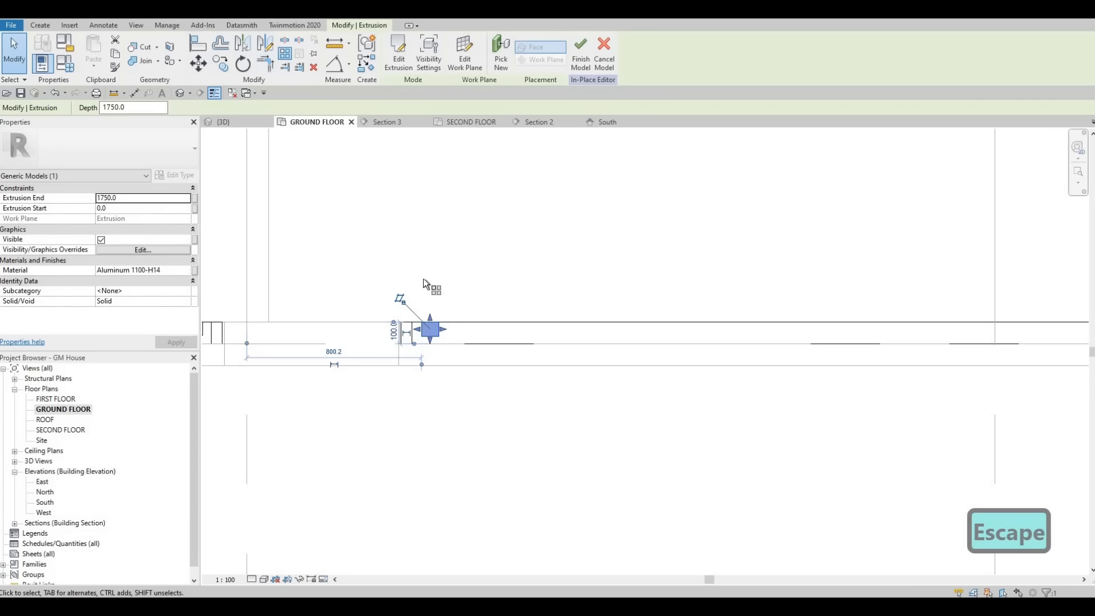
{"action": "left_click", "coordinate": [284, 53]}
{"action": "scroll", "coordinate": [397, 221], "scroll_direction": "down", "scroll_amount": 3}
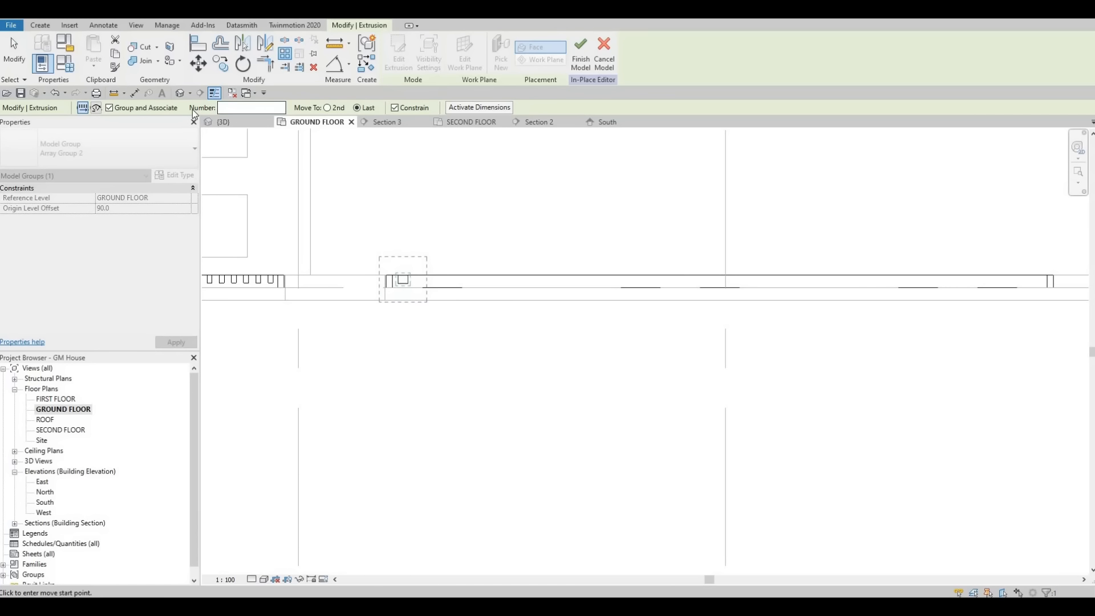
{"action": "type", "text": "40"}
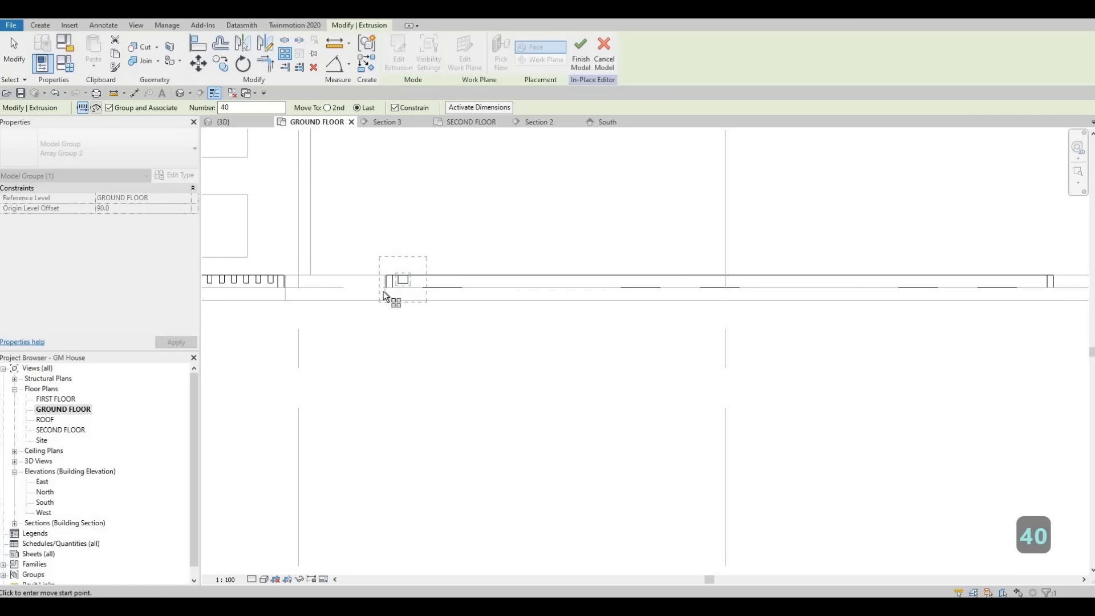
{"action": "scroll", "coordinate": [383, 296], "scroll_direction": "up", "scroll_amount": 3}
{"action": "left_click", "coordinate": [388, 292]}
{"action": "scroll", "coordinate": [687, 289], "scroll_direction": "down", "scroll_amount": 4}
{"action": "middle_click_drag", "start_coordinate": [753, 290], "coordinate": [468, 272]}
{"action": "scroll", "coordinate": [847, 275], "scroll_direction": "up", "scroll_amount": 1}
{"action": "scroll", "coordinate": [848, 275], "scroll_direction": "up", "scroll_amount": 1}
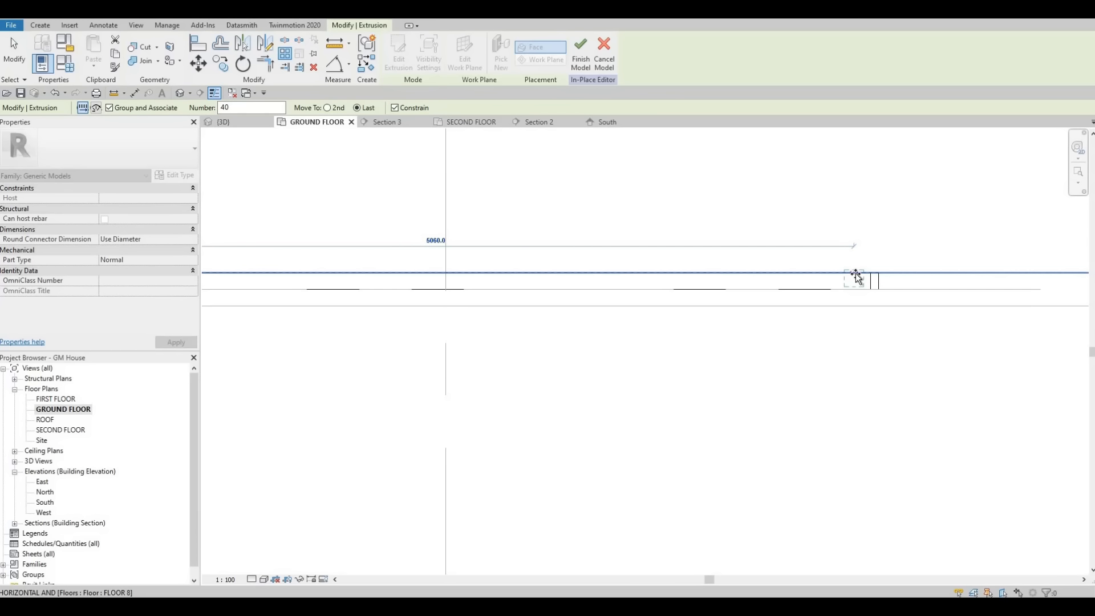
{"action": "left_click", "coordinate": [856, 274]}
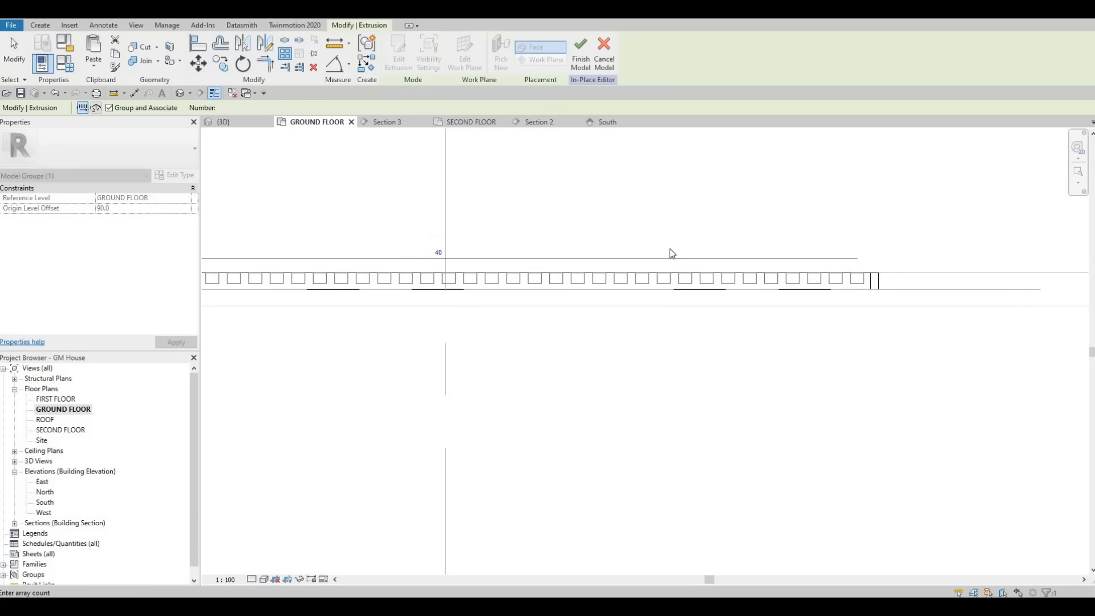
{"action": "scroll", "coordinate": [672, 253], "scroll_direction": "down", "scroll_amount": 3}
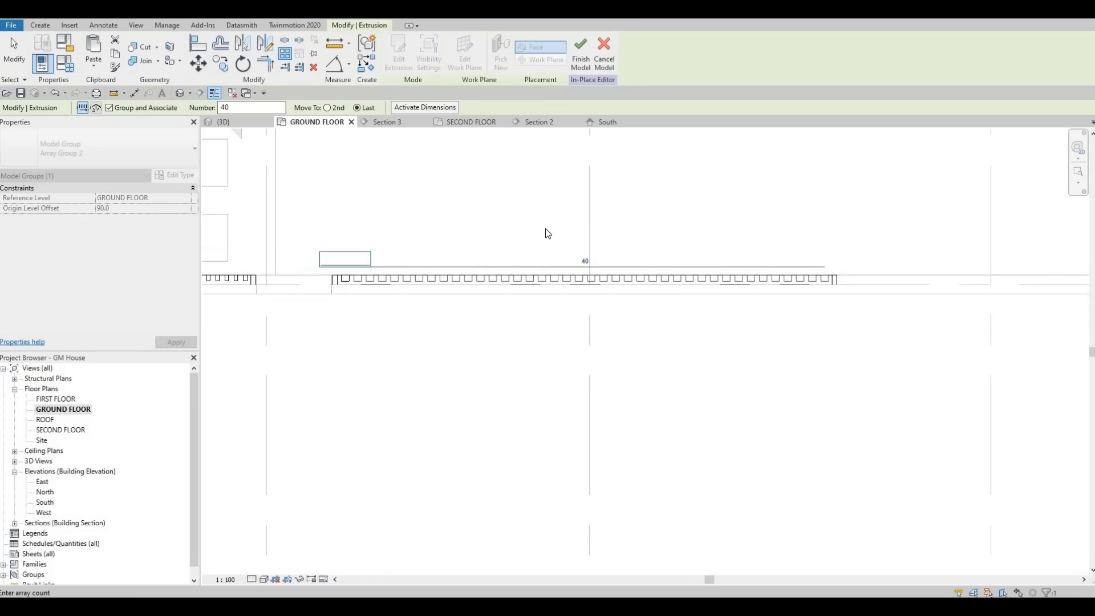
Finish the in-place gate model, accept the array warning, and view both gates from the front in 3D
{"action": "left_click", "coordinate": [580, 54]}
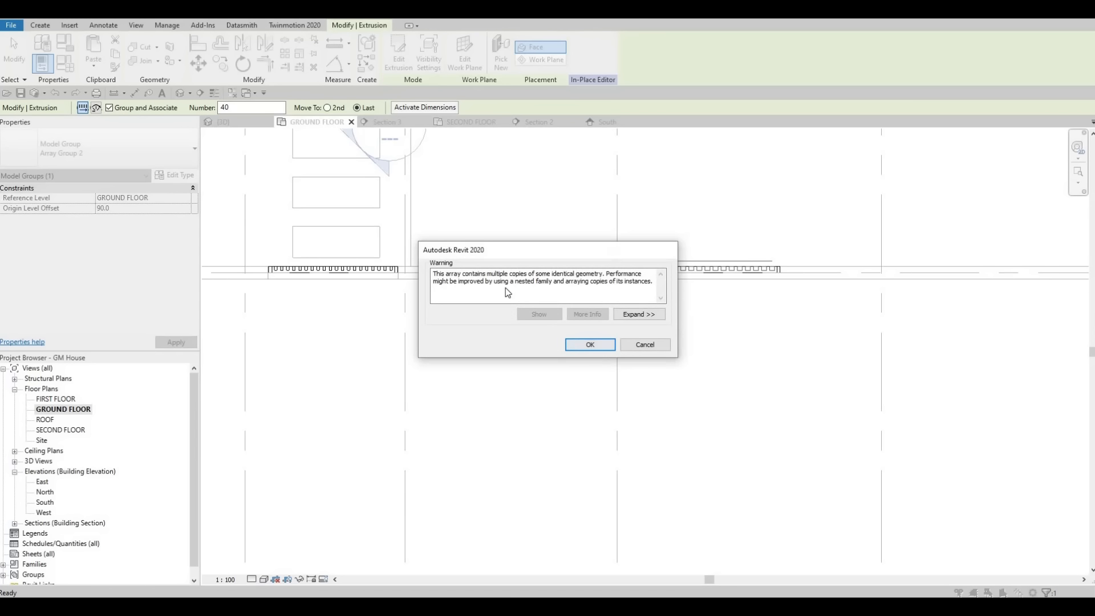
{"action": "key", "text": "Return"}
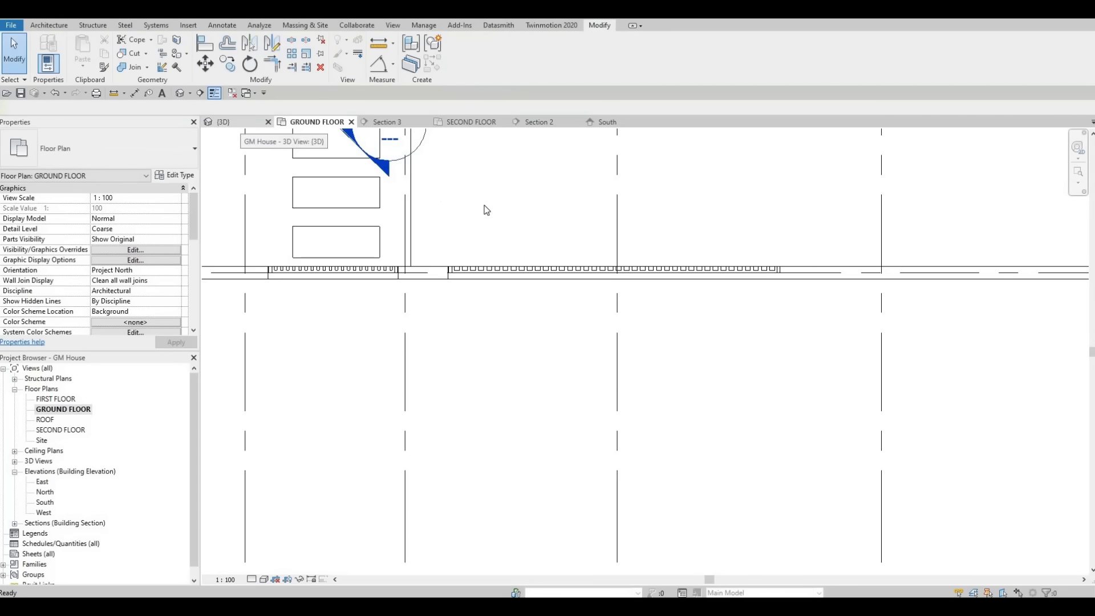
{"action": "left_click", "coordinate": [237, 122]}
{"action": "middle_click_drag", "start_coordinate": [589, 338], "coordinate": [543, 243], "text": "shift"}
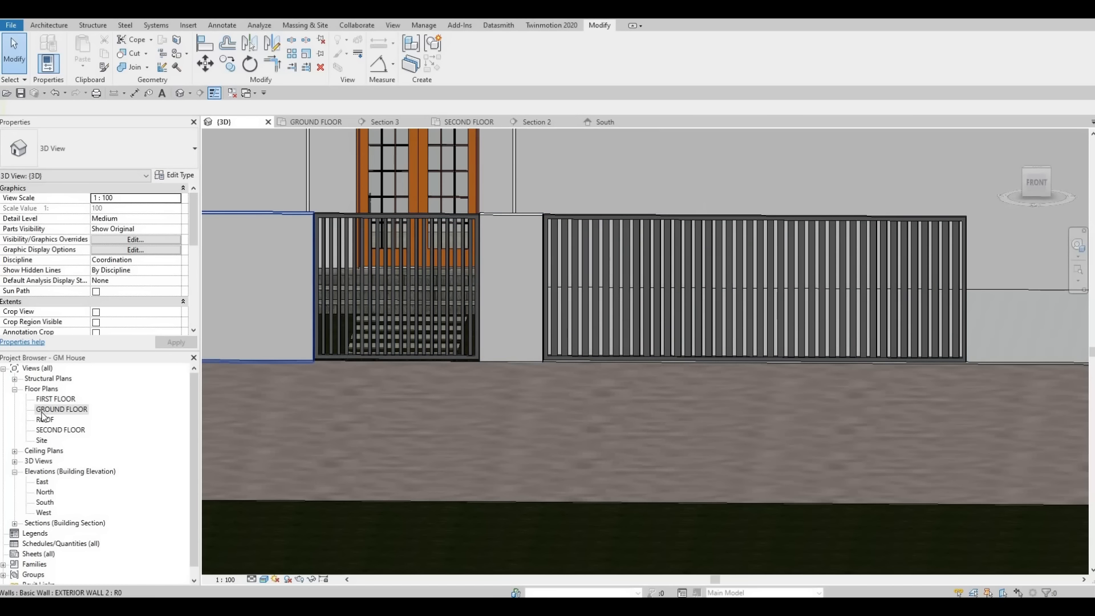
Return to the GROUND FLOOR plan and reopen the gates' in-place model for editing
{"action": "key", "text": "ctrl+Tab"}
{"action": "left_click", "coordinate": [479, 271]}
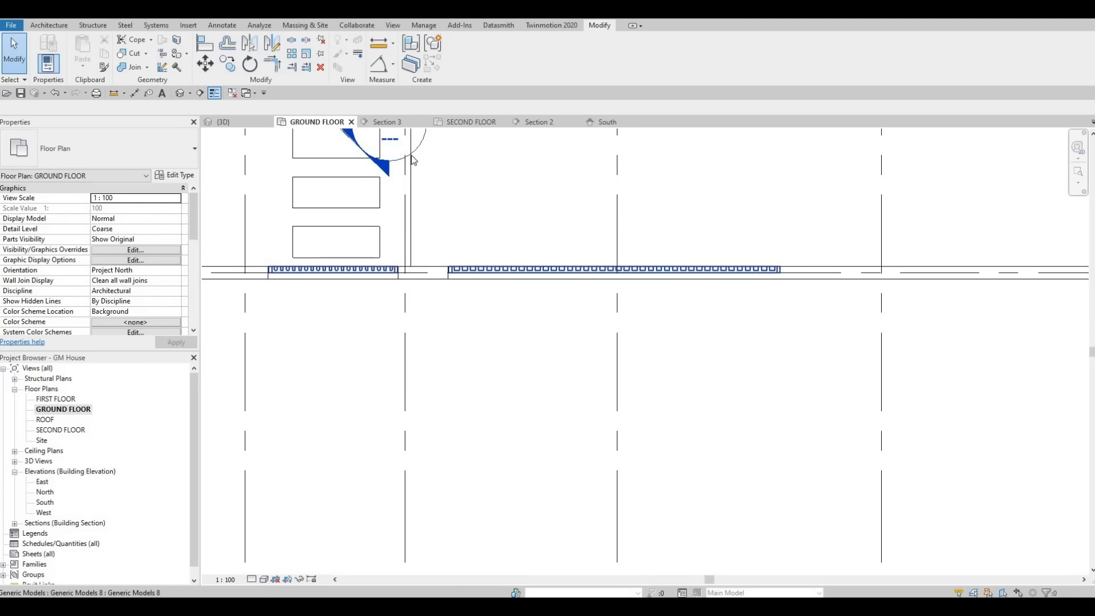
{"action": "left_click", "coordinate": [468, 59]}
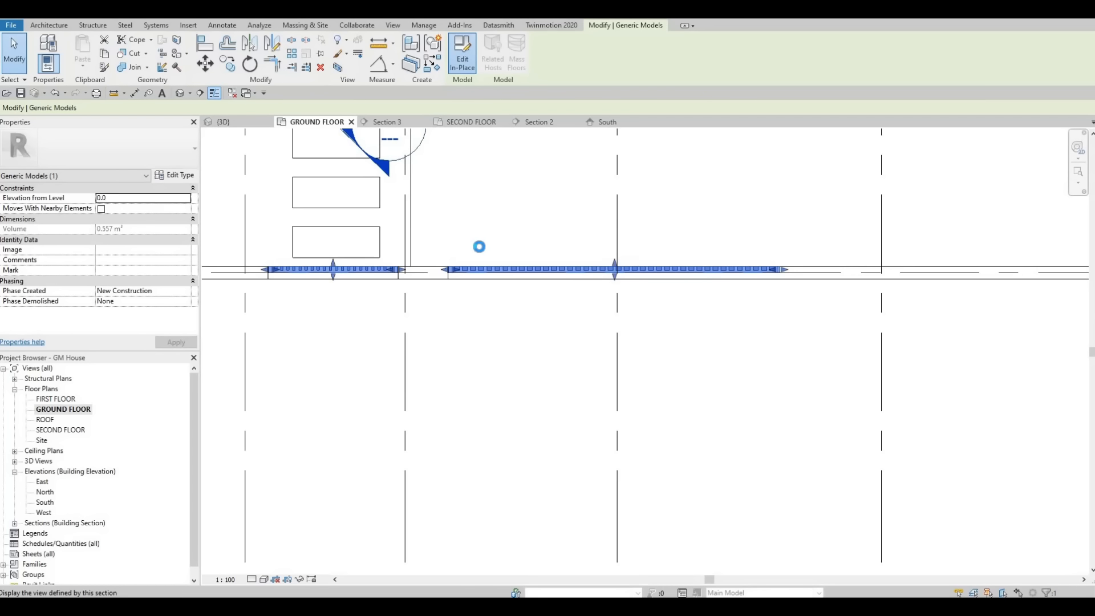
{"action": "key", "text": "Escape"}
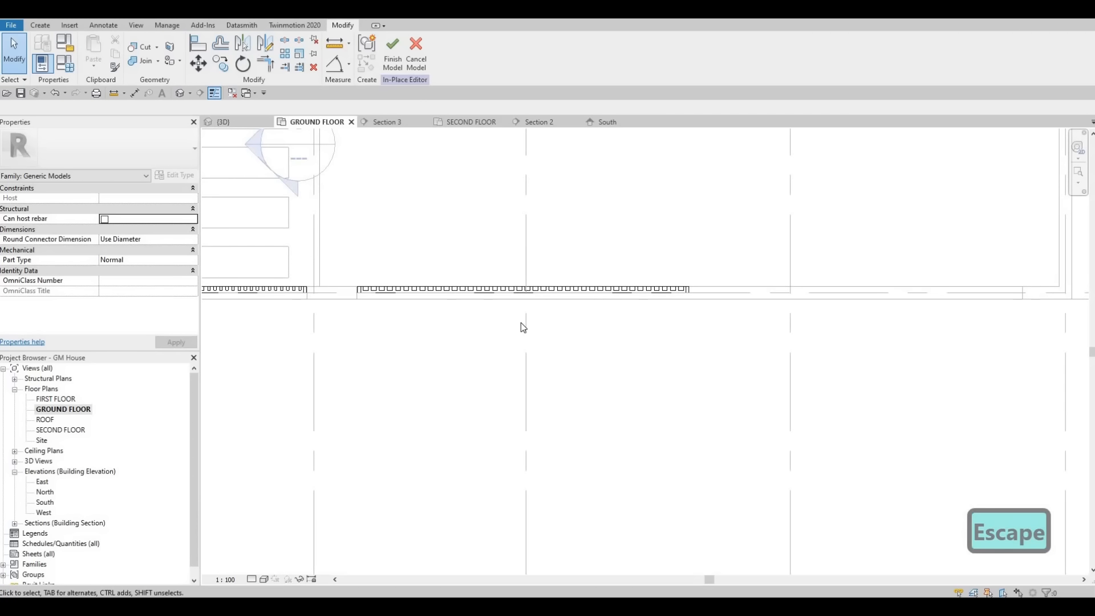
Copy the whole wide gate panel, frame and bars, about 5370 mm along the opening so it ends at the far wall segment
{"action": "left_click_drag", "start_coordinate": [342, 247], "coordinate": [707, 359]}
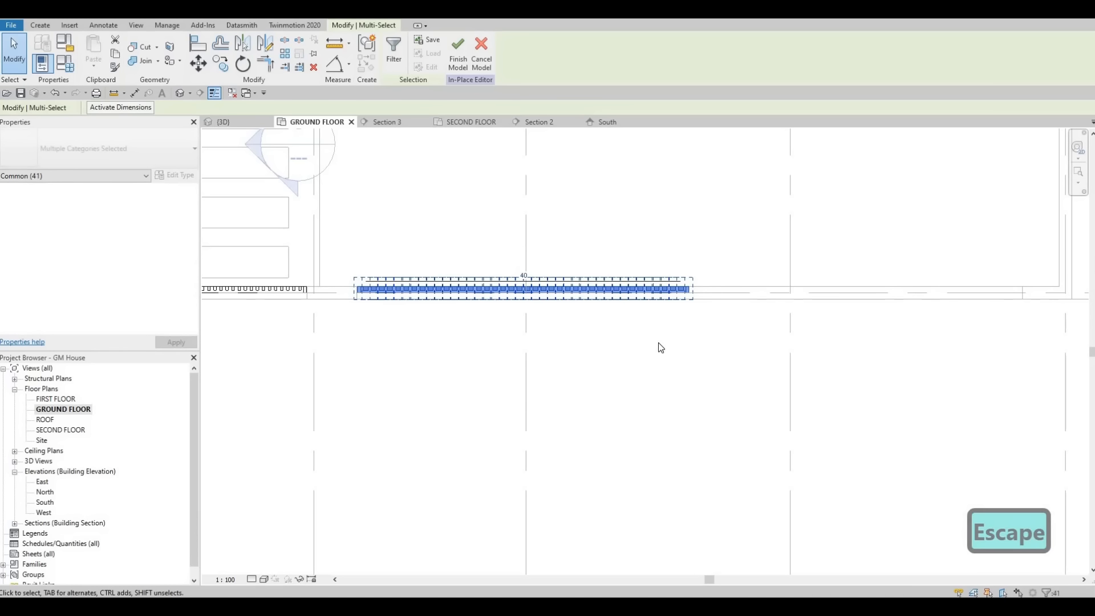
{"action": "key", "text": "c"}
{"action": "key", "text": "o"}
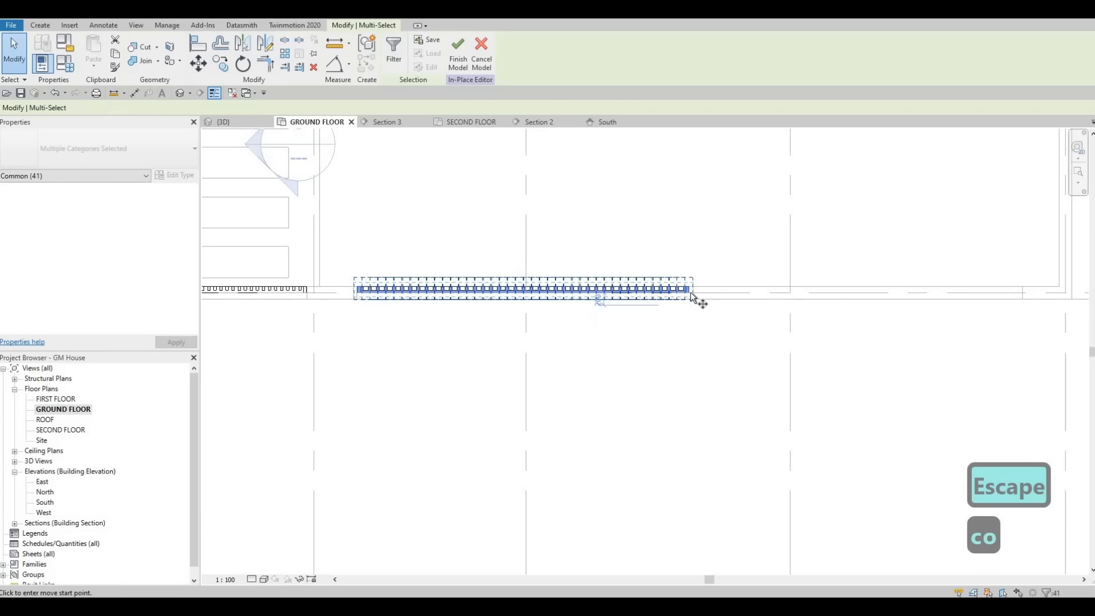
{"action": "scroll", "coordinate": [695, 300], "scroll_direction": "up", "scroll_amount": 3}
{"action": "left_click", "coordinate": [678, 296]}
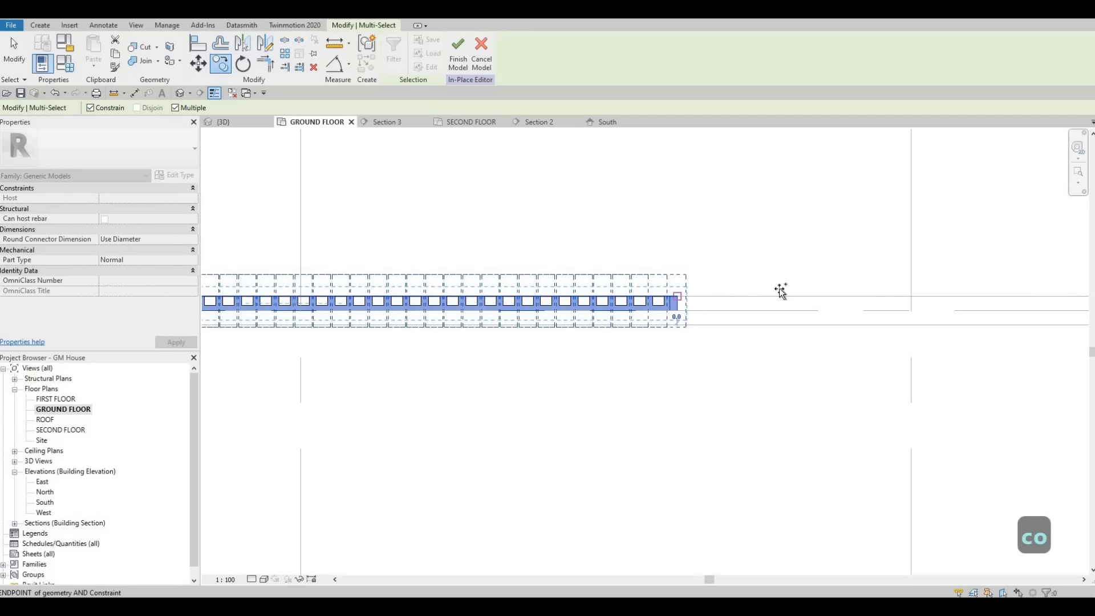
{"action": "scroll", "coordinate": [688, 294], "scroll_direction": "down", "scroll_amount": 2}
{"action": "middle_click_drag", "start_coordinate": [783, 279], "coordinate": [637, 279]}
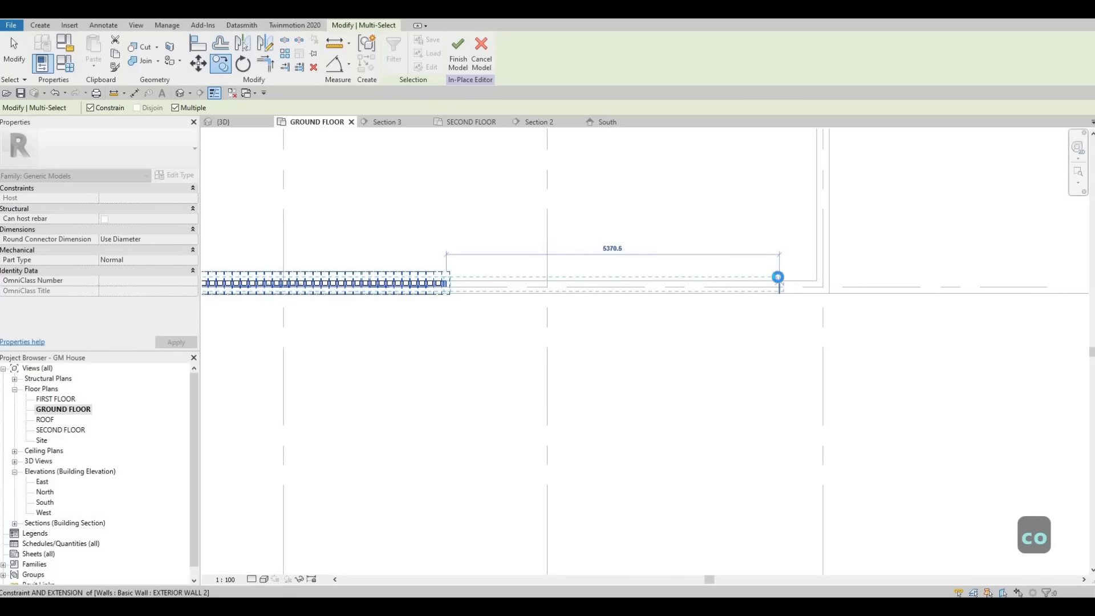
{"action": "left_click", "coordinate": [779, 280]}
{"action": "key", "text": "Escape"}
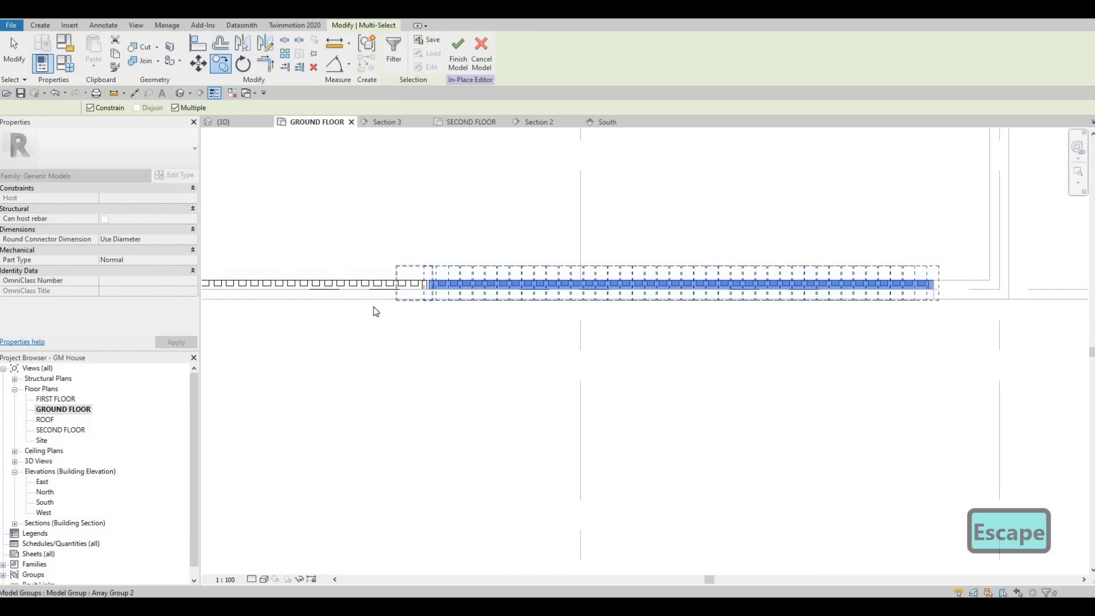
{"action": "key", "text": "Escape"}
{"action": "scroll", "coordinate": [456, 303], "scroll_direction": "up", "scroll_amount": 3}
{"action": "key", "text": "Escape"}
{"action": "scroll", "coordinate": [546, 315], "scroll_direction": "down", "scroll_amount": 2}
{"action": "middle_click_drag", "start_coordinate": [547, 325], "coordinate": [481, 321]}
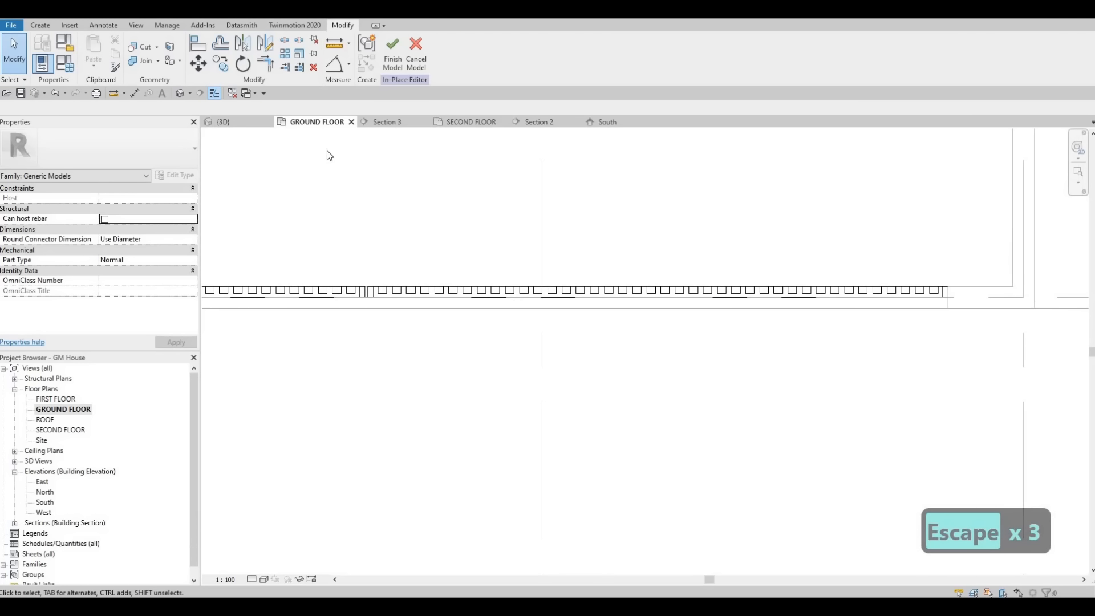
Check the two wide gate panels in 3D, finish the in-place model, and inspect the gates along the front boundary
{"action": "left_click", "coordinate": [241, 121]}
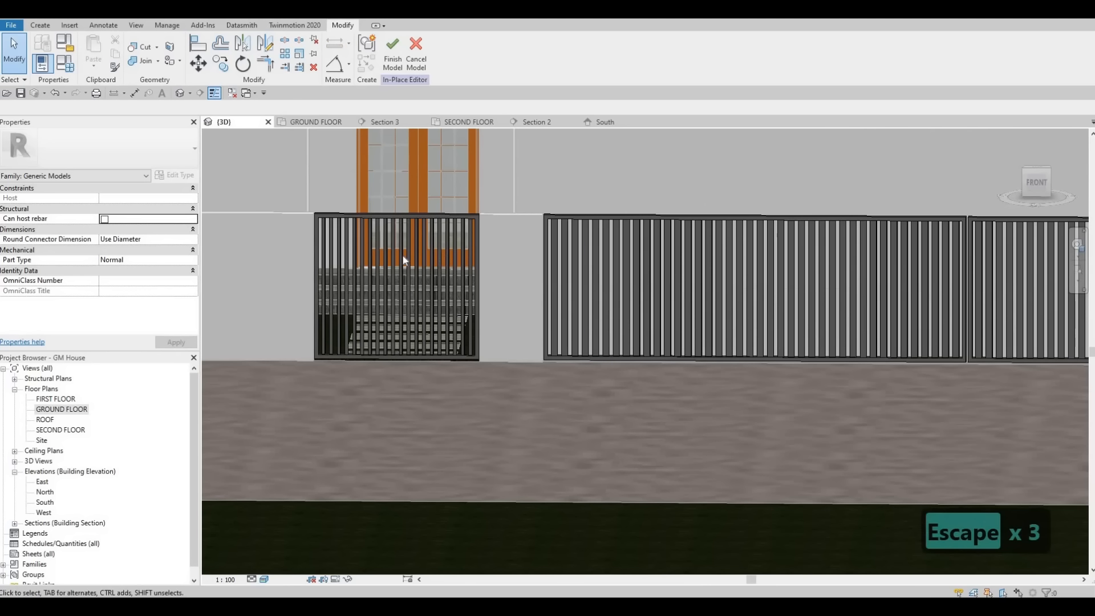
{"action": "middle_click_drag", "start_coordinate": [502, 264], "coordinate": [457, 266]}
{"action": "scroll", "coordinate": [456, 266], "scroll_direction": "down", "scroll_amount": 1}
{"action": "middle_click_drag", "start_coordinate": [542, 266], "coordinate": [456, 267]}
{"action": "middle_click_drag", "start_coordinate": [571, 277], "coordinate": [457, 266]}
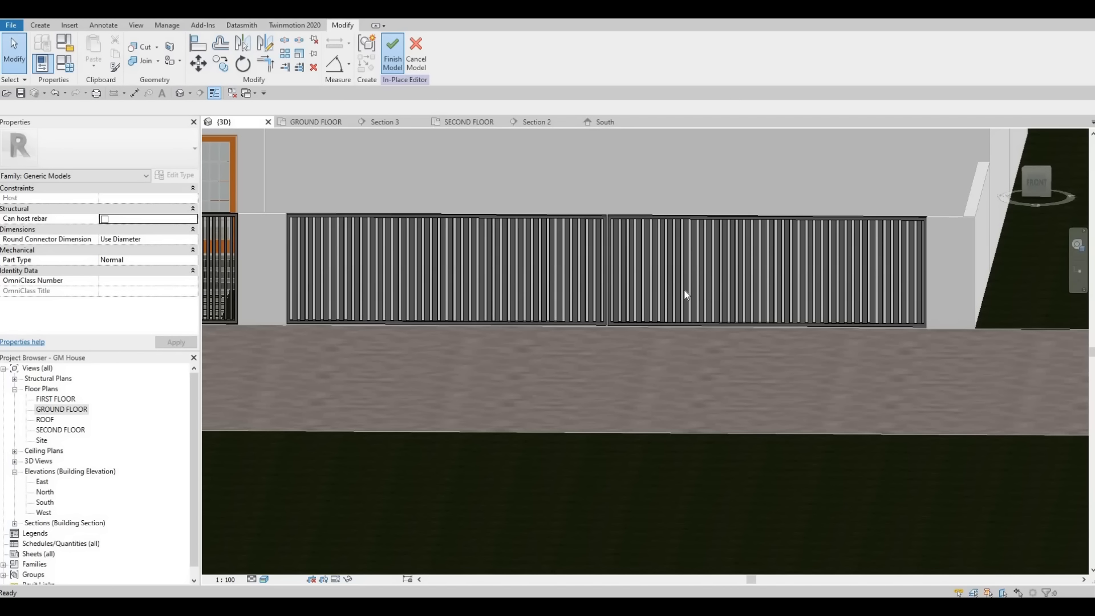
{"action": "scroll", "coordinate": [667, 313], "scroll_direction": "down", "scroll_amount": 4}
{"action": "middle_click_drag", "start_coordinate": [754, 336], "coordinate": [789, 364], "text": "shift"}
{"action": "middle_click_drag", "start_coordinate": [795, 302], "coordinate": [710, 306], "text": "shift"}
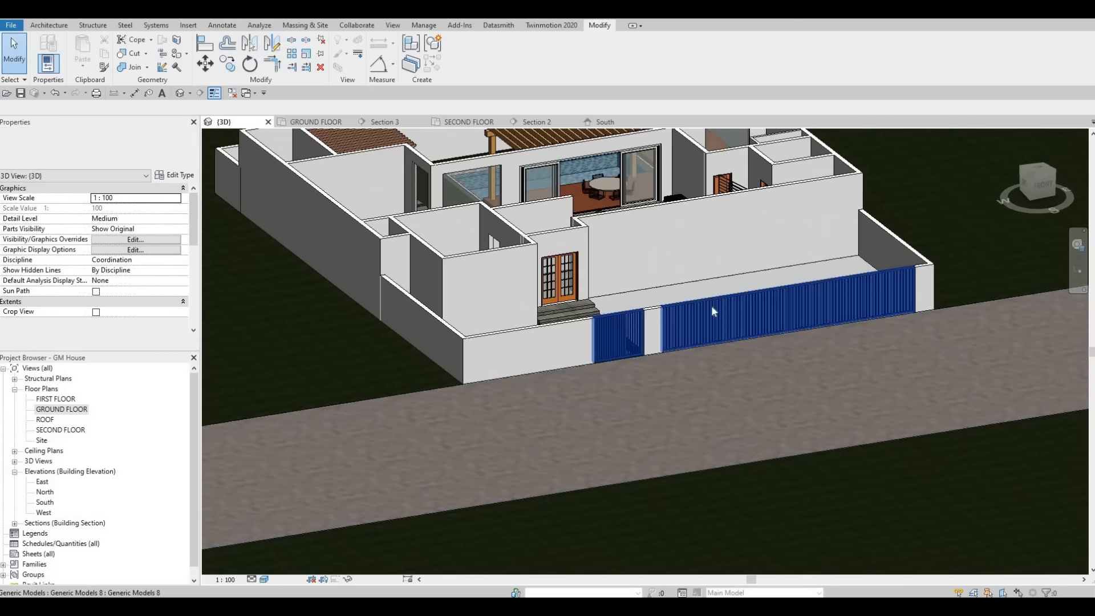
{"action": "scroll", "coordinate": [698, 312], "scroll_direction": "up", "scroll_amount": 2}
{"action": "scroll", "coordinate": [648, 334], "scroll_direction": "up", "scroll_amount": 2}
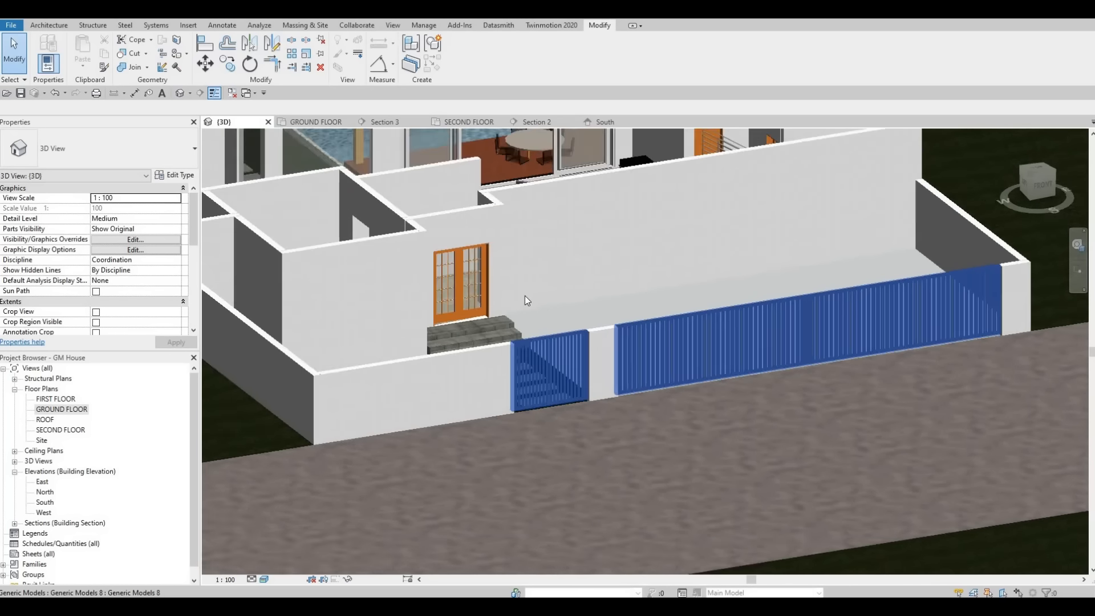
{"action": "scroll", "coordinate": [525, 301], "scroll_direction": "down", "scroll_amount": 3}
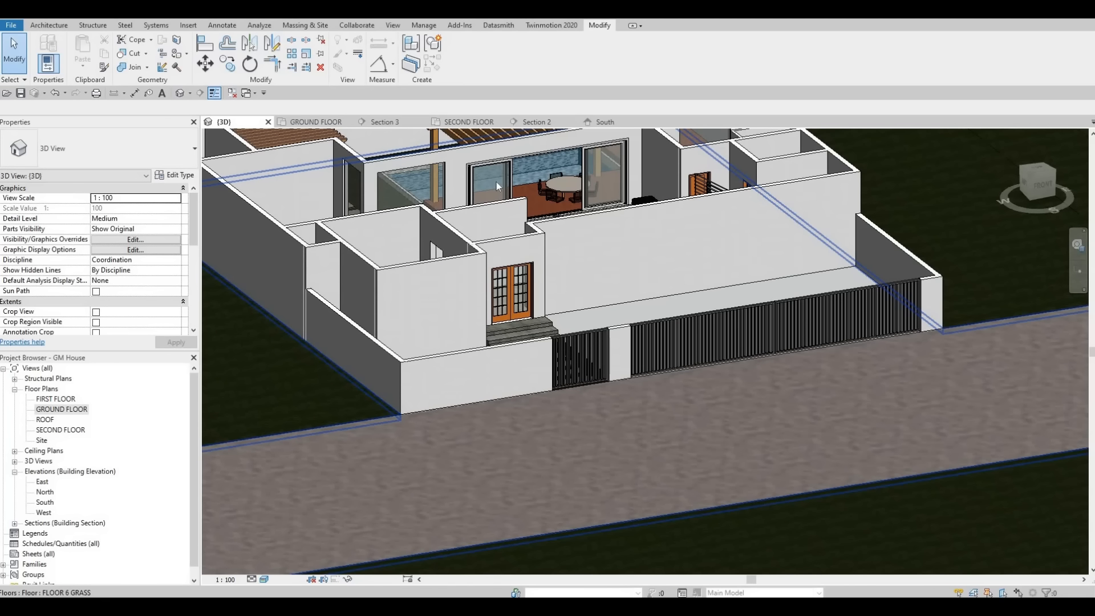
In the South elevation, start a Model Text and pick the face of the wall segment between the gates as its work plane
{"action": "left_click", "coordinate": [601, 123]}
{"action": "scroll", "coordinate": [450, 281], "scroll_direction": "down", "scroll_amount": 2}
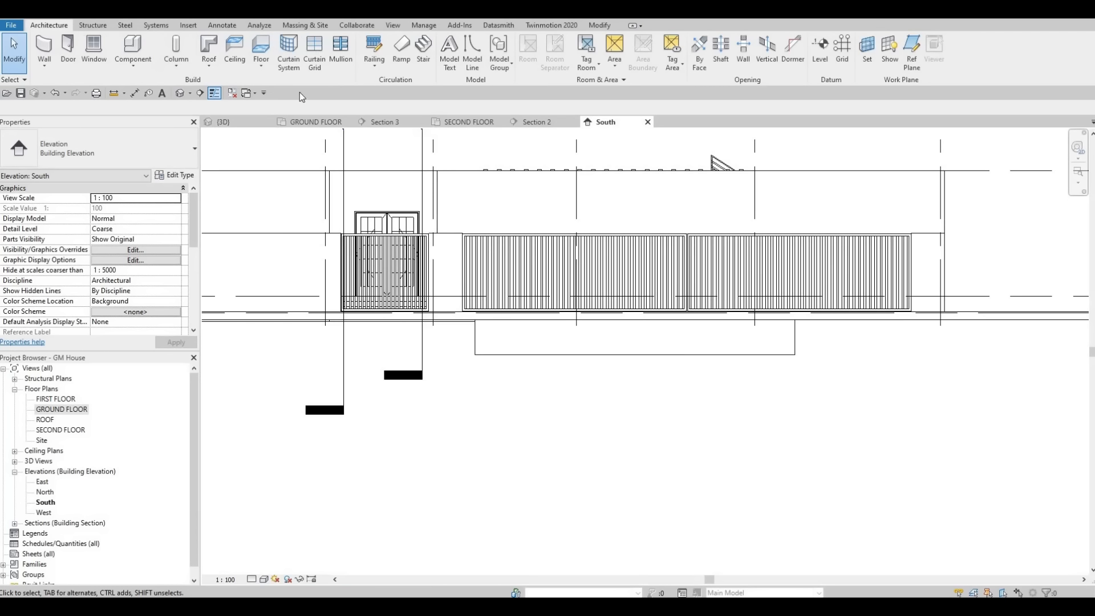
{"action": "left_click", "coordinate": [450, 53]}
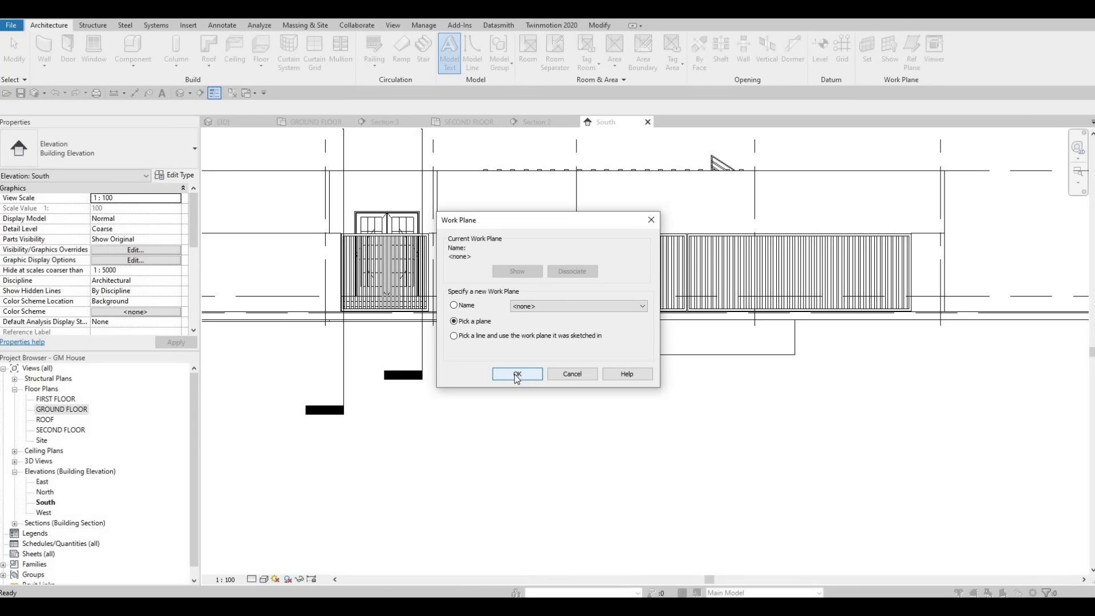
{"action": "left_click", "coordinate": [515, 374]}
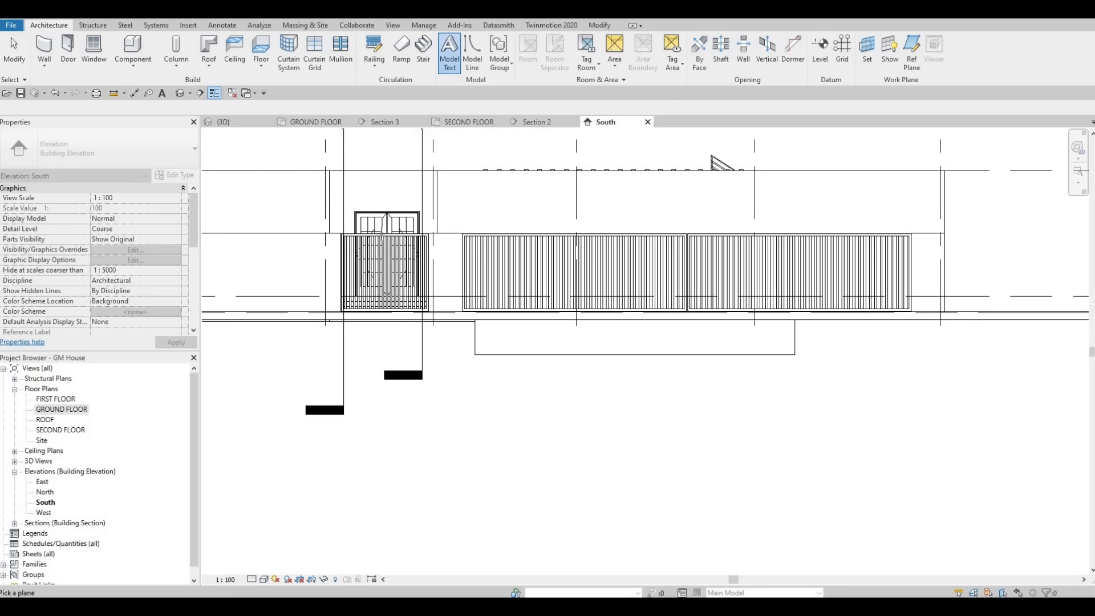
{"action": "scroll", "coordinate": [392, 242], "scroll_direction": "up", "scroll_amount": 3}
{"action": "left_click", "coordinate": [478, 241]}
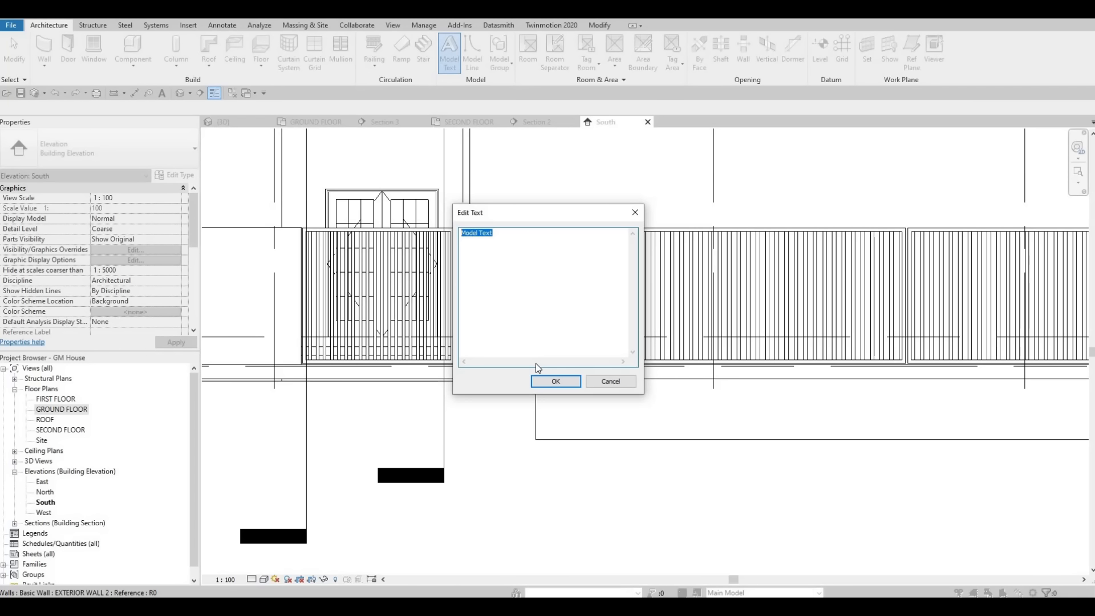
Enter 07 as the model text and place it on the upper part of the wall segment between the gates
{"action": "type", "text": "07"}
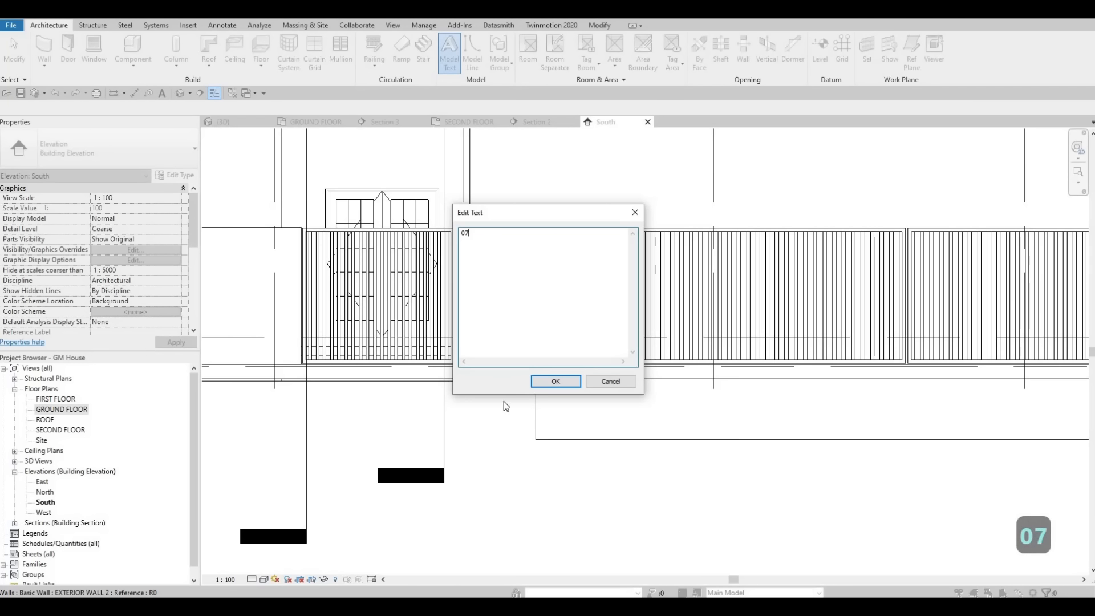
{"action": "left_click", "coordinate": [551, 379]}
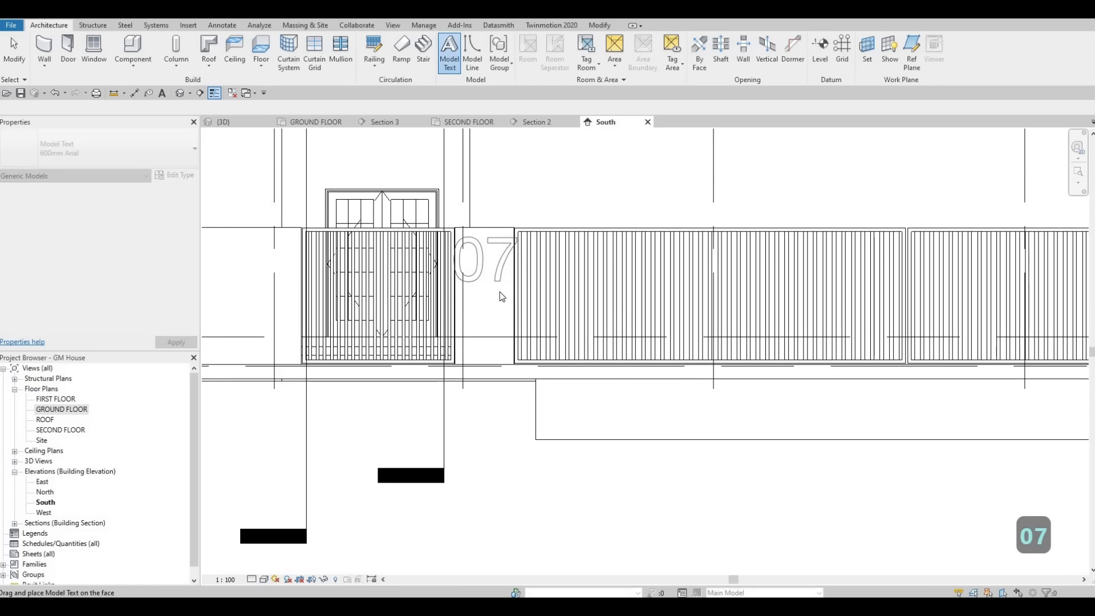
{"action": "left_click", "coordinate": [478, 278]}
{"action": "scroll", "coordinate": [478, 277], "scroll_direction": "up", "scroll_amount": 2}
{"action": "key", "text": "Escape"}
{"action": "key", "text": "Escape"}
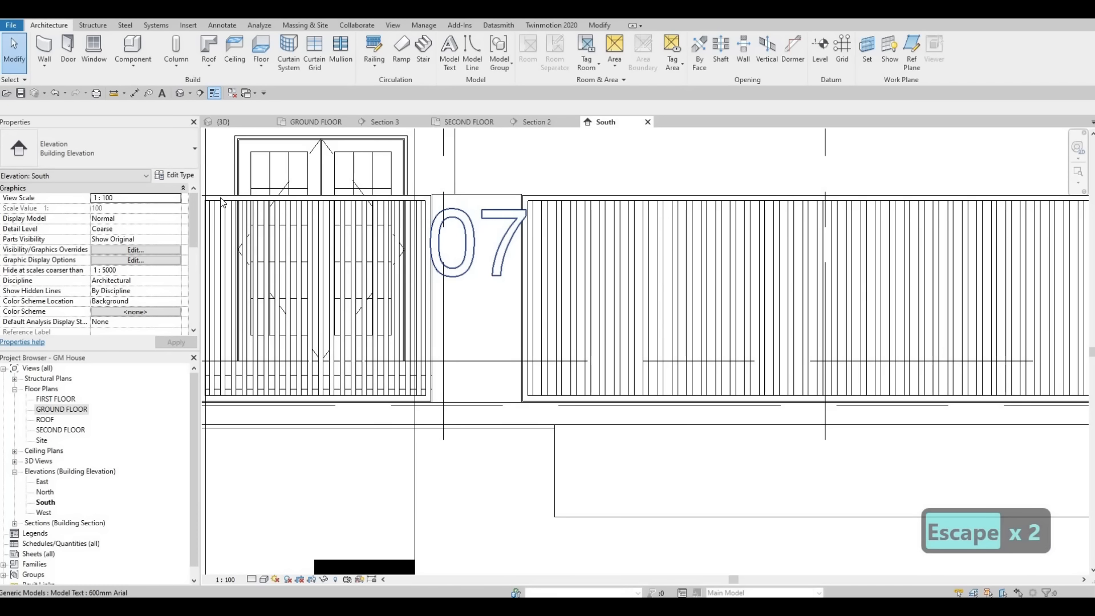
Duplicate the 07 model text's type as Arial 2 with text size 200, and move the text to the upper middle of the wall segment
{"action": "left_click", "coordinate": [473, 254]}
{"action": "left_click", "coordinate": [171, 177]}
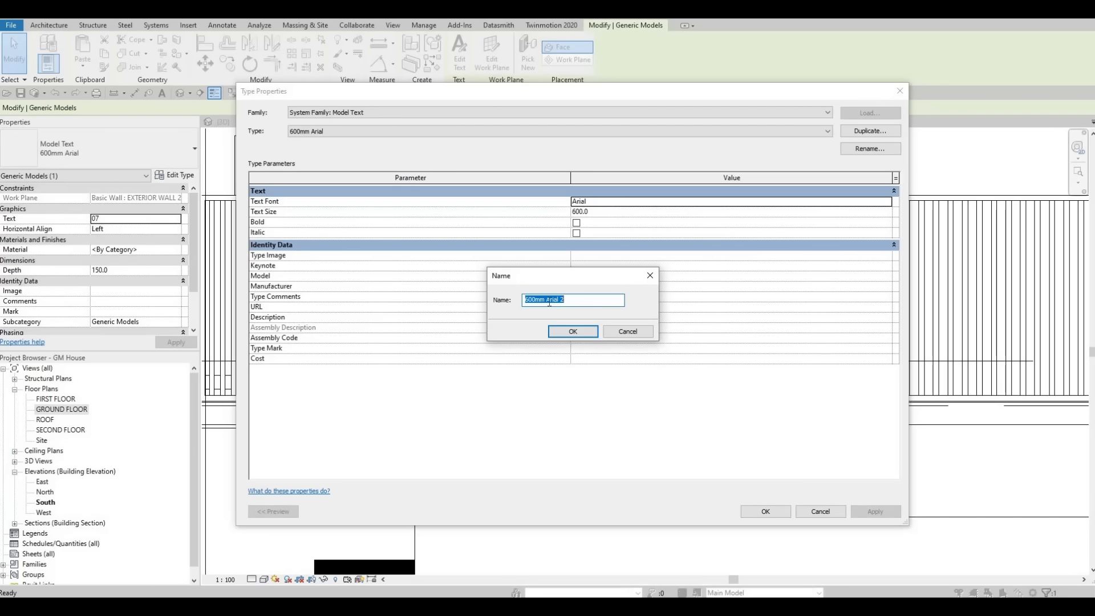
{"action": "key", "text": "BackSpace"}
{"action": "left_click", "coordinate": [568, 331]}
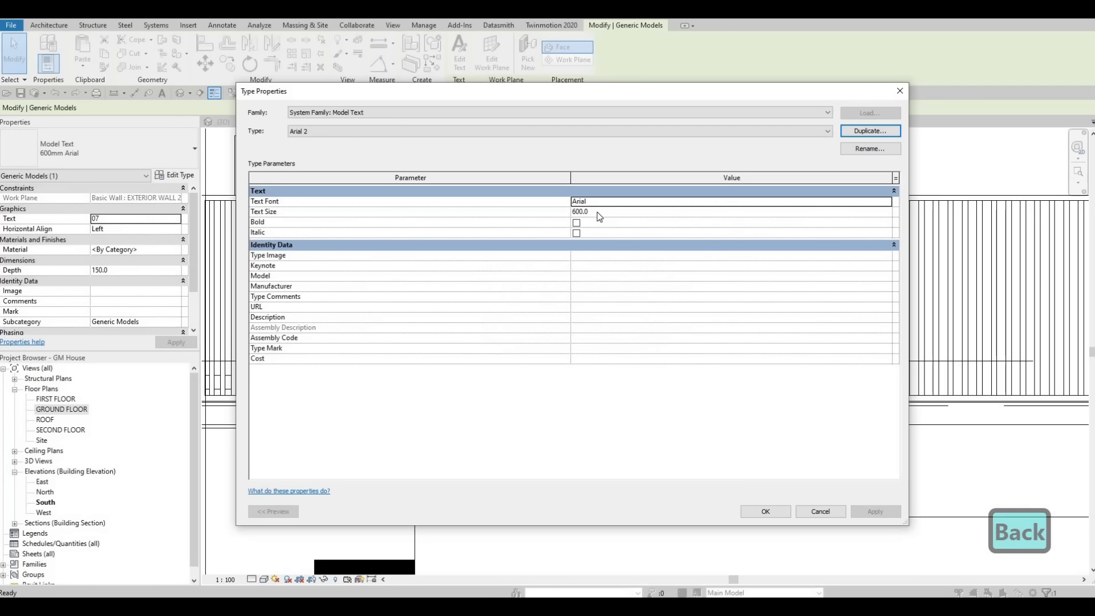
{"action": "left_click", "coordinate": [599, 212]}
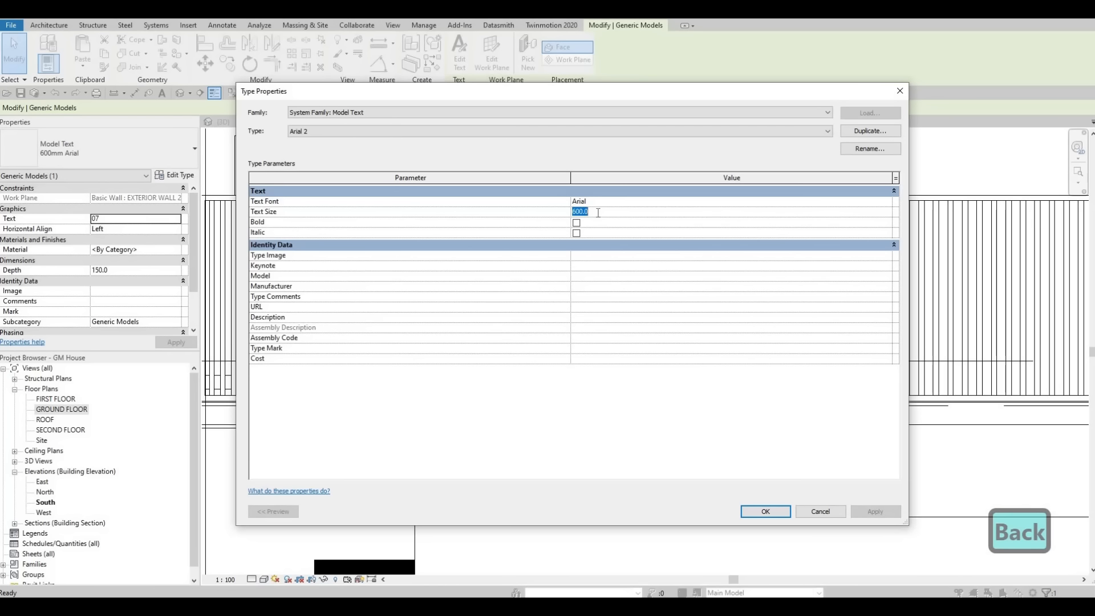
{"action": "type", "text": "200"}
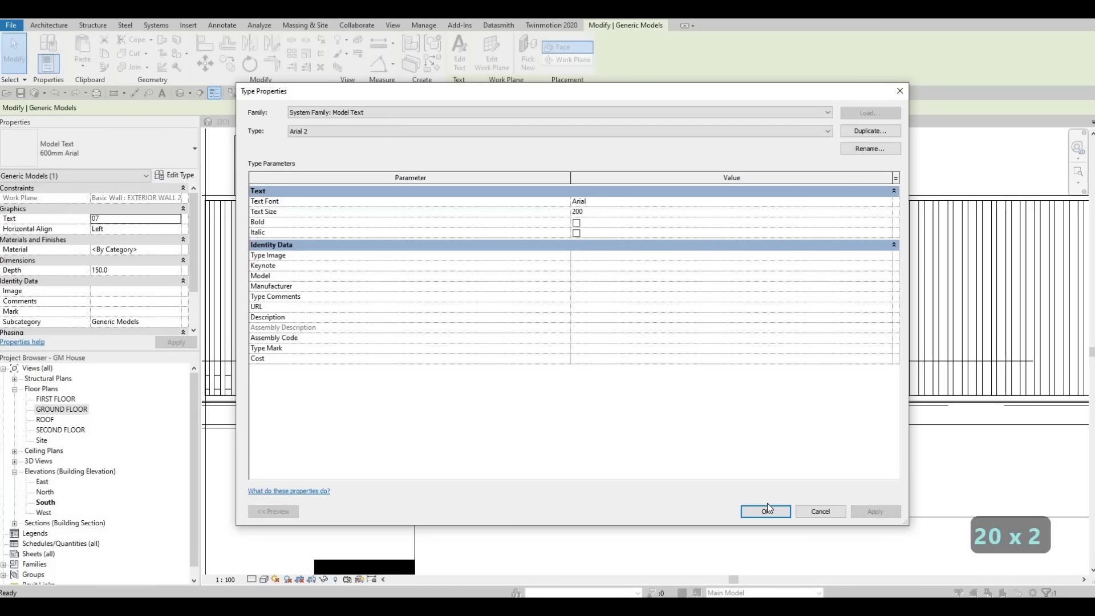
{"action": "key", "text": "Return"}
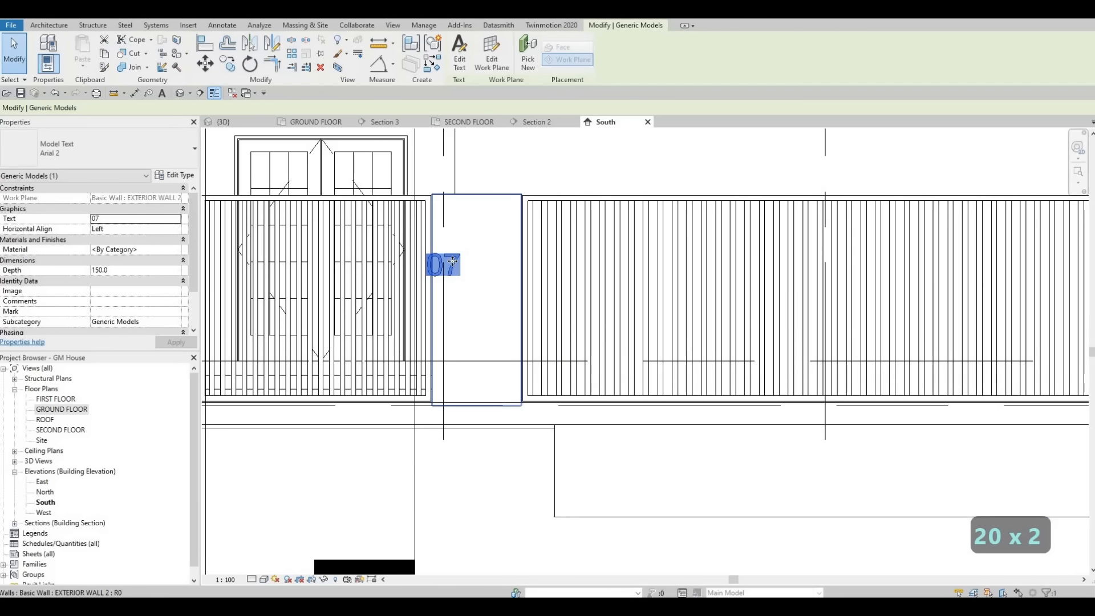
{"action": "left_click_drag", "start_coordinate": [464, 252], "coordinate": [484, 223]}
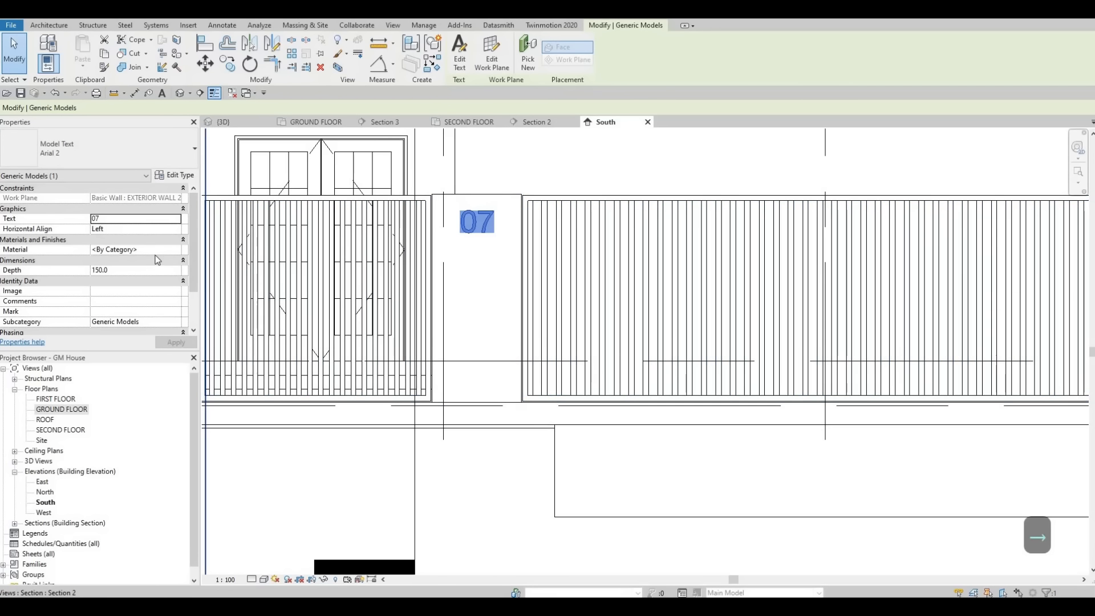
Open the material selection for the 07 model text
{"action": "left_click", "coordinate": [174, 251]}
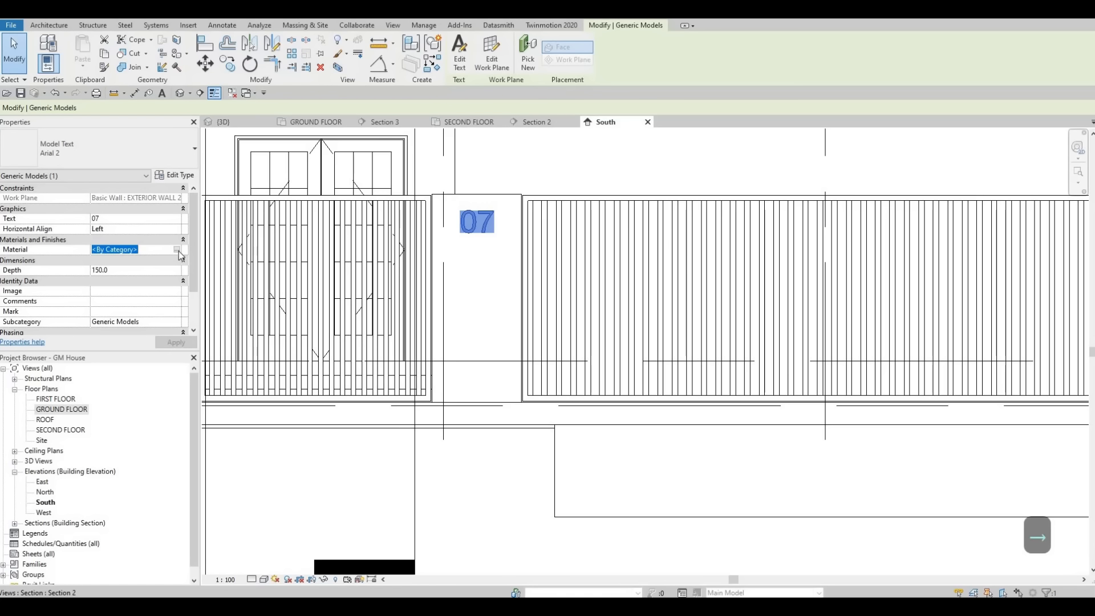
{"action": "left_click", "coordinate": [177, 250]}
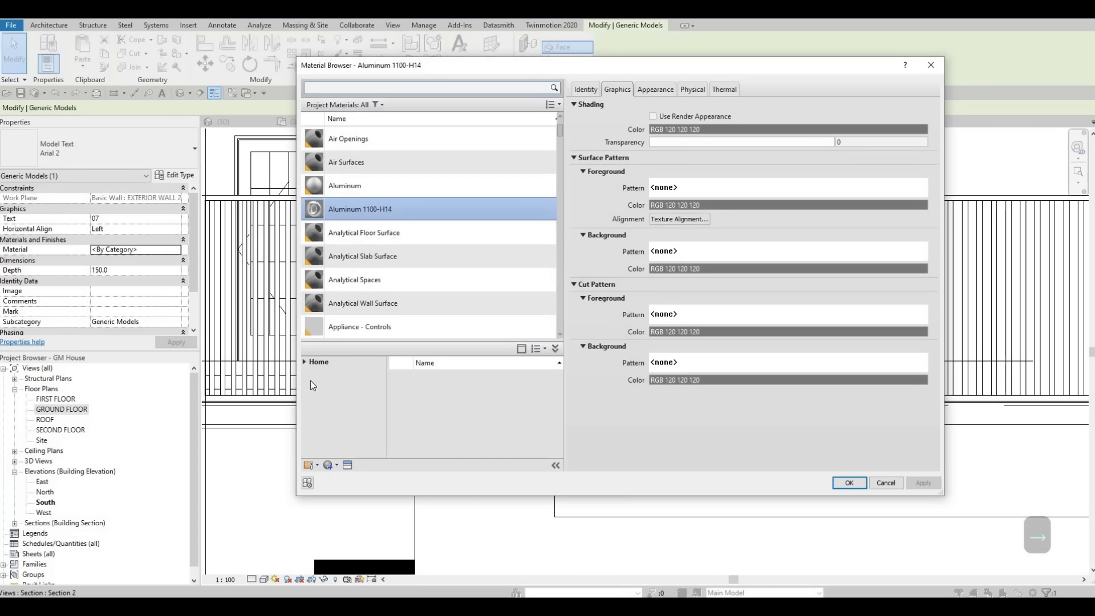
Assign the Metal Firring material from the AEC Materials metal library to the 07 model text
{"action": "left_click", "coordinate": [309, 383]}
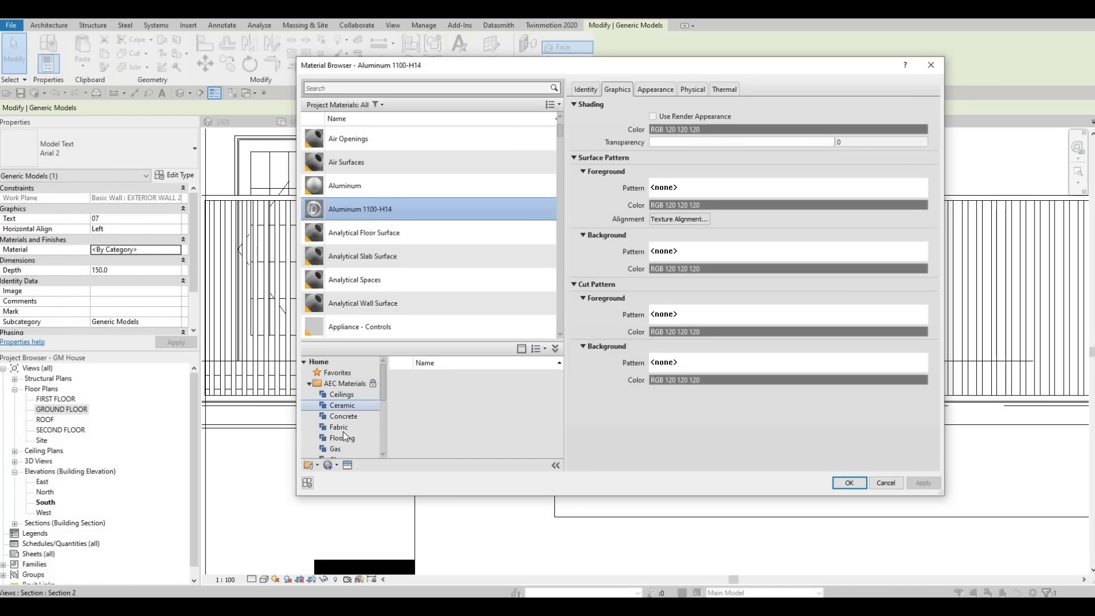
{"action": "scroll", "coordinate": [343, 422], "scroll_direction": "down", "scroll_amount": 4}
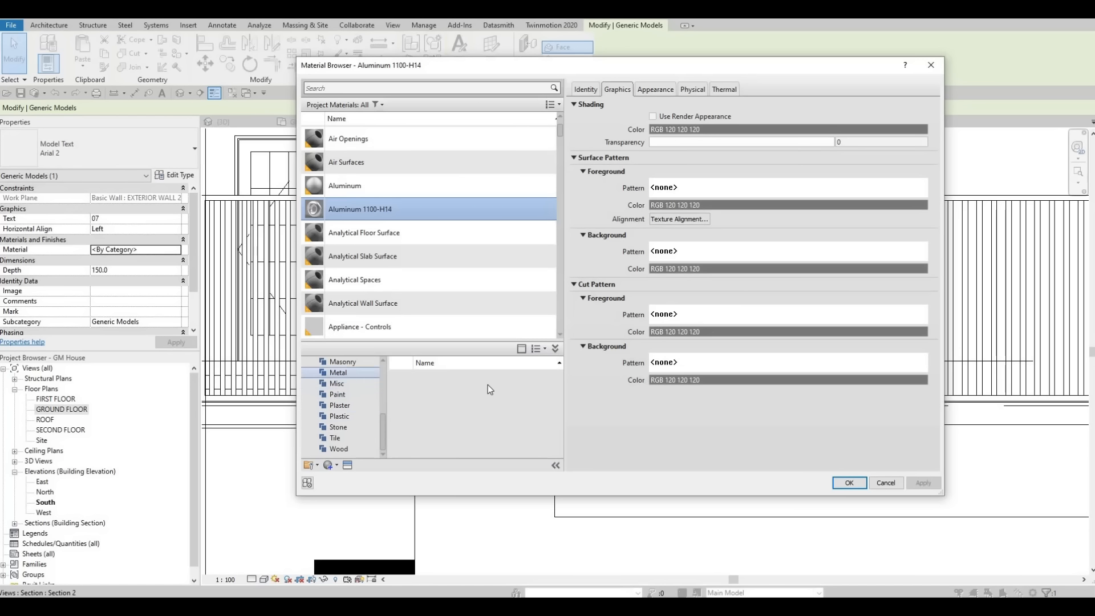
{"action": "scroll", "coordinate": [502, 409], "scroll_direction": "down", "scroll_amount": 3}
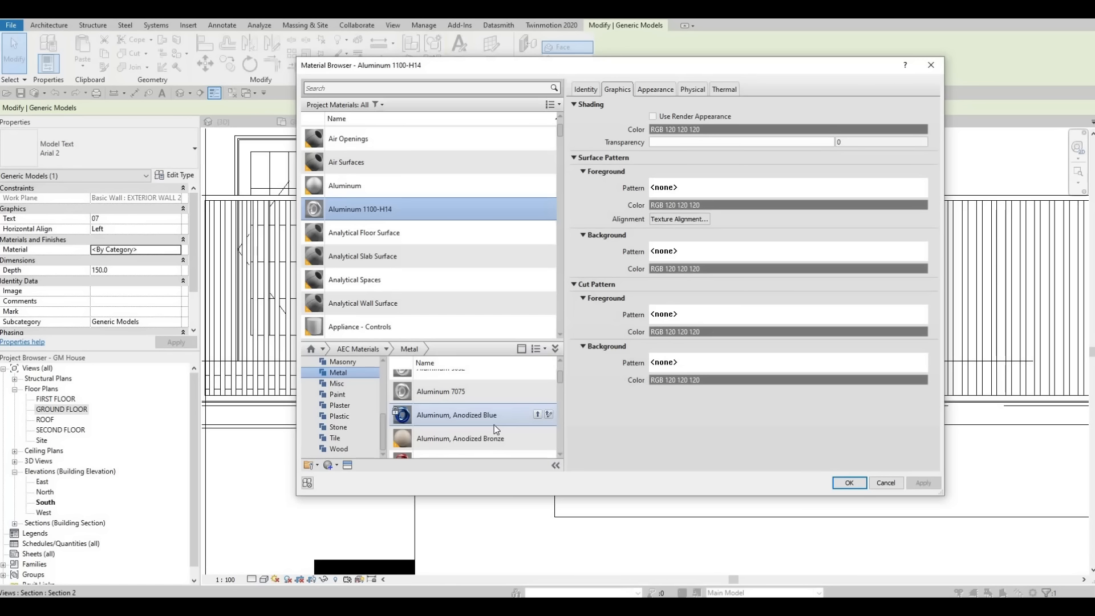
{"action": "scroll", "coordinate": [493, 426], "scroll_direction": "down", "scroll_amount": 3}
{"action": "scroll", "coordinate": [487, 421], "scroll_direction": "down", "scroll_amount": 3}
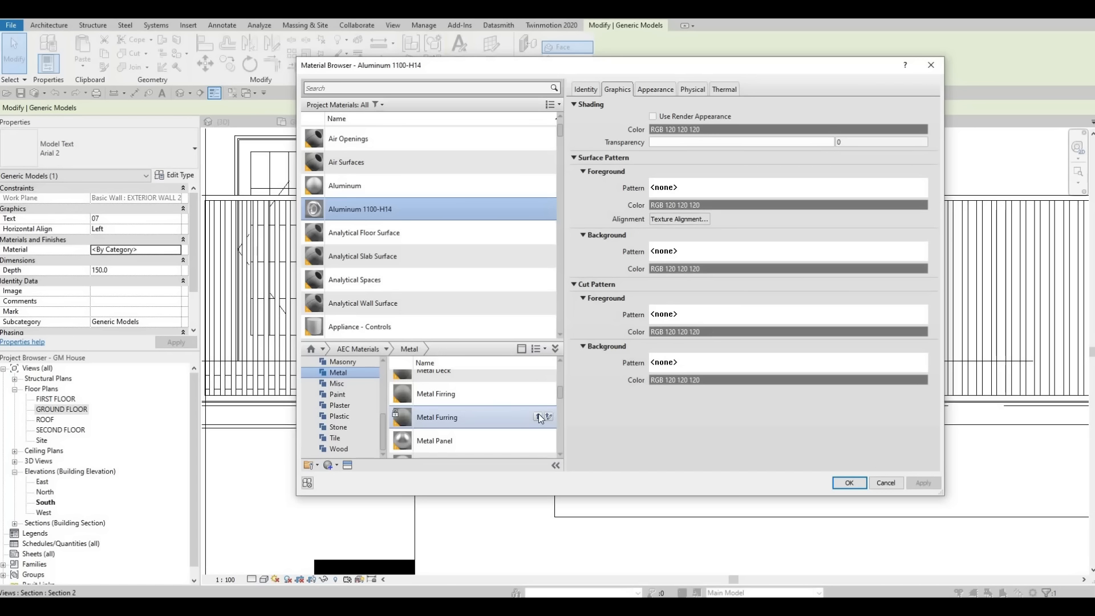
{"action": "left_click", "coordinate": [538, 416]}
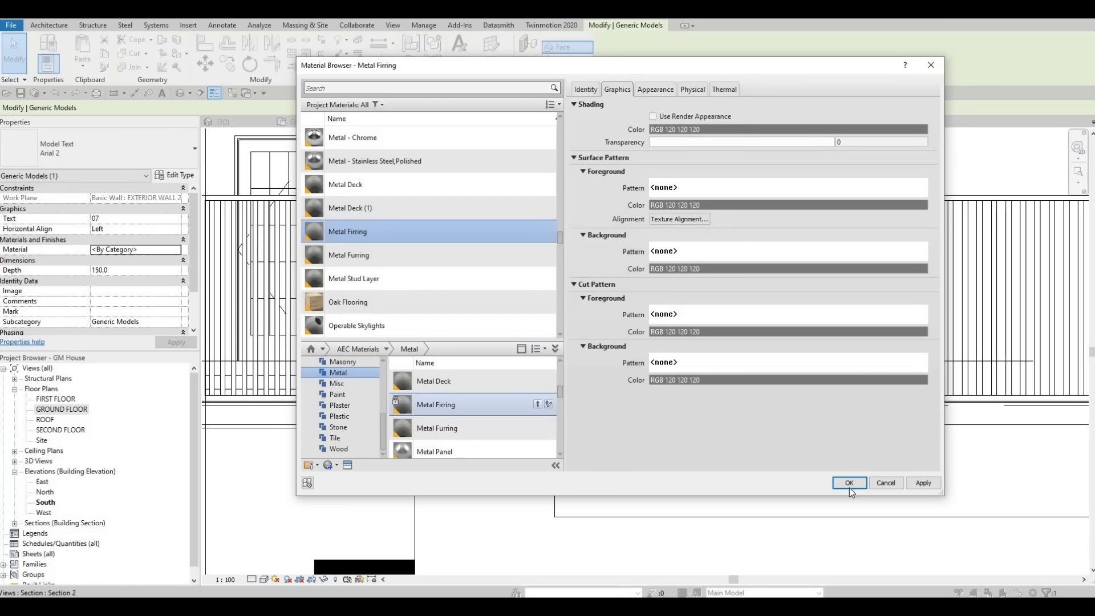
{"action": "left_click", "coordinate": [849, 485]}
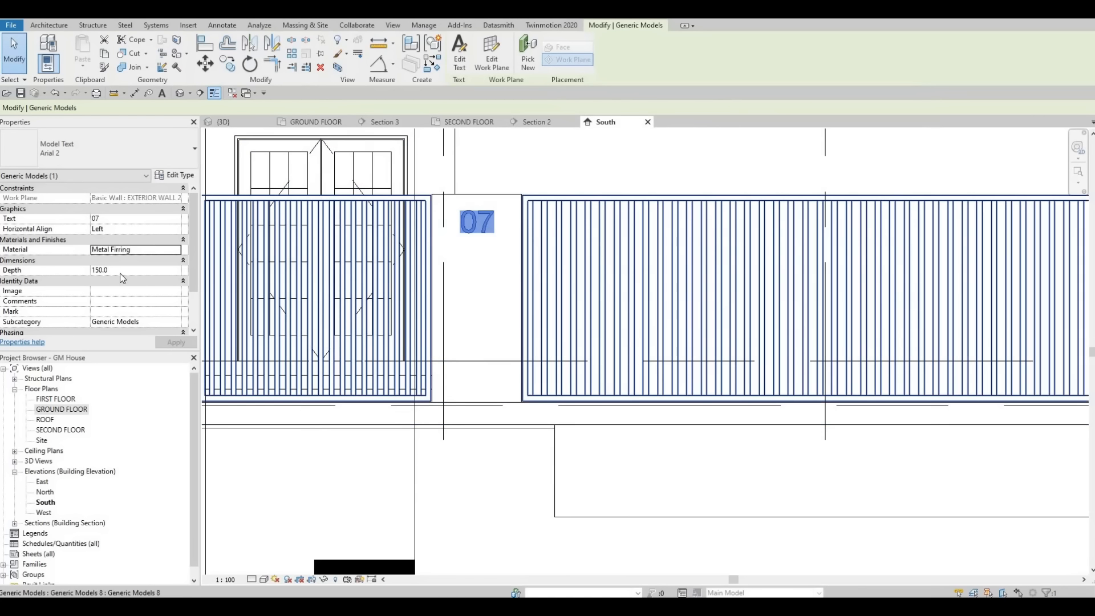
Set the depth of the 07 model text to 25
{"action": "left_click", "coordinate": [131, 270]}
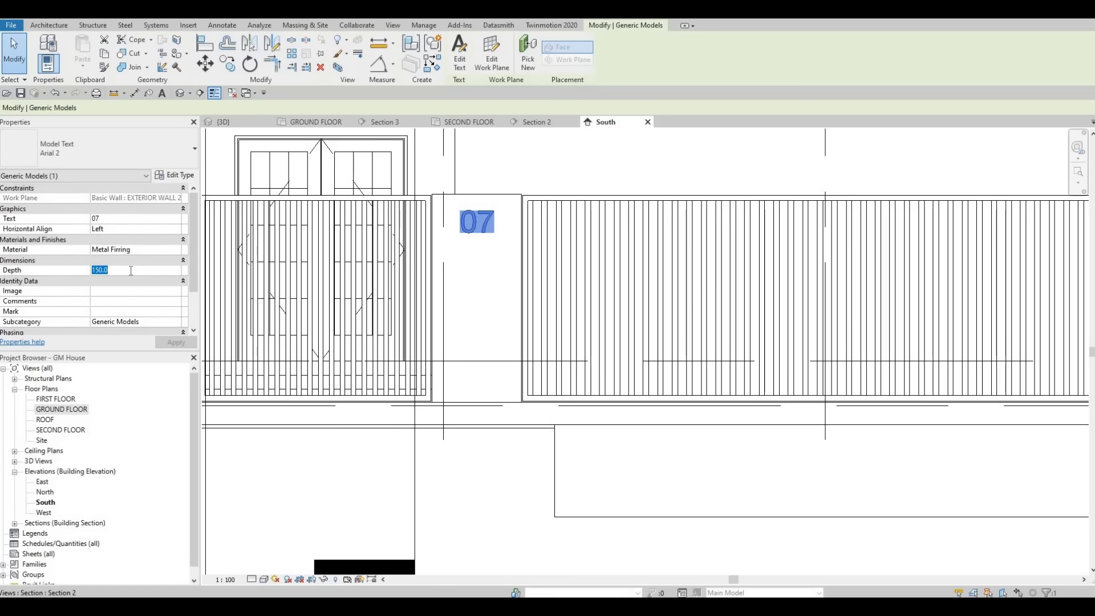
{"action": "type", "text": "5"}
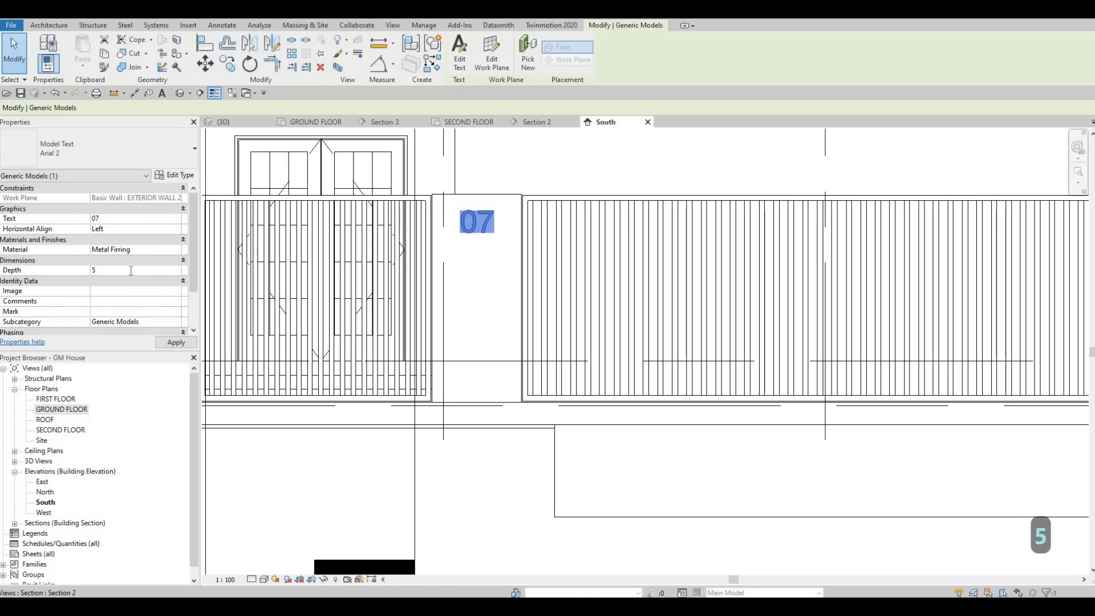
{"action": "key", "text": "BackSpace"}
{"action": "type", "text": "25"}
{"action": "key", "text": "Return"}
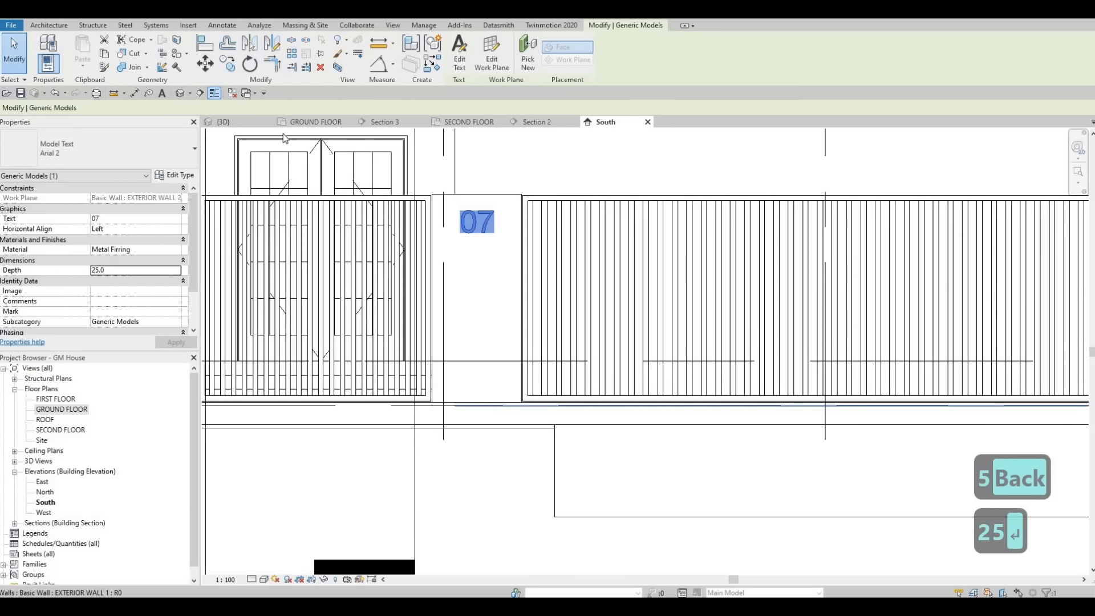
Examine the 07 house number on the gate pillar and the front fence in the 3D view
{"action": "left_click", "coordinate": [224, 122]}
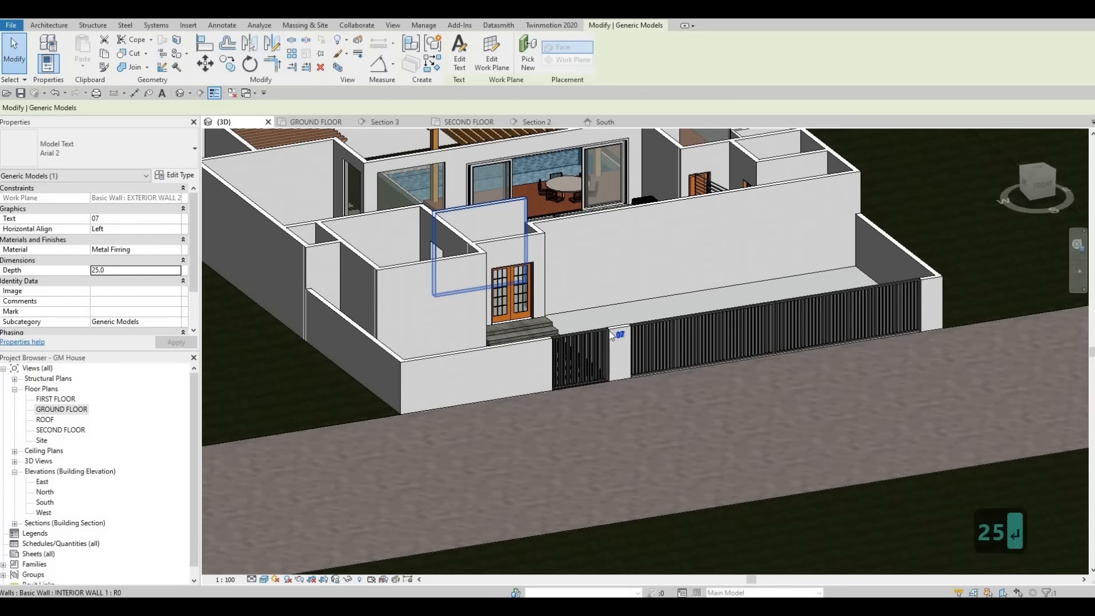
{"action": "key", "text": "Escape"}
{"action": "scroll", "coordinate": [633, 359], "scroll_direction": "up", "scroll_amount": 5}
{"action": "scroll", "coordinate": [626, 352], "scroll_direction": "up", "scroll_amount": 6}
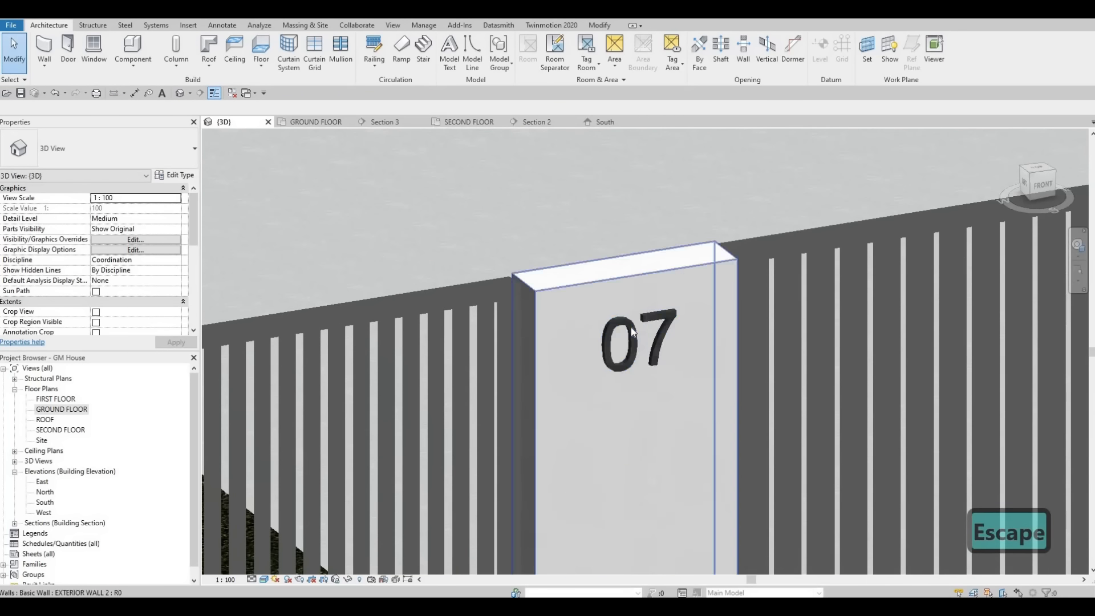
{"action": "scroll", "coordinate": [584, 319], "scroll_direction": "down", "scroll_amount": 9}
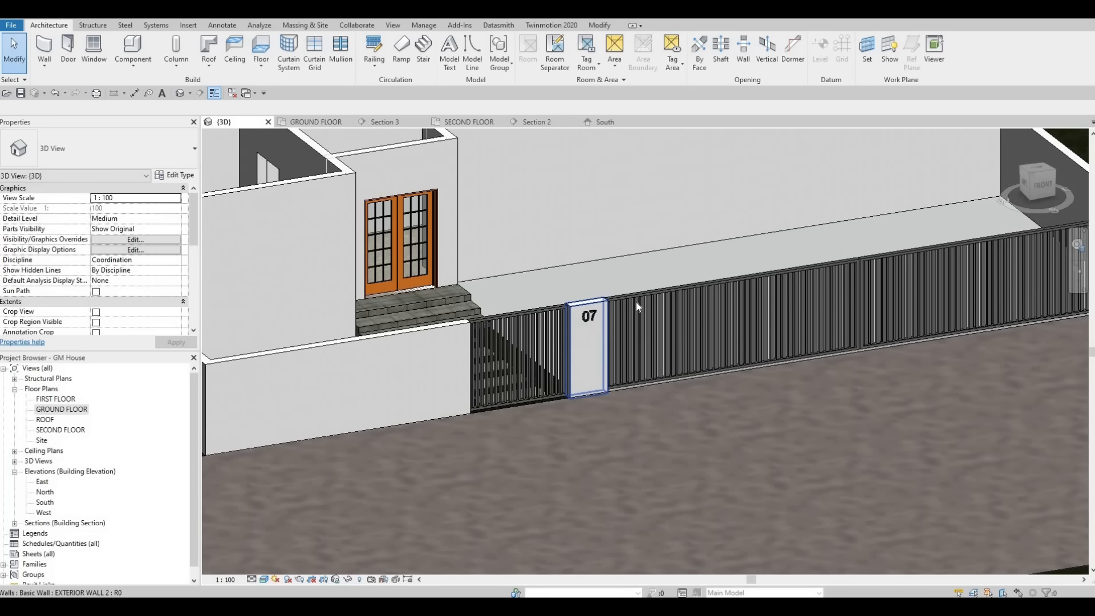
{"action": "middle_click_drag", "start_coordinate": [620, 333], "coordinate": [615, 338]}
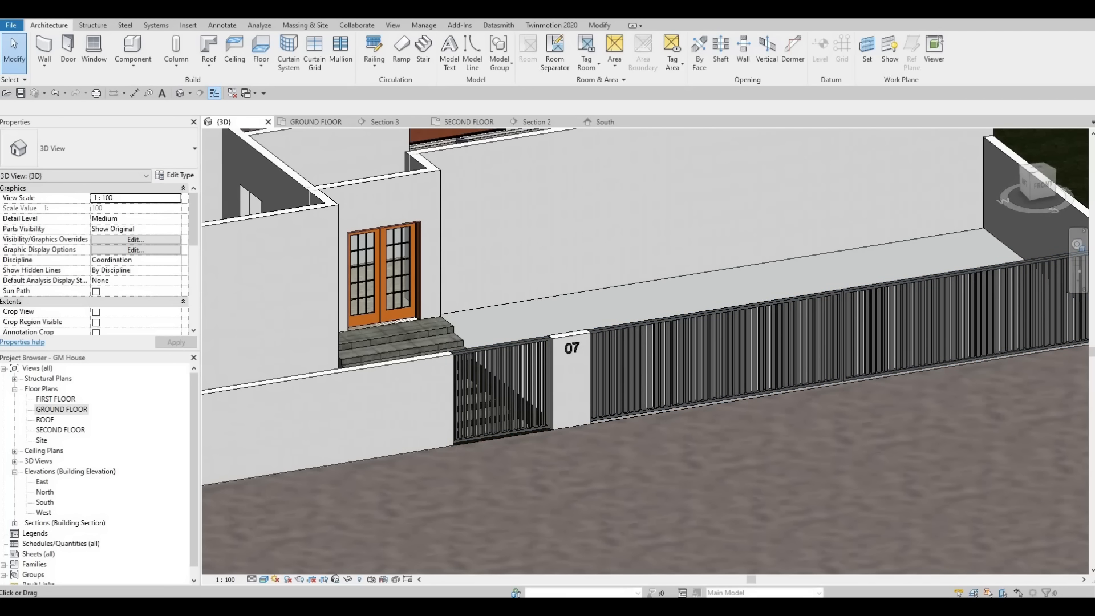
{"action": "scroll", "coordinate": [611, 365], "scroll_direction": "down", "scroll_amount": 3}
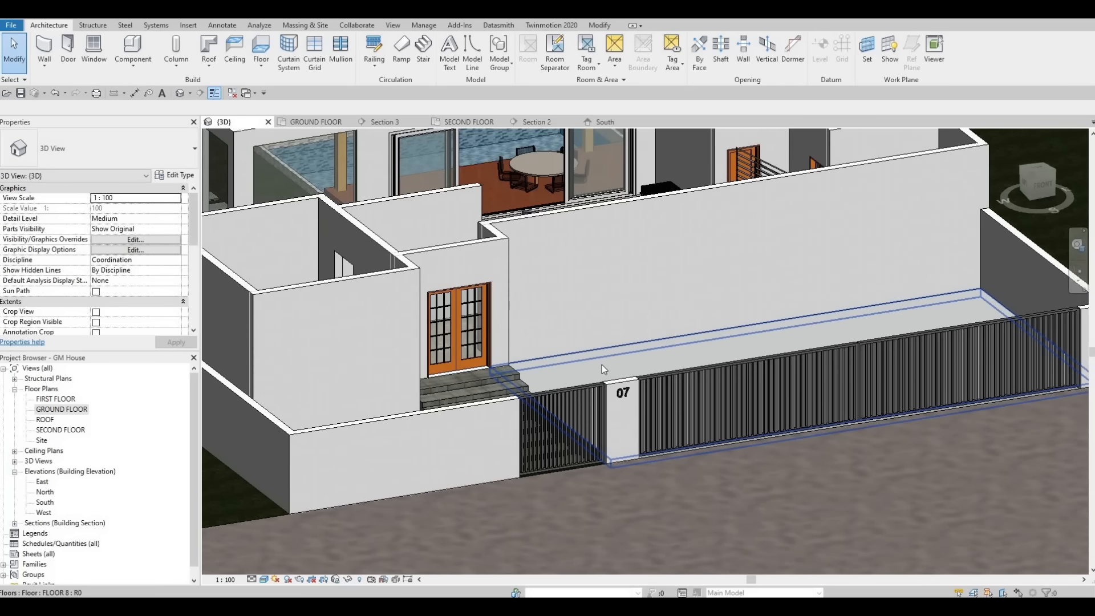
Start the Mullion command and choose the Rectangular Mullion 50mm x 65mm type
{"action": "middle_click_drag", "start_coordinate": [562, 392], "coordinate": [685, 287], "text": "shift"}
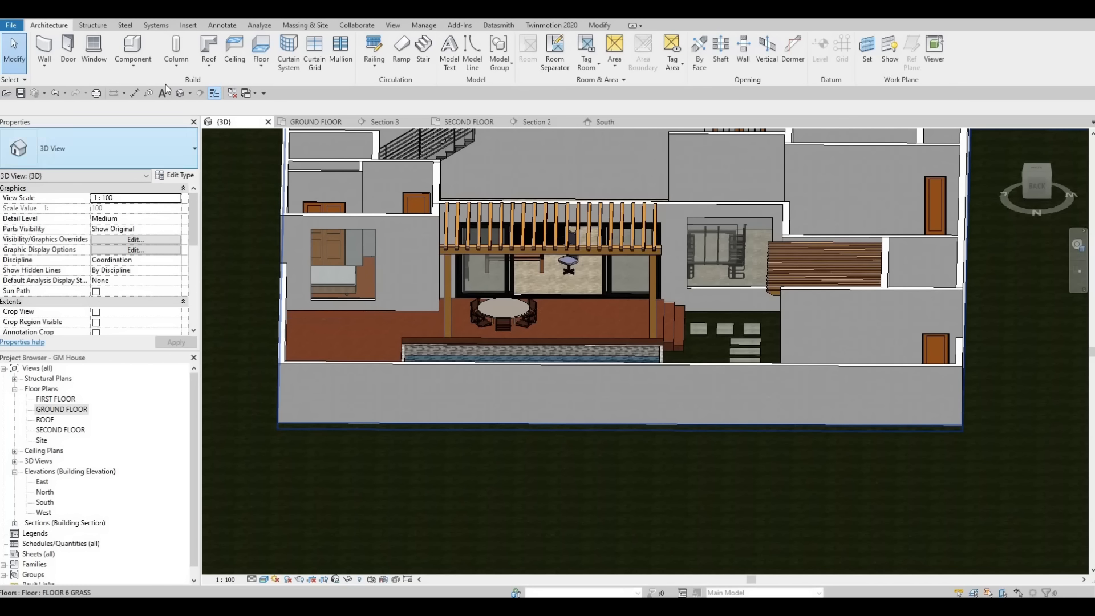
{"action": "left_click", "coordinate": [340, 59]}
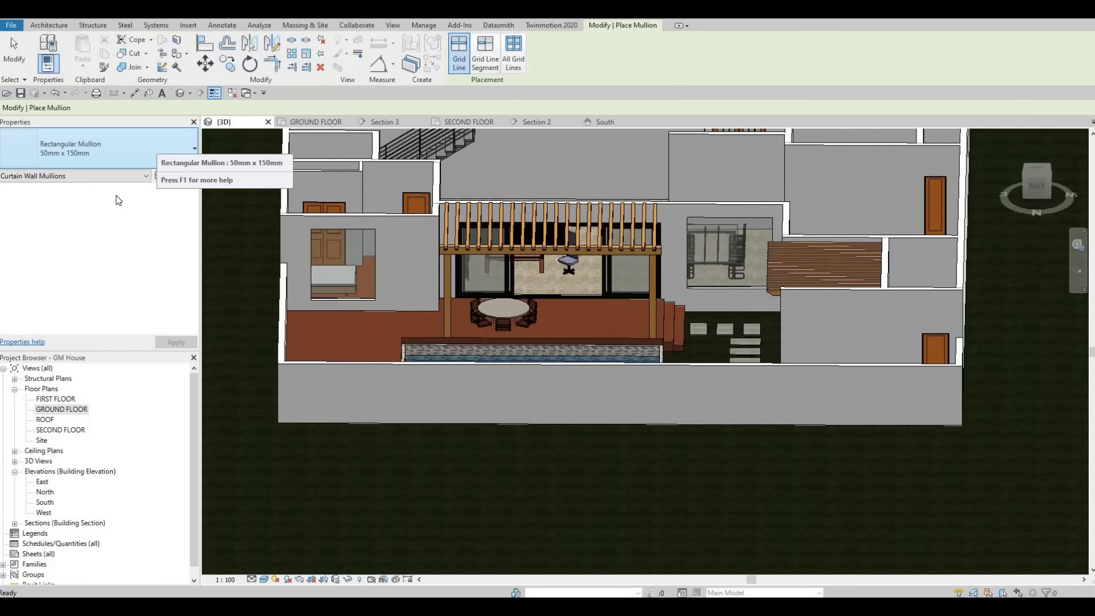
{"action": "left_click", "coordinate": [172, 149]}
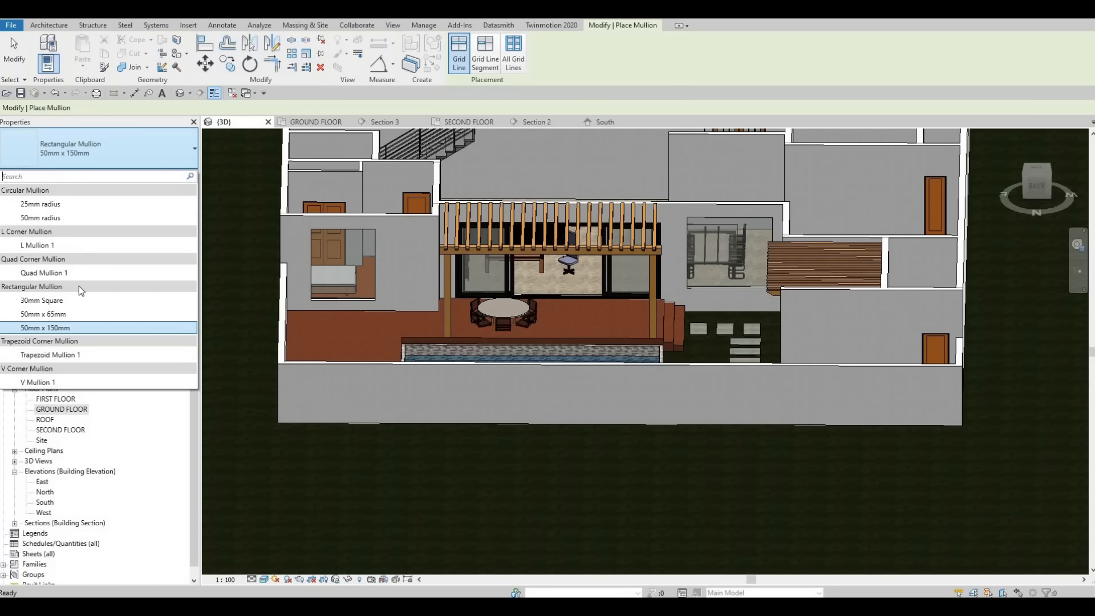
{"action": "left_click", "coordinate": [86, 316]}
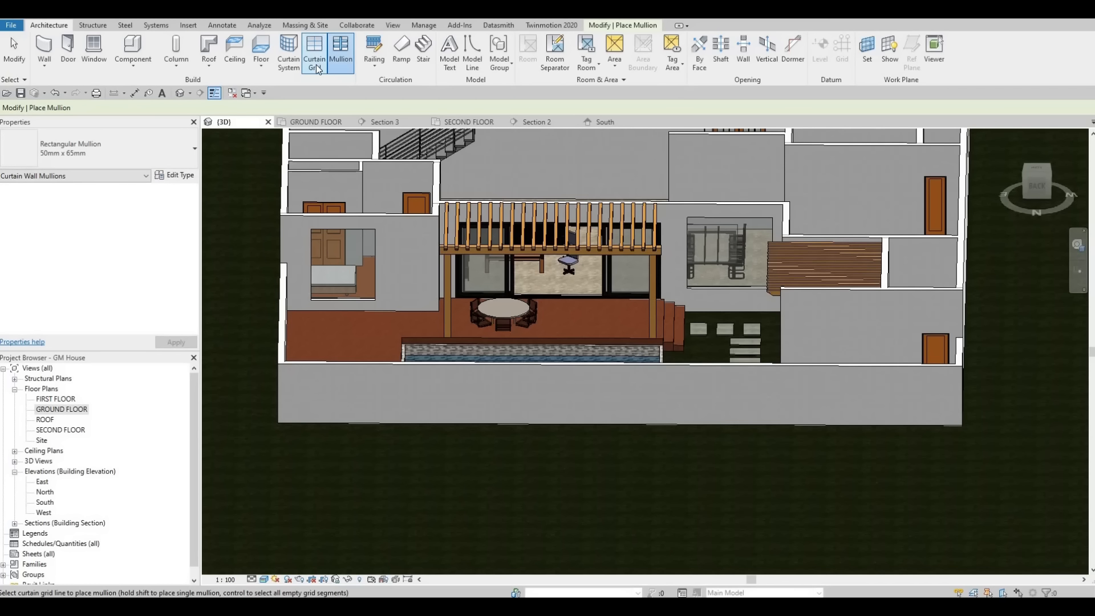
Add curtain grid lines: one vertical midway on the bedroom window, two at thirds on the dining window, and one horizontal on the side window
{"action": "left_click", "coordinate": [315, 63]}
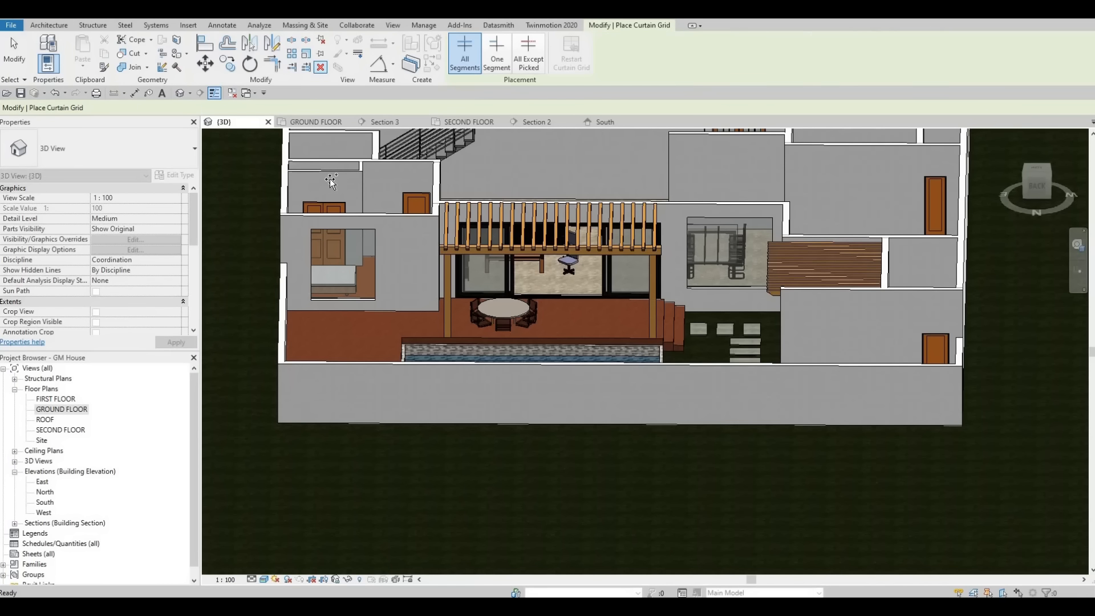
{"action": "left_click", "coordinate": [338, 231]}
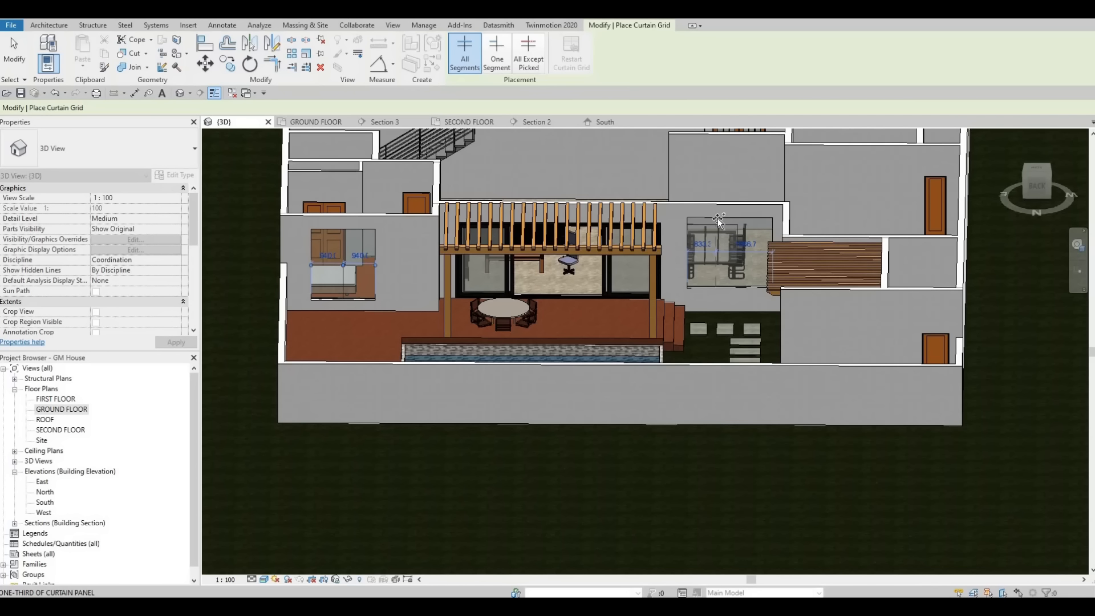
{"action": "scroll", "coordinate": [719, 220], "scroll_direction": "up", "scroll_amount": 2}
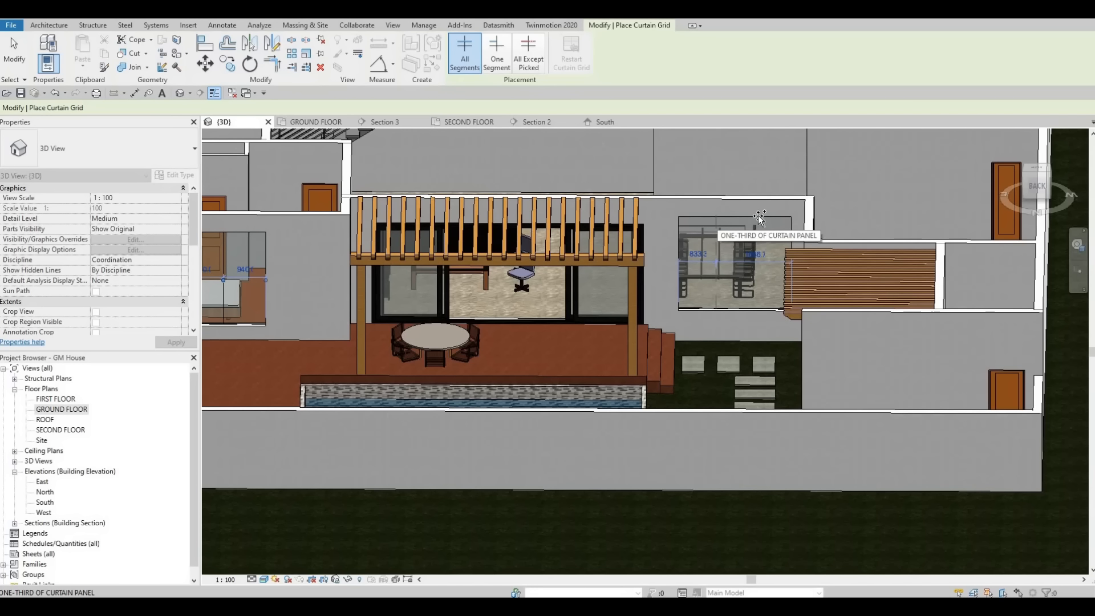
{"action": "left_click", "coordinate": [718, 218]}
{"action": "left_click", "coordinate": [756, 218]}
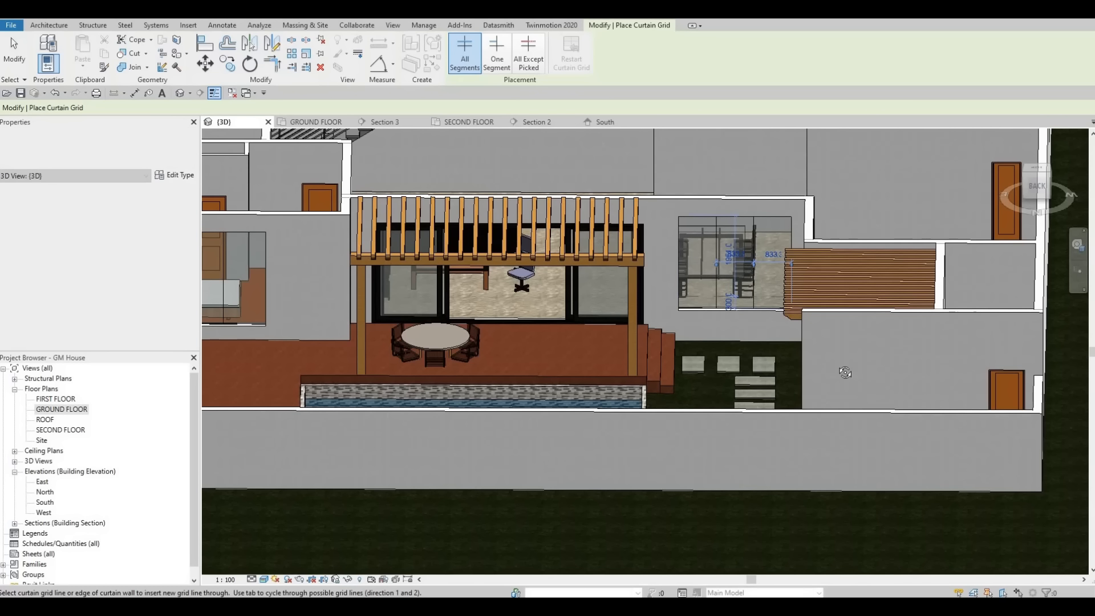
{"action": "middle_click_drag", "start_coordinate": [845, 373], "coordinate": [816, 270], "text": "shift"}
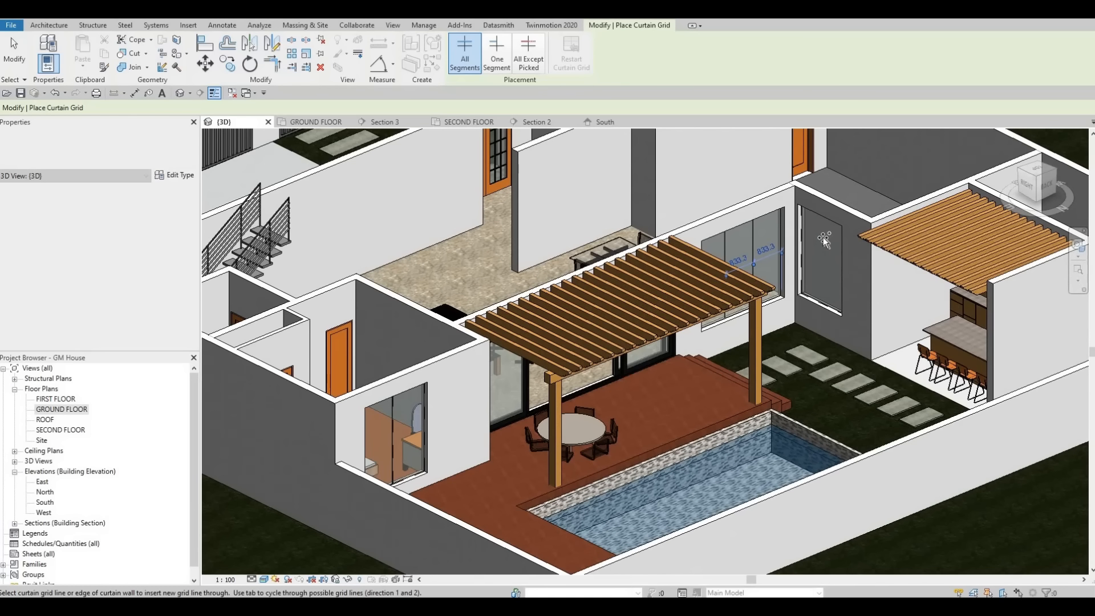
{"action": "left_click", "coordinate": [806, 277]}
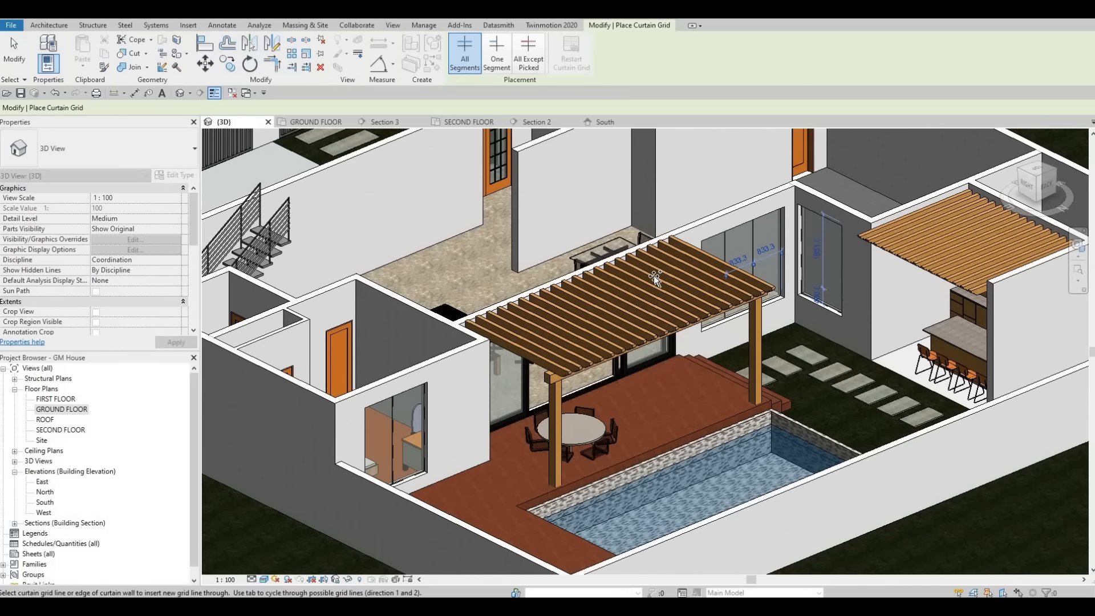
Place 50mm x 65mm mullions on all grid lines of the bedroom and dining windows at the rear
{"action": "middle_click_drag", "start_coordinate": [654, 276], "coordinate": [714, 264], "text": "shift"}
{"action": "scroll", "coordinate": [686, 265], "scroll_direction": "down", "scroll_amount": 2}
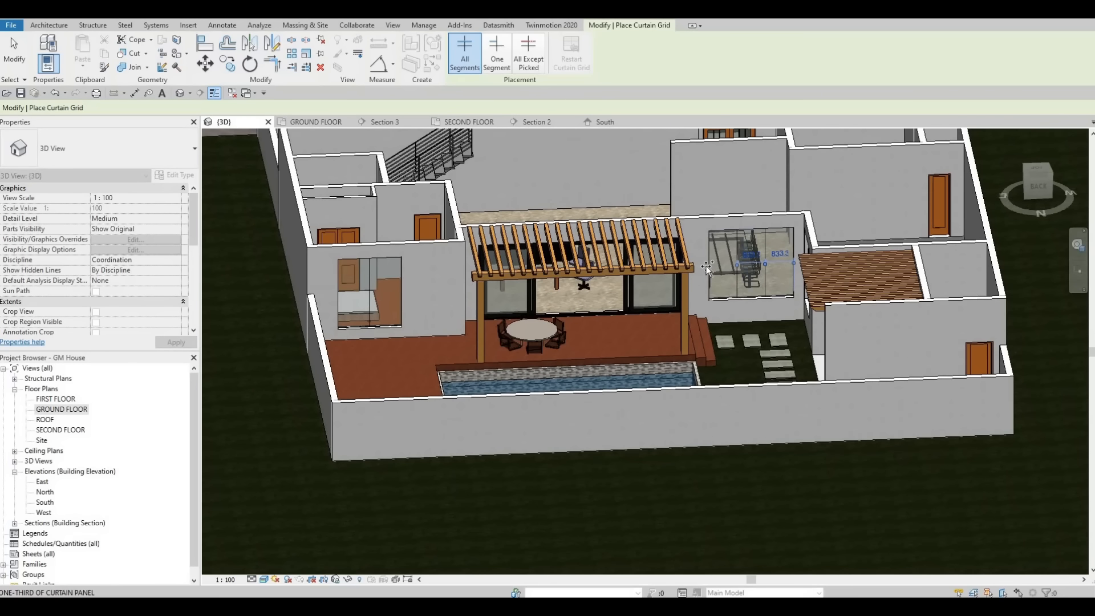
{"action": "scroll", "coordinate": [705, 264], "scroll_direction": "up", "scroll_amount": 1}
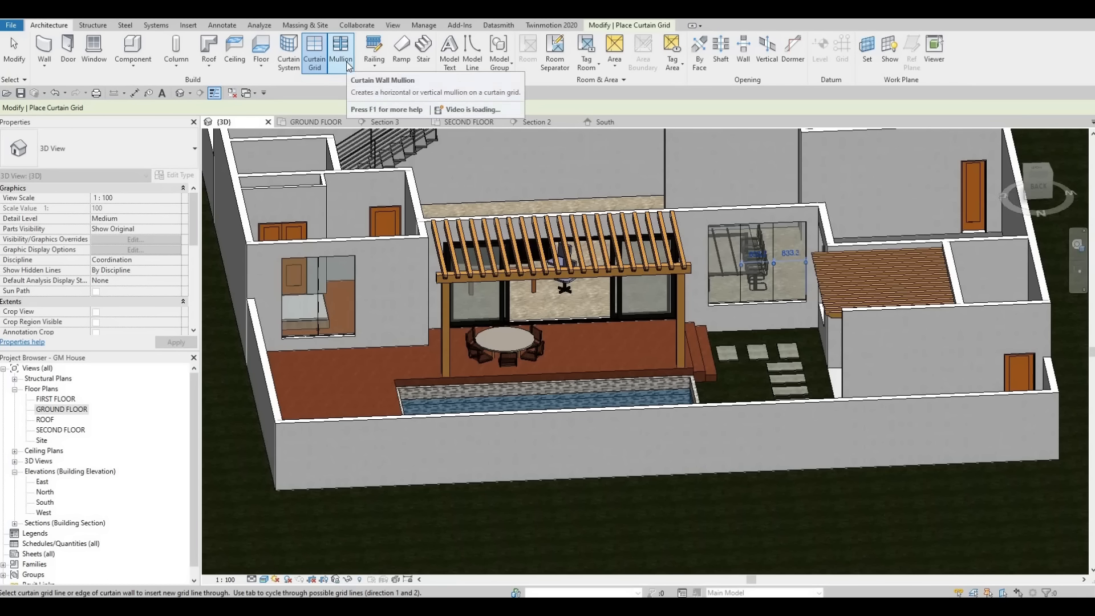
{"action": "left_click", "coordinate": [346, 64]}
{"action": "left_click", "coordinate": [515, 60]}
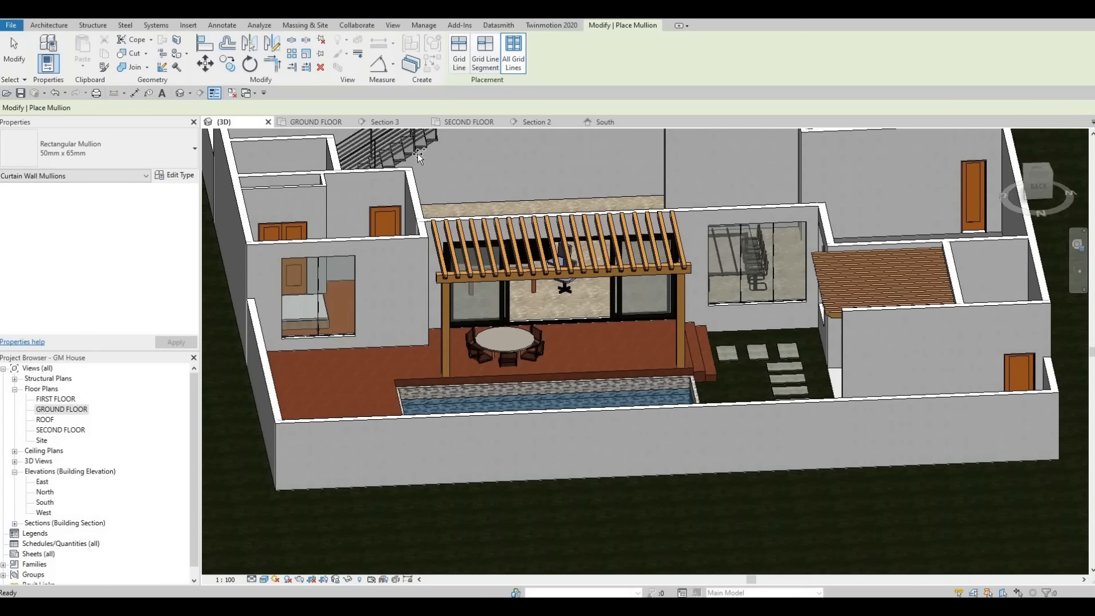
{"action": "left_click", "coordinate": [344, 286]}
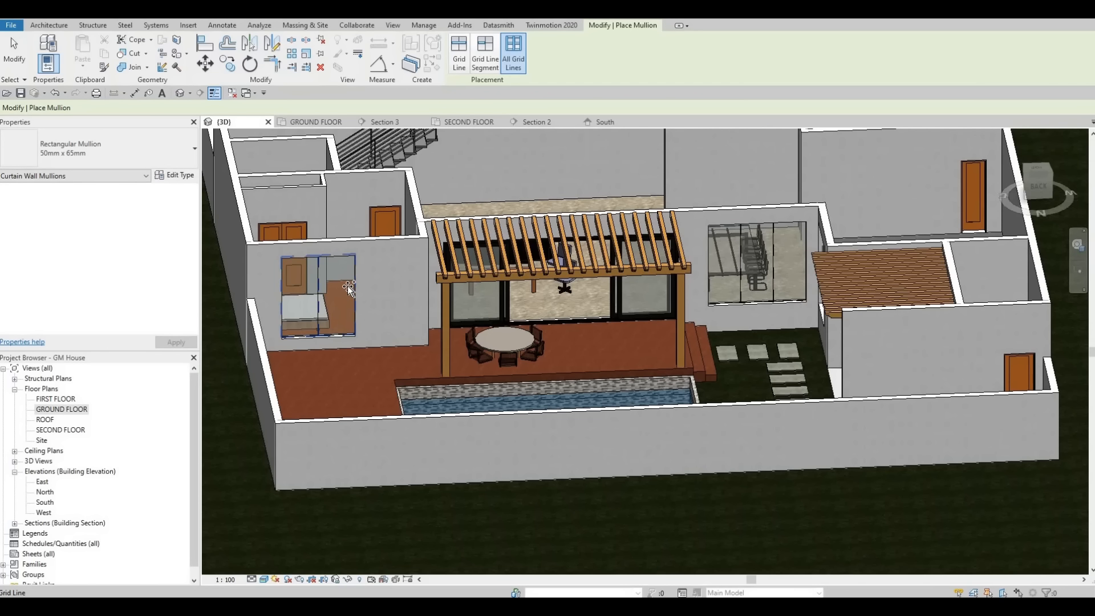
{"action": "left_click", "coordinate": [750, 259]}
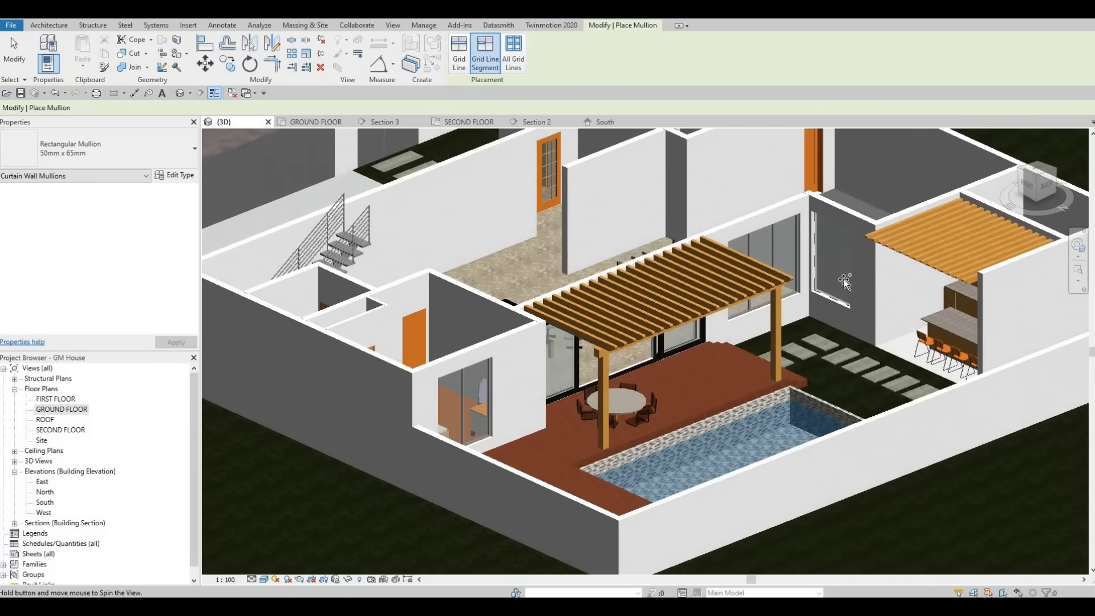
Place 50mm x 65mm mullions on all grid lines of the side window facing the outdoor bar
{"action": "scroll", "coordinate": [839, 280], "scroll_direction": "up", "scroll_amount": 2}
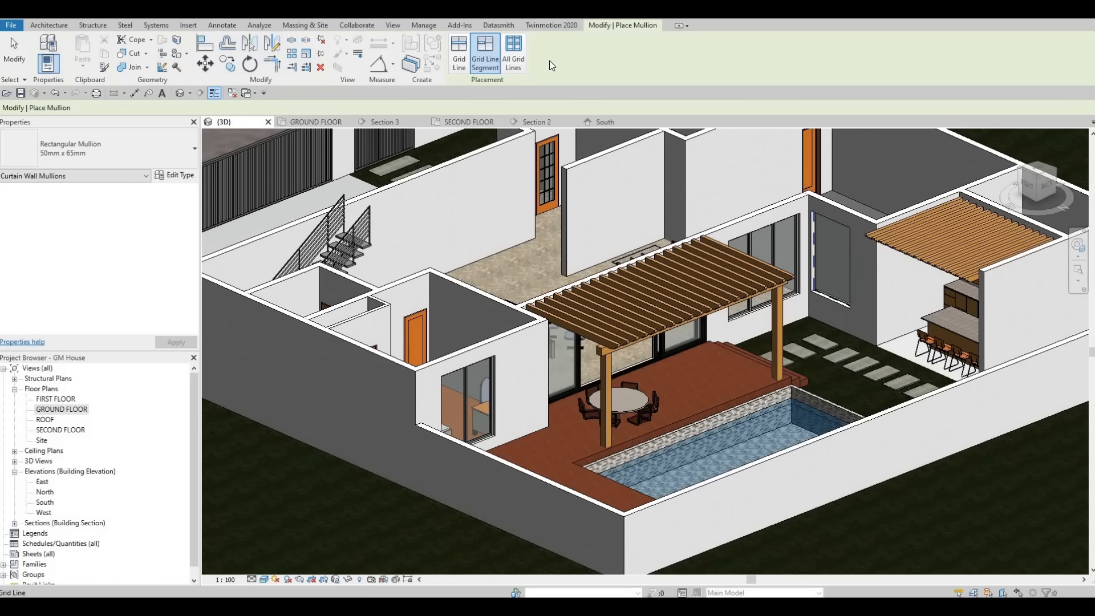
{"action": "left_click", "coordinate": [513, 53]}
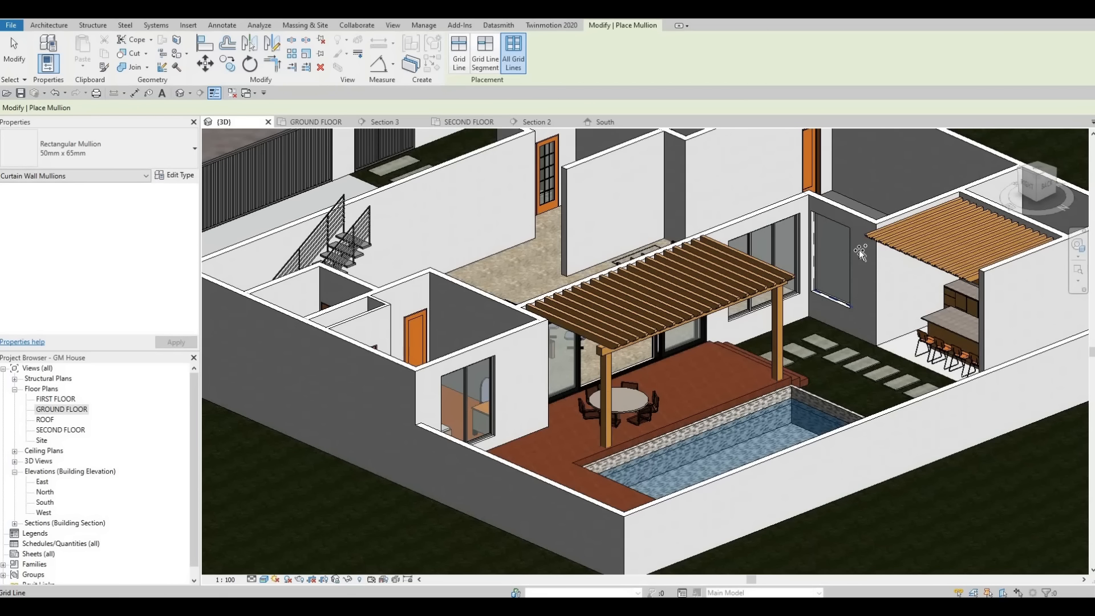
{"action": "scroll", "coordinate": [860, 251], "scroll_direction": "down", "scroll_amount": 3}
{"action": "scroll", "coordinate": [850, 252], "scroll_direction": "up", "scroll_amount": 5}
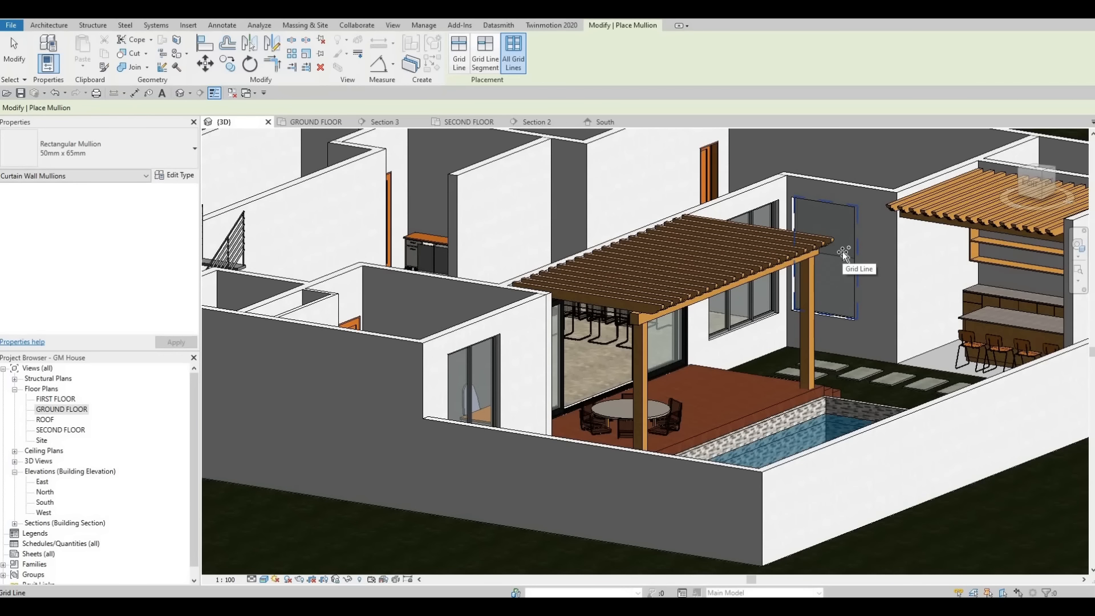
{"action": "middle_click_drag", "start_coordinate": [735, 332], "coordinate": [736, 388], "text": "shift"}
{"action": "scroll", "coordinate": [798, 302], "scroll_direction": "up", "scroll_amount": 3}
{"action": "scroll", "coordinate": [730, 354], "scroll_direction": "down", "scroll_amount": 3}
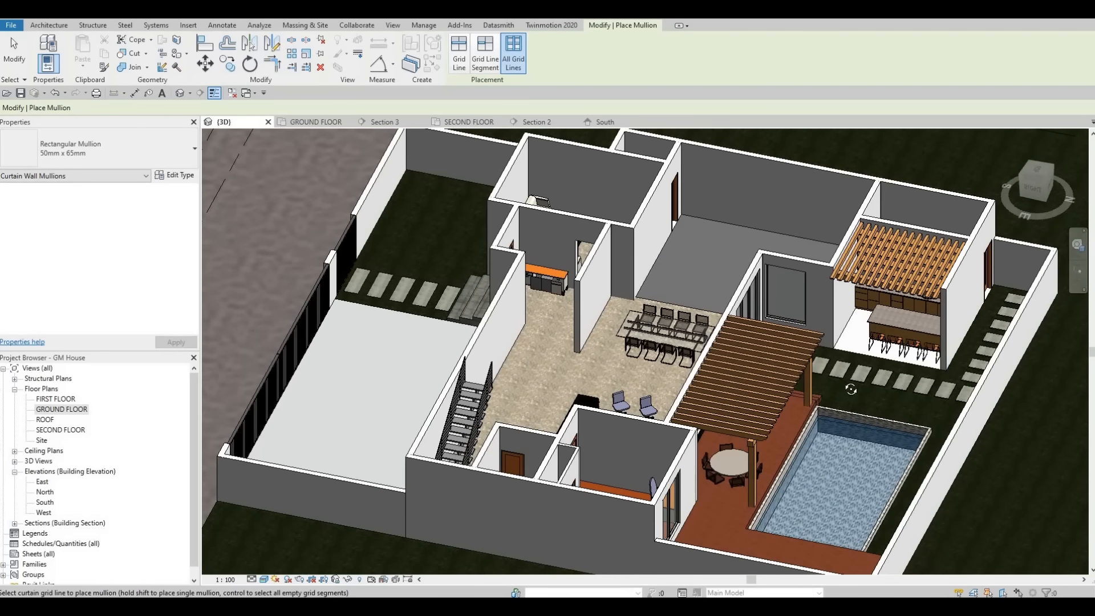
{"action": "middle_click_drag", "start_coordinate": [564, 365], "coordinate": [697, 325], "text": "shift"}
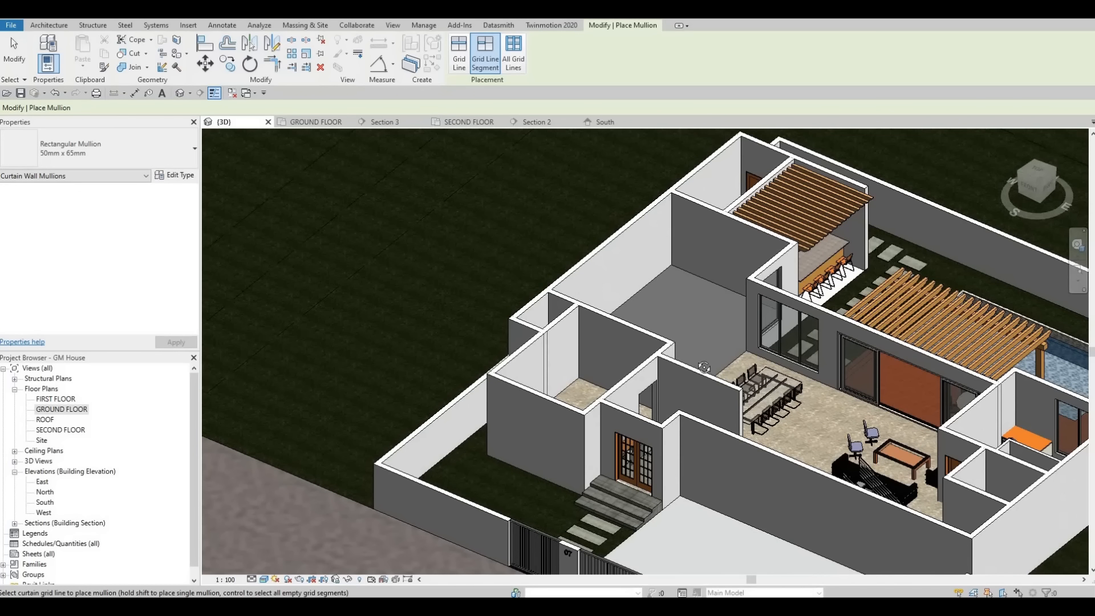
{"action": "middle_click_drag", "start_coordinate": [739, 374], "coordinate": [577, 244], "text": "shift"}
{"action": "mouse_move", "coordinate": [650, 320]}
{"action": "middle_mouse_down", "text": "shift"}
{"action": "mouse_move", "coordinate": [690, 351]}
{"action": "mouse_move", "coordinate": [649, 314]}
{"action": "middle_mouse_up", "text": "shift"}
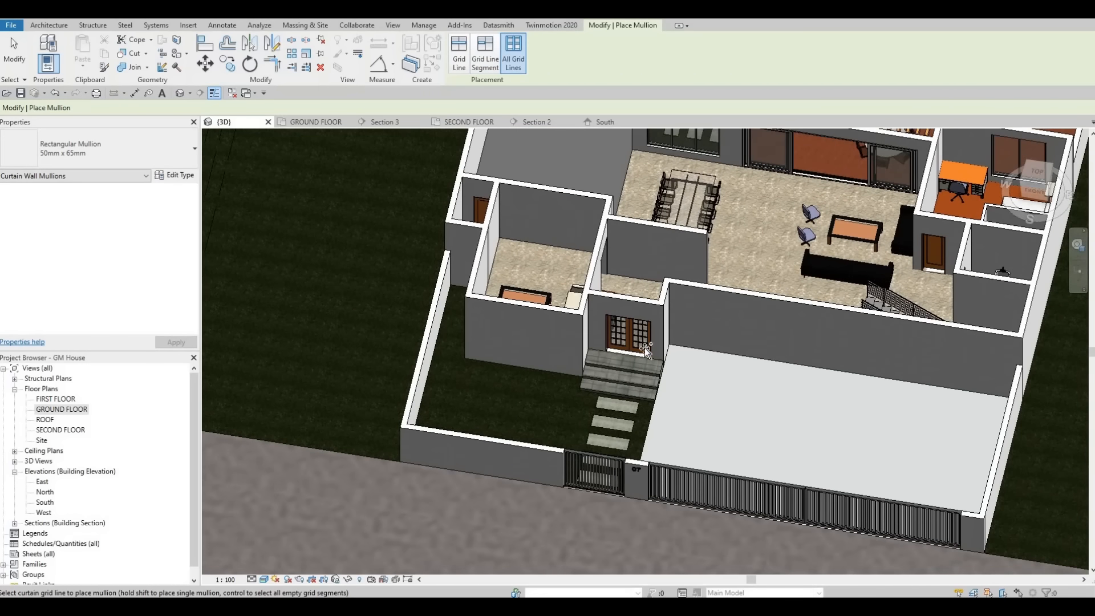
Open the GROUND FLOOR plan view and bring the dining area with its rear curtain window into view
{"action": "scroll", "coordinate": [650, 314], "scroll_direction": "up", "scroll_amount": 2}
{"action": "middle_click_drag", "start_coordinate": [730, 291], "coordinate": [768, 228], "text": "shift"}
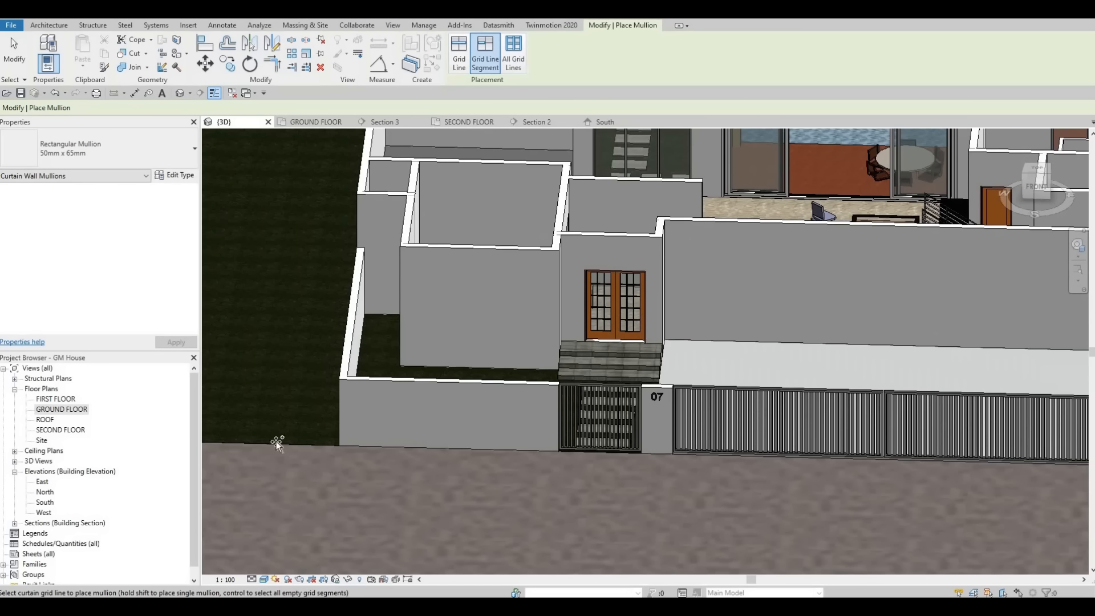
{"action": "middle_click_drag", "start_coordinate": [276, 443], "coordinate": [75, 414], "text": "shift"}
{"action": "double_click", "coordinate": [73, 411]}
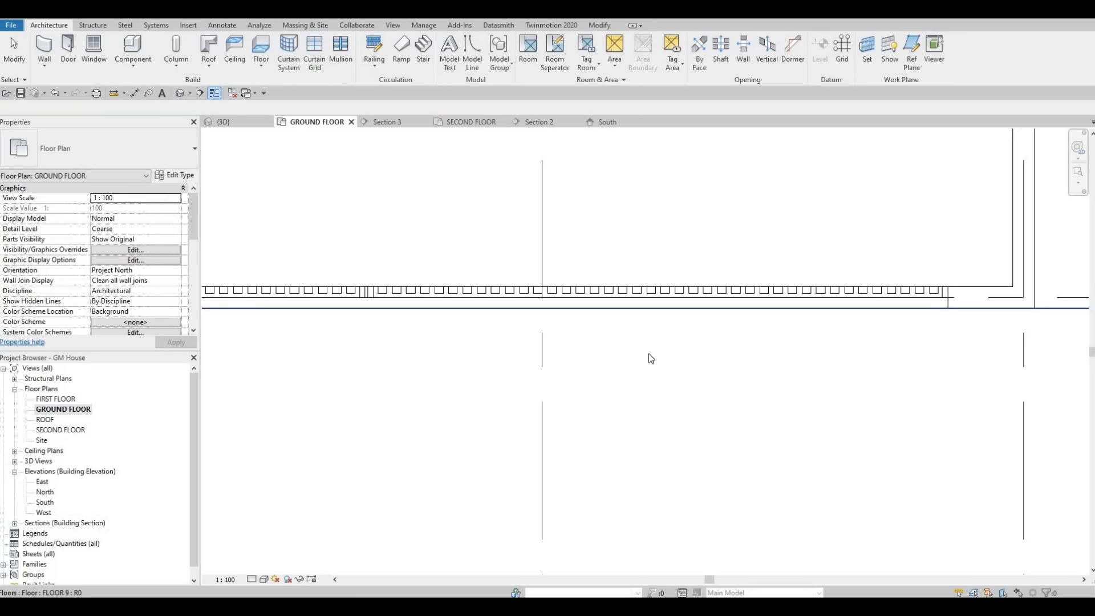
{"action": "scroll", "coordinate": [635, 293], "scroll_direction": "down", "scroll_amount": 1}
{"action": "middle_click_drag", "start_coordinate": [635, 293], "coordinate": [829, 431]}
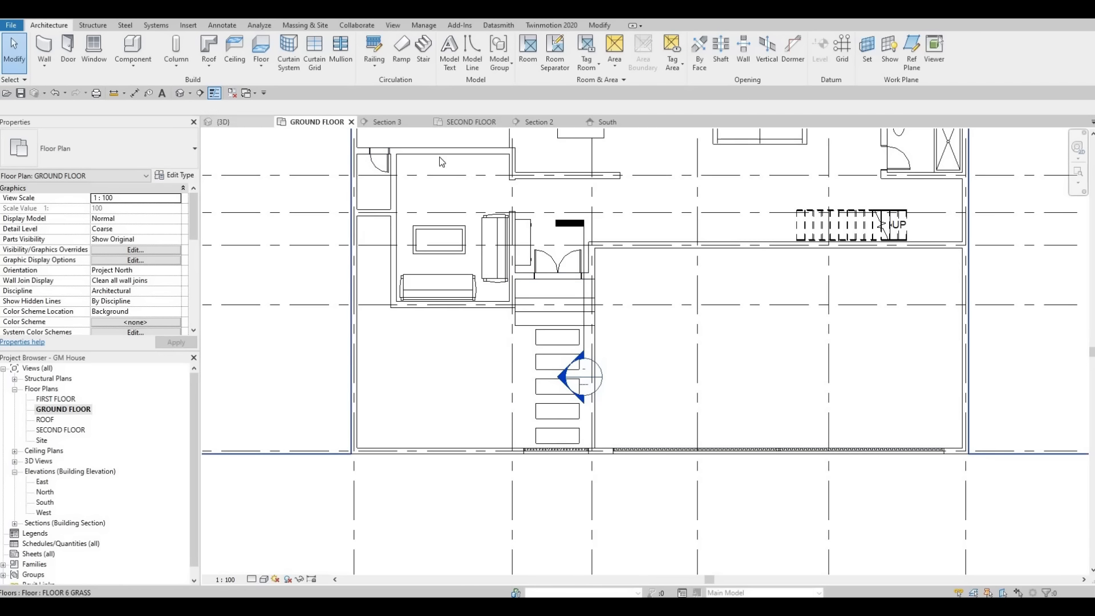
{"action": "middle_click_drag", "start_coordinate": [474, 243], "coordinate": [467, 277]}
{"action": "scroll", "coordinate": [466, 285], "scroll_direction": "down", "scroll_amount": 1}
{"action": "middle_click_drag", "start_coordinate": [522, 142], "coordinate": [515, 288]}
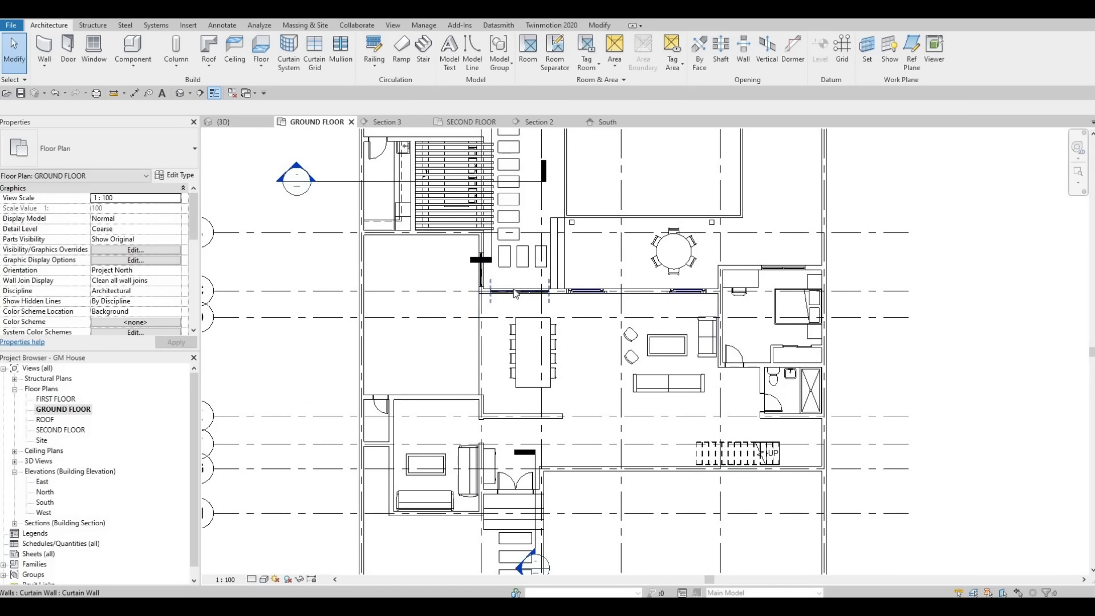
{"action": "scroll", "coordinate": [513, 289], "scroll_direction": "up", "scroll_amount": 1}
{"action": "left_click", "coordinate": [514, 293]}
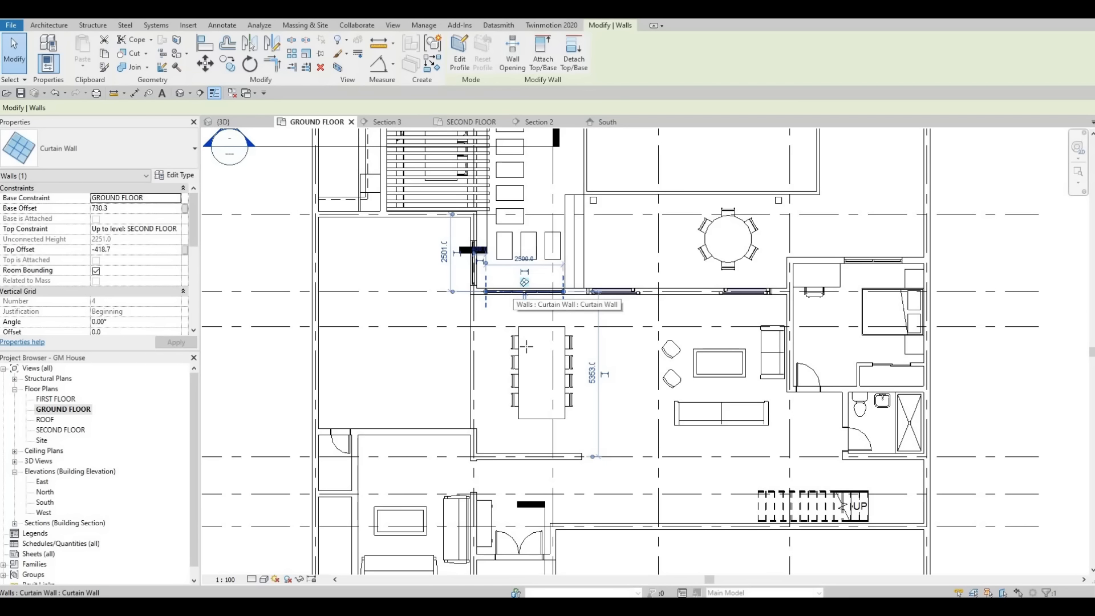
{"action": "key", "text": "c"}
{"action": "key", "text": "s"}
{"action": "middle_click_drag", "start_coordinate": [602, 546], "coordinate": [601, 384]}
{"action": "scroll", "coordinate": [543, 373], "scroll_direction": "up", "scroll_amount": 1}
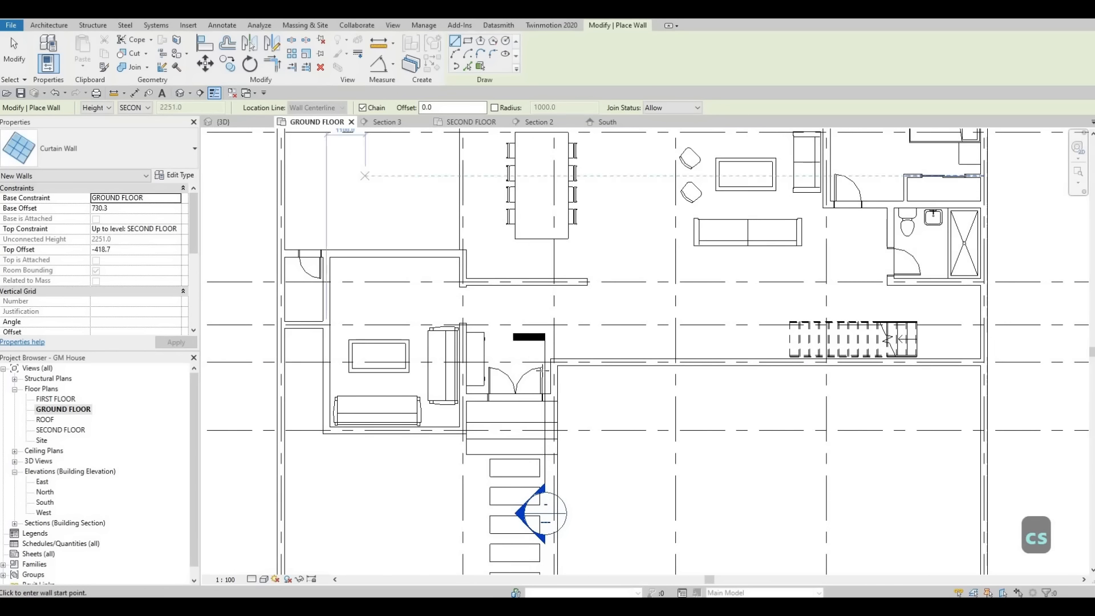
{"action": "scroll", "coordinate": [563, 384], "scroll_direction": "up", "scroll_amount": 3}
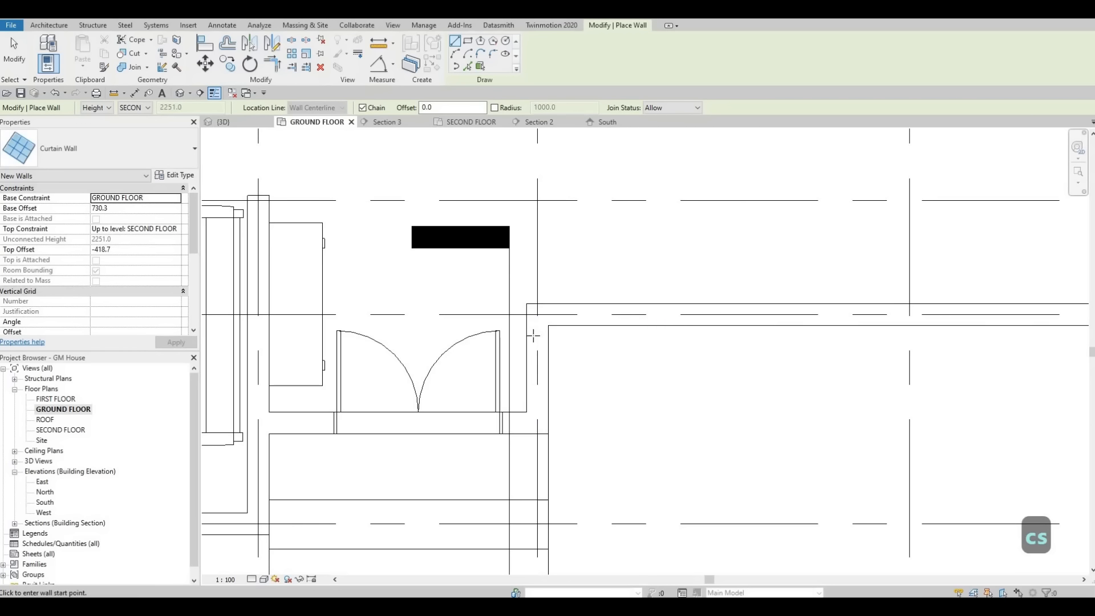
{"action": "left_click", "coordinate": [535, 336]}
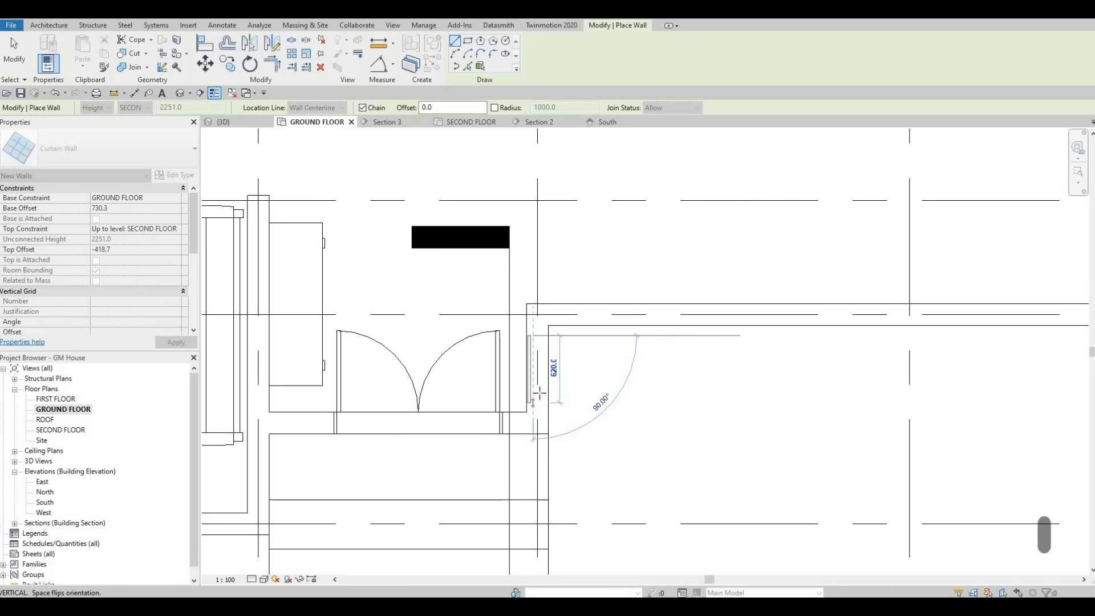
{"action": "key", "text": "Escape"}
{"action": "key", "text": "c"}
{"action": "key", "text": "m"}
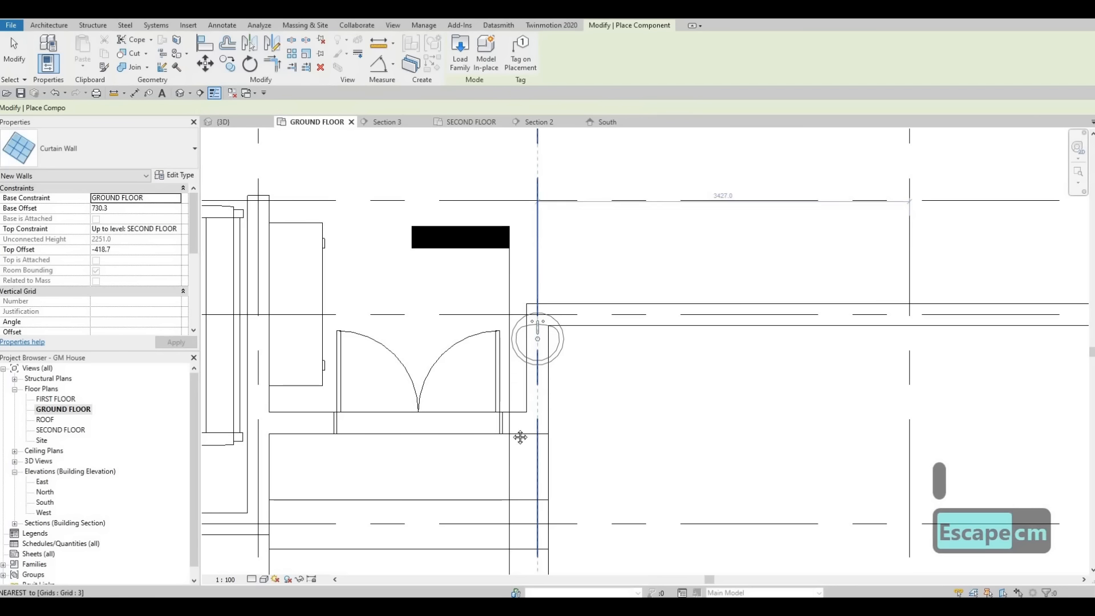
{"action": "key", "text": "Escape"}
{"action": "key", "text": "Escape"}
{"action": "scroll", "coordinate": [479, 240], "scroll_direction": "down", "scroll_amount": 5}
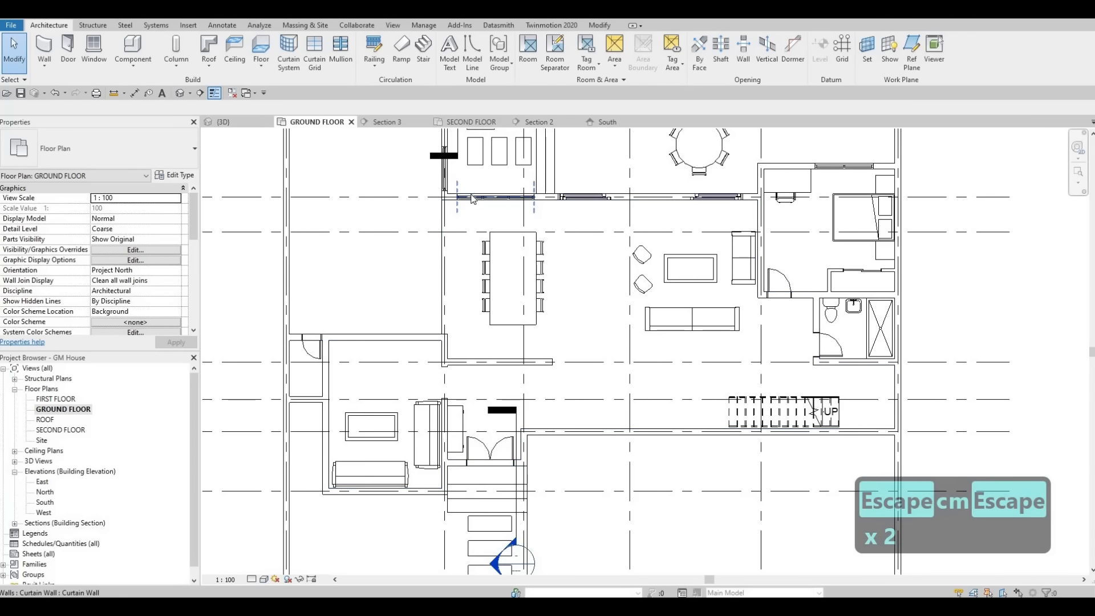
Draw a curtain wall like the dining window, about 760 mm long, inside the short exterior wall beside the entrance double door
{"action": "left_click", "coordinate": [472, 197]}
{"action": "key", "text": "c"}
{"action": "key", "text": "s"}
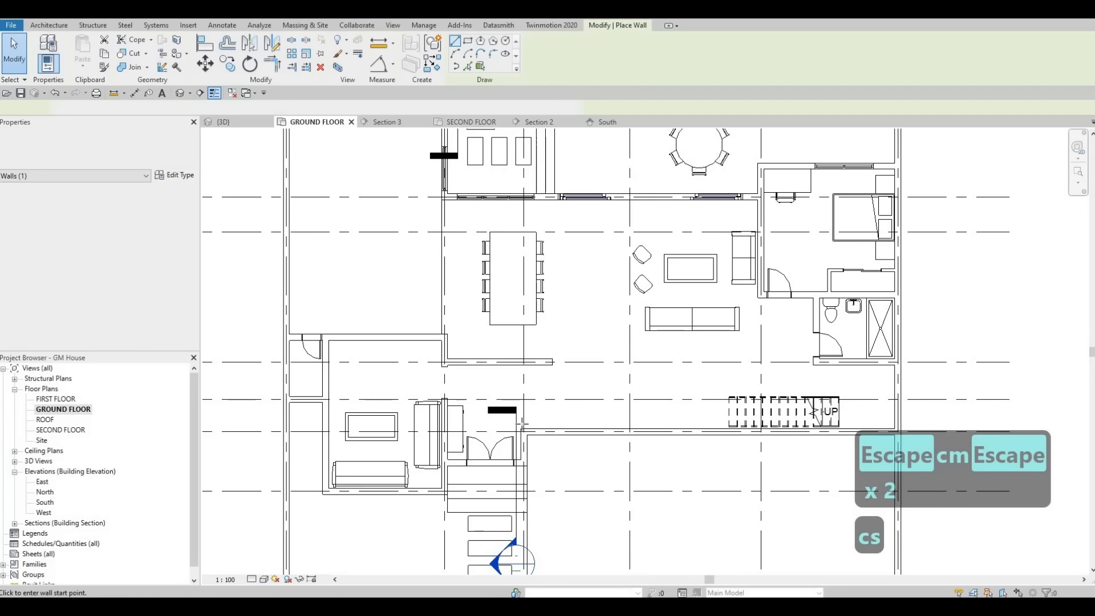
{"action": "scroll", "coordinate": [522, 445], "scroll_direction": "up", "scroll_amount": 4}
{"action": "left_click", "coordinate": [525, 435]}
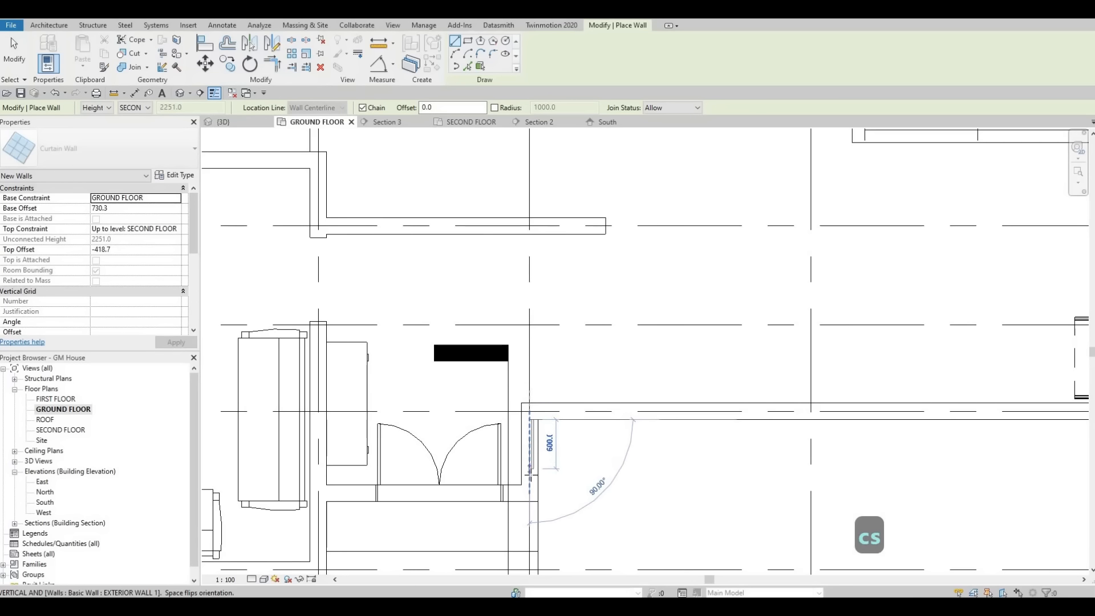
{"action": "scroll", "coordinate": [531, 479], "scroll_direction": "up", "scroll_amount": 2}
{"action": "left_click", "coordinate": [534, 450]}
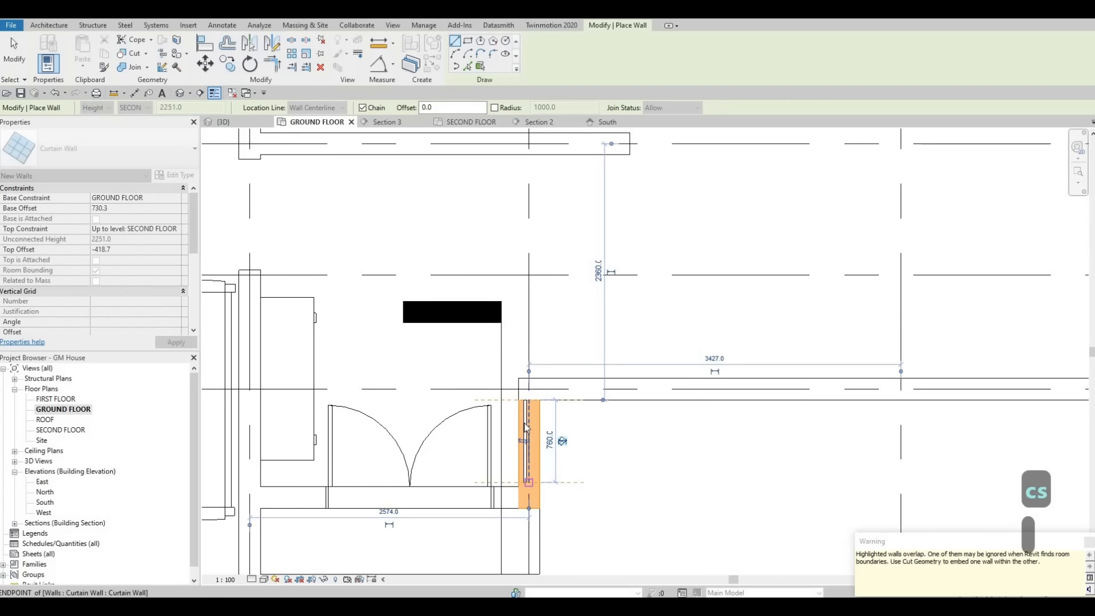
{"action": "scroll", "coordinate": [530, 449], "scroll_direction": "up", "scroll_amount": 2}
{"action": "key", "text": "Escape"}
{"action": "key", "text": "Escape"}
{"action": "key", "text": "Escape"}
Pull both ends of the new entrance curtain wall inward, shortening it to about 560 mm
{"action": "left_click", "coordinate": [527, 392]}
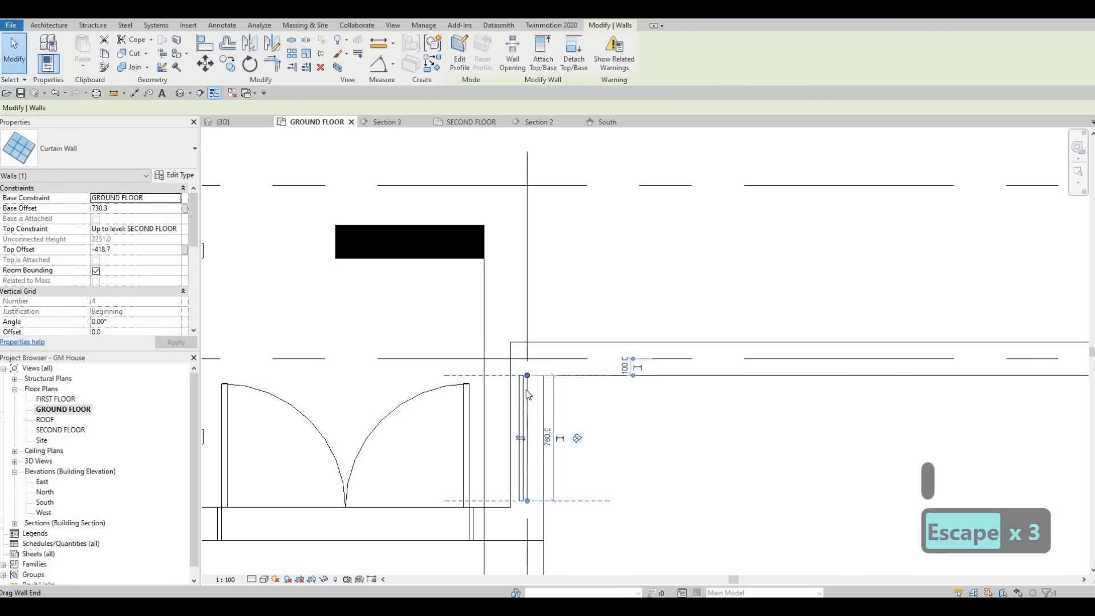
{"action": "left_click_drag", "start_coordinate": [527, 376], "coordinate": [527, 392]}
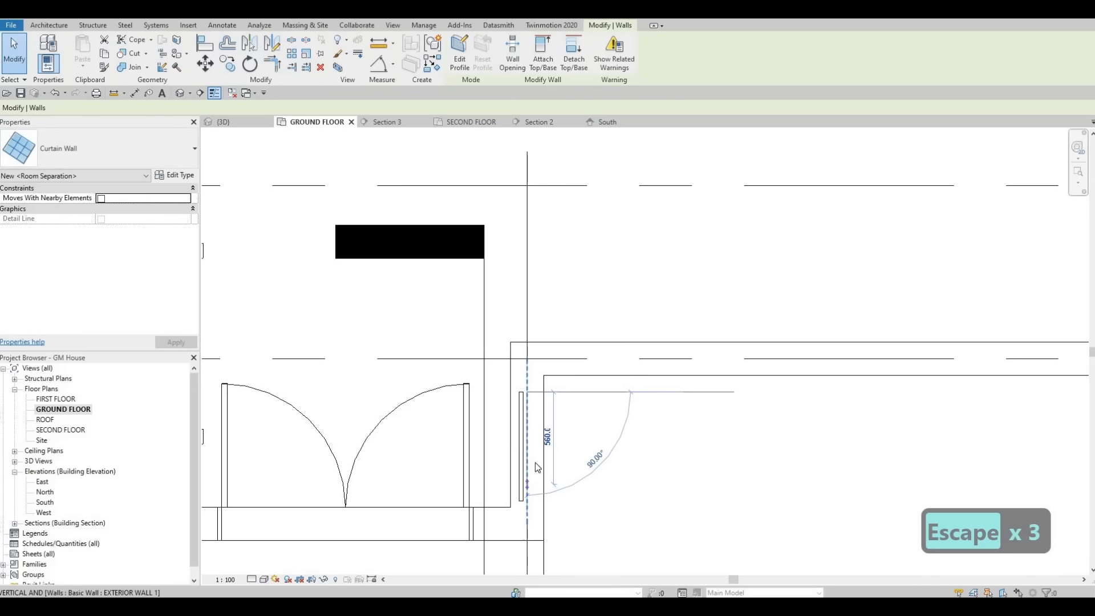
{"action": "key", "text": "Escape"}
{"action": "scroll", "coordinate": [531, 433], "scroll_direction": "down", "scroll_amount": 2}
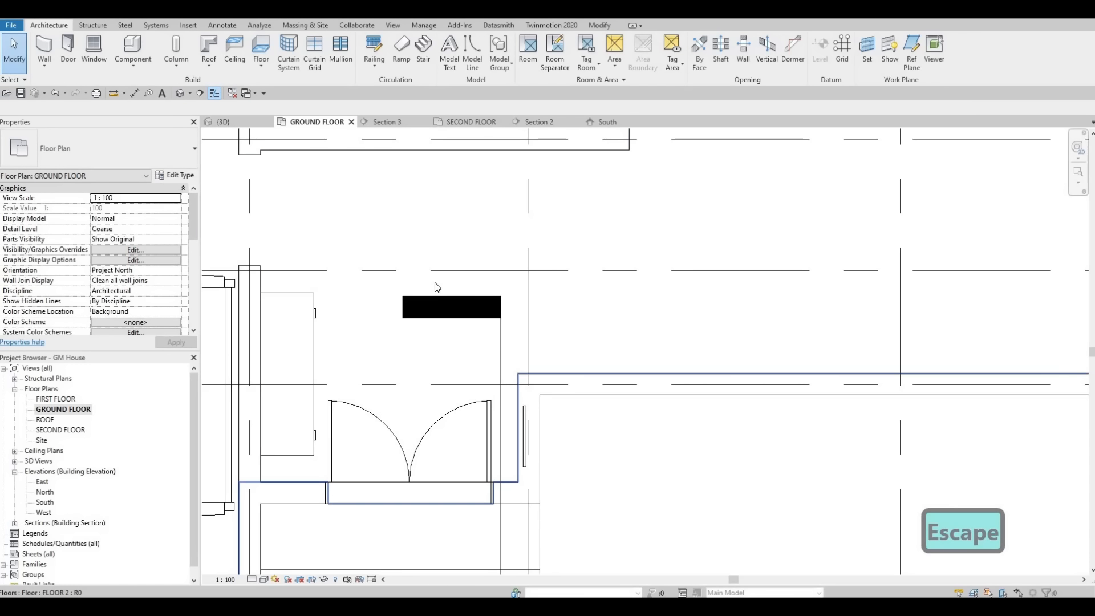
In the 3D view, cut the exterior wall beside the entrance door with the new narrow curtain wall
{"action": "left_click", "coordinate": [231, 123]}
{"action": "scroll", "coordinate": [447, 301], "scroll_direction": "up", "scroll_amount": 3}
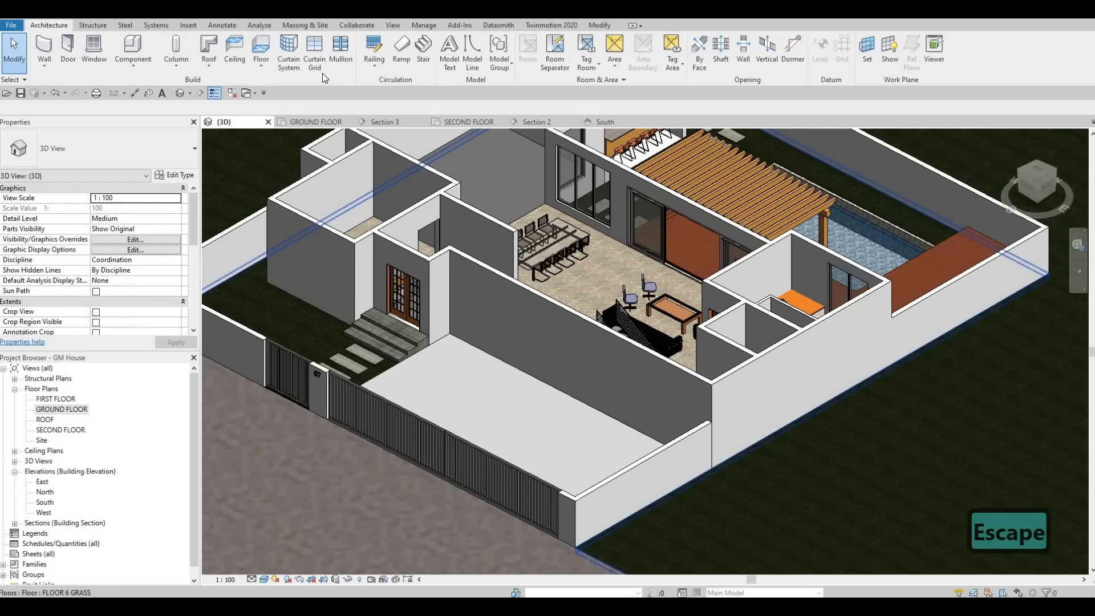
{"action": "left_click", "coordinate": [599, 25]}
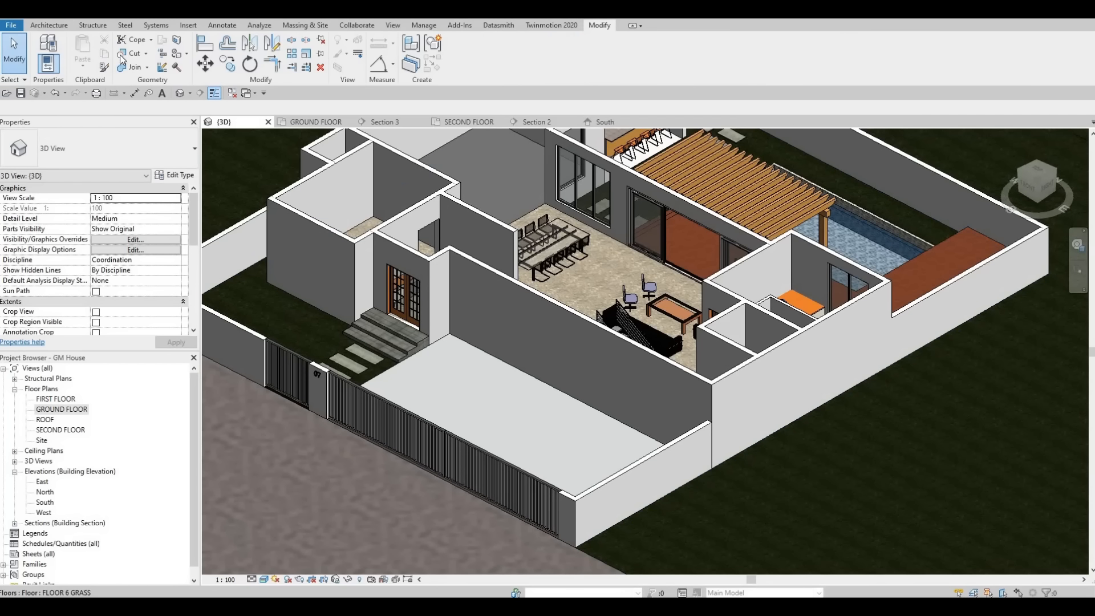
{"action": "left_click", "coordinate": [442, 279]}
{"action": "left_click", "coordinate": [432, 199]}
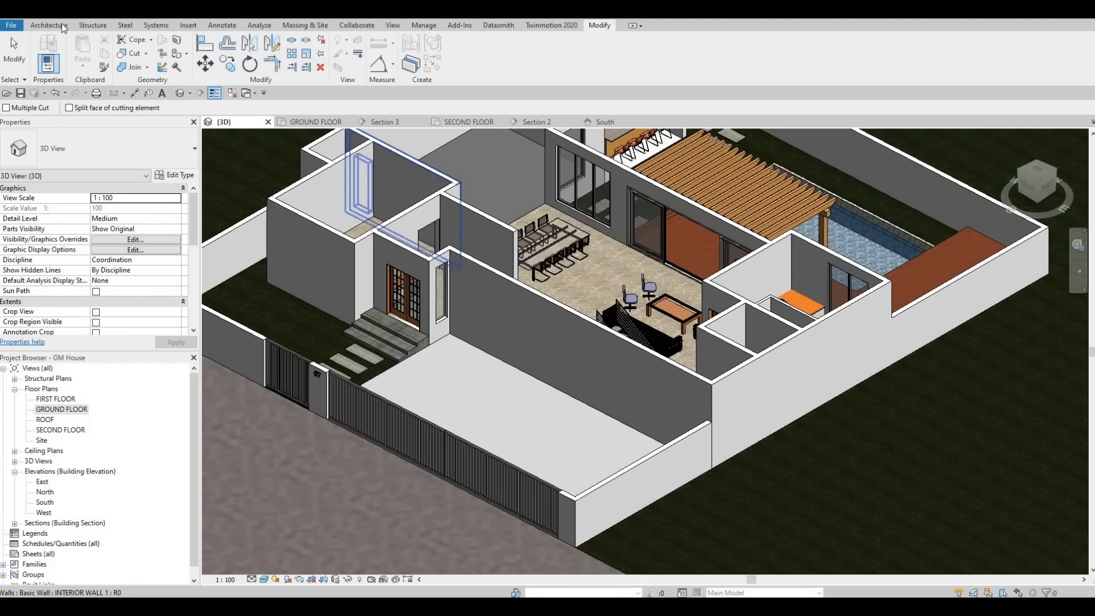
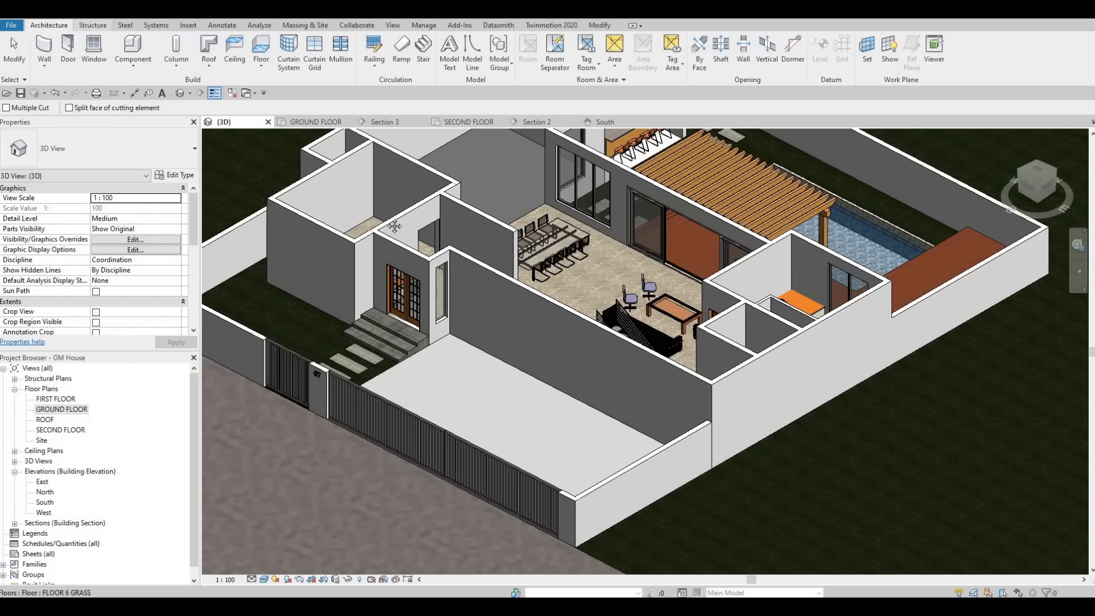
{"action": "key", "text": "Escape"}
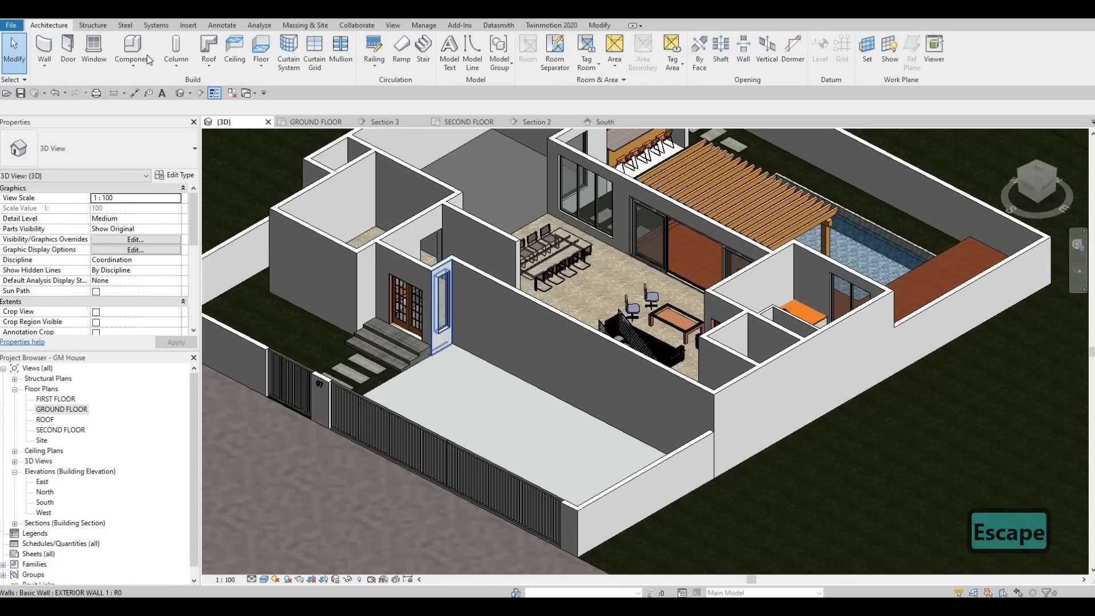
Place Rectangular Mullion 50mm x 65mm on all grid lines of the narrow window beside the entrance door
{"action": "left_click", "coordinate": [188, 26]}
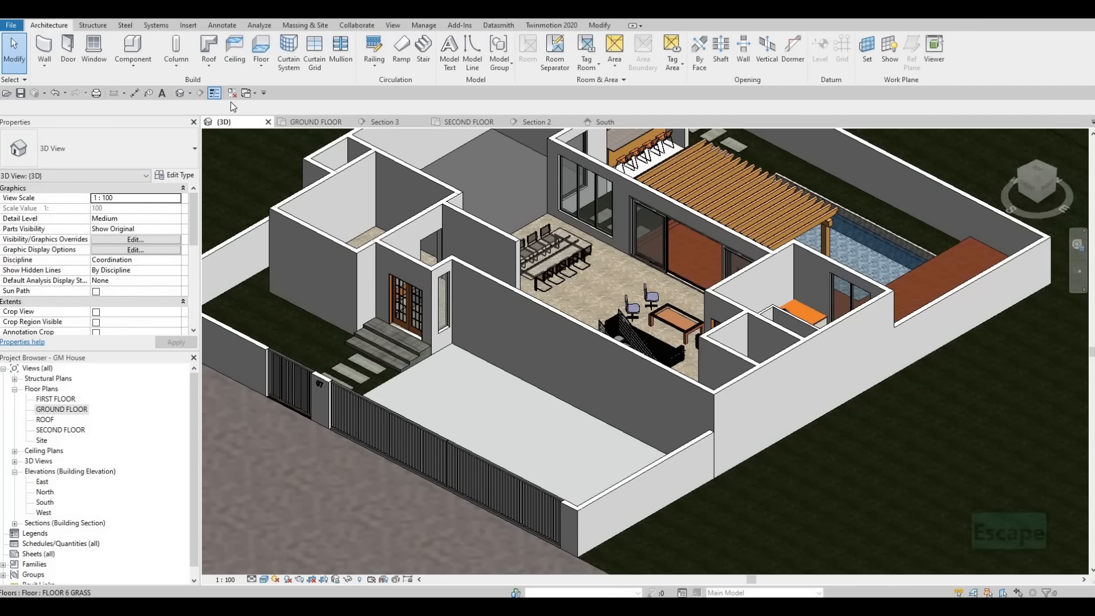
{"action": "key", "text": "F1"}
{"action": "key", "text": "F1"}
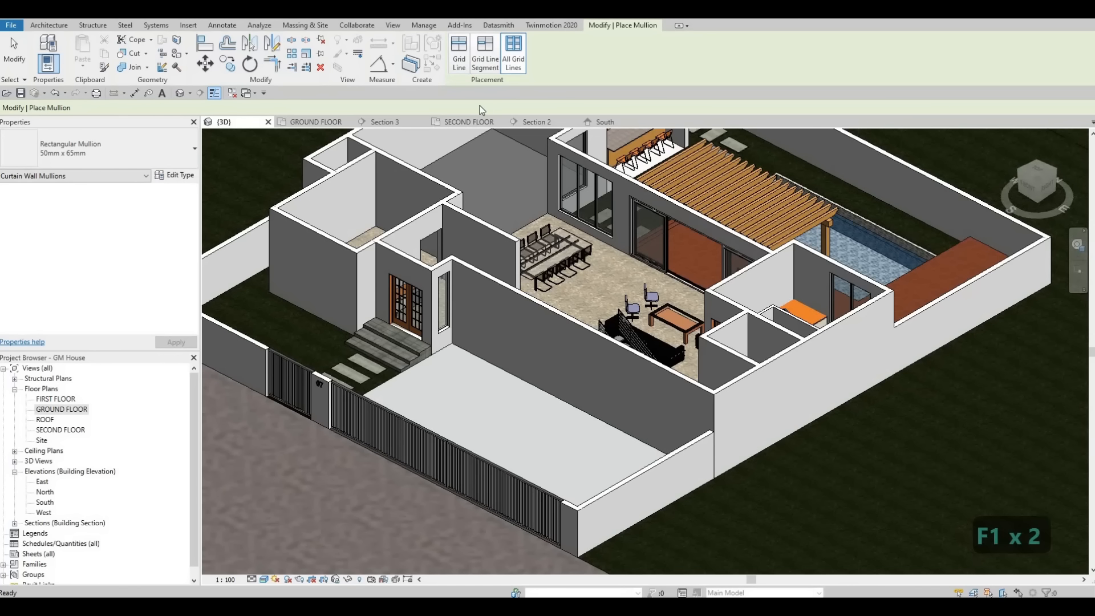
{"action": "scroll", "coordinate": [460, 268], "scroll_direction": "up", "scroll_amount": 3}
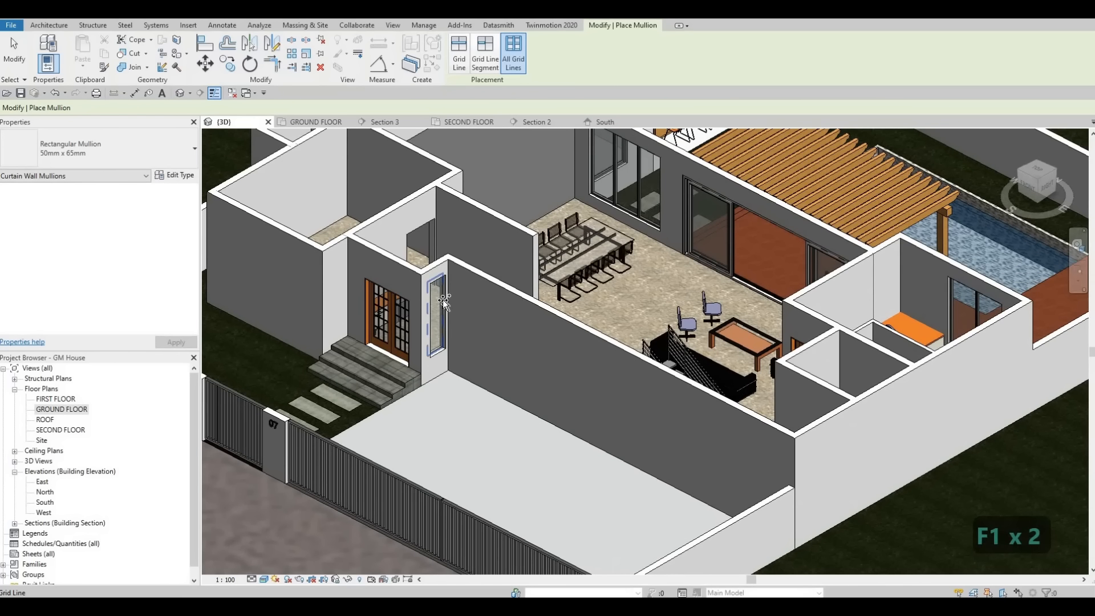
{"action": "scroll", "coordinate": [442, 332], "scroll_direction": "down", "scroll_amount": 2}
{"action": "middle_click_drag", "start_coordinate": [453, 308], "coordinate": [530, 320], "text": "shift"}
{"action": "middle_click_drag", "start_coordinate": [608, 386], "coordinate": [464, 308], "text": "shift"}
{"action": "middle_click_drag", "start_coordinate": [318, 347], "coordinate": [356, 352]}
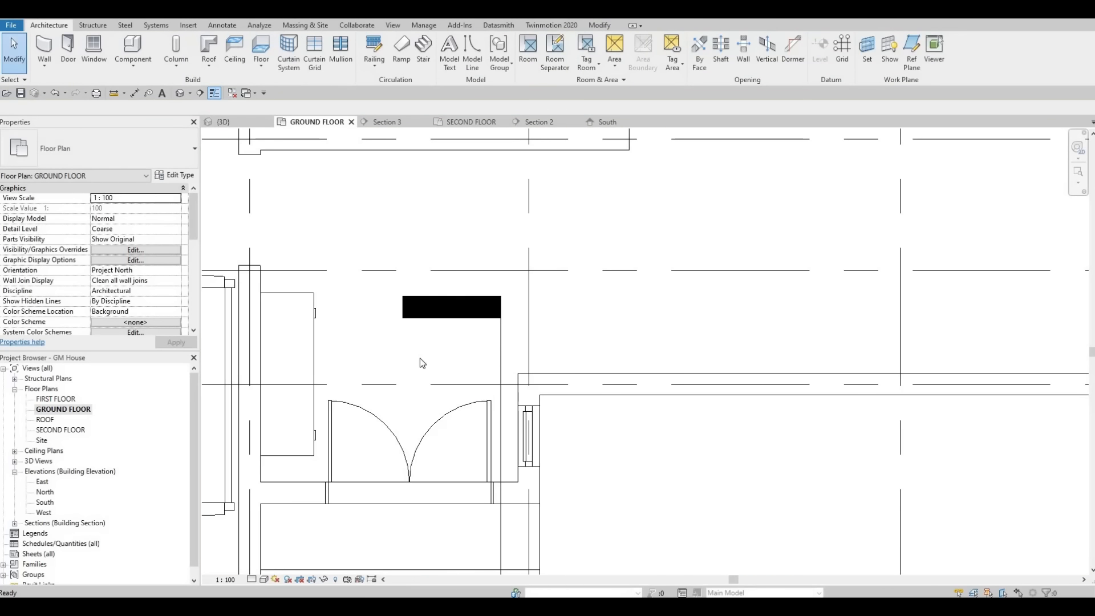
In the ground floor plan, load the M_Entertainment center family from the library's Furniture Storage folder
{"action": "middle_click_drag", "start_coordinate": [543, 452], "coordinate": [585, 382]}
{"action": "scroll", "coordinate": [442, 342], "scroll_direction": "down", "scroll_amount": 4}
{"action": "middle_click_drag", "start_coordinate": [253, 211], "coordinate": [454, 243]}
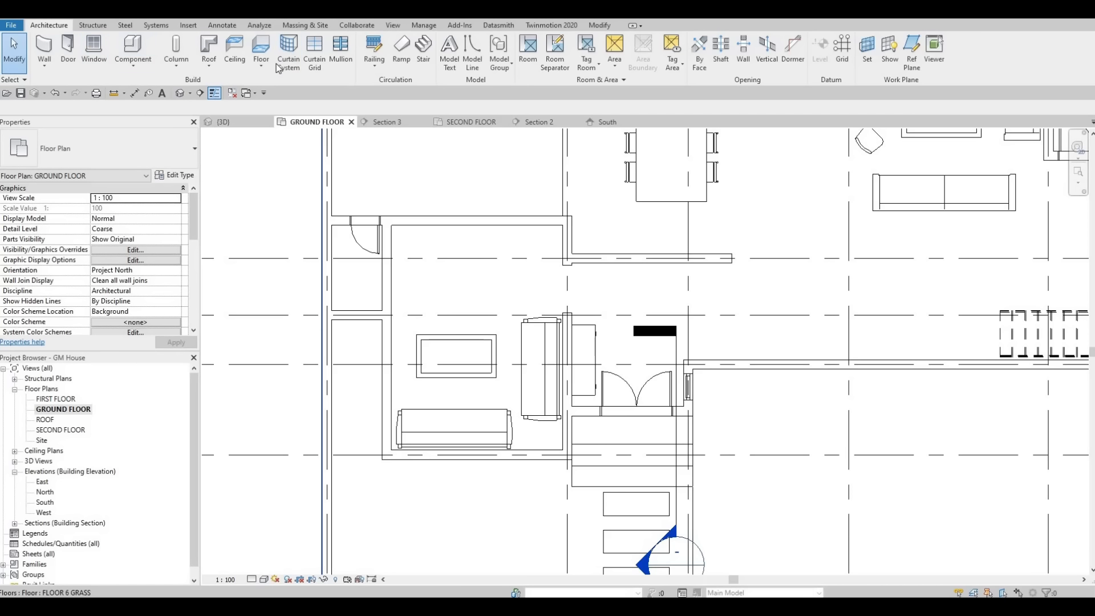
{"action": "left_click", "coordinate": [189, 26]}
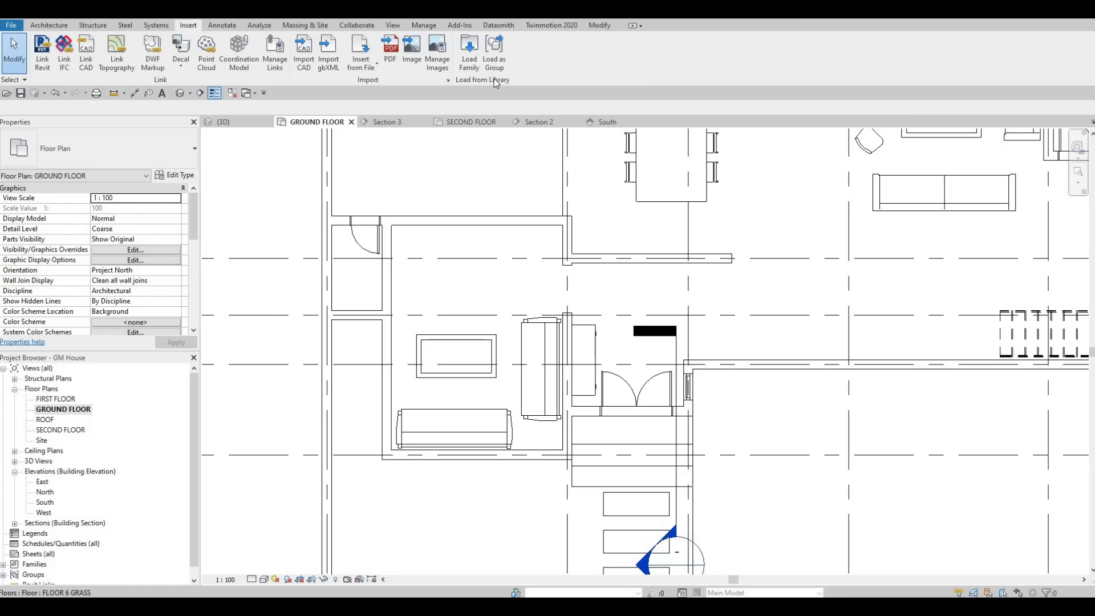
{"action": "left_click", "coordinate": [469, 64]}
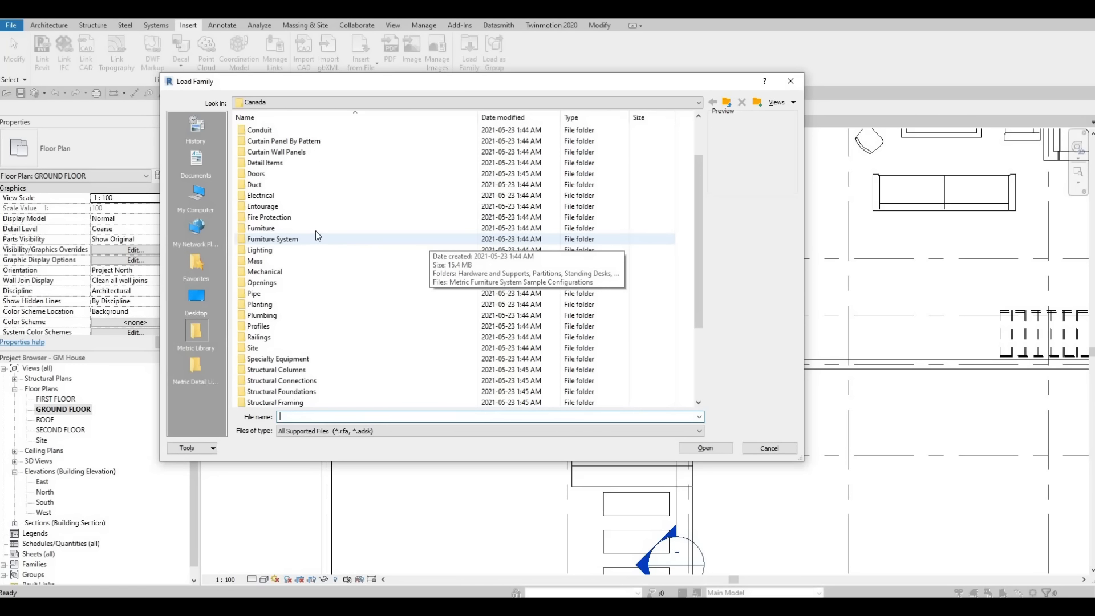
{"action": "double_click", "coordinate": [308, 228]}
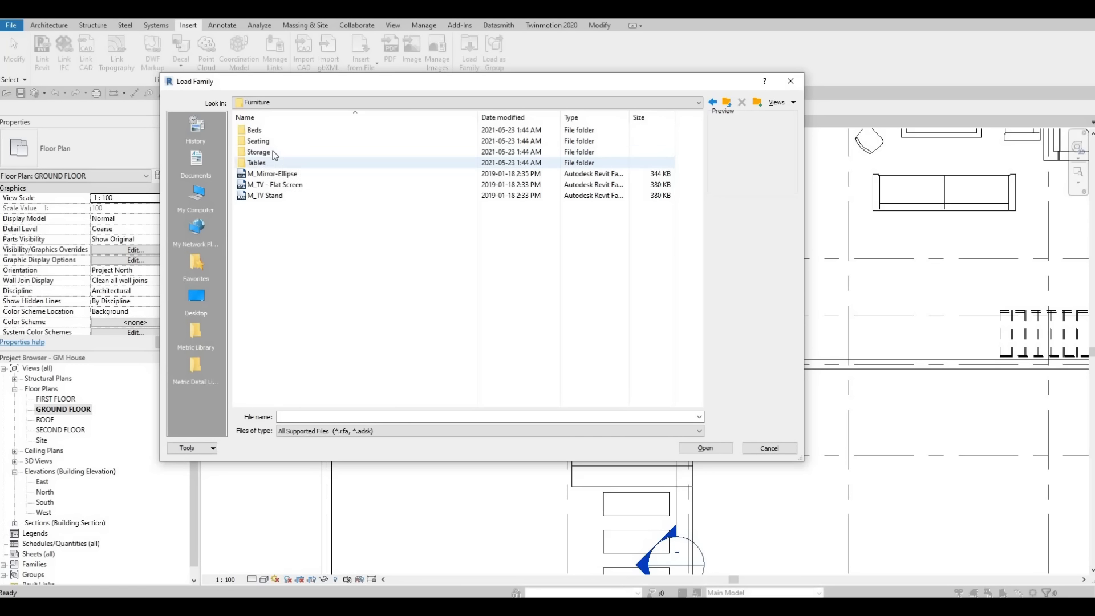
{"action": "double_click", "coordinate": [260, 152]}
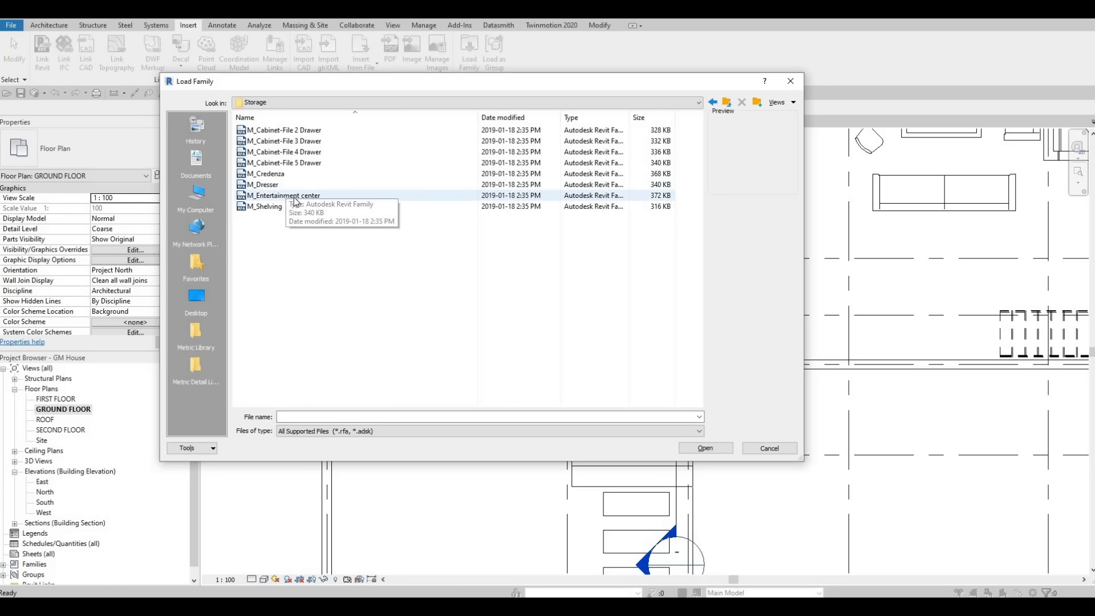
{"action": "left_click", "coordinate": [285, 195]}
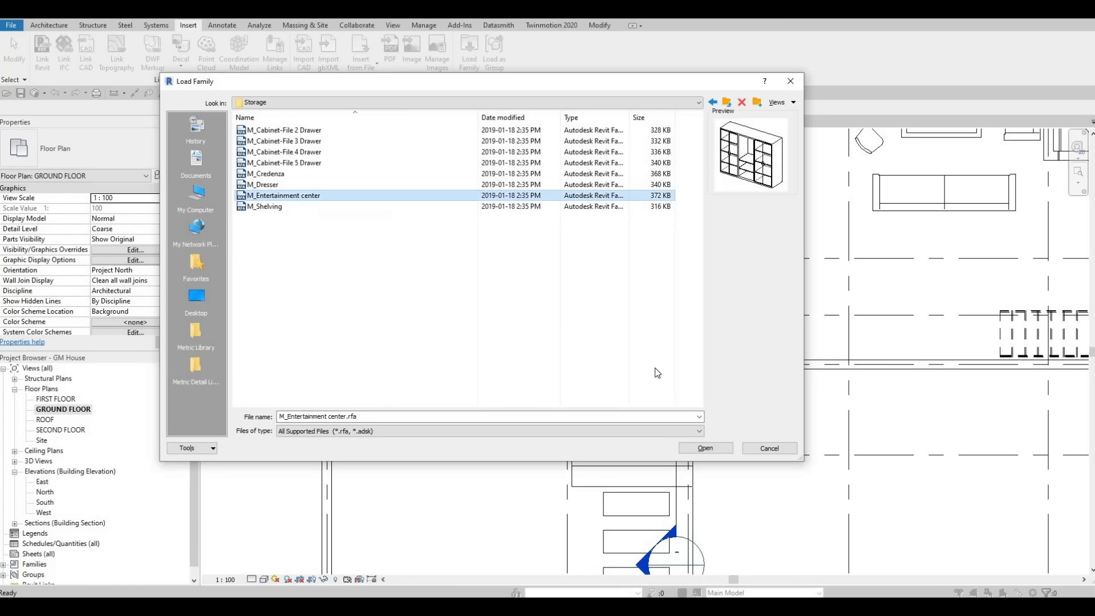
{"action": "left_click", "coordinate": [706, 448]}
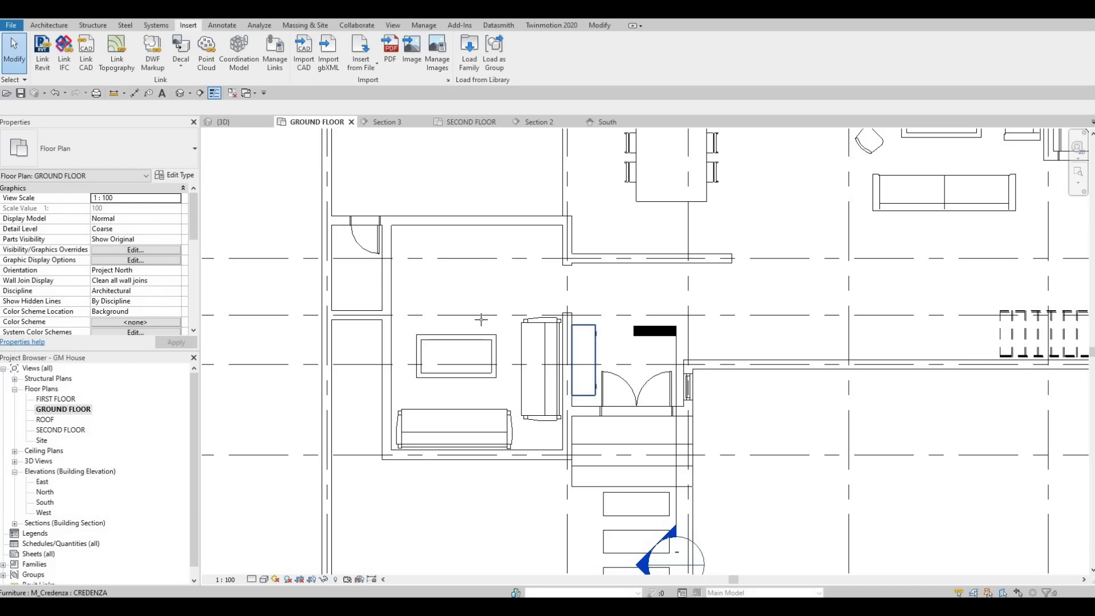
{"action": "key", "text": "c"}
{"action": "key", "text": "m"}
{"action": "key", "text": "Escape"}
{"action": "key", "text": "Escape"}
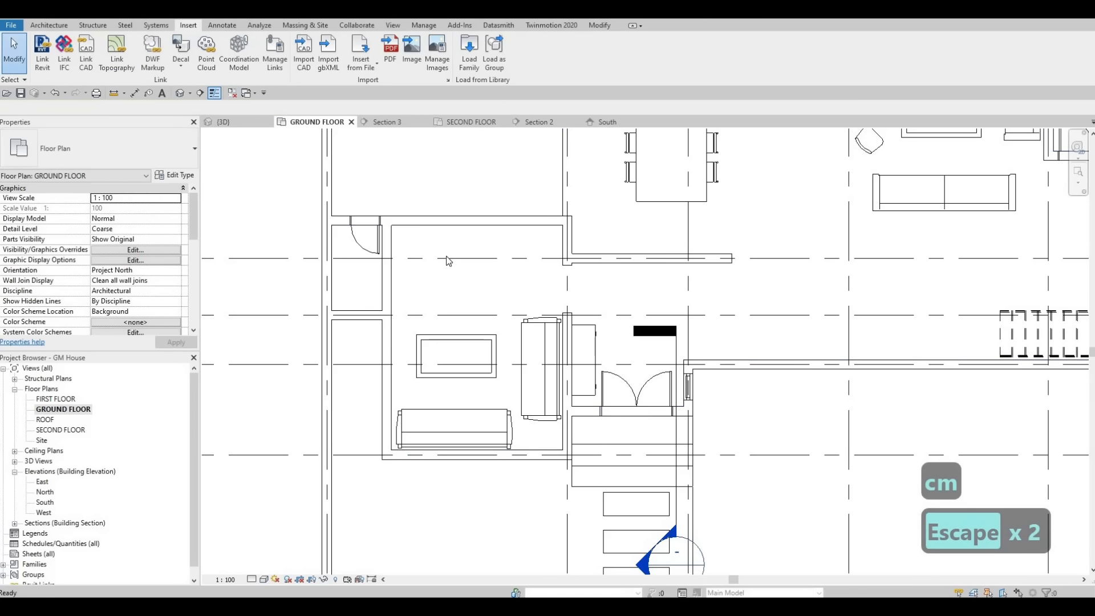
{"action": "key", "text": "Escape"}
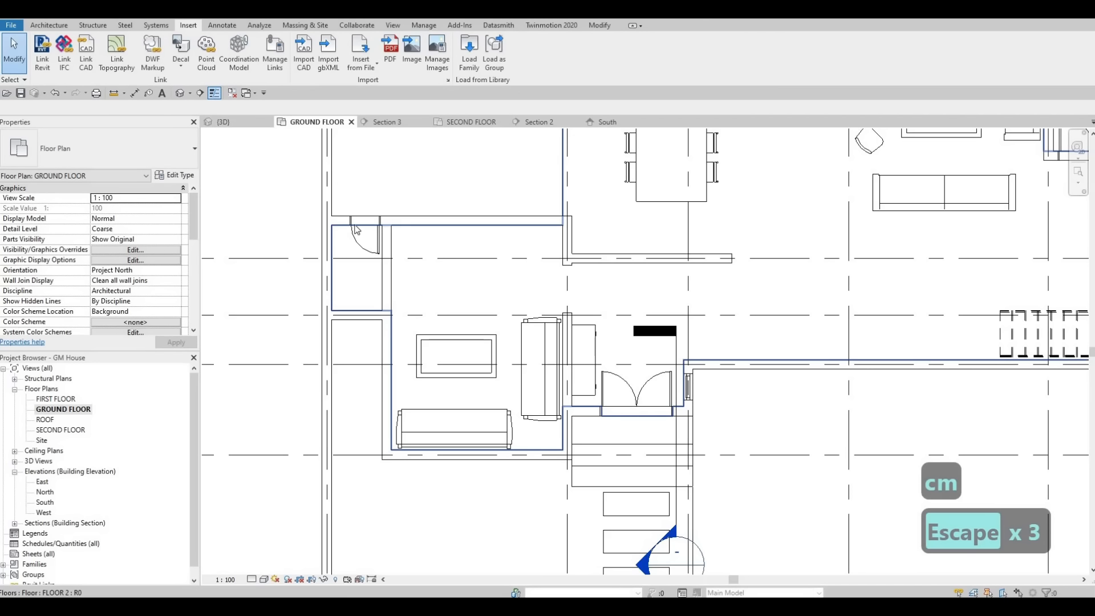
Load M_Entertainment center from the Storage folder into the project
{"action": "left_click", "coordinate": [456, 57]}
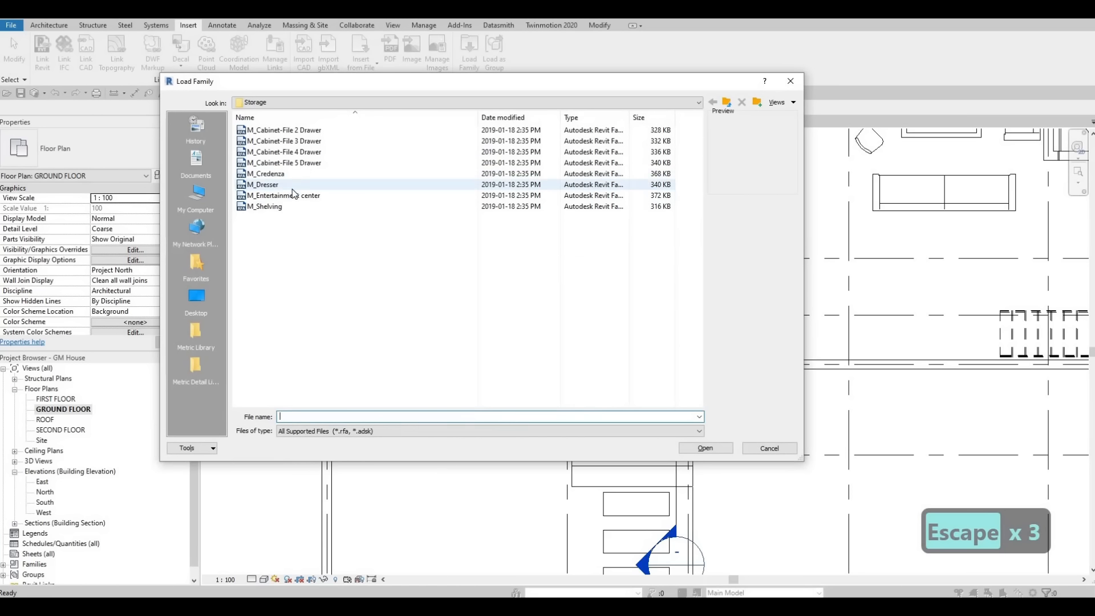
{"action": "left_click", "coordinate": [284, 195]}
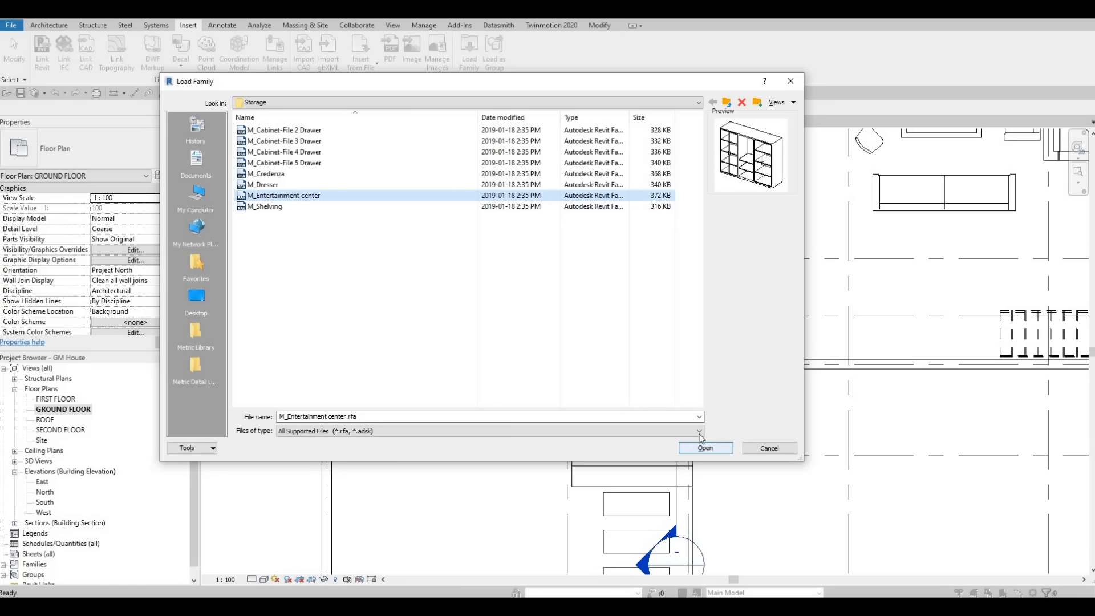
{"action": "left_click", "coordinate": [706, 448]}
{"action": "left_click", "coordinate": [117, 151]}
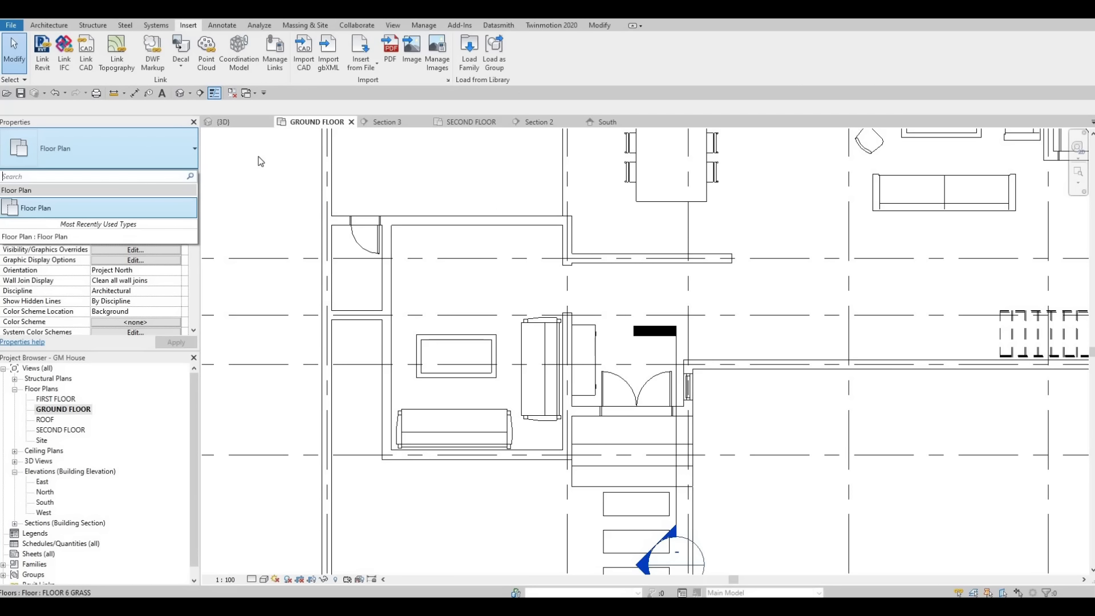
{"action": "key", "text": "Escape"}
{"action": "key", "text": "Escape"}
Place a 1830 x 1830 x 0610mm M_Entertainment center against the upper wall of the sitting room beside the entrance, opposite the sofa
{"action": "key", "text": "c"}
{"action": "key", "text": "m"}
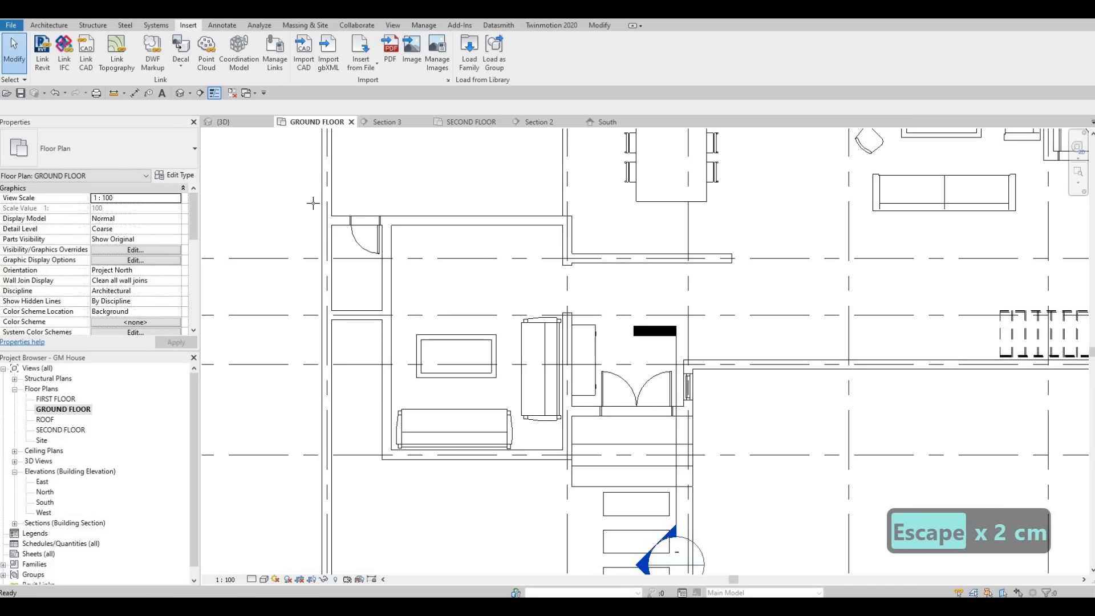
{"action": "left_click", "coordinate": [157, 149]}
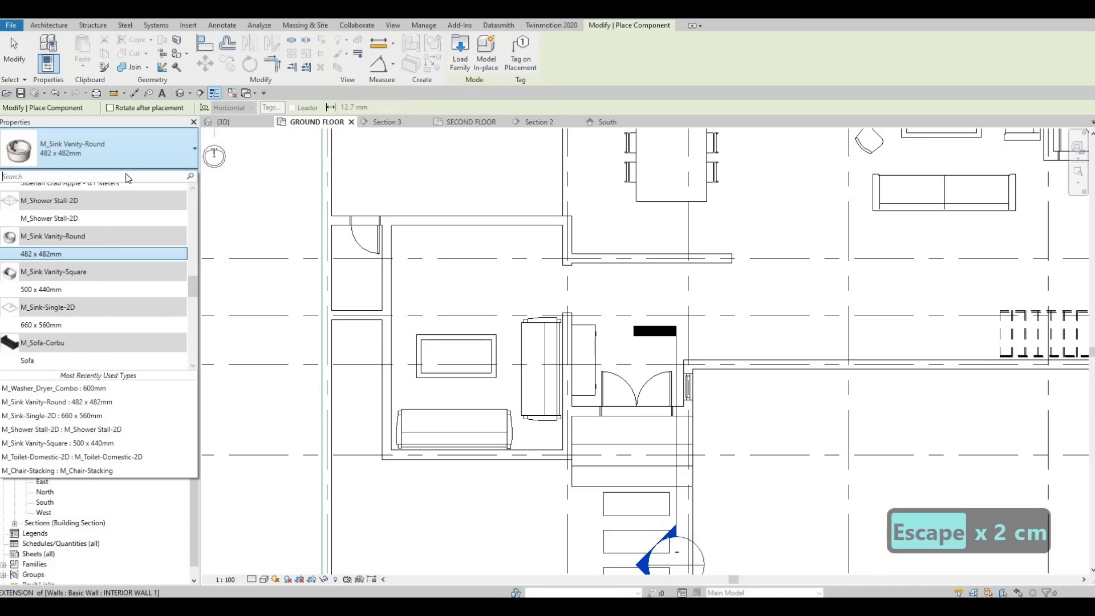
{"action": "type", "text": "en"}
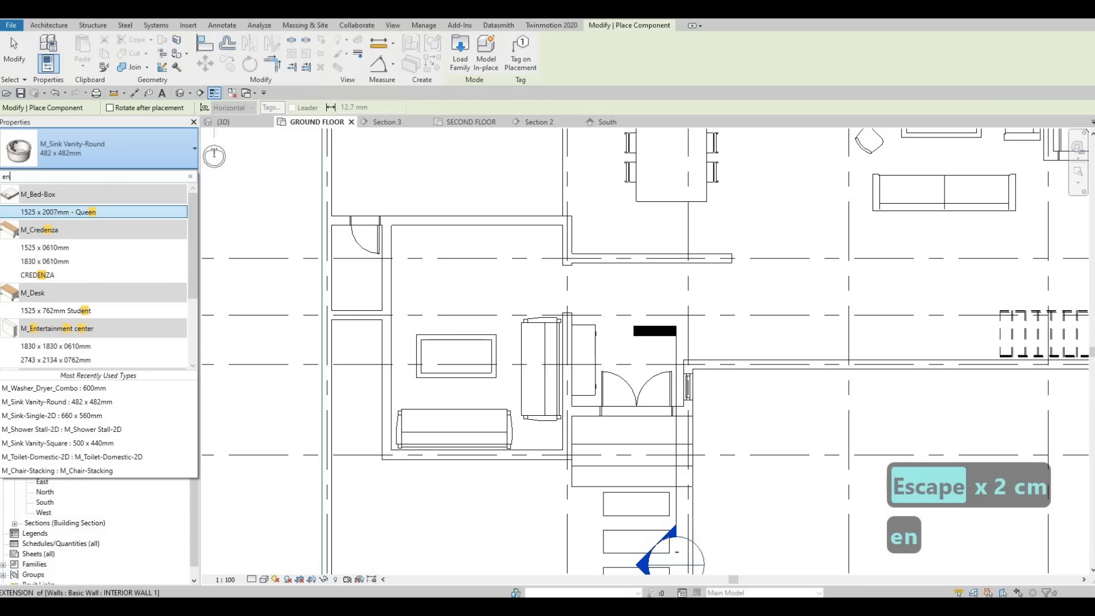
{"action": "type", "text": "ter"}
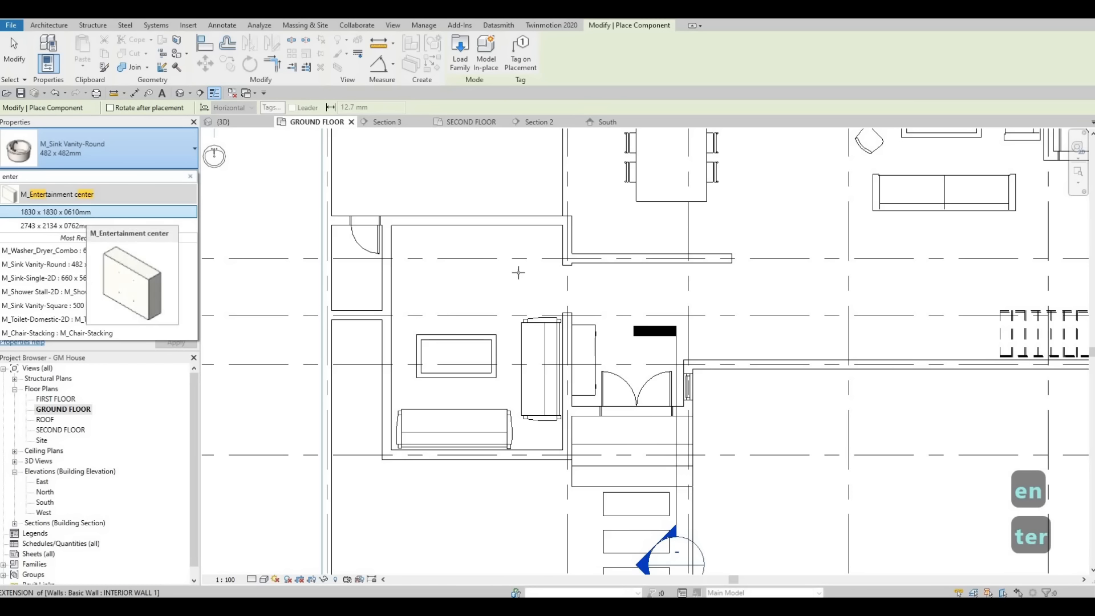
{"action": "left_click", "coordinate": [97, 219]}
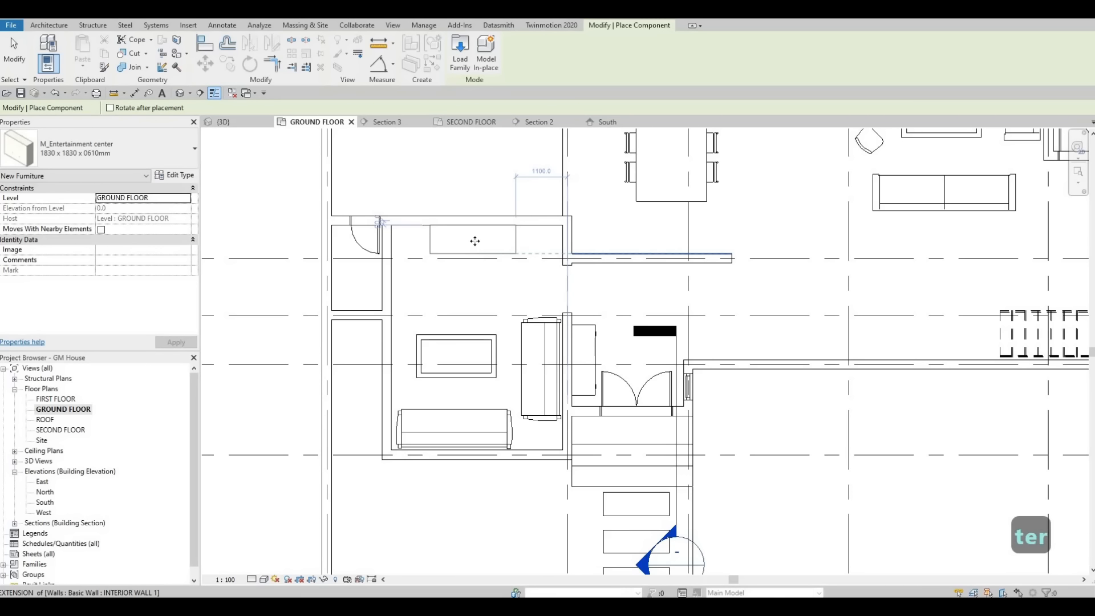
{"action": "left_click", "coordinate": [474, 242]}
{"action": "key", "text": "Escape"}
{"action": "key", "text": "Escape"}
Move the Section 3 line down to between grids E and F, through the sitting room, and open its section view
{"action": "scroll", "coordinate": [505, 380], "scroll_direction": "down", "scroll_amount": 3}
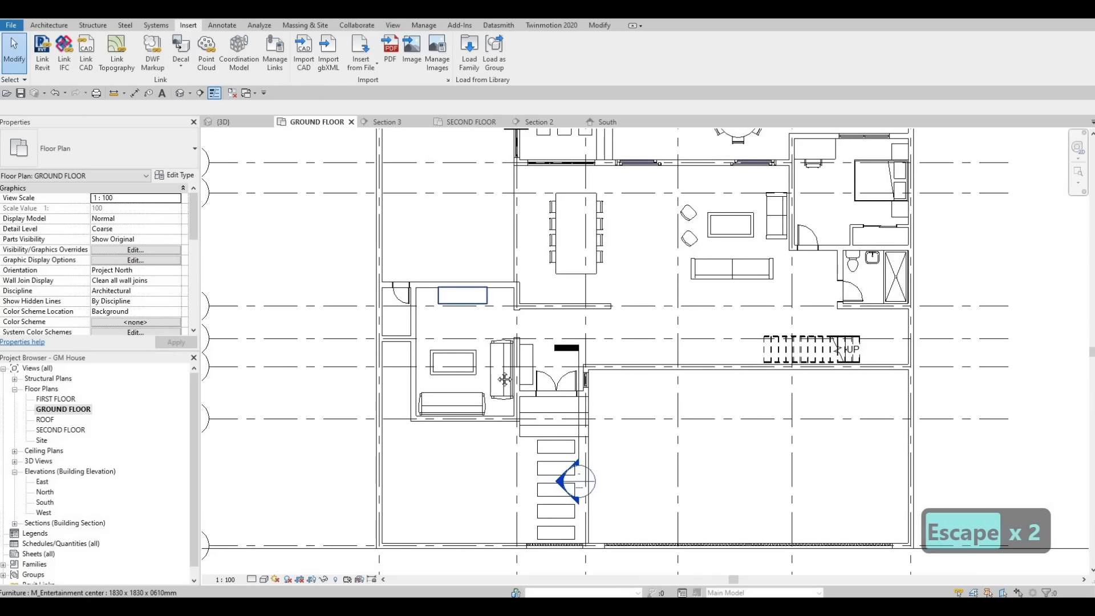
{"action": "scroll", "coordinate": [504, 379], "scroll_direction": "down", "scroll_amount": 4}
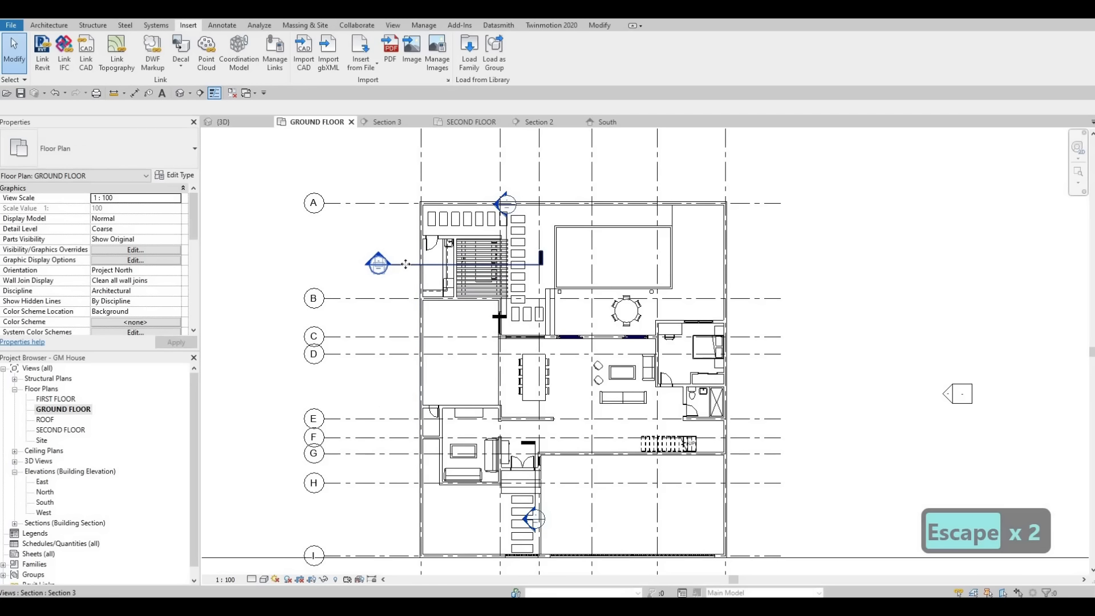
{"action": "left_click_drag", "start_coordinate": [406, 263], "coordinate": [404, 423]}
{"action": "key", "text": "Escape"}
{"action": "key", "text": "Escape"}
{"action": "double_click", "coordinate": [405, 425]}
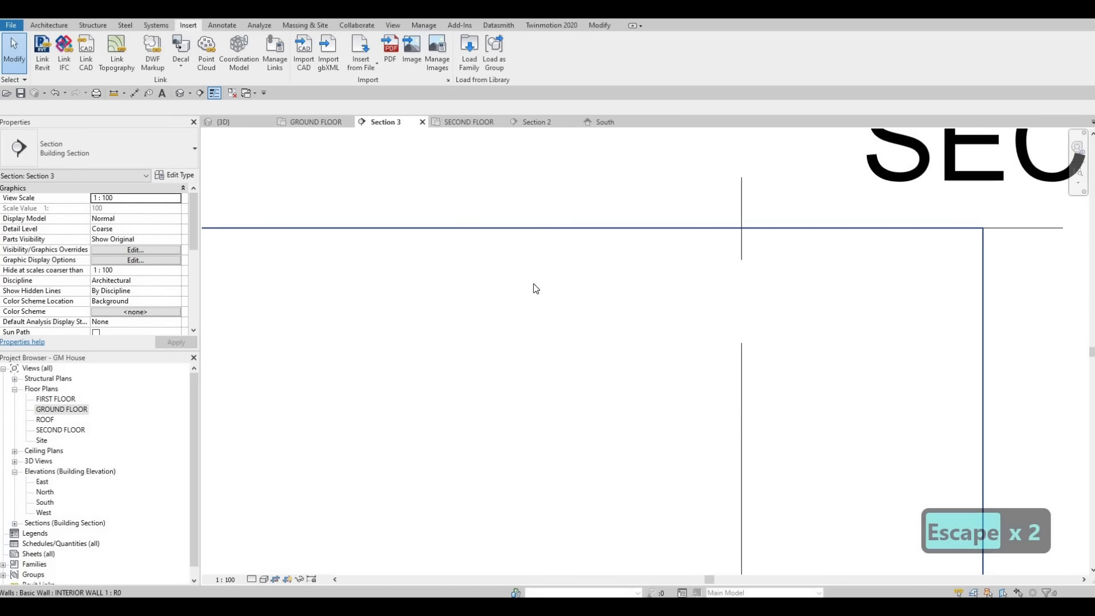
{"action": "scroll", "coordinate": [533, 283], "scroll_direction": "down", "scroll_amount": 6}
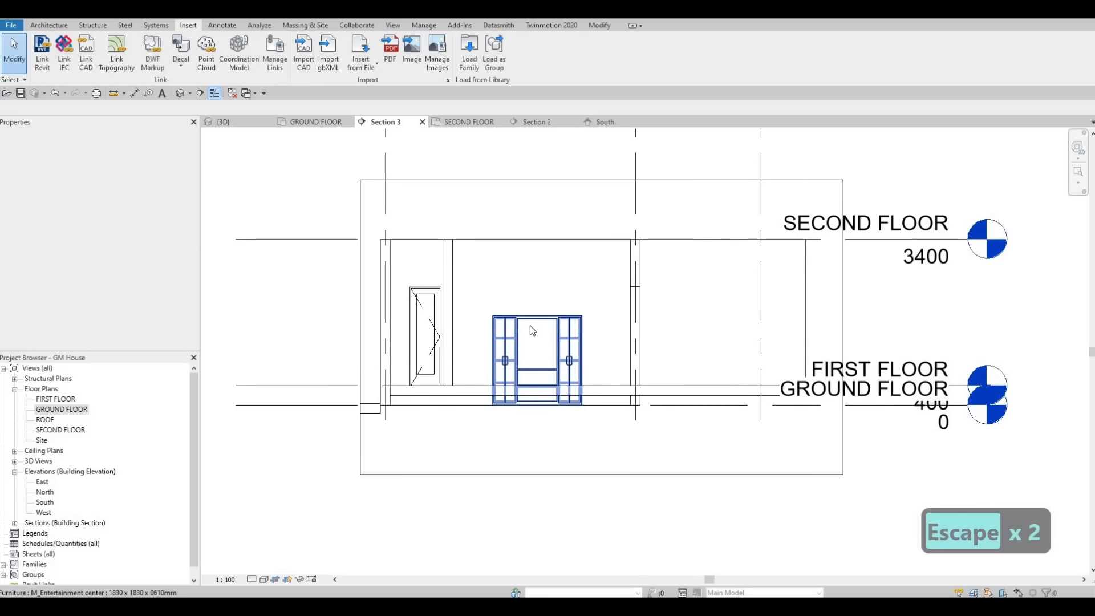
Change the entertainment center's level to FIRST FLOOR
{"action": "left_click", "coordinate": [526, 360]}
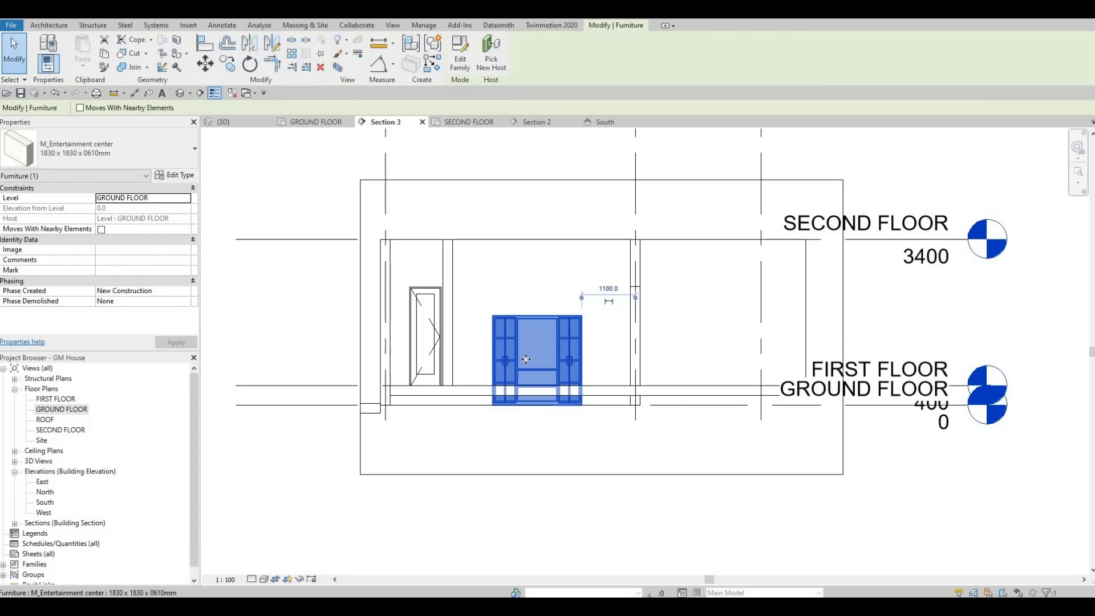
{"action": "key", "text": "a"}
{"action": "key", "text": "Escape"}
{"action": "left_click", "coordinate": [521, 331]}
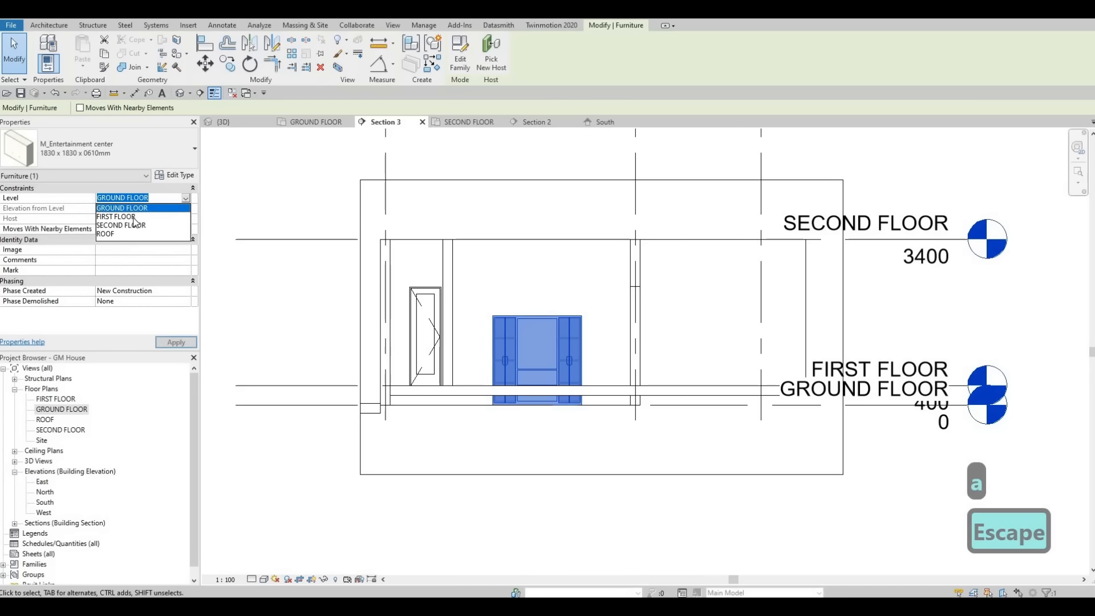
{"action": "left_click", "coordinate": [518, 319]}
{"action": "key", "text": "Escape"}
{"action": "key", "text": "Escape"}
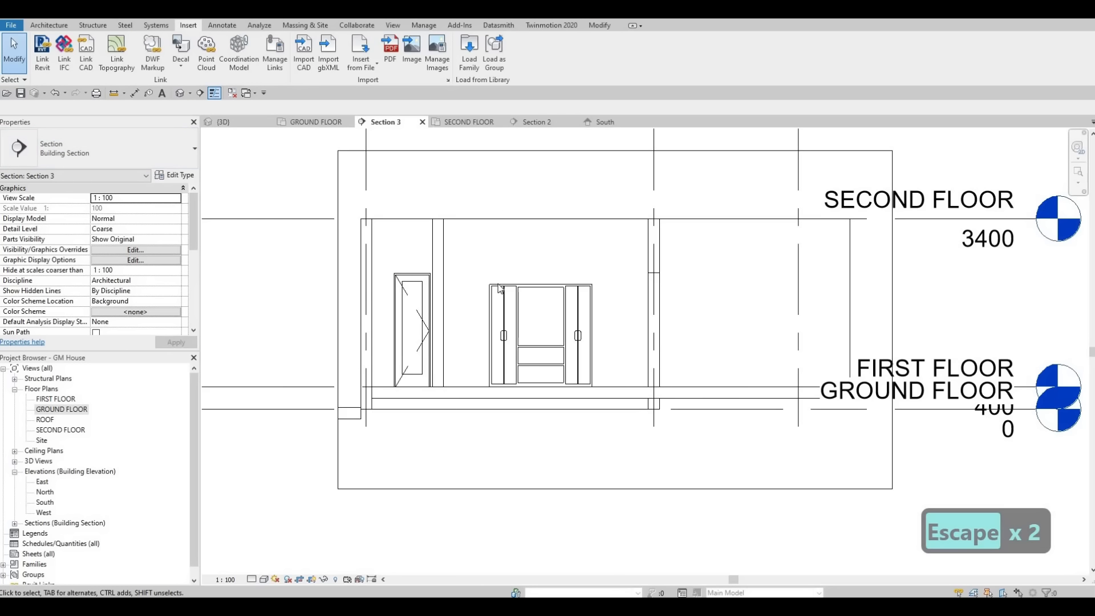
Set the entertainment center type's height to 2800 mm
{"action": "left_click", "coordinate": [540, 336]}
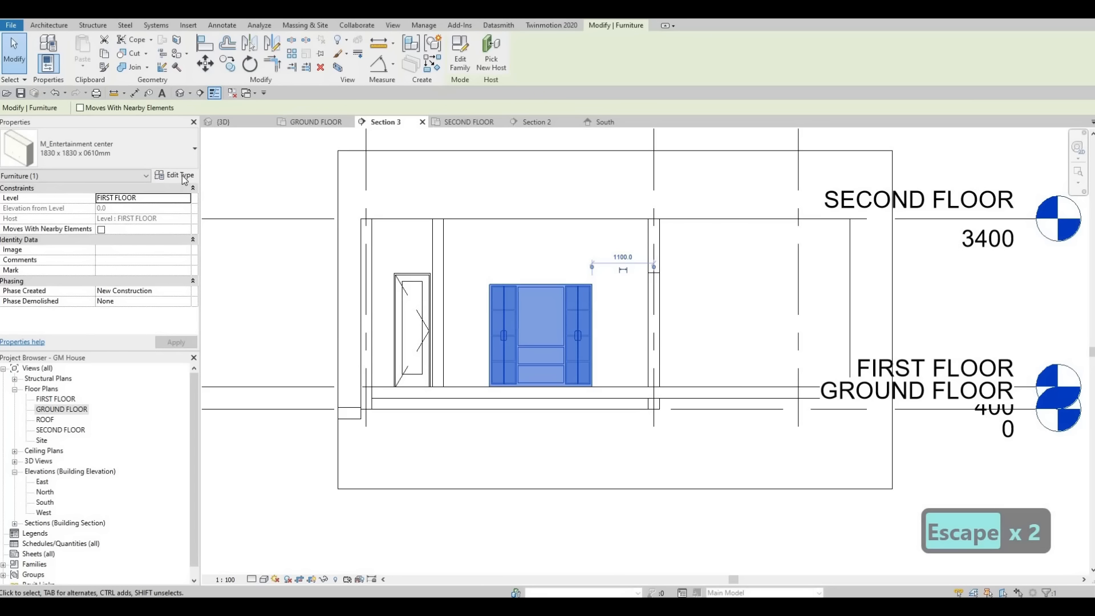
{"action": "left_click", "coordinate": [183, 176]}
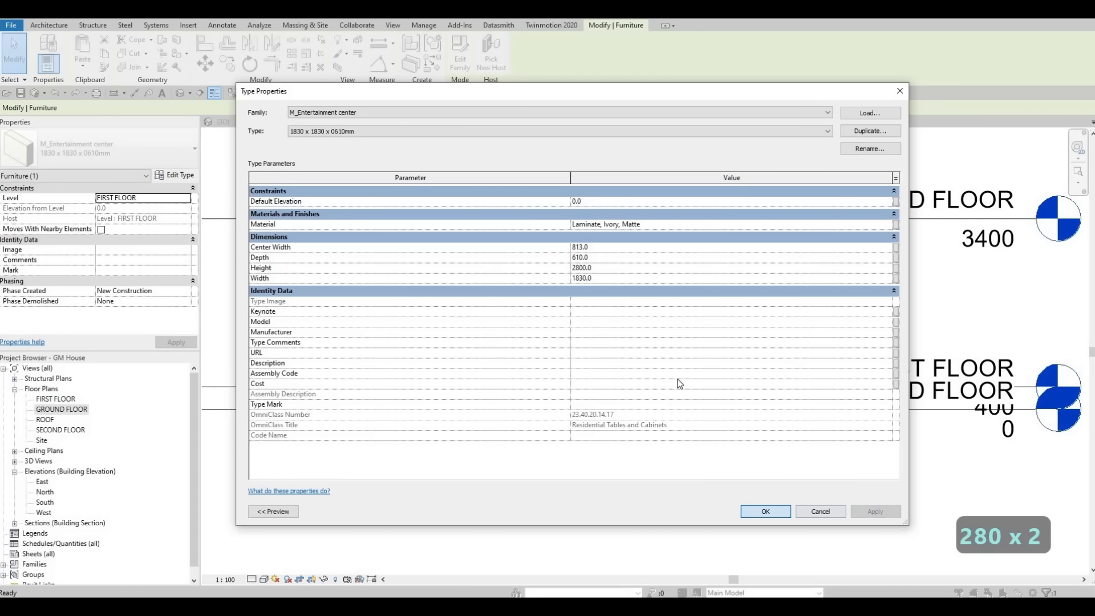
{"action": "left_click", "coordinate": [766, 511]}
{"action": "key", "text": "Escape"}
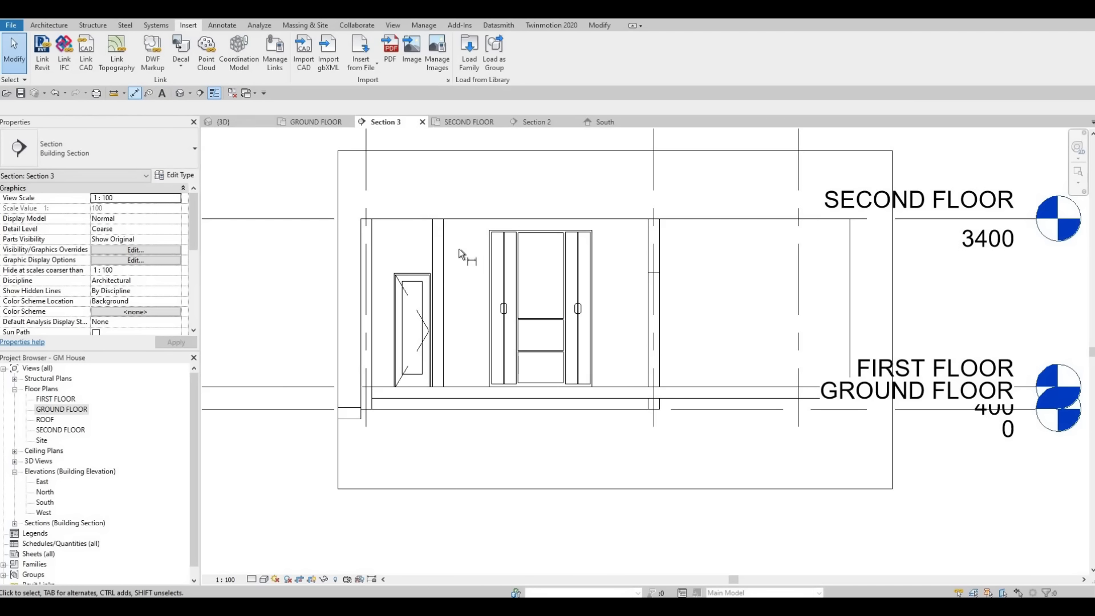
Measure the clear width between the two interior walls on either side of the entertainment center with a temporary aligned dimension
{"action": "key", "text": "d"}
{"action": "key", "text": "i"}
{"action": "key", "text": "Tab"}
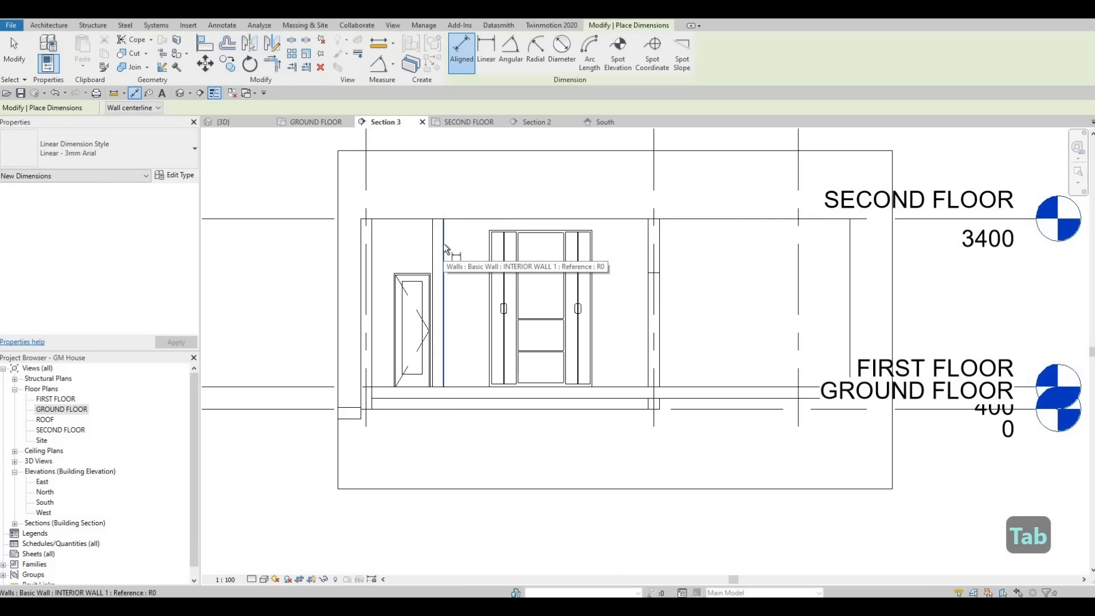
{"action": "left_click", "coordinate": [639, 246]}
{"action": "key", "text": "Tab"}
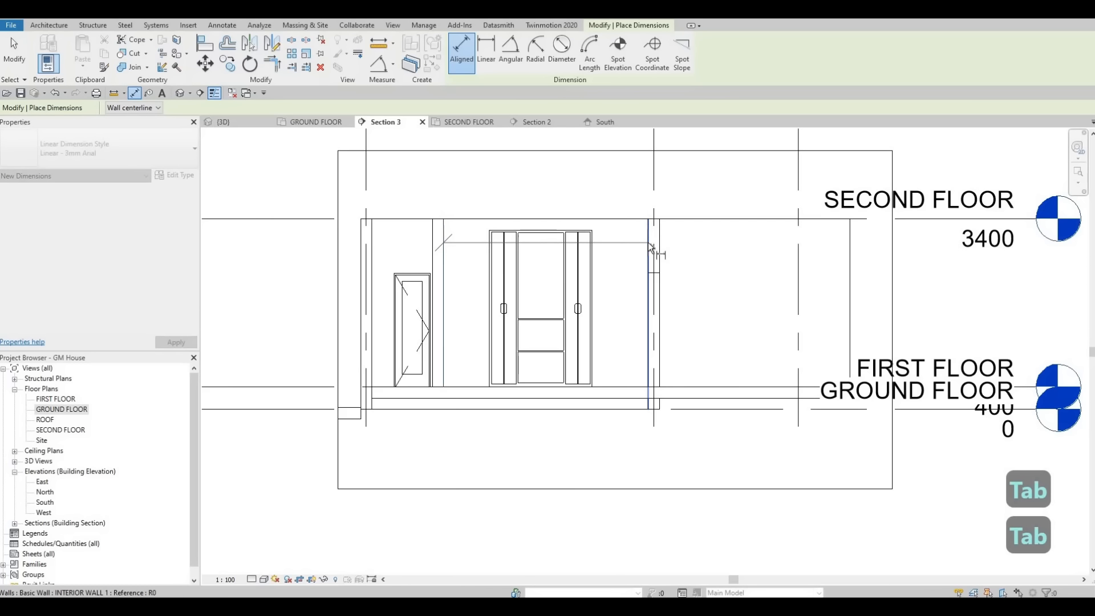
{"action": "left_click", "coordinate": [648, 243]}
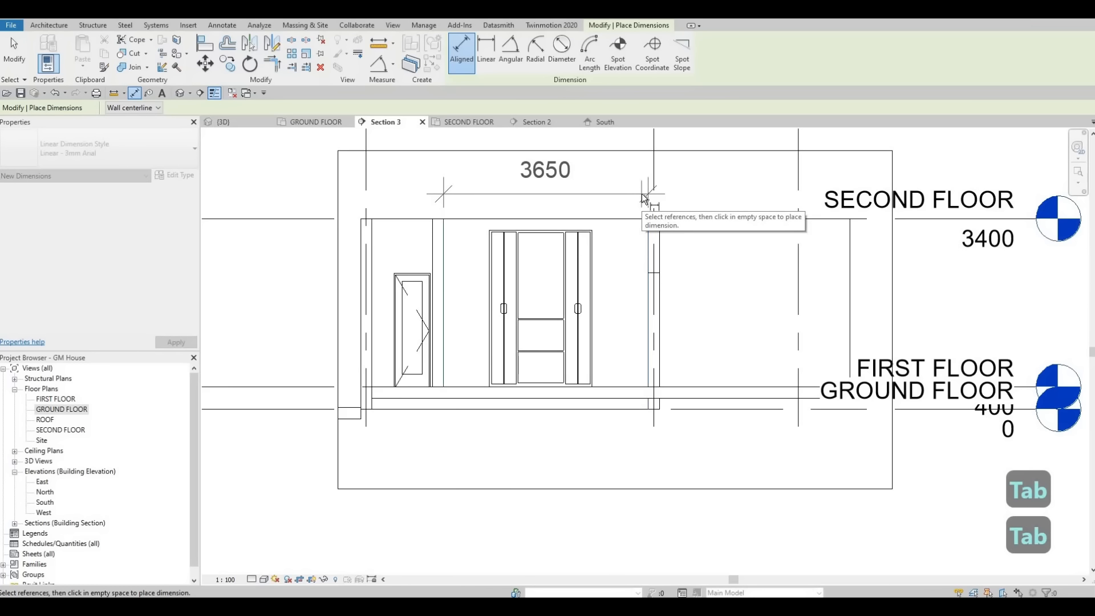
{"action": "key", "text": "Escape"}
{"action": "key", "text": "Escape"}
Set the entertainment center type's width to 3650 mm
{"action": "left_click", "coordinate": [541, 274]}
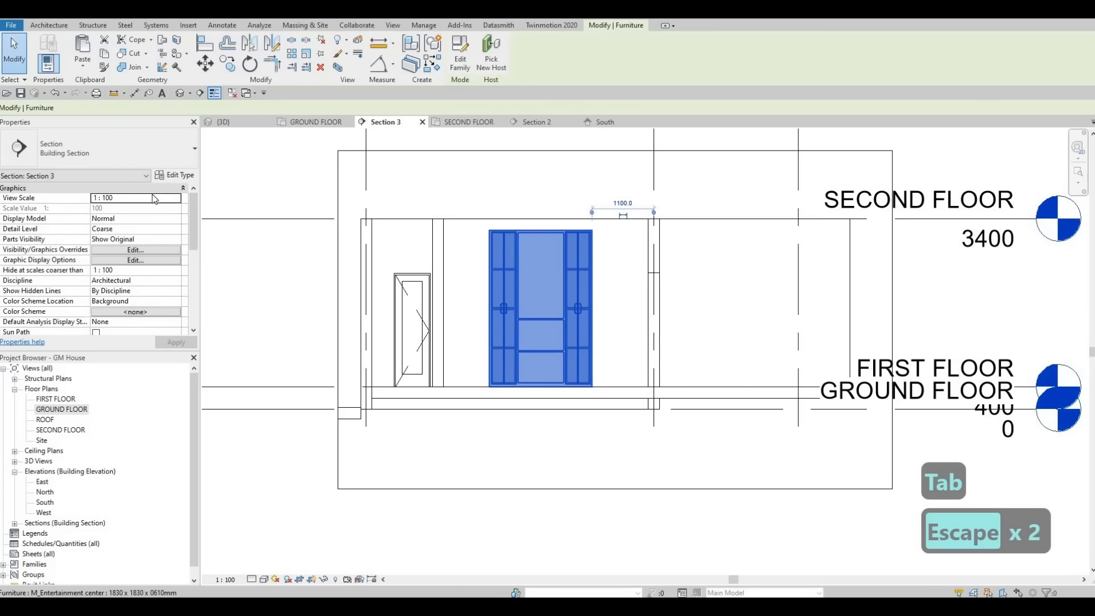
{"action": "left_click", "coordinate": [166, 174]}
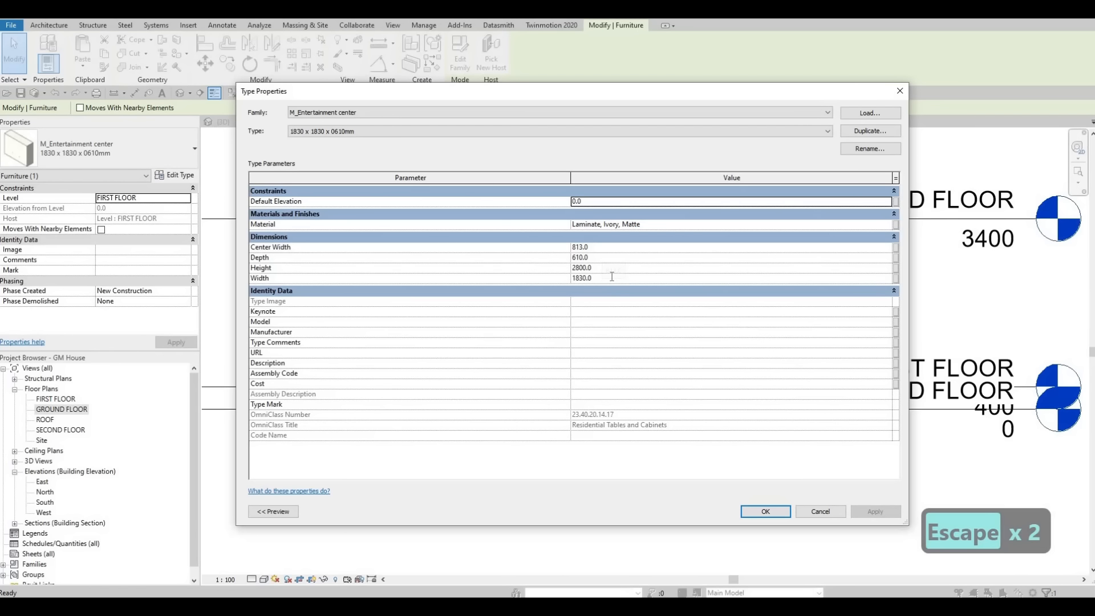
{"action": "left_click", "coordinate": [611, 277]}
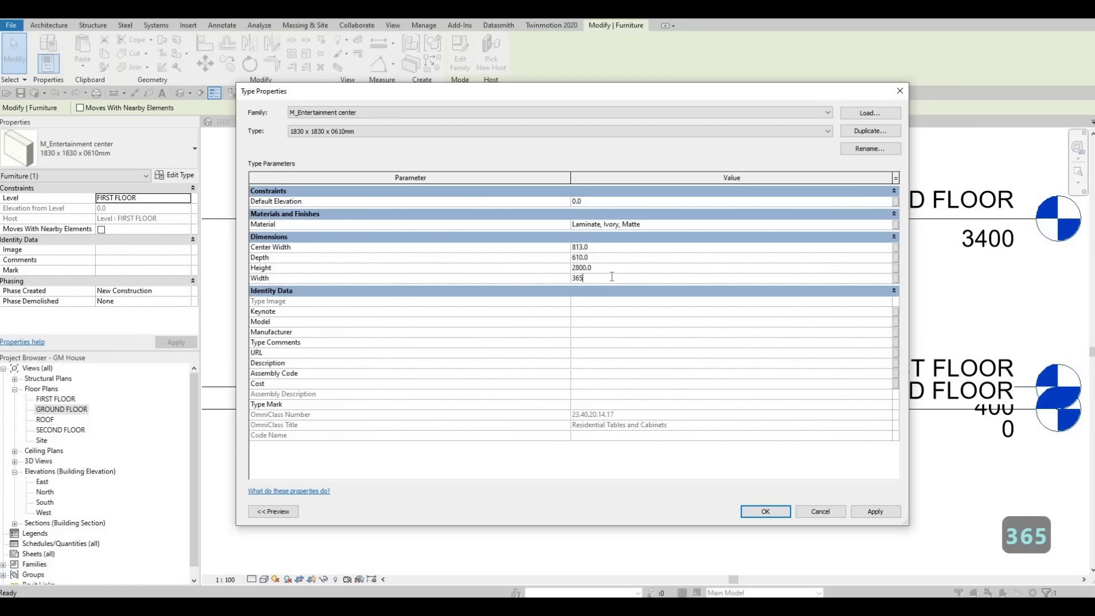
{"action": "type", "text": "3650"}
{"action": "left_click", "coordinate": [876, 511]}
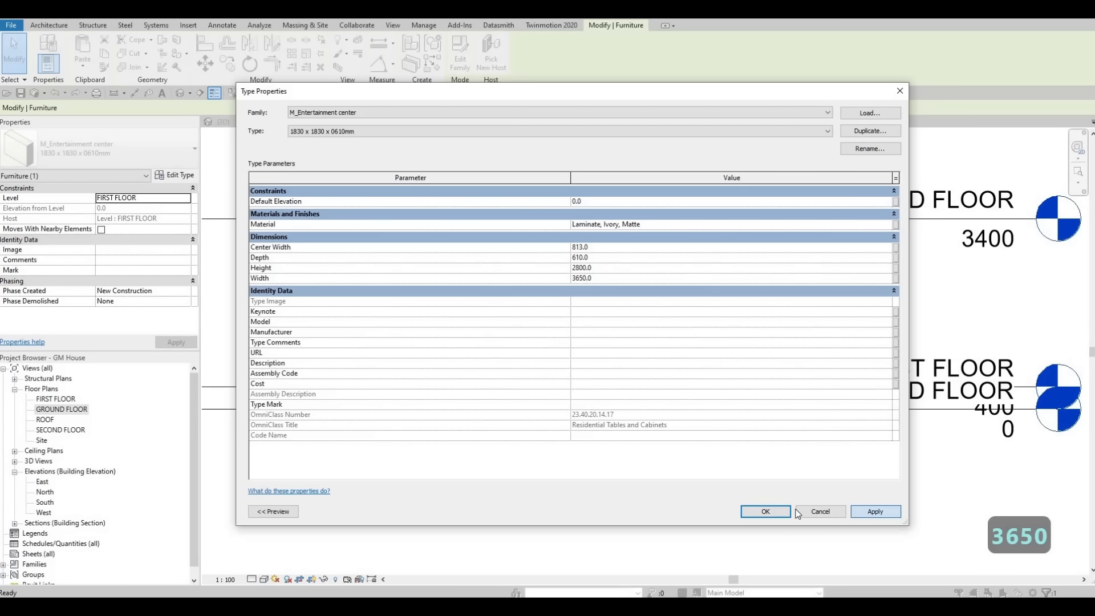
{"action": "left_click", "coordinate": [766, 511]}
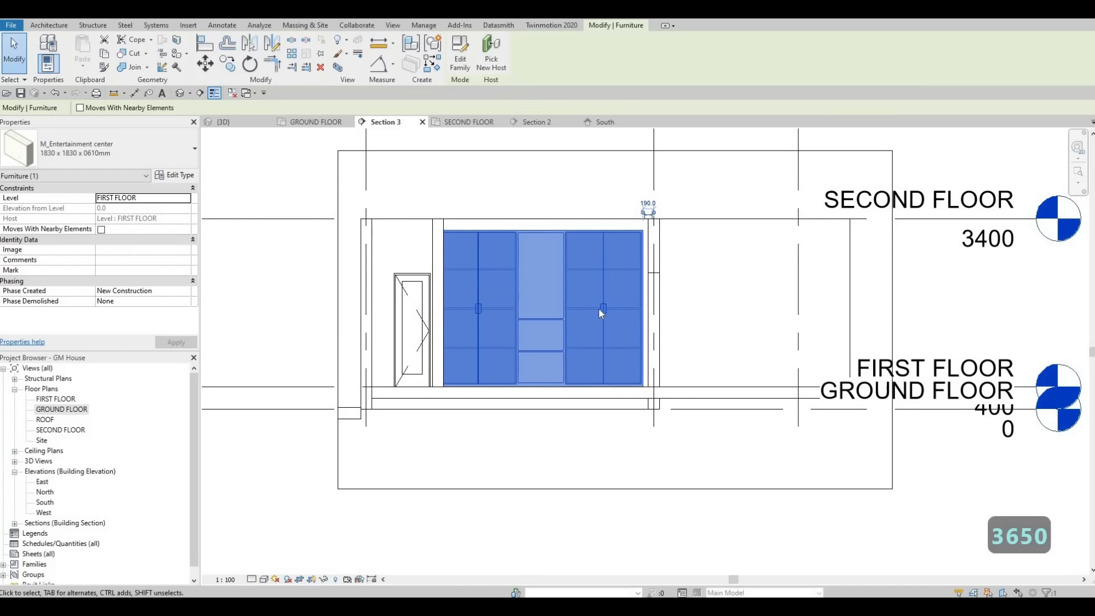
{"action": "key", "text": "Escape"}
{"action": "key", "text": "Escape"}
Align the entertainment center's right side with the inner face of the adjacent interior wall
{"action": "key", "text": "a"}
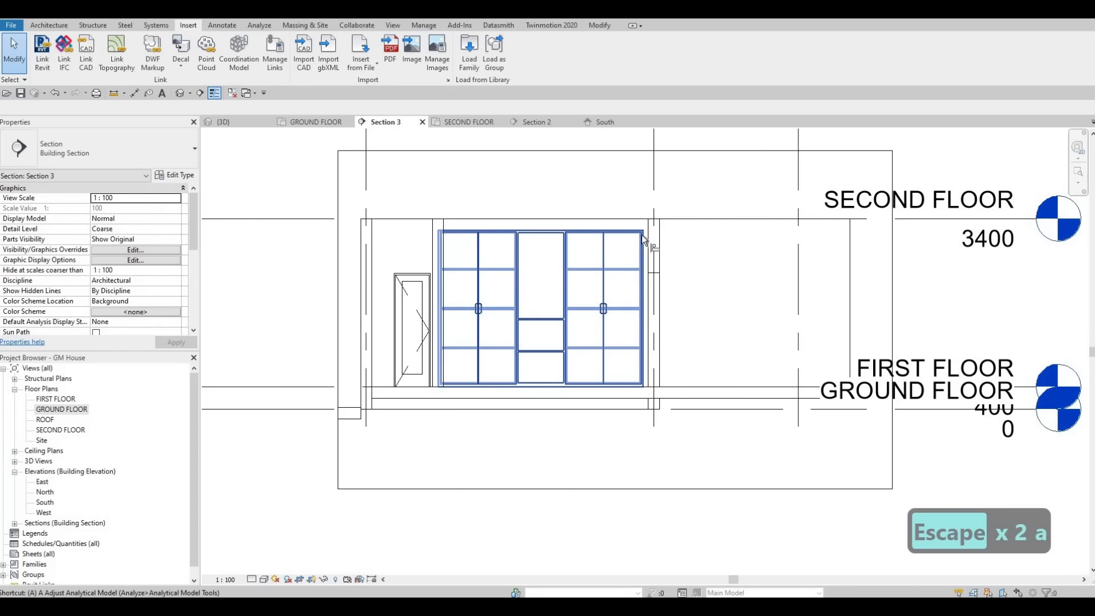
{"action": "key", "text": "l"}
{"action": "scroll", "coordinate": [648, 232], "scroll_direction": "up", "scroll_amount": 1}
{"action": "scroll", "coordinate": [653, 229], "scroll_direction": "up", "scroll_amount": 1}
{"action": "left_click", "coordinate": [649, 232]}
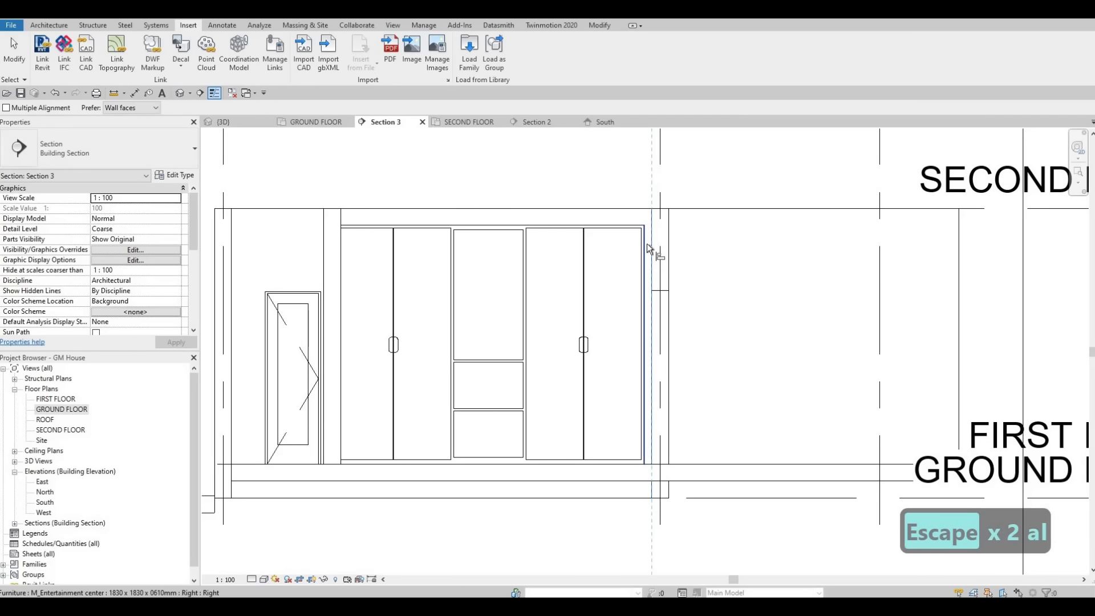
{"action": "key", "text": "Escape"}
{"action": "key", "text": "Escape"}
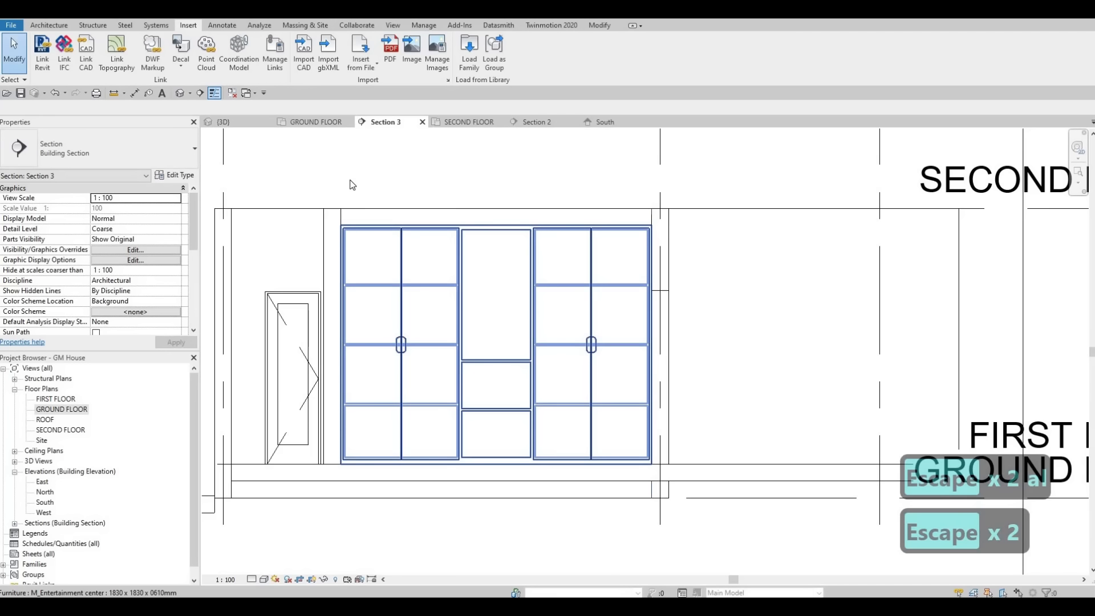
Set the entertainment center type's center width to 1500 mm
{"action": "left_click", "coordinate": [495, 260]}
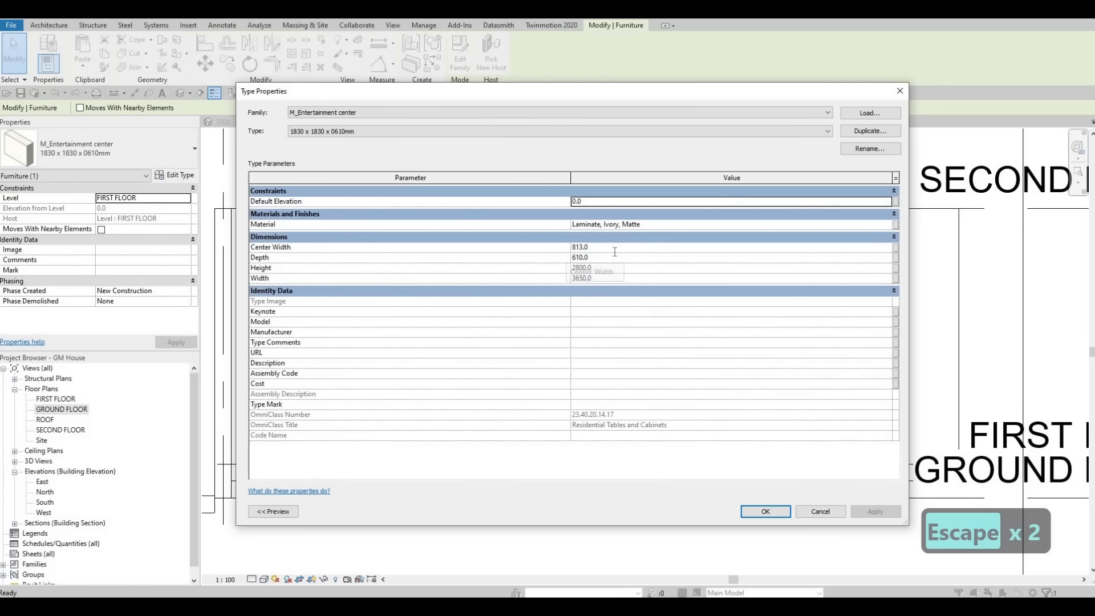
{"action": "left_click", "coordinate": [614, 252]}
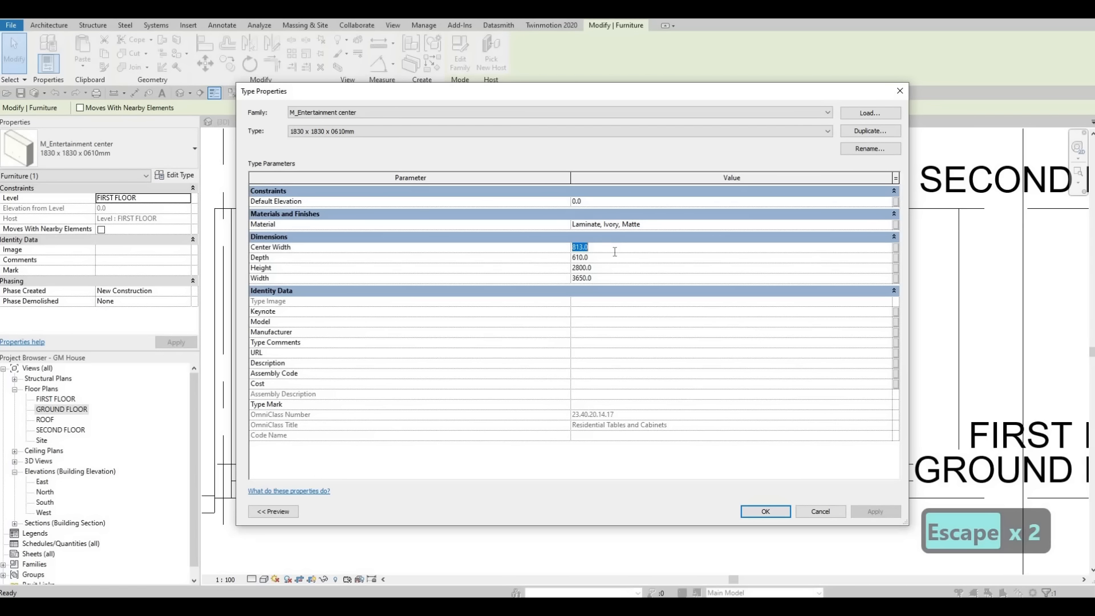
{"action": "type", "text": "2000"}
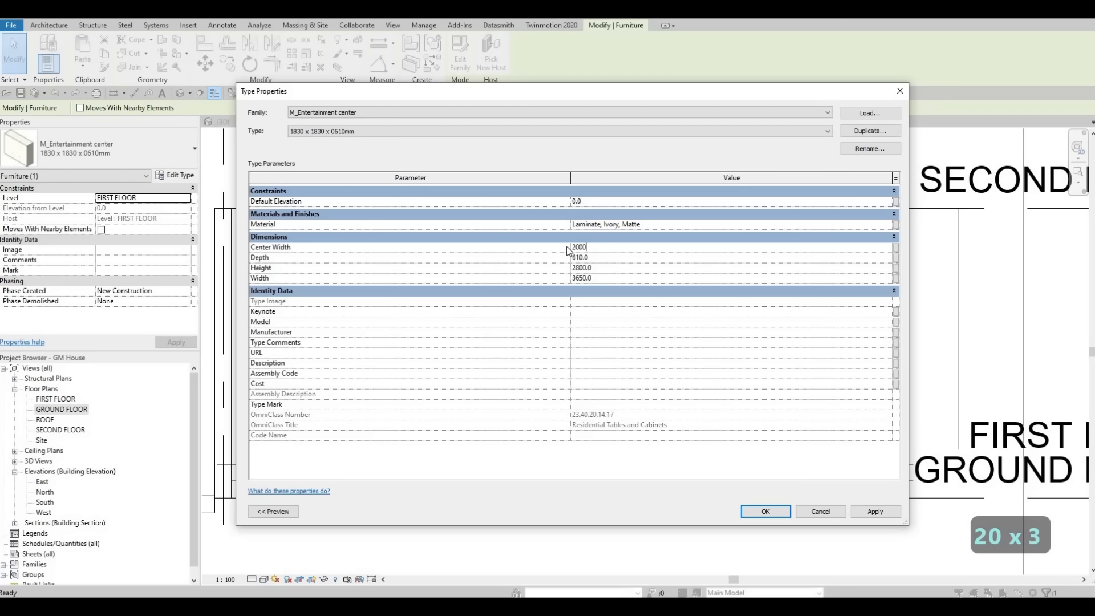
{"action": "type", "text": "1500"}
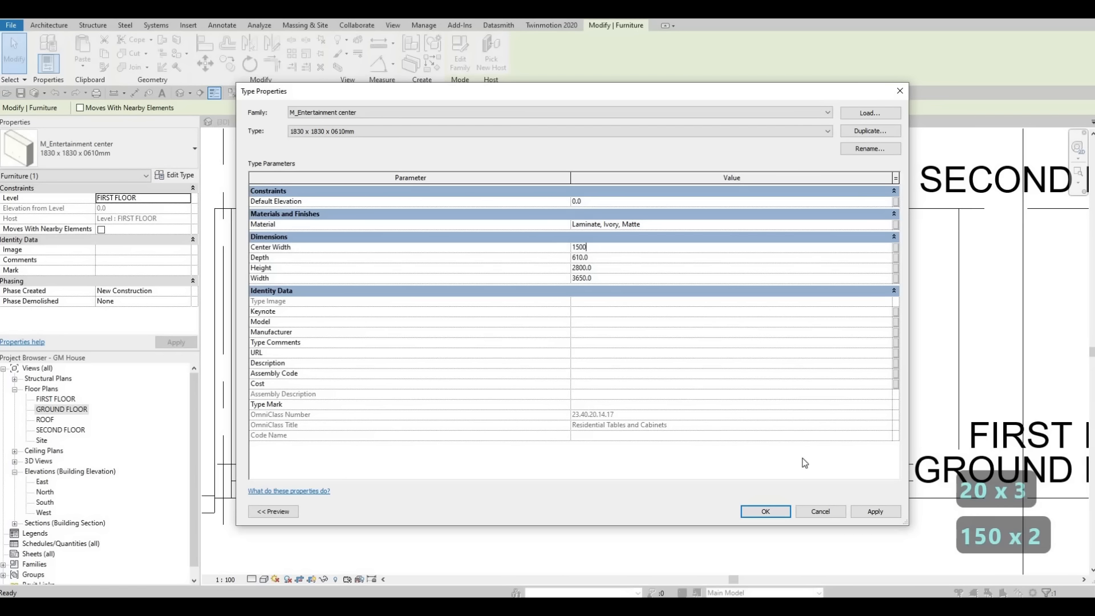
{"action": "left_click", "coordinate": [868, 513]}
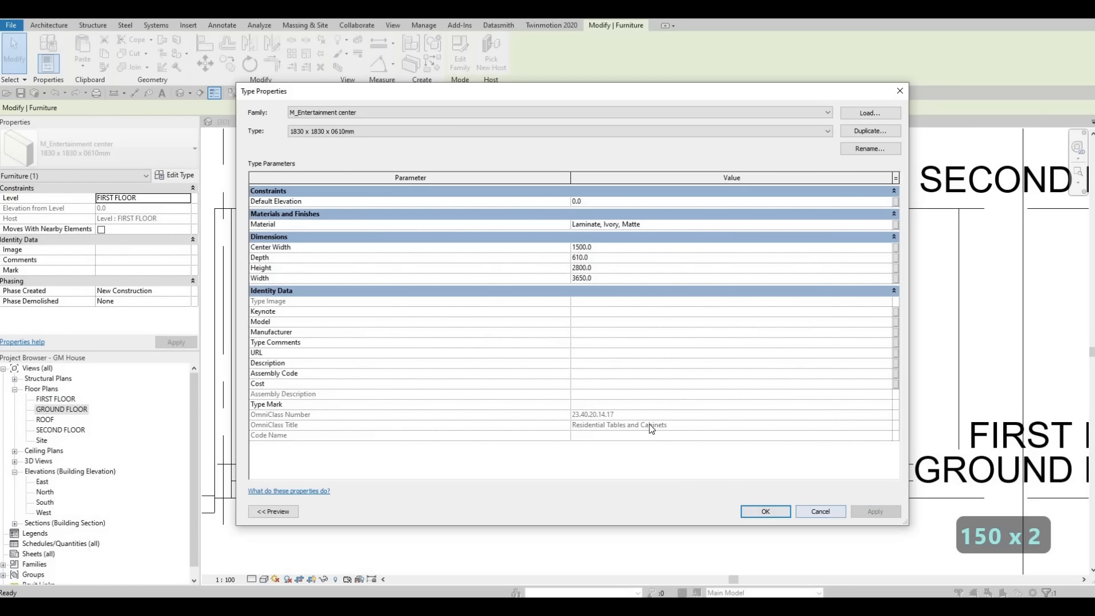
{"action": "key", "text": "Return"}
{"action": "key", "text": "Escape"}
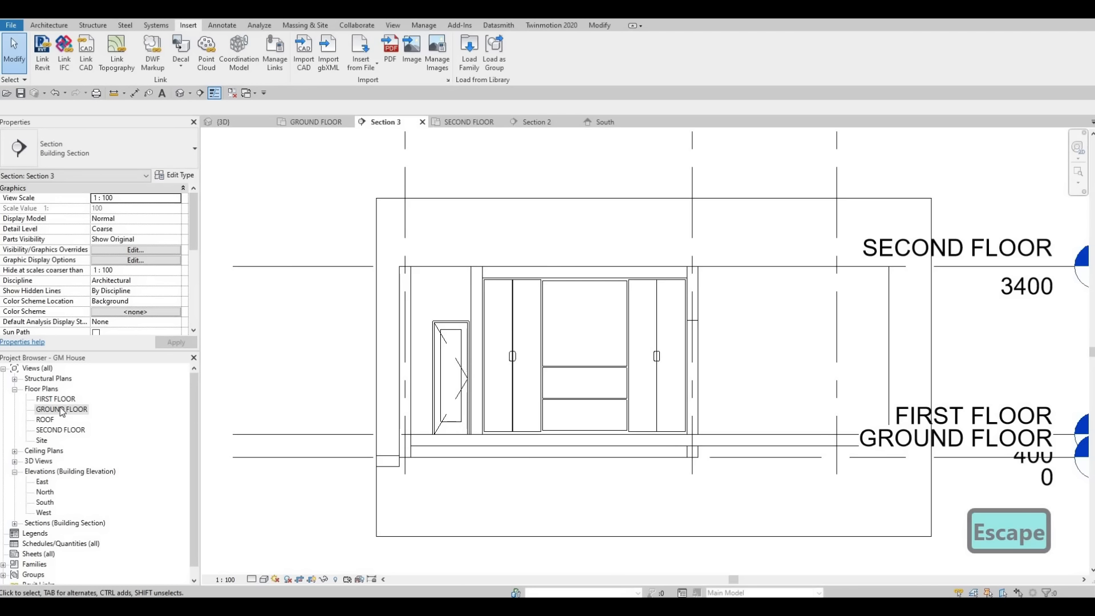
Load the M_TV - Flat Screen family from the Furniture library folder into the project
{"action": "left_click", "coordinate": [471, 63]}
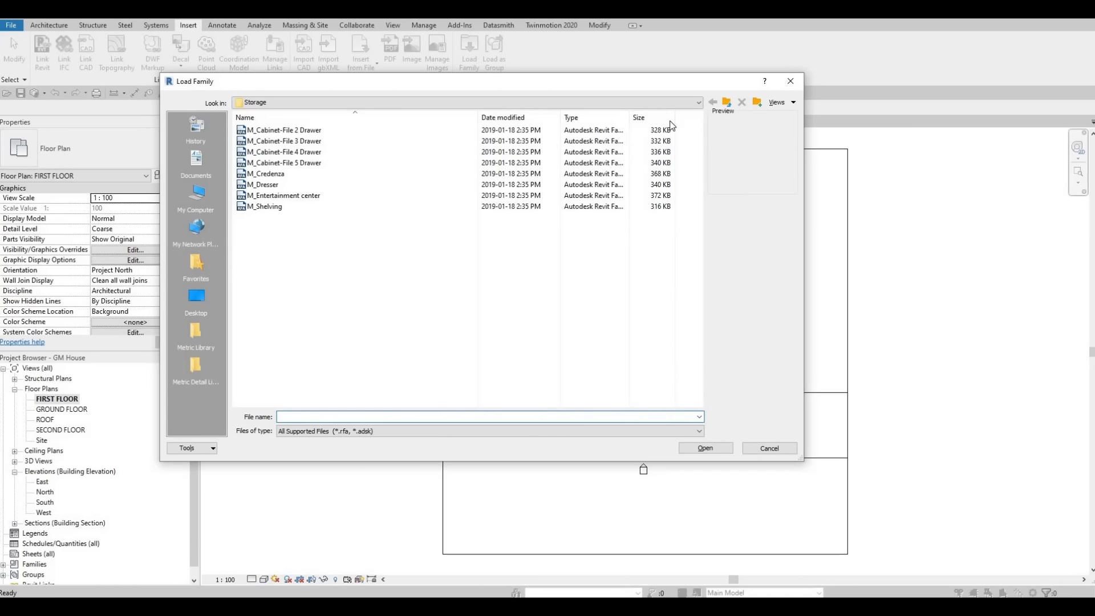
{"action": "left_click", "coordinate": [727, 102]}
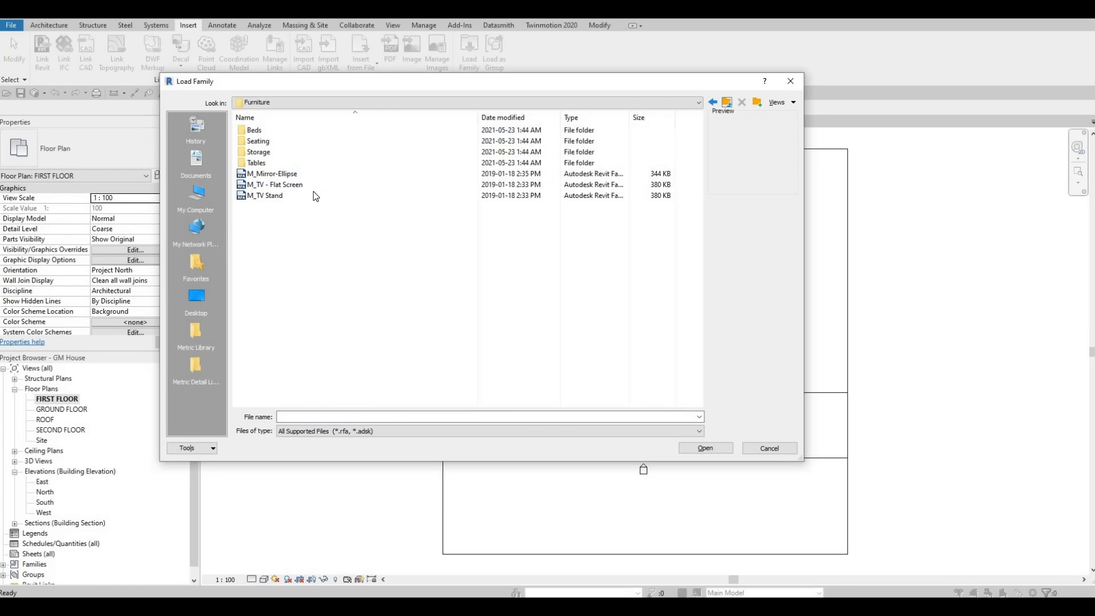
{"action": "left_click", "coordinate": [317, 187]}
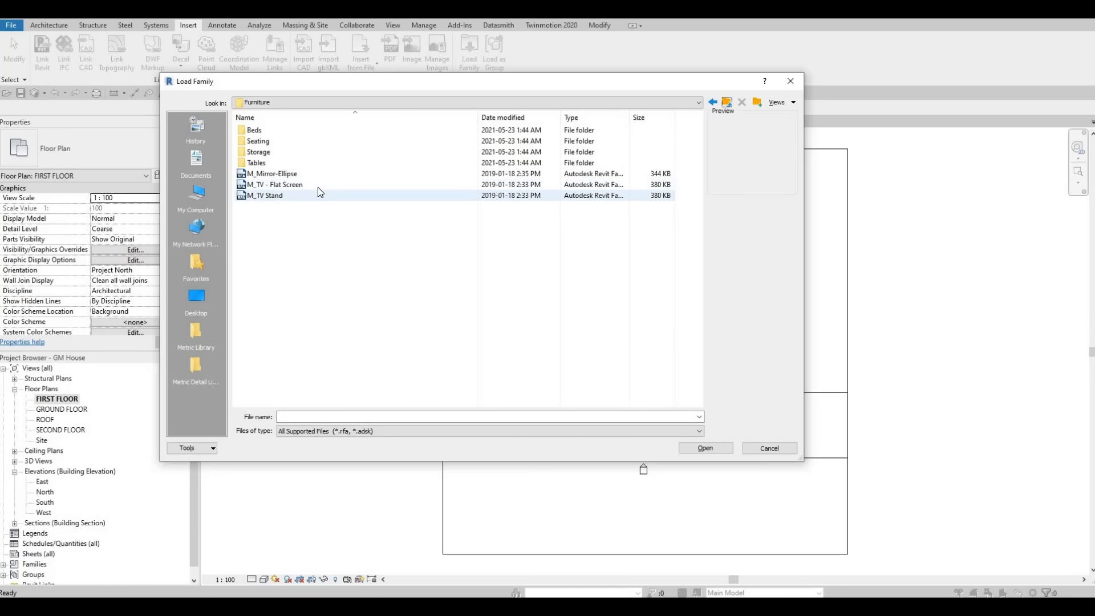
{"action": "left_click", "coordinate": [705, 448]}
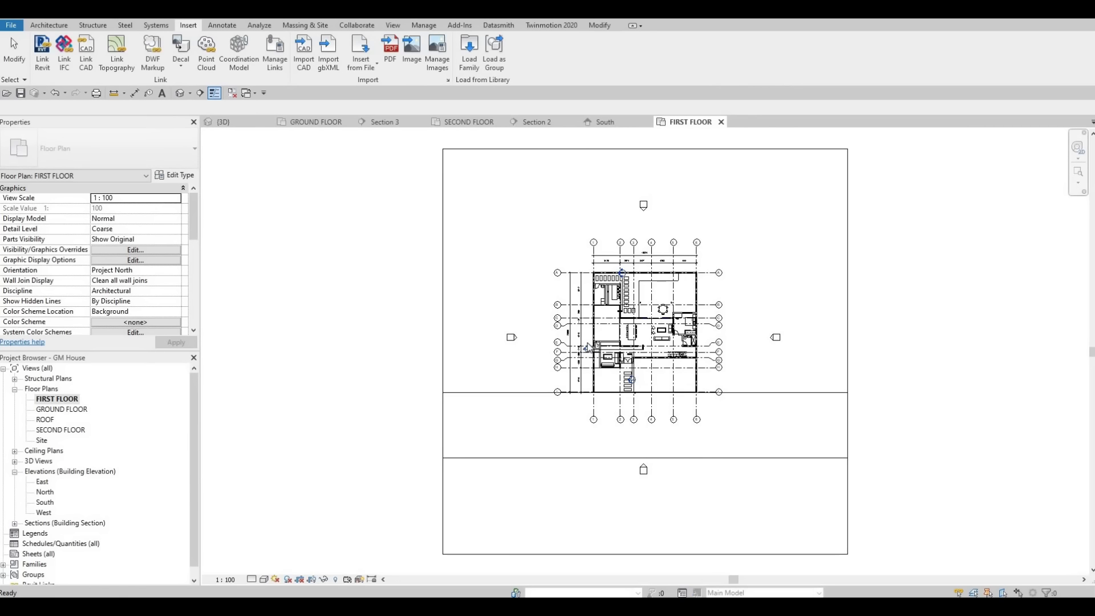
{"action": "scroll", "coordinate": [634, 353], "scroll_direction": "up", "scroll_amount": 10}
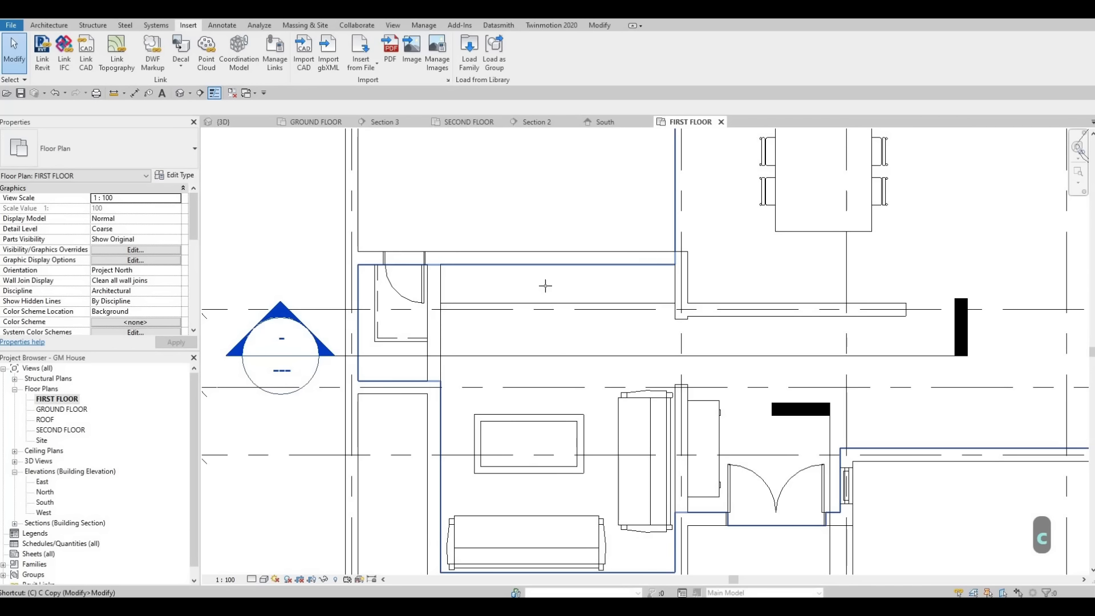
{"action": "key", "text": "l"}
{"action": "scroll", "coordinate": [545, 286], "scroll_direction": "up", "scroll_amount": 3}
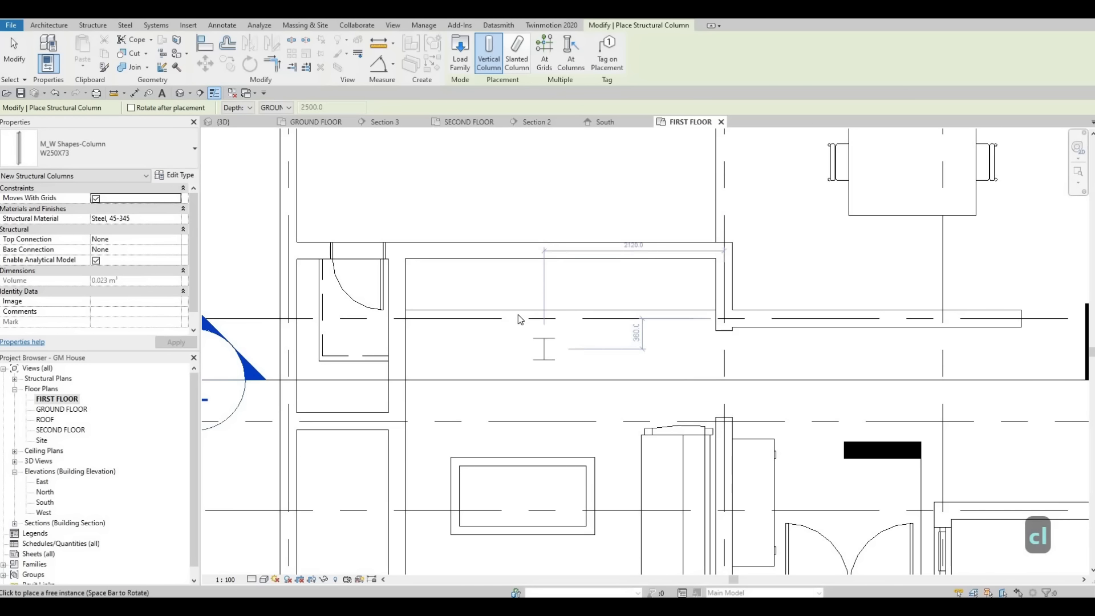
{"action": "key", "text": "Escape"}
{"action": "key", "text": "Escape"}
{"action": "key", "text": "Escape"}
Place a 0810mm M_TV - Flat Screen component centred in the entertainment center on the FIRST FLOOR plan
{"action": "key", "text": "c"}
{"action": "key", "text": "m"}
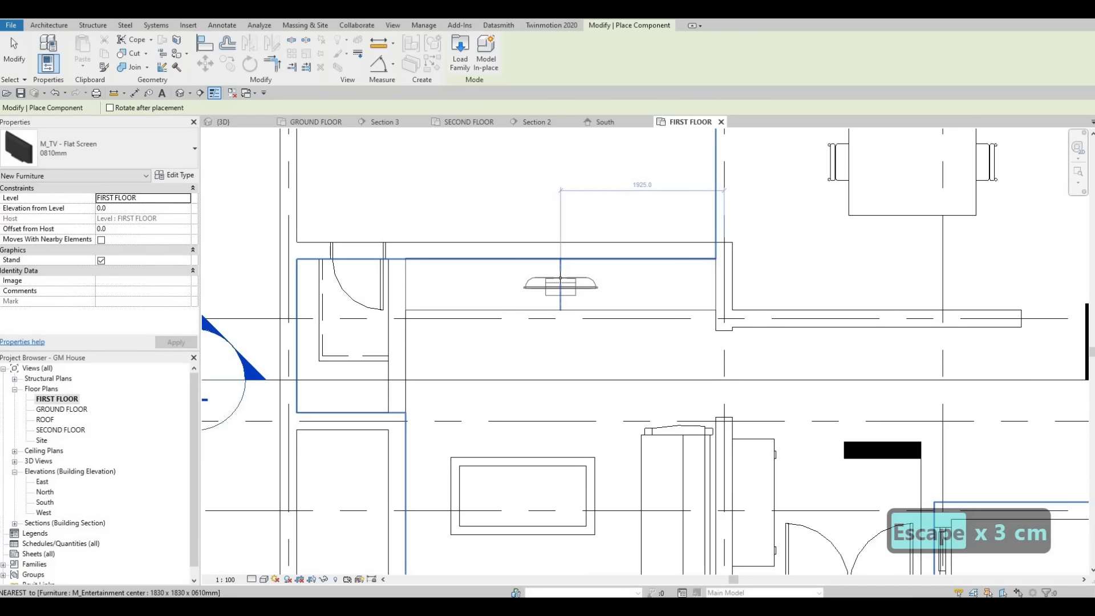
{"action": "key", "text": "Escape"}
{"action": "key", "text": "Escape"}
{"action": "key", "text": "Escape"}
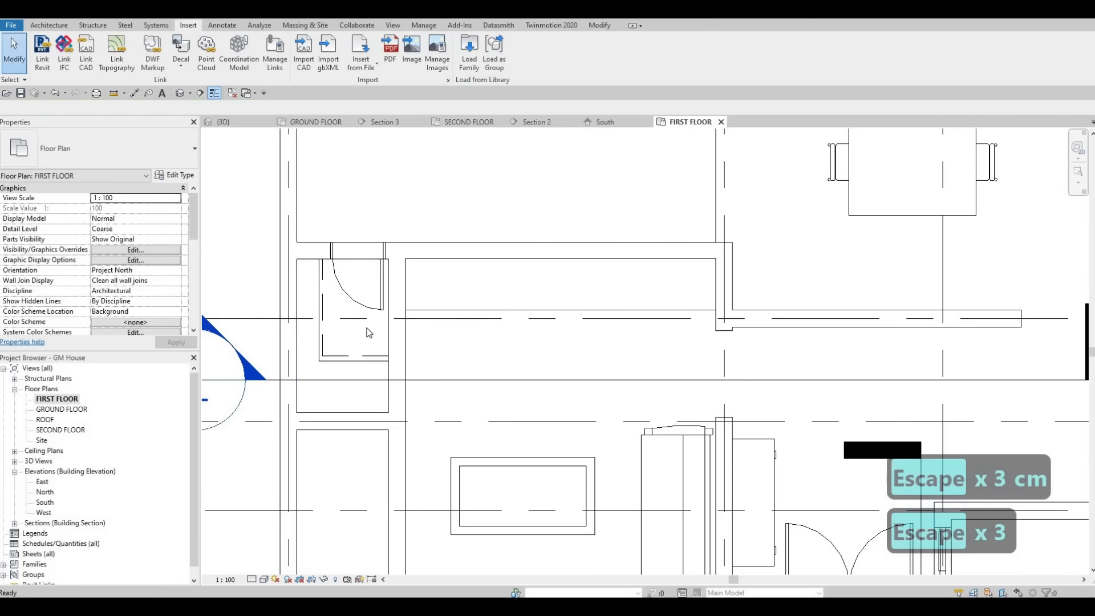
Open Section 3 and raise the TV onto the shelf of the entertainment center's central opening, about 1222 mm above FIRST FLOOR
{"action": "scroll", "coordinate": [306, 318], "scroll_direction": "down", "scroll_amount": 3}
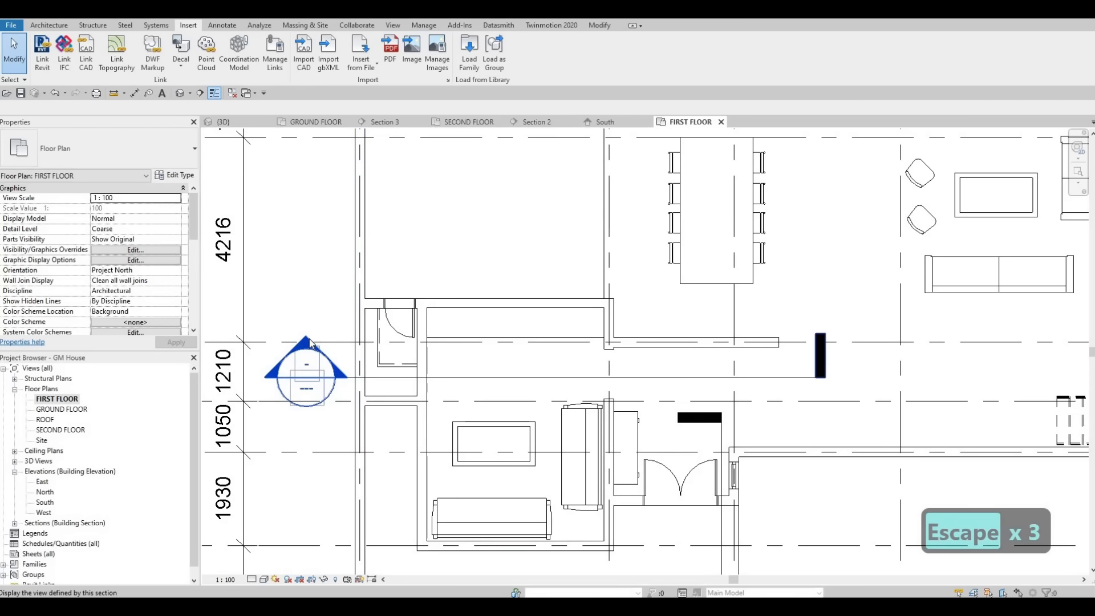
{"action": "double_click", "coordinate": [309, 342]}
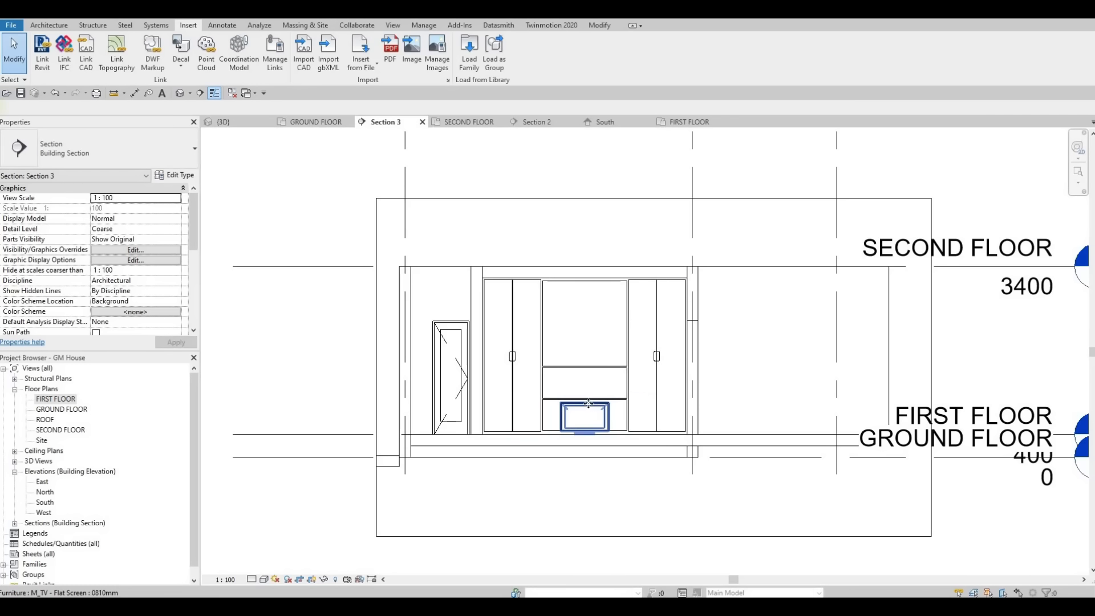
{"action": "left_click", "coordinate": [588, 404]}
{"action": "left_click_drag", "start_coordinate": [589, 326], "coordinate": [589, 364]}
{"action": "scroll", "coordinate": [588, 382], "scroll_direction": "up", "scroll_amount": 3}
{"action": "key", "text": "Escape"}
{"action": "key", "text": "Escape"}
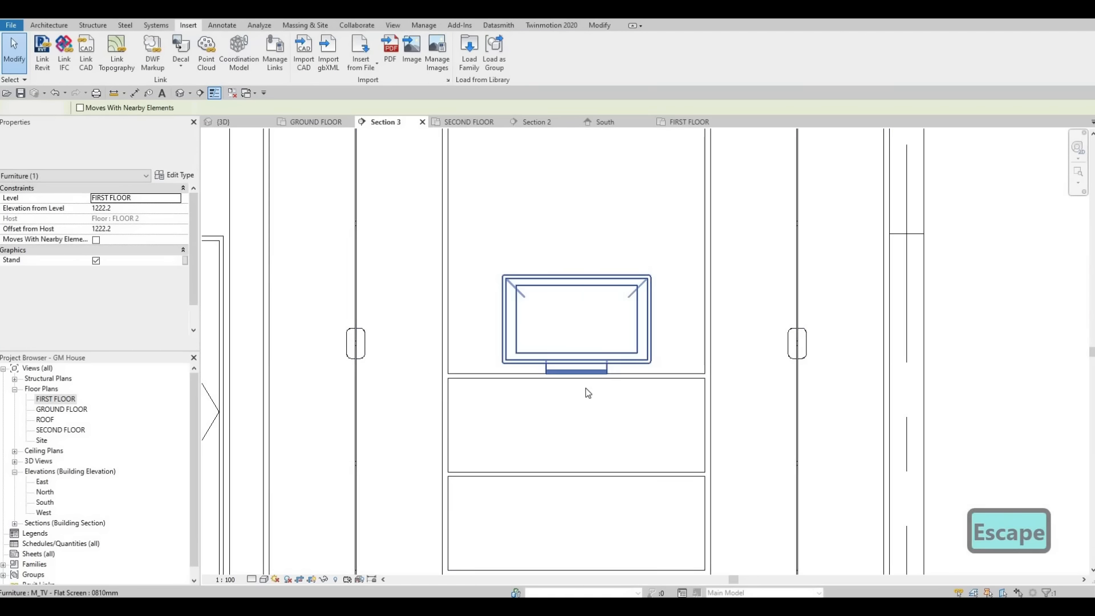
Change the TV's type to 1270mm
{"action": "scroll", "coordinate": [586, 318], "scroll_direction": "up", "scroll_amount": 2}
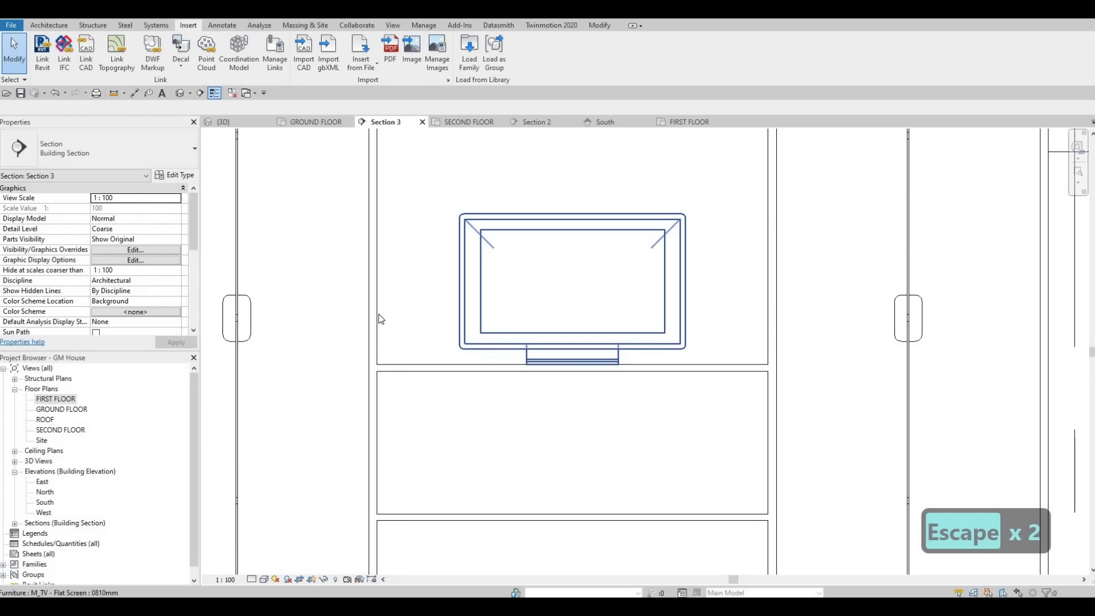
{"action": "left_click", "coordinate": [459, 228]}
{"action": "left_click", "coordinate": [114, 150]}
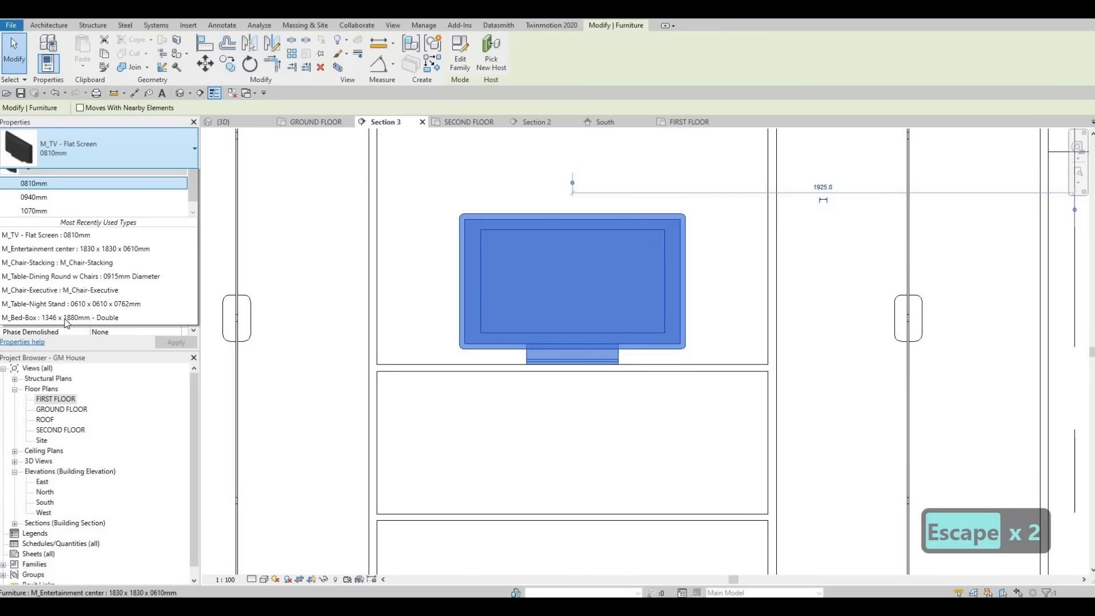
{"action": "scroll", "coordinate": [57, 342], "scroll_direction": "down", "scroll_amount": 5}
{"action": "left_click", "coordinate": [56, 363]}
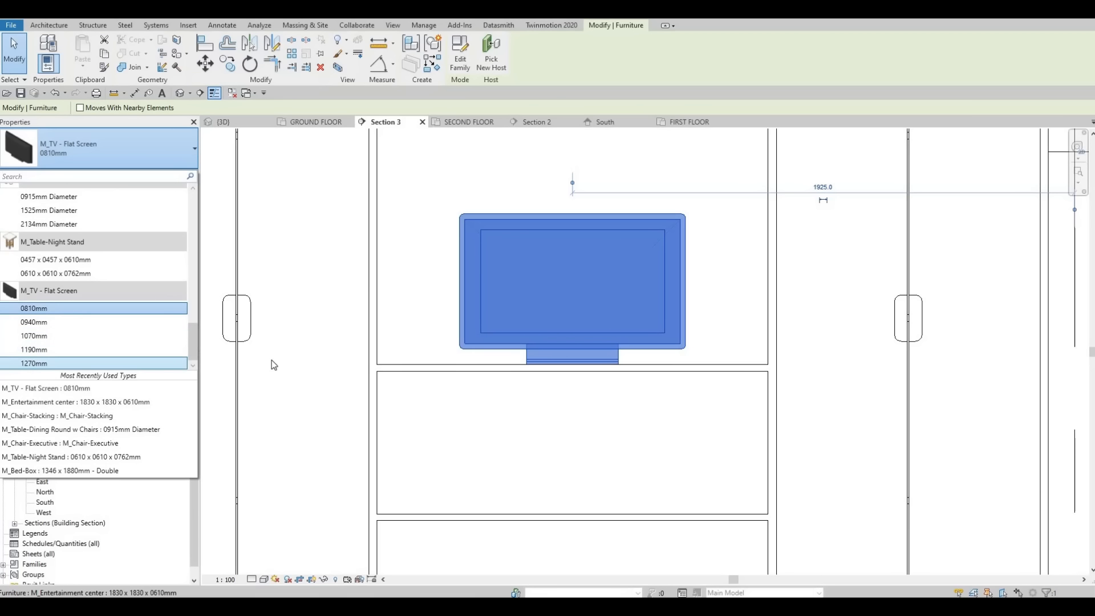
{"action": "key", "text": "Escape"}
{"action": "key", "text": "Escape"}
{"action": "scroll", "coordinate": [457, 352], "scroll_direction": "down", "scroll_amount": 2}
{"action": "key", "text": "Escape"}
{"action": "scroll", "coordinate": [542, 340], "scroll_direction": "down", "scroll_amount": 3}
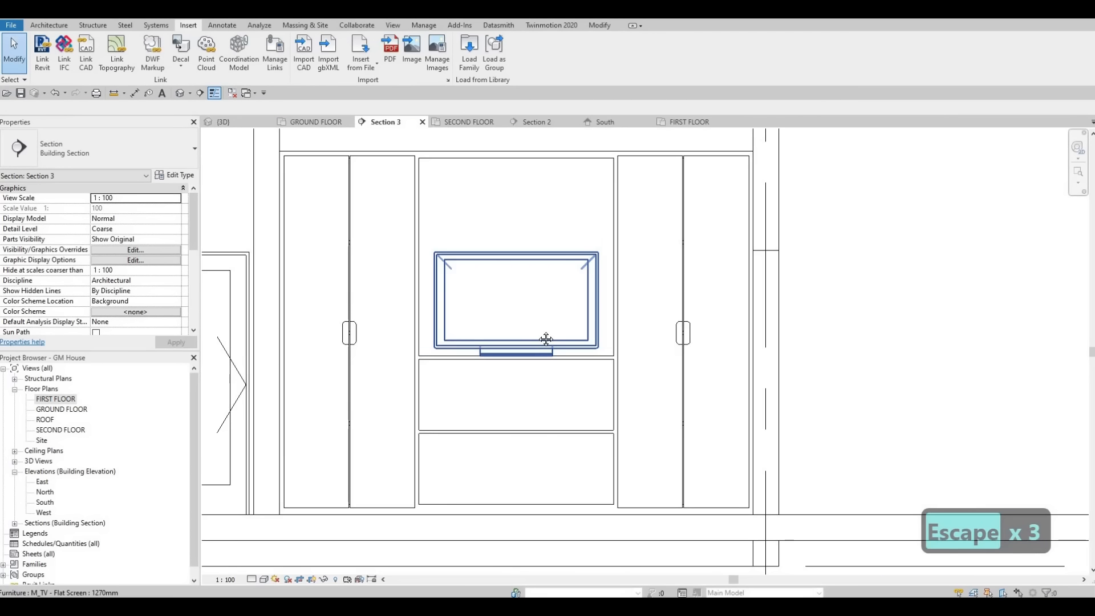
{"action": "key", "text": "Escape"}
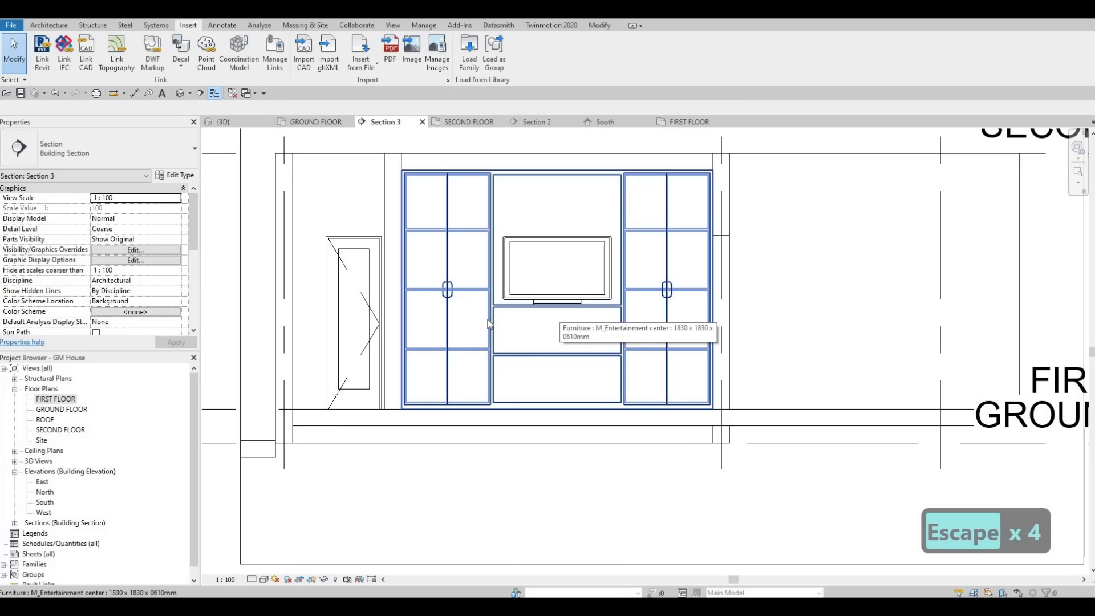
Return to the FIRST FLOOR plan and rotate the seating group of two sofas, two chairs and coffee table beside the bedroom by 90 degrees
{"action": "double_click", "coordinate": [56, 400]}
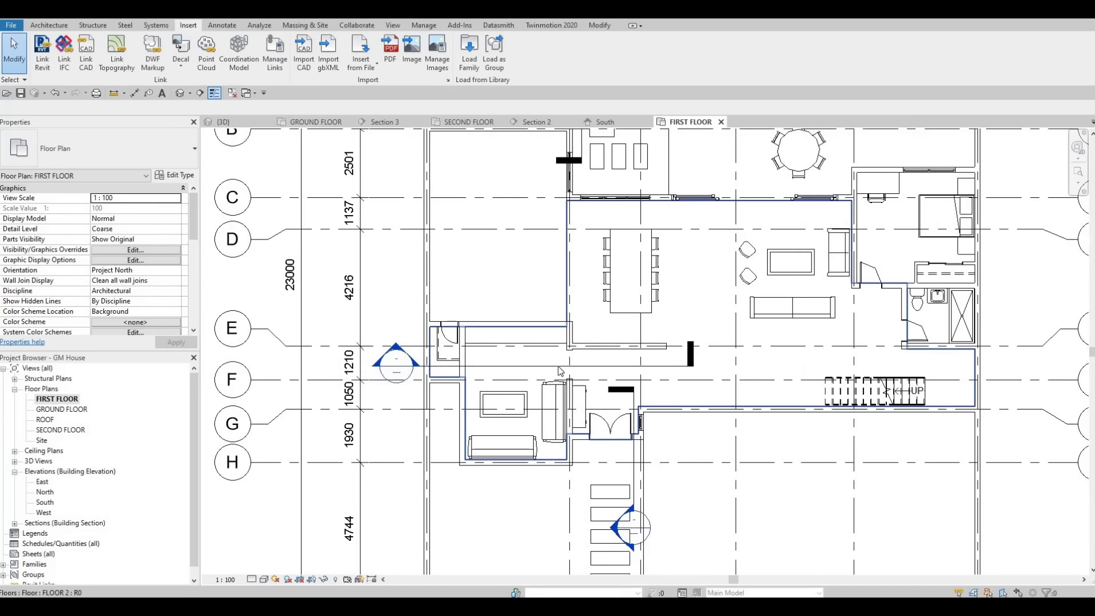
{"action": "key", "text": "Escape"}
{"action": "scroll", "coordinate": [614, 343], "scroll_direction": "up", "scroll_amount": 3}
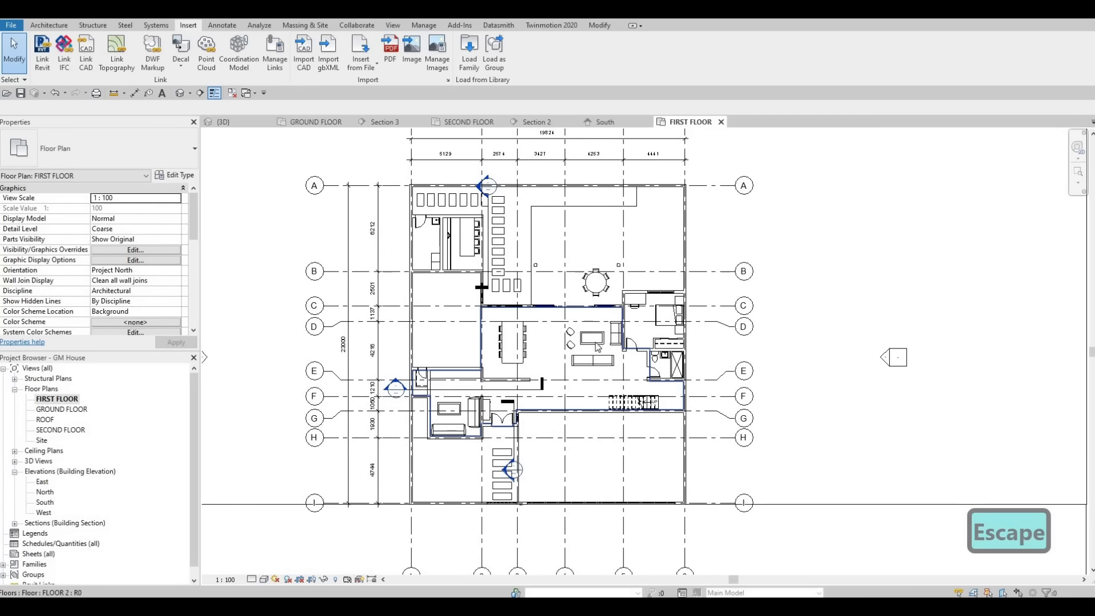
{"action": "middle_click_drag", "start_coordinate": [608, 337], "coordinate": [609, 343]}
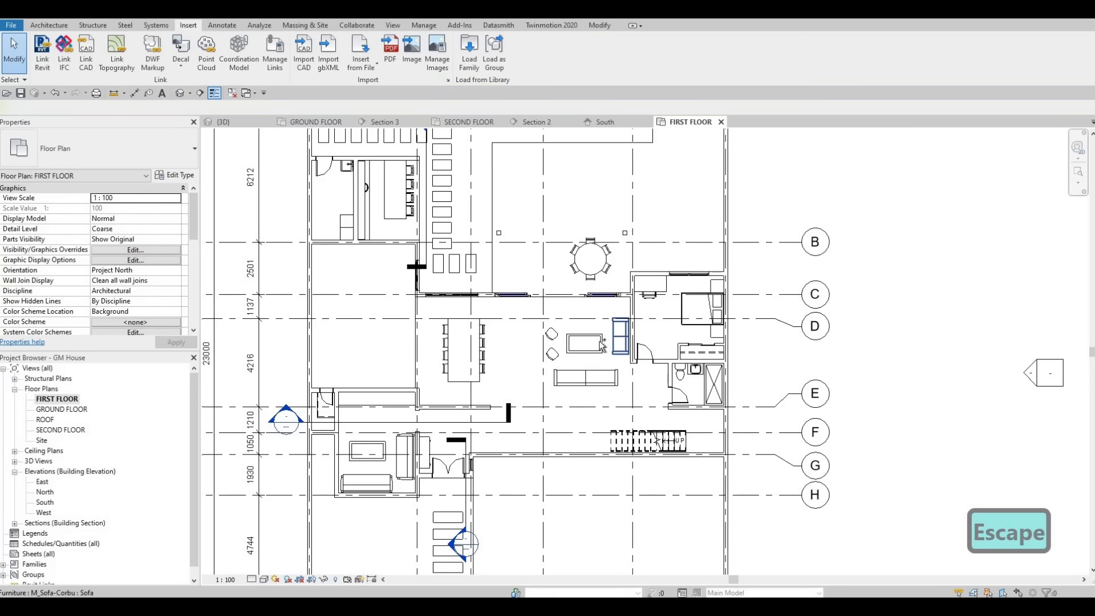
{"action": "left_click", "coordinate": [612, 342], "text": "ctrl"}
{"action": "left_click", "coordinate": [567, 344], "text": "ctrl"}
{"action": "left_click", "coordinate": [555, 336], "text": "ctrl"}
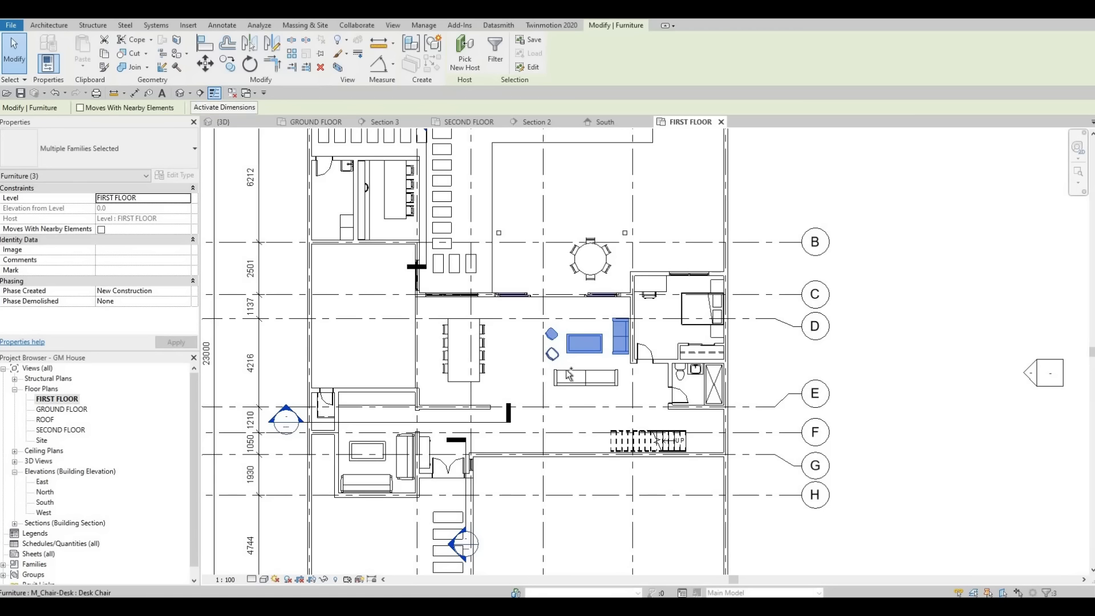
{"action": "left_click", "coordinate": [568, 374], "text": "ctrl"}
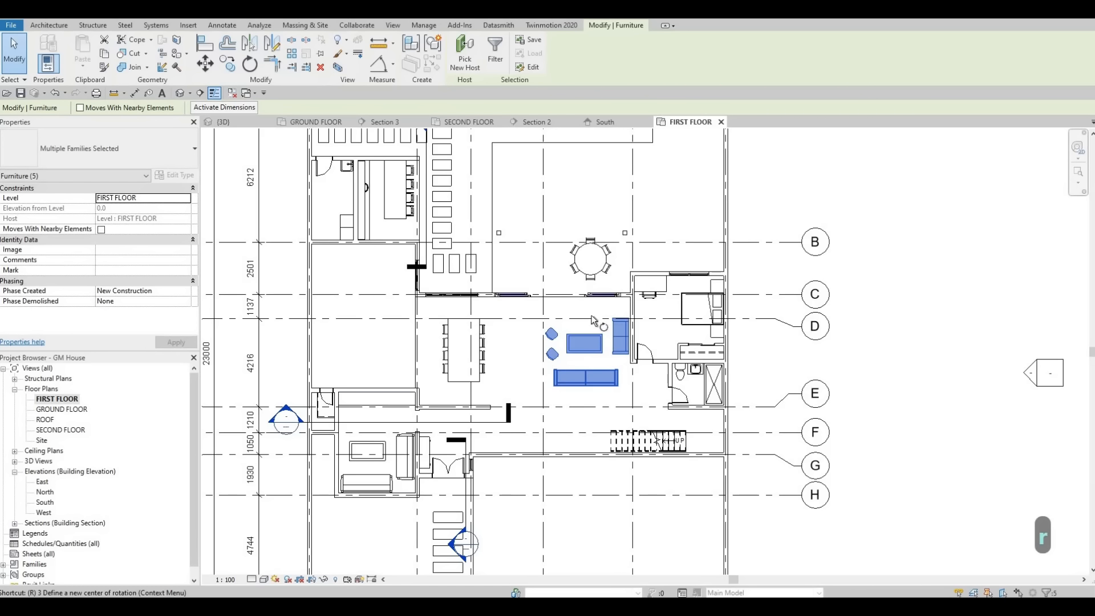
{"action": "key", "text": "r"}
{"action": "key", "text": "o"}
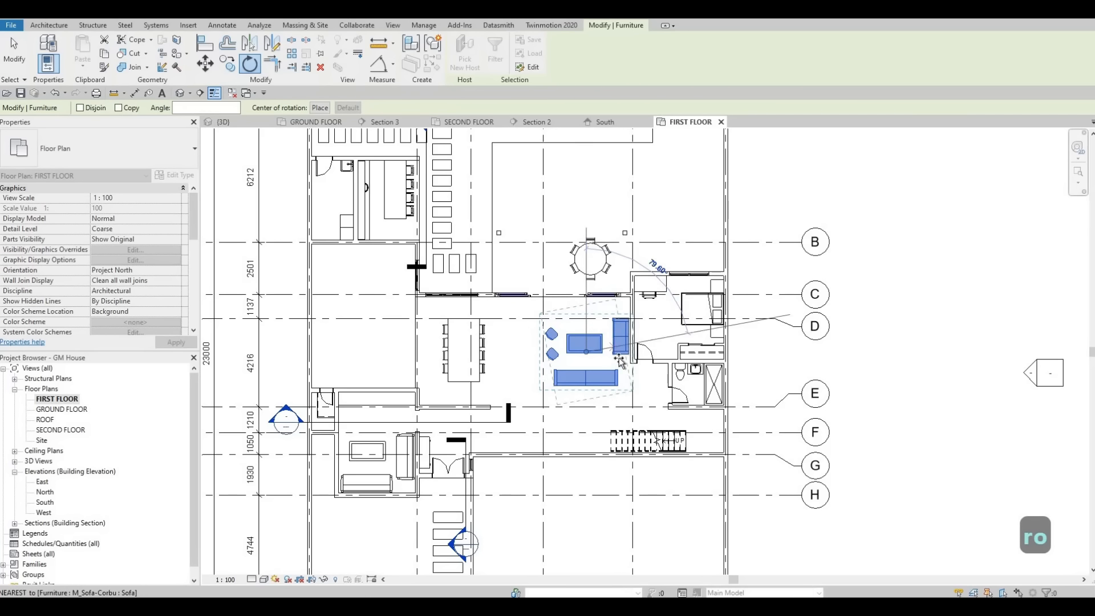
{"action": "scroll", "coordinate": [666, 345], "scroll_direction": "up", "scroll_amount": 2}
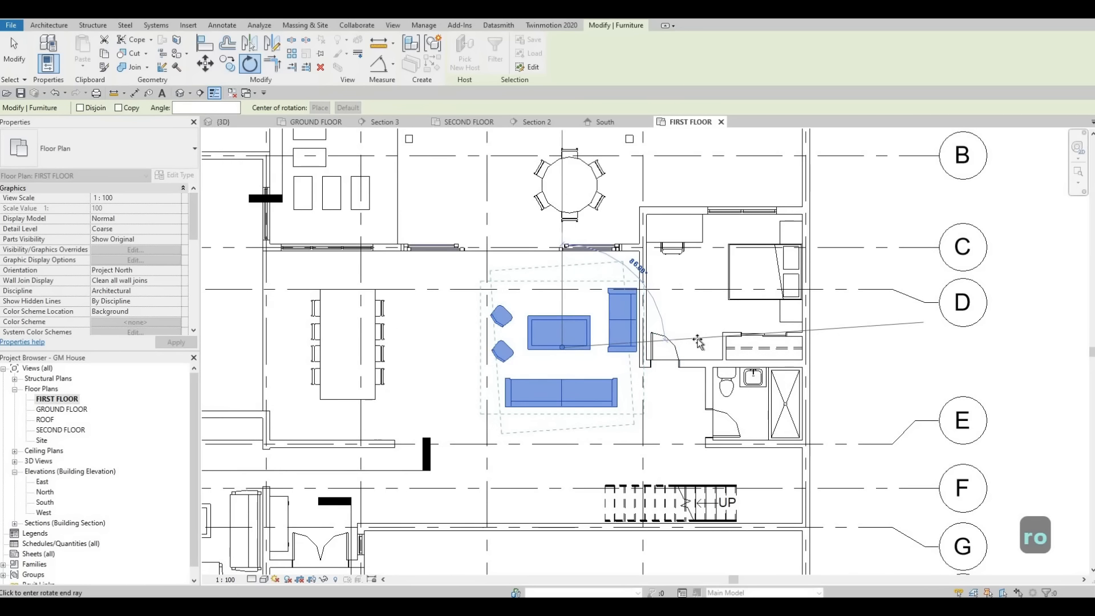
{"action": "type", "text": "90"}
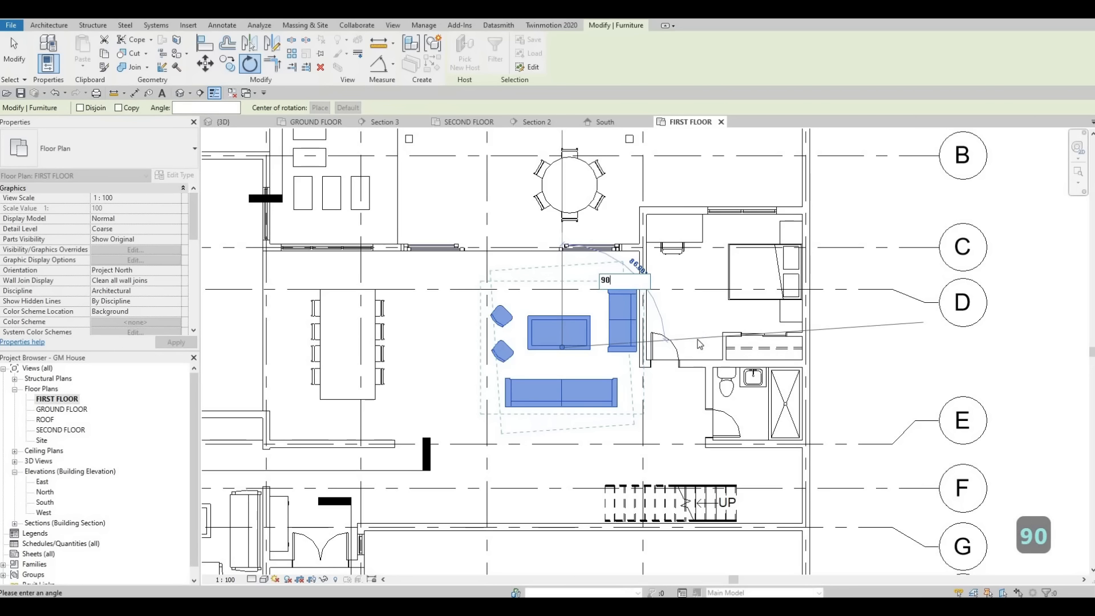
{"action": "key", "text": "Return"}
{"action": "key", "text": "Escape"}
{"action": "key", "text": "Escape"}
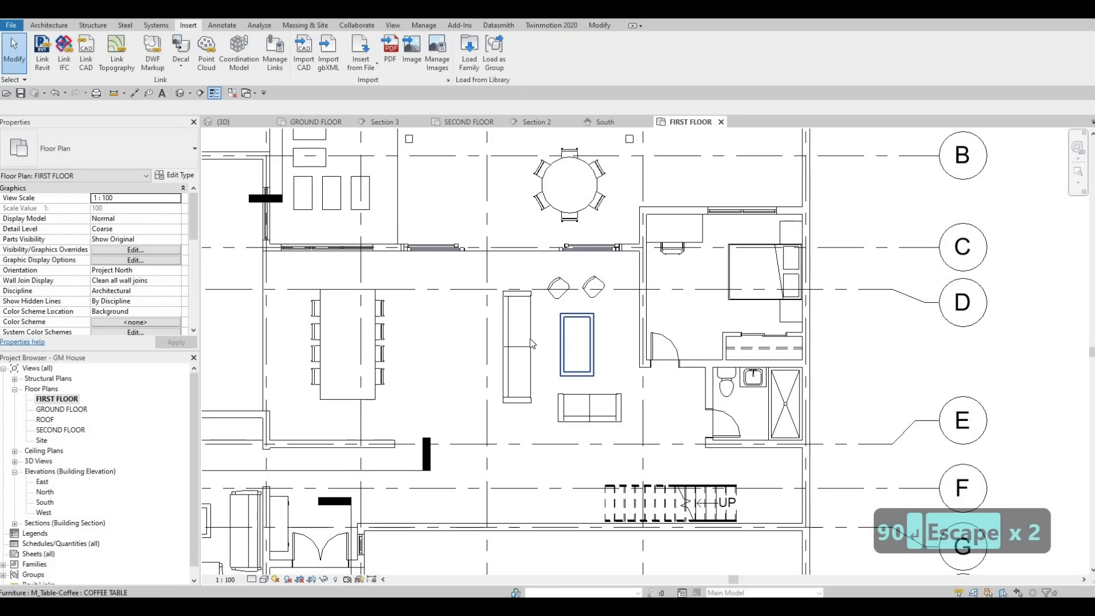
Shift the rotated seating group of two sofas, two chairs and coffee table about 420 mm towards grid line C
{"action": "left_click", "coordinate": [529, 338], "text": "ctrl"}
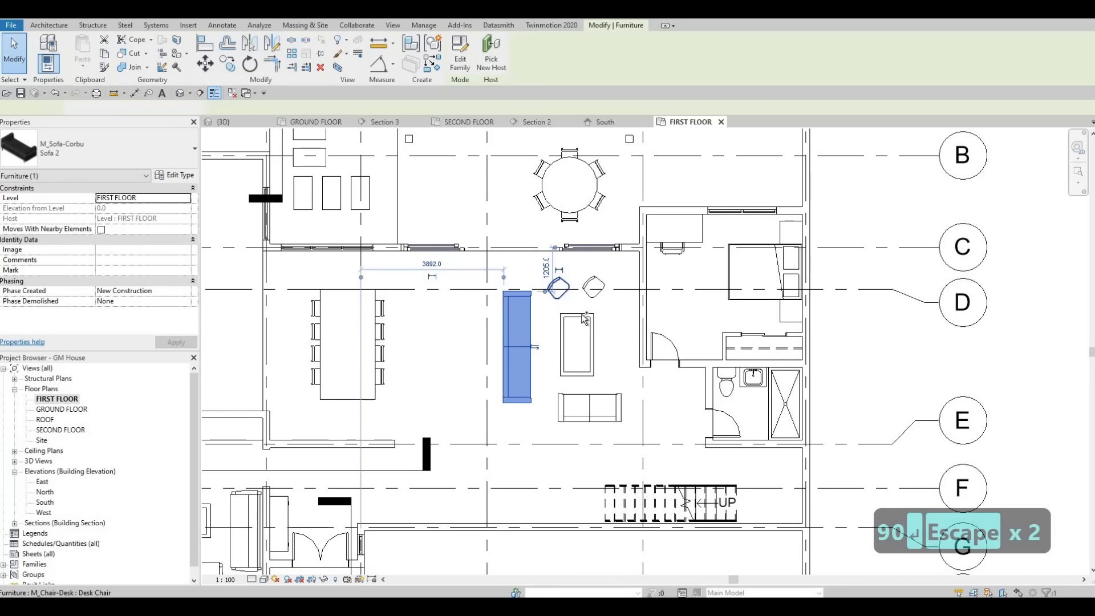
{"action": "left_click", "coordinate": [558, 288], "text": "ctrl"}
{"action": "left_click", "coordinate": [593, 287], "text": "ctrl"}
{"action": "left_click", "coordinate": [577, 344], "text": "ctrl"}
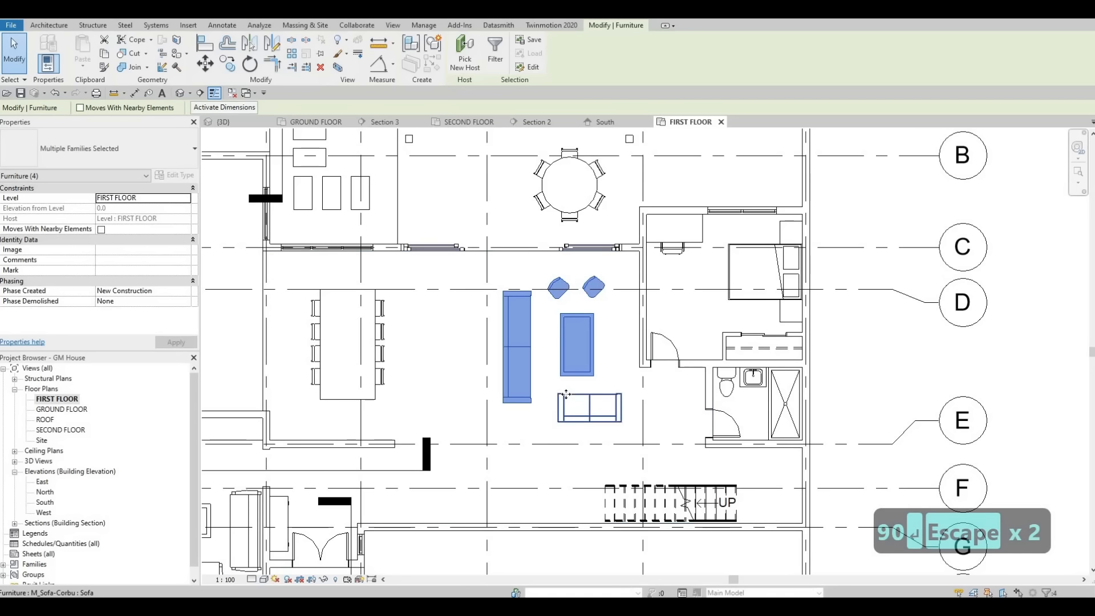
{"action": "left_click", "coordinate": [567, 394], "text": "ctrl"}
{"action": "key", "text": "Left"}
{"action": "key", "text": "Left"}
{"action": "key", "text": "Left"}
{"action": "key", "text": "Up"}
{"action": "key", "text": "Up"}
{"action": "key", "text": "Up"}
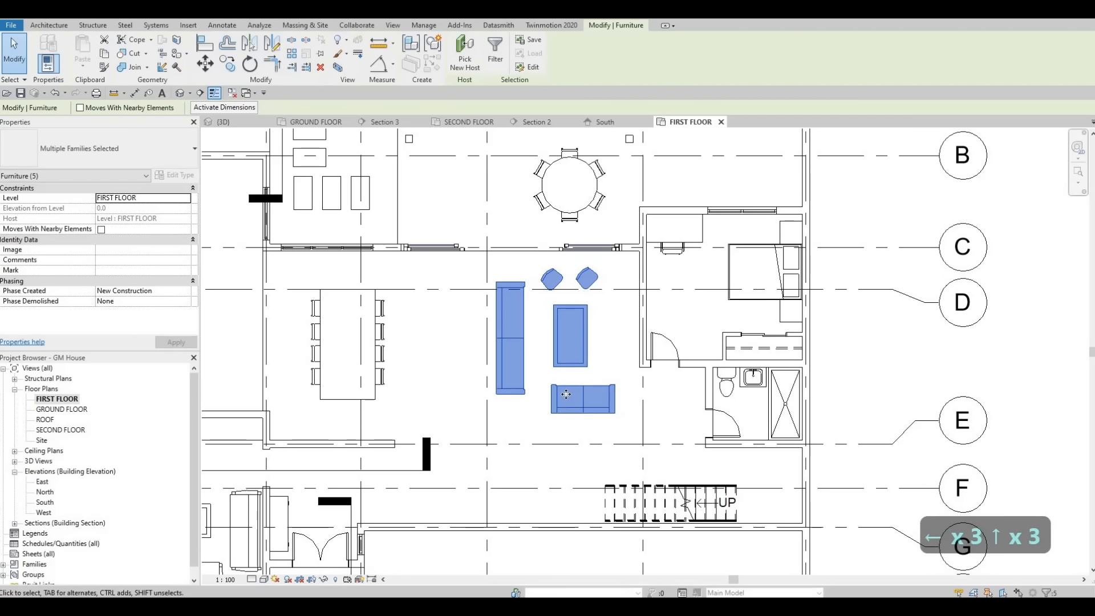
{"action": "key", "text": "Up"}
{"action": "key", "text": "Up"}
{"action": "key", "text": "Up"}
{"action": "key", "text": "Right"}
{"action": "key", "text": "Right"}
{"action": "key", "text": "Right"}
{"action": "key", "text": "Up"}
{"action": "key", "text": "Left"}
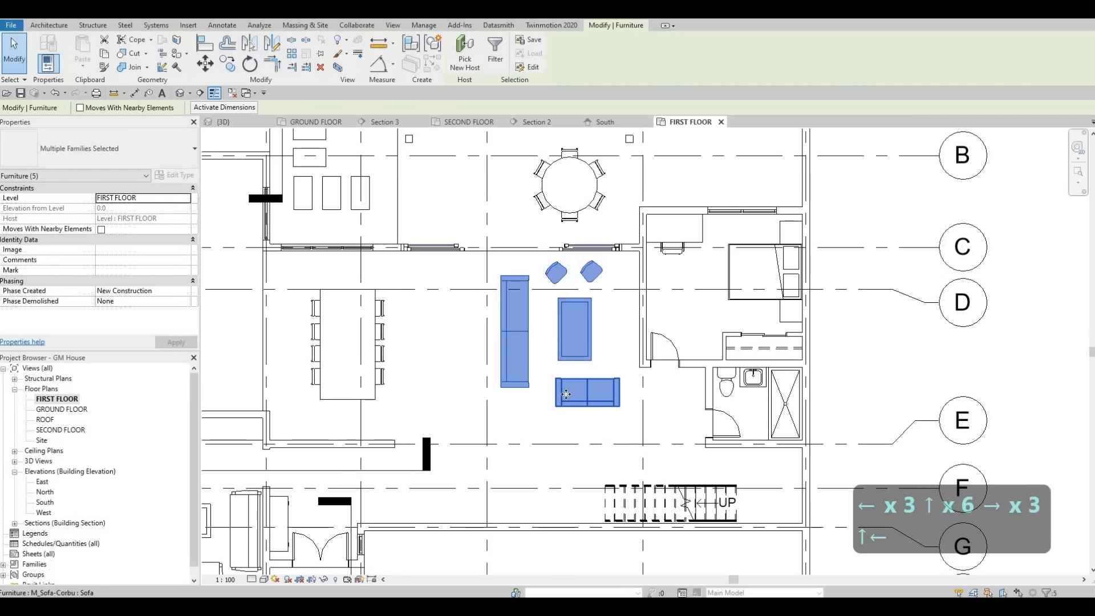
{"action": "key", "text": "Right"}
{"action": "key", "text": "Escape"}
{"action": "key", "text": "Escape"}
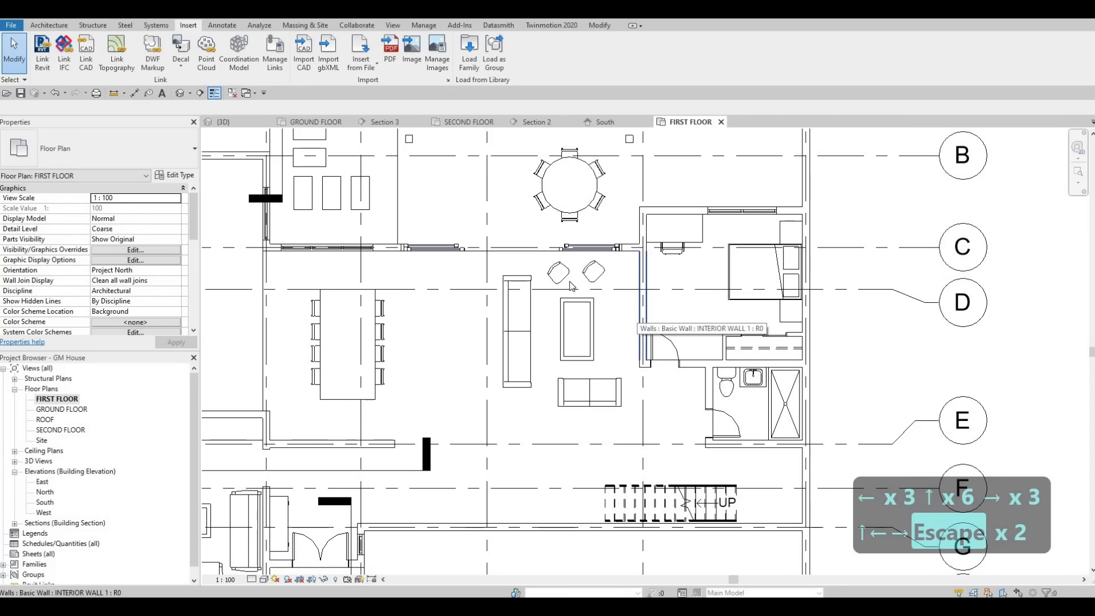
Shift the long sofa about 240 mm towards the coffee table and about 360 mm away from grid line C
{"action": "left_click", "coordinate": [527, 310]}
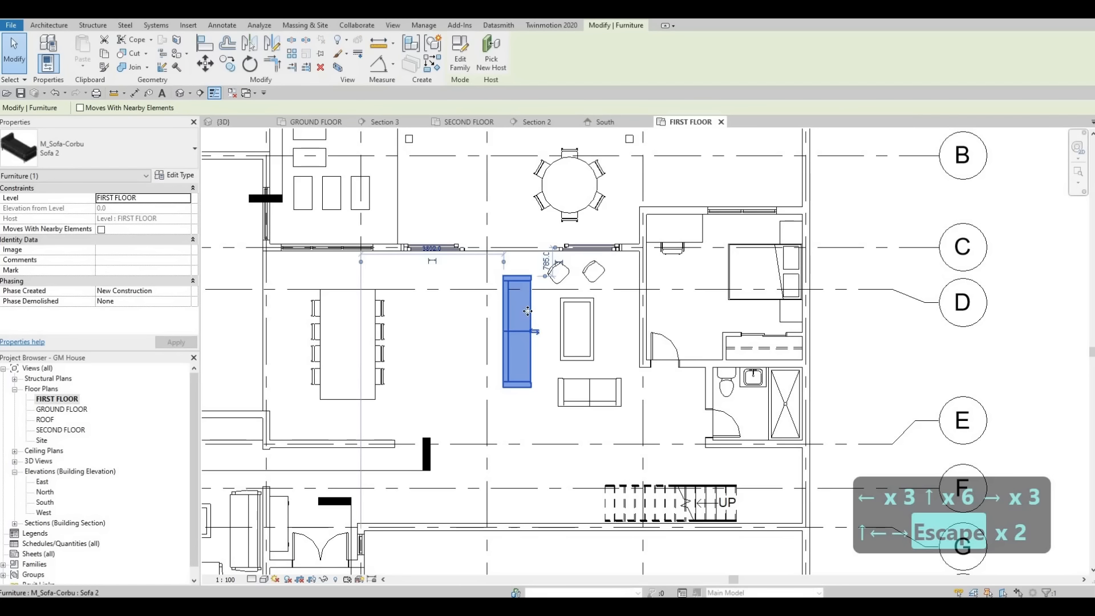
{"action": "key", "text": "Down"}
{"action": "key", "text": "Down"}
{"action": "key", "text": "Down"}
{"action": "key", "text": "Down"}
{"action": "key", "text": "Right"}
{"action": "key", "text": "Right"}
{"action": "key", "text": "Down"}
{"action": "key", "text": "Down"}
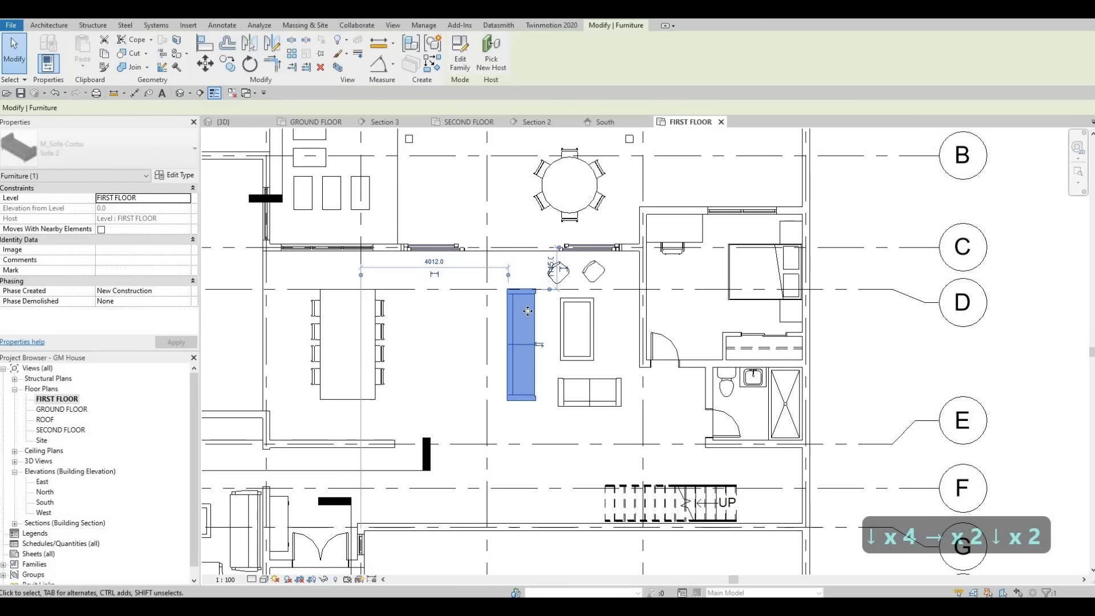
{"action": "key", "text": "Right"}
{"action": "key", "text": "Down"}
{"action": "key", "text": "Up"}
{"action": "key", "text": "Right"}
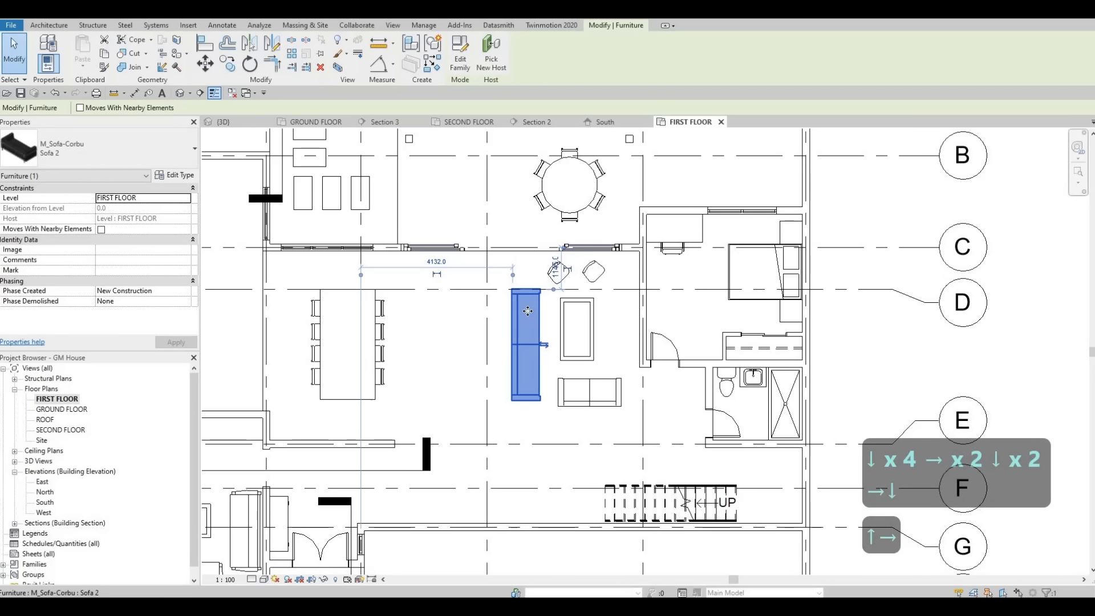
{"action": "key", "text": "Escape"}
{"action": "key", "text": "Escape"}
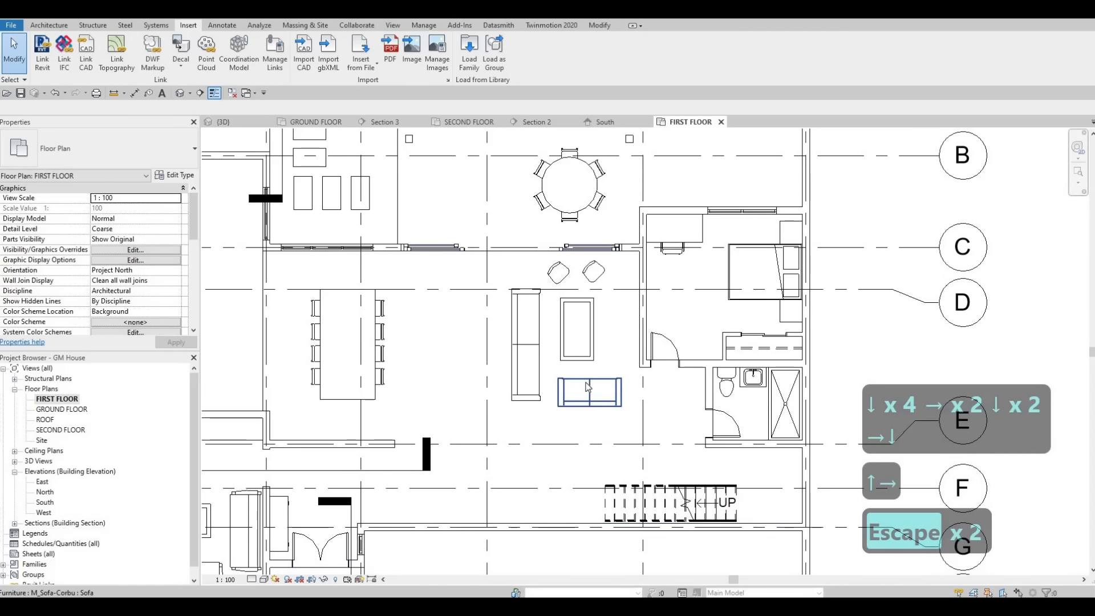
Shift the small sofa slightly towards the coffee table and slightly towards the long sofa
{"action": "left_click", "coordinate": [588, 386]}
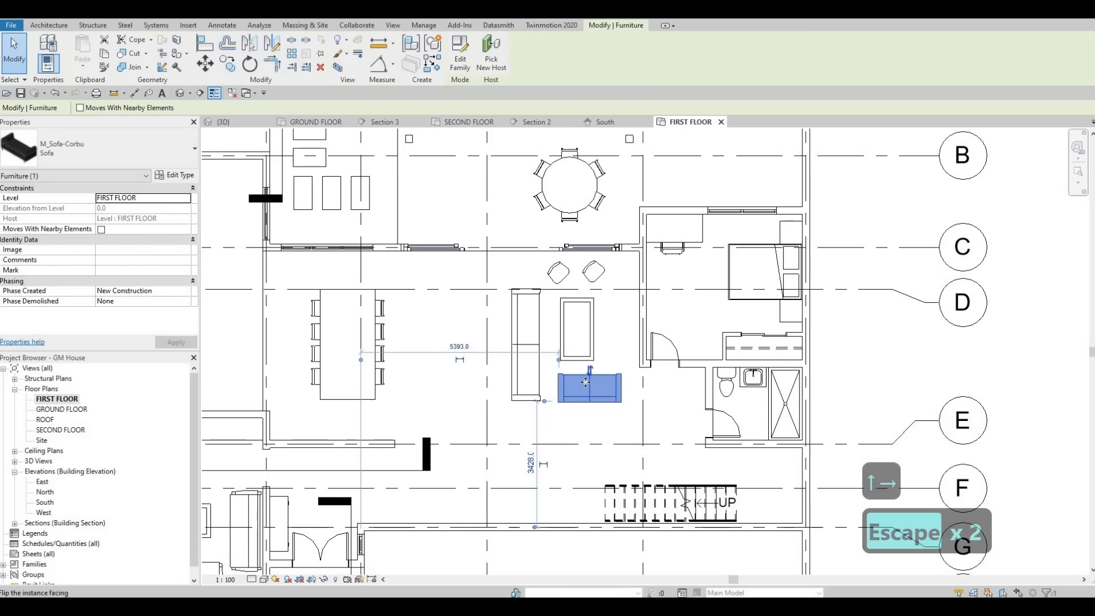
{"action": "key", "text": "Up"}
{"action": "key", "text": "Up"}
{"action": "key", "text": "Left"}
{"action": "key", "text": "Escape"}
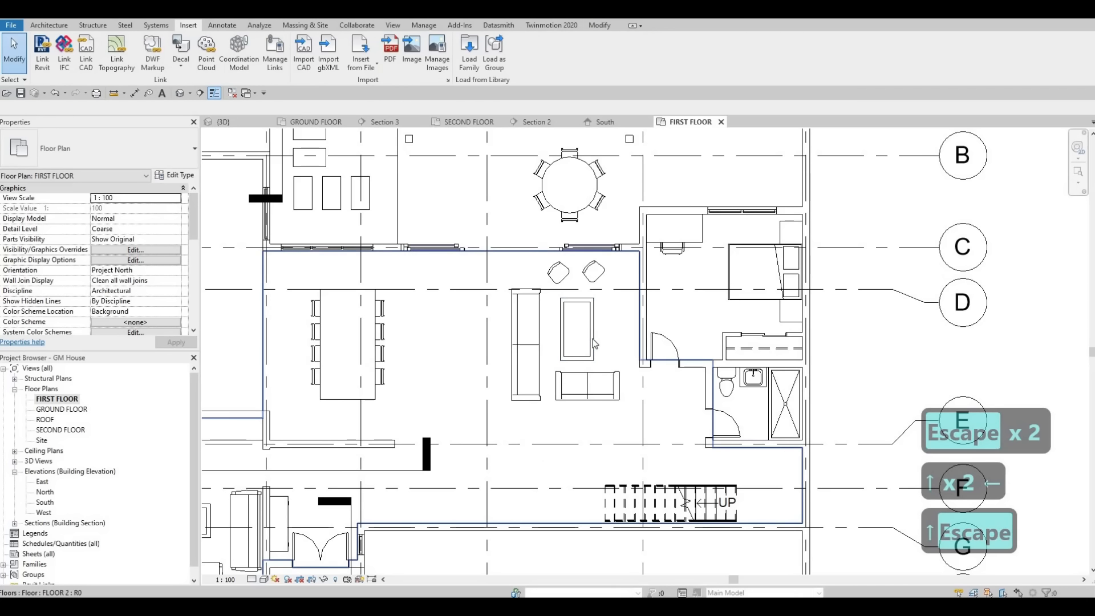
Shift the coffee table slightly away from the long sofa, towards the bedroom wall
{"action": "left_click", "coordinate": [596, 339]}
{"action": "key", "text": "Escape"}
{"action": "left_click", "coordinate": [593, 339]}
{"action": "key", "text": "Right"}
{"action": "key", "text": "Right"}
{"action": "key", "text": "Right"}
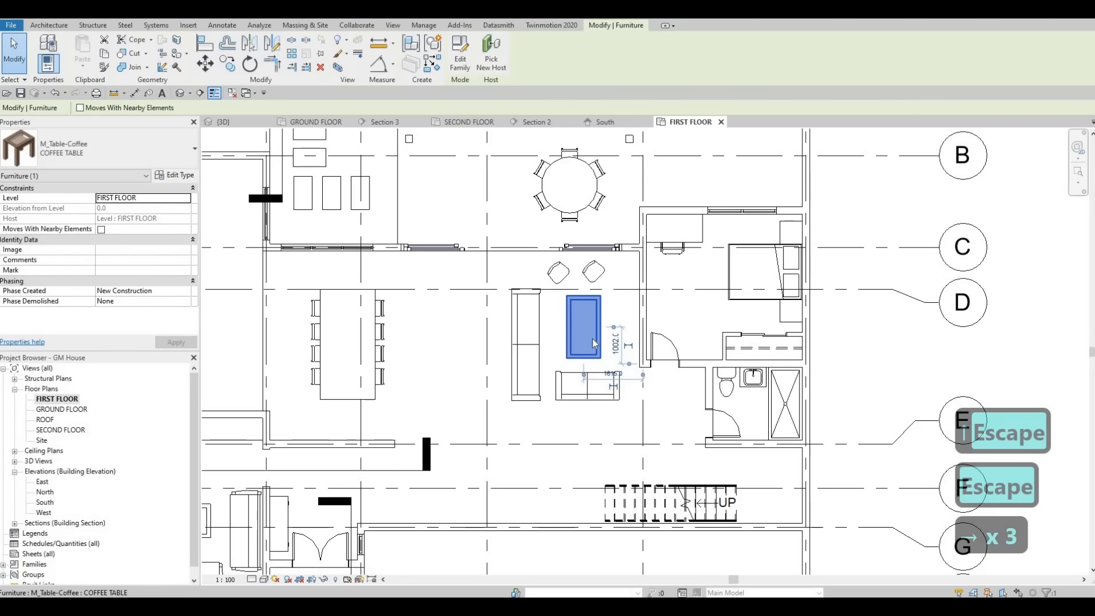
{"action": "key", "text": "Escape"}
{"action": "key", "text": "Escape"}
Relocate the Section 2 line into the living room, running through the coffee table, and flip it to face the bedroom wall
{"action": "middle_click_drag", "start_coordinate": [586, 322], "coordinate": [660, 318]}
{"action": "key", "text": "Escape"}
{"action": "scroll", "coordinate": [514, 327], "scroll_direction": "down", "scroll_amount": 5}
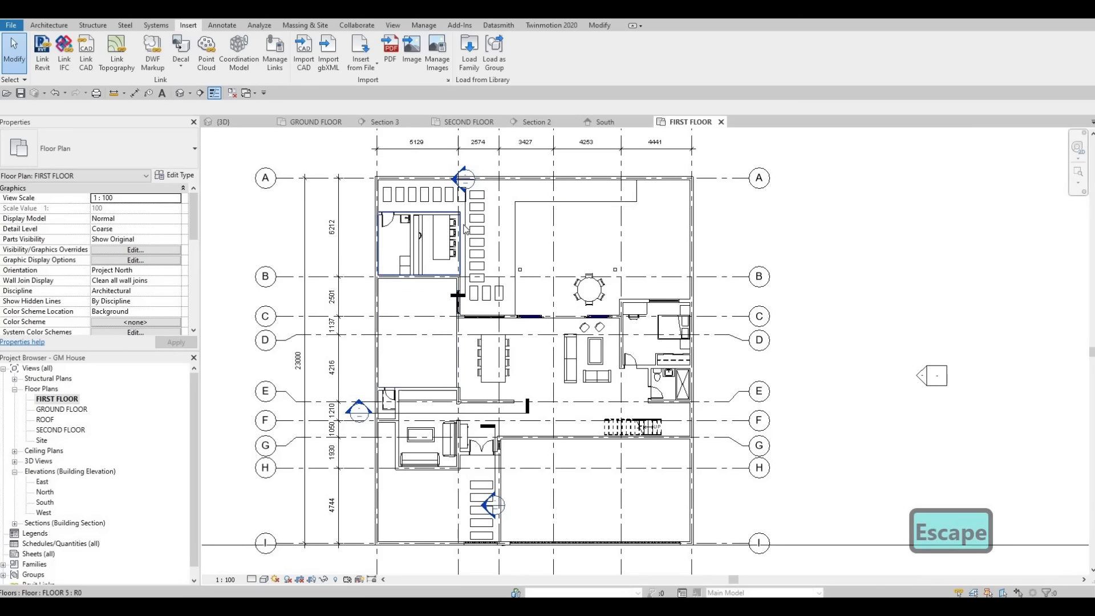
{"action": "left_click_drag", "start_coordinate": [465, 218], "coordinate": [601, 325]}
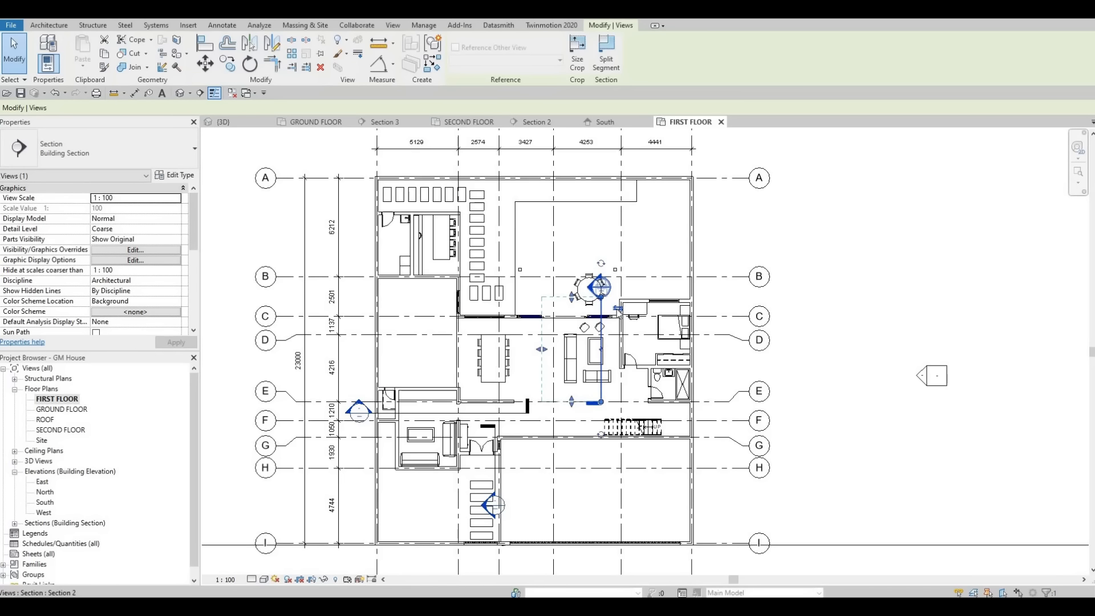
{"action": "left_click", "coordinate": [618, 308]}
{"action": "key", "text": "Escape"}
{"action": "key", "text": "Escape"}
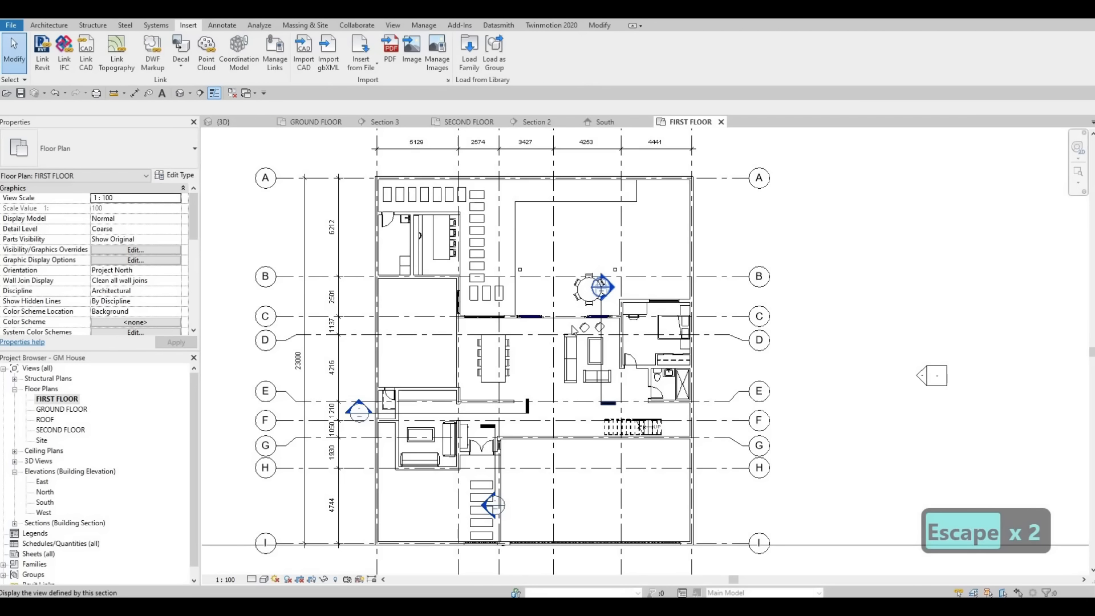
Open the Section 2 view and start a new in-place model in the Generic Models category
{"action": "double_click", "coordinate": [601, 336]}
{"action": "scroll", "coordinate": [625, 298], "scroll_direction": "down", "scroll_amount": 2}
{"action": "key", "text": "Escape"}
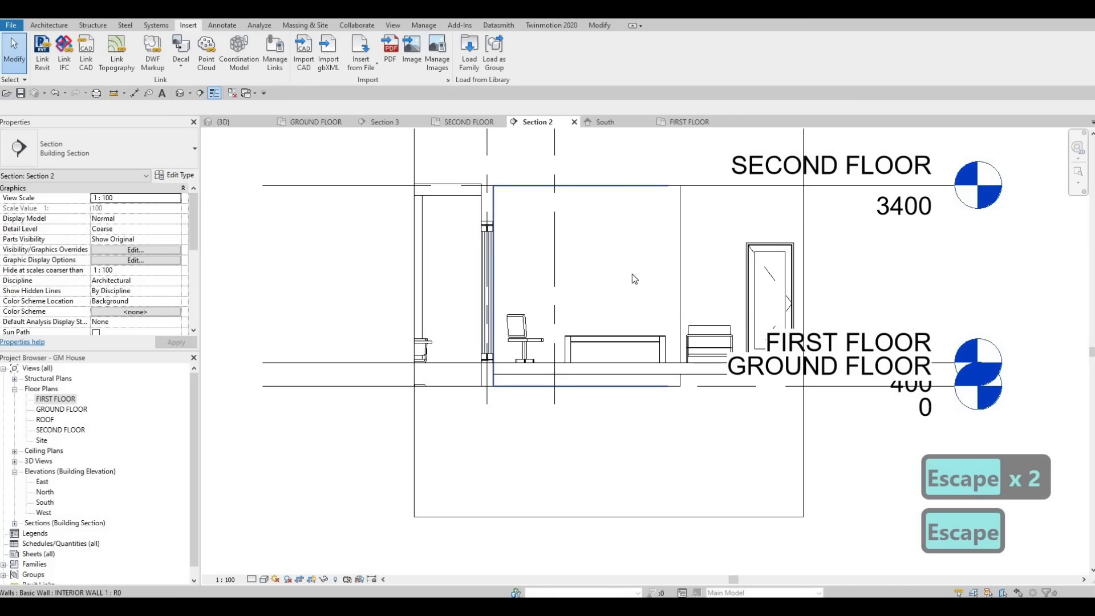
{"action": "left_click", "coordinate": [67, 26]}
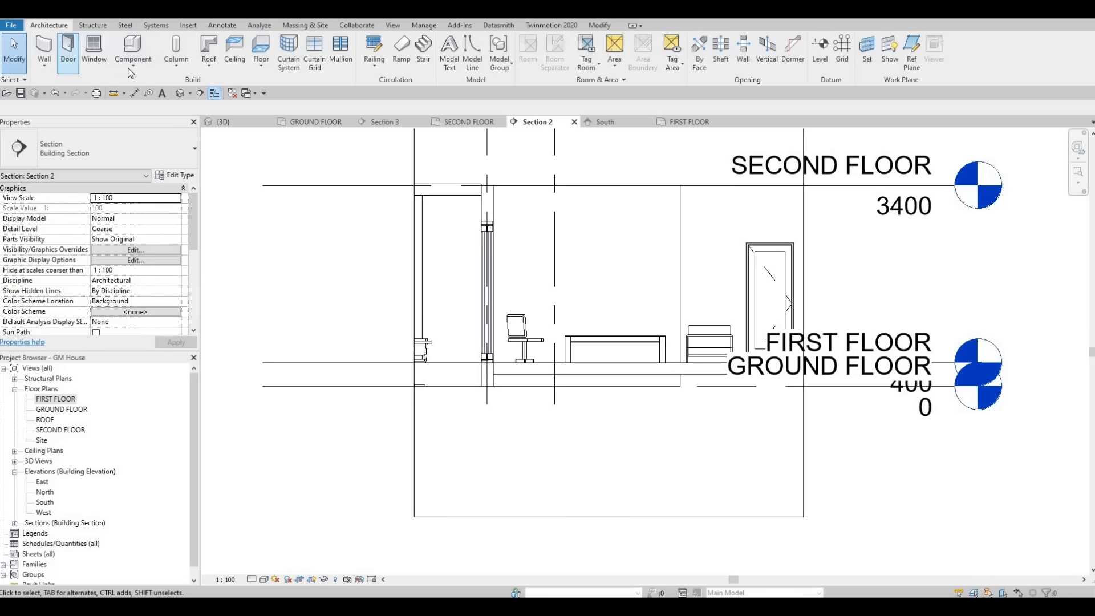
{"action": "left_click", "coordinate": [131, 69]}
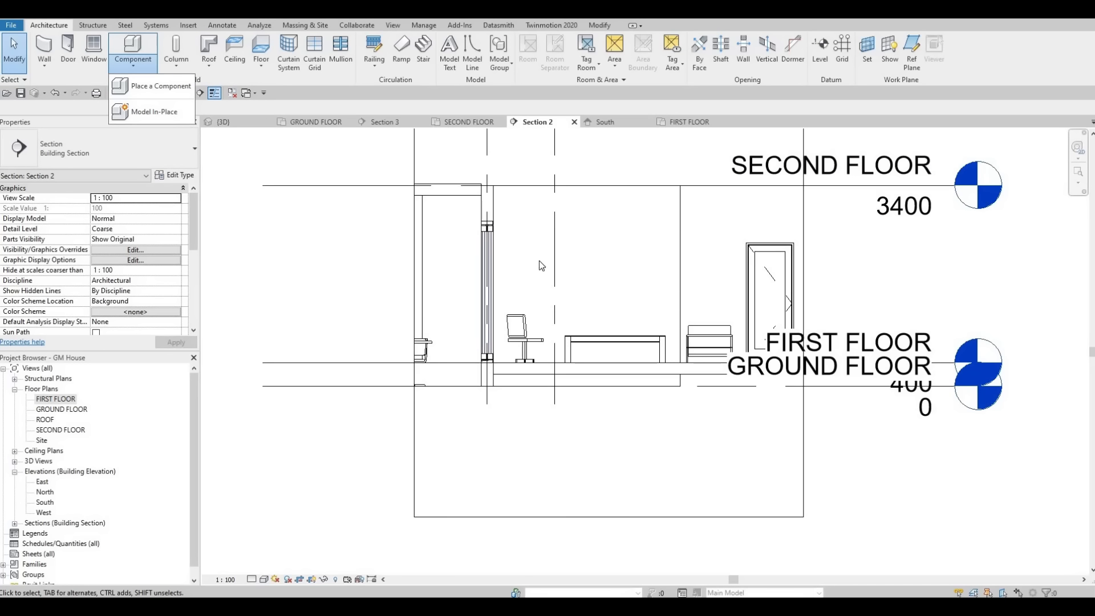
{"action": "scroll", "coordinate": [662, 244], "scroll_direction": "down", "scroll_amount": 4}
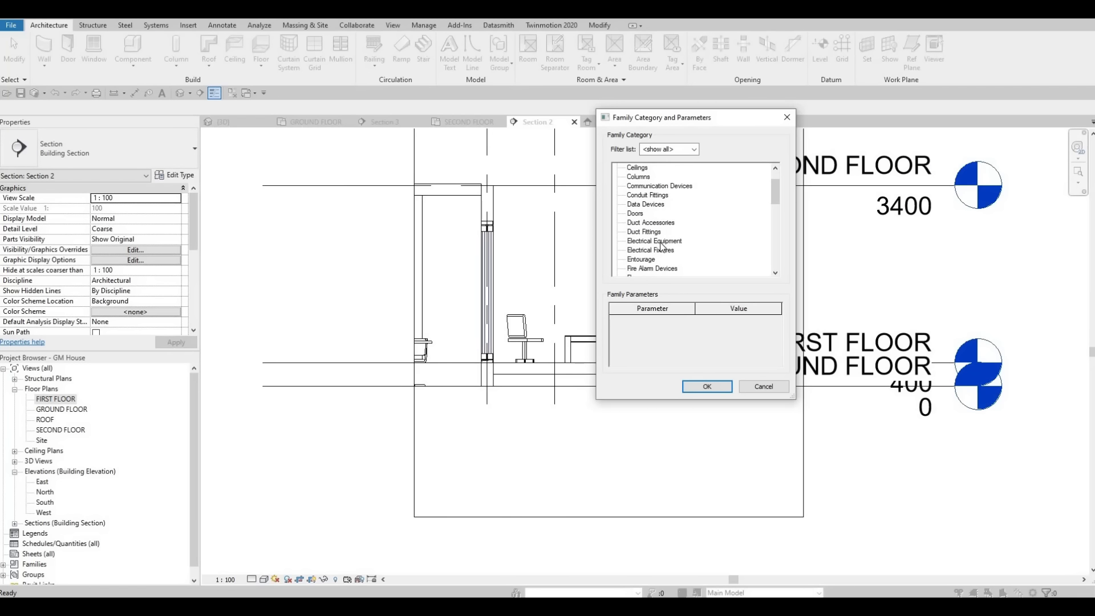
{"action": "left_click", "coordinate": [708, 388]}
{"action": "left_click", "coordinate": [557, 329]}
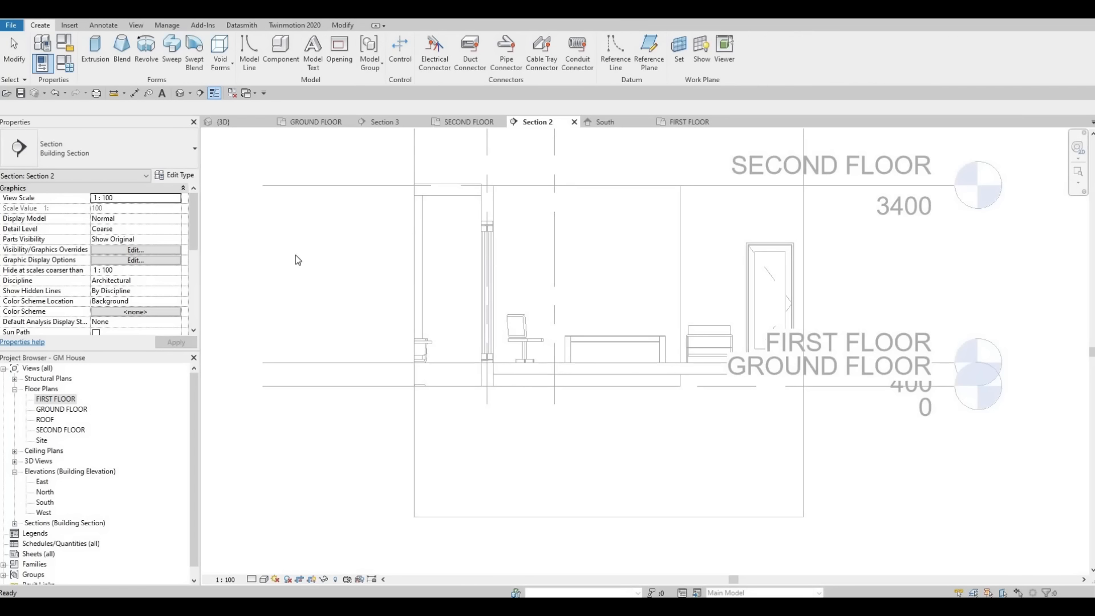
Start an extrusion on the interior wall face and sketch a rectangle about 3167 mm wide and 2711 mm high from the floor
{"action": "left_click", "coordinate": [105, 46]}
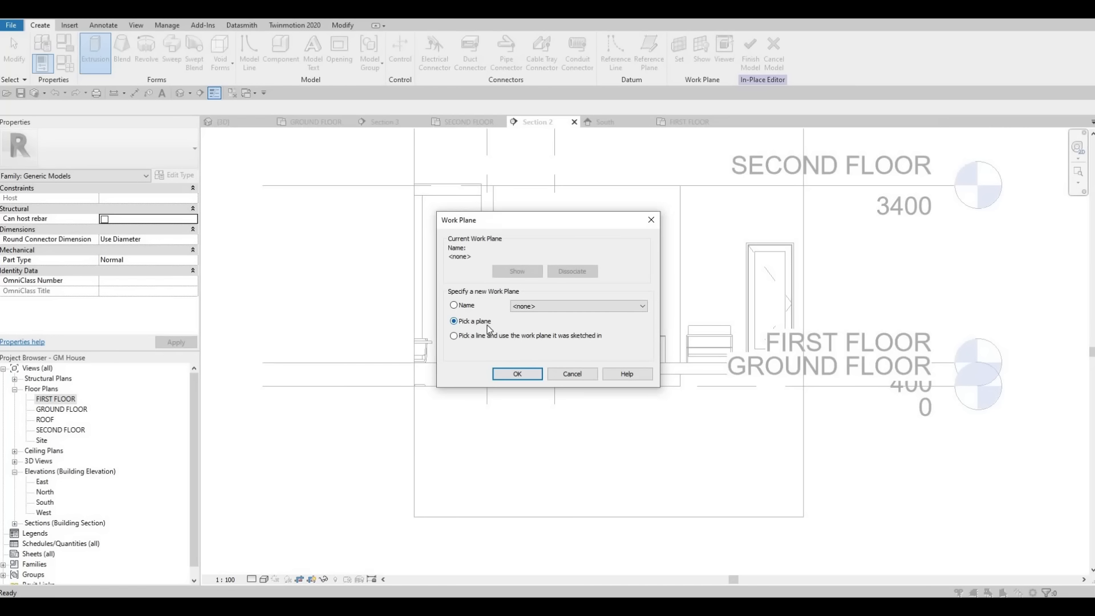
{"action": "left_click", "coordinate": [517, 374]}
{"action": "left_click", "coordinate": [567, 183]}
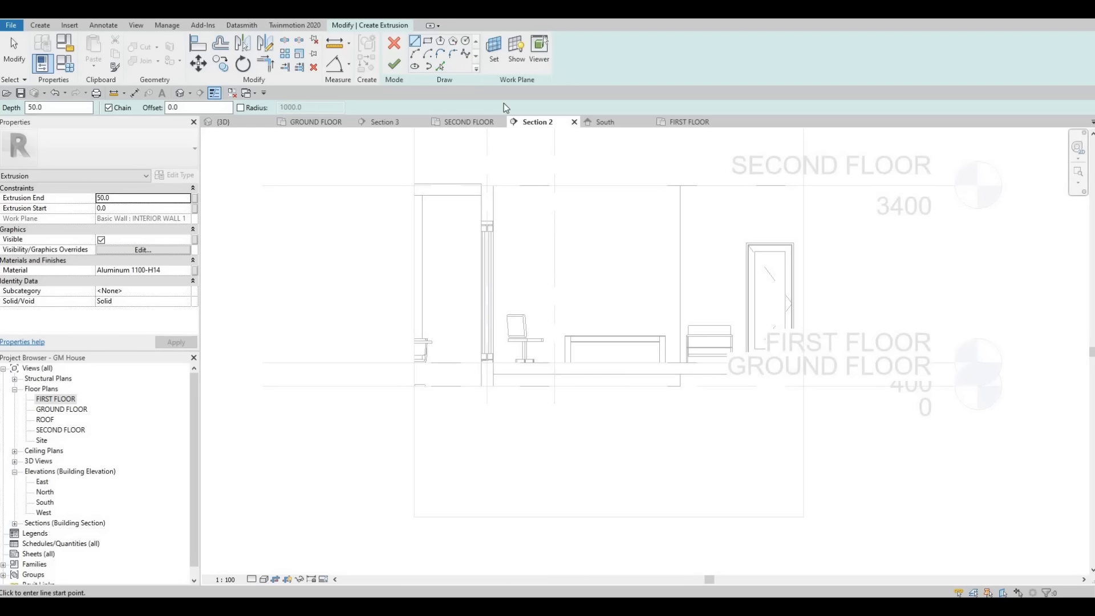
{"action": "left_click", "coordinate": [494, 202]}
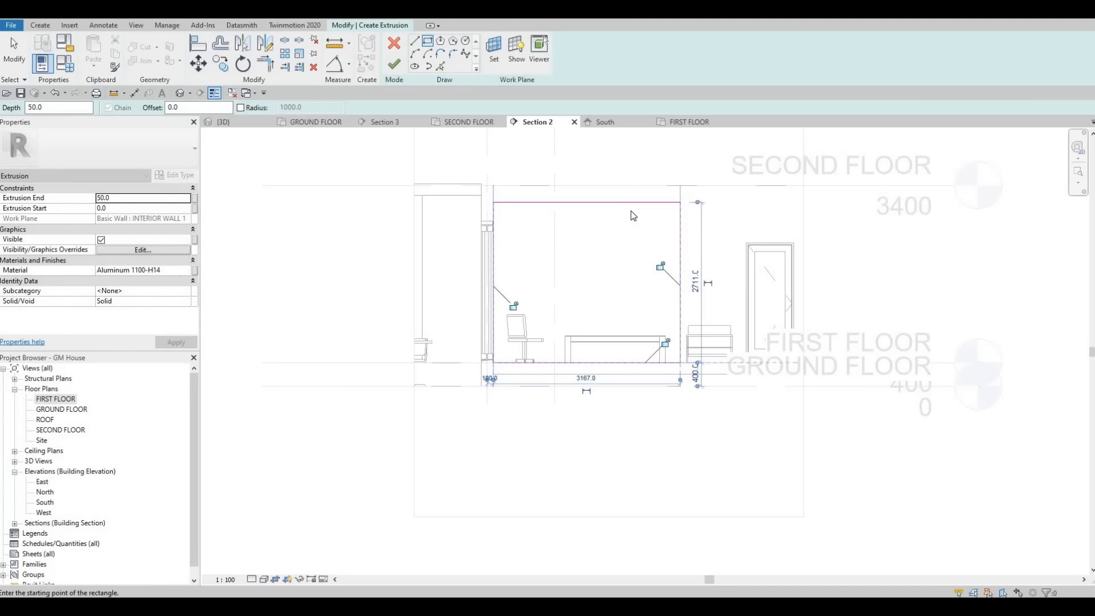
{"action": "key", "text": "Escape"}
{"action": "key", "text": "Escape"}
Set the height of the rectangle's top edge above the floor to 2800 mm
{"action": "left_click", "coordinate": [542, 202]}
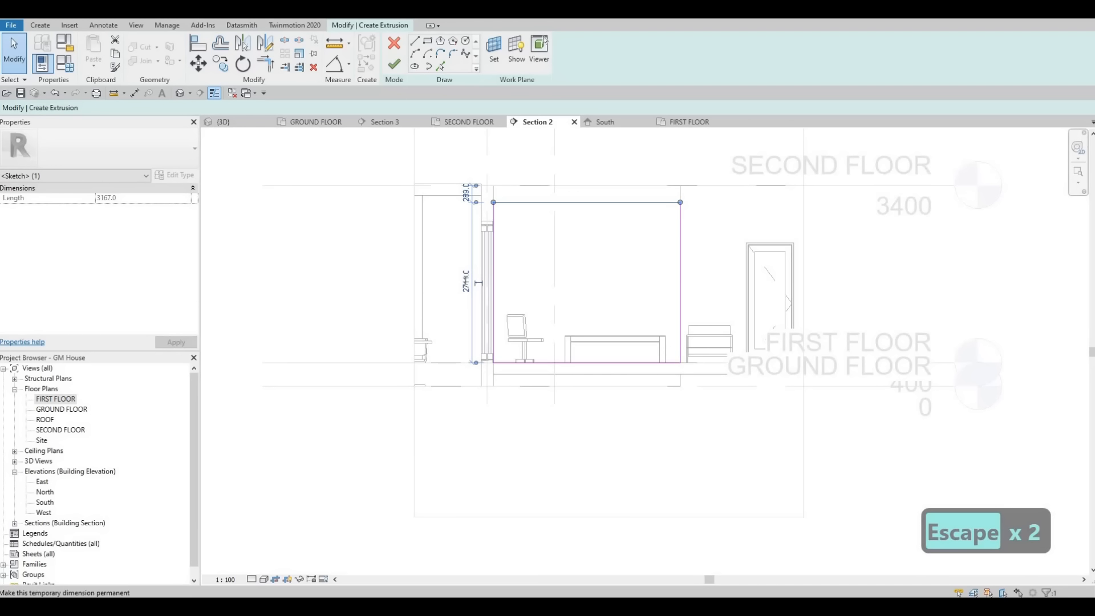
{"action": "type", "text": "28"}
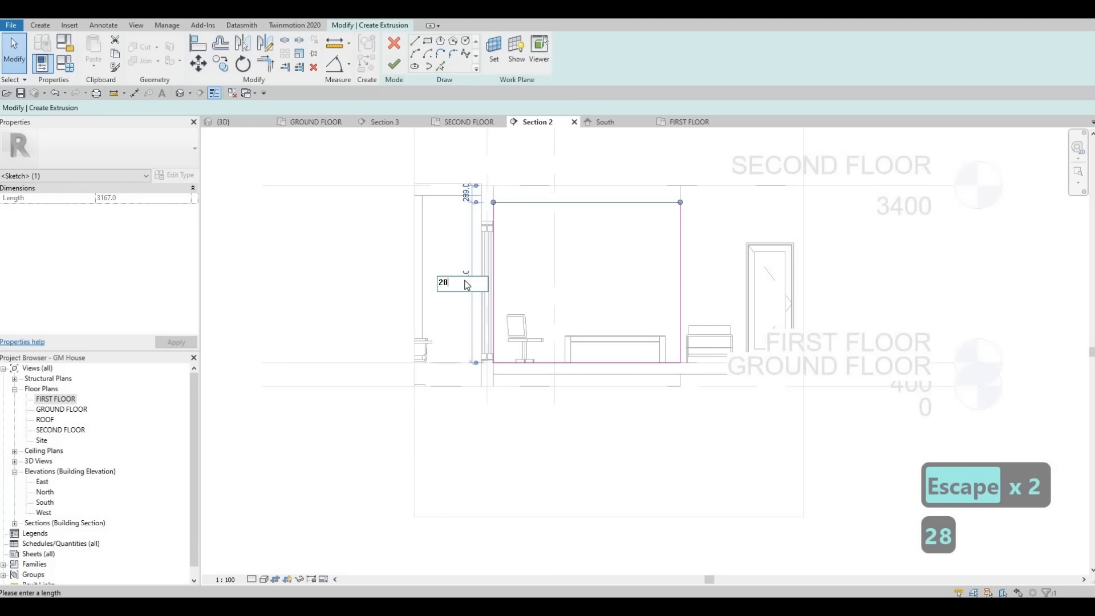
{"action": "type", "text": "00"}
{"action": "key", "text": "Return"}
{"action": "key", "text": "Escape"}
{"action": "key", "text": "Escape"}
{"action": "key", "text": "Escape"}
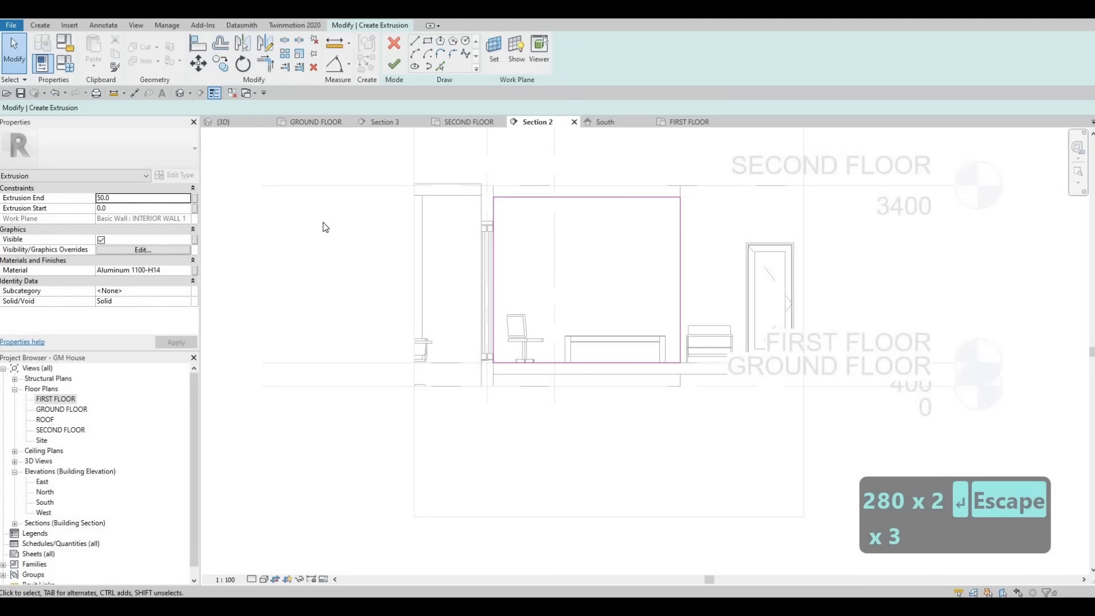
Assign the Rubble material from the AEC Materials Stone library to the extrusion
{"action": "left_click", "coordinate": [186, 270]}
{"action": "left_click", "coordinate": [187, 270]}
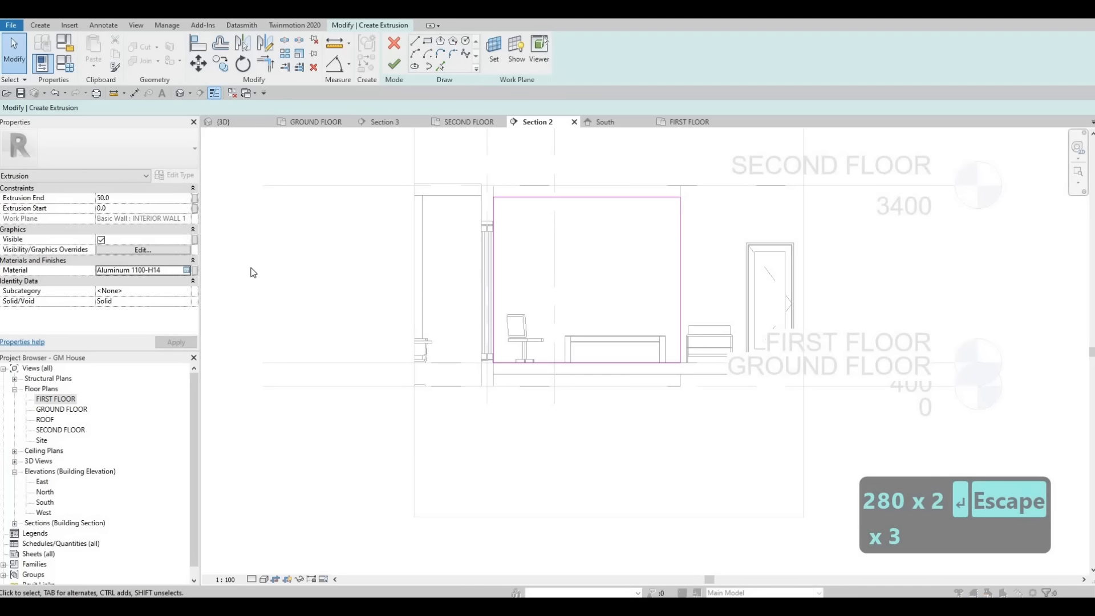
{"action": "left_click", "coordinate": [306, 362]}
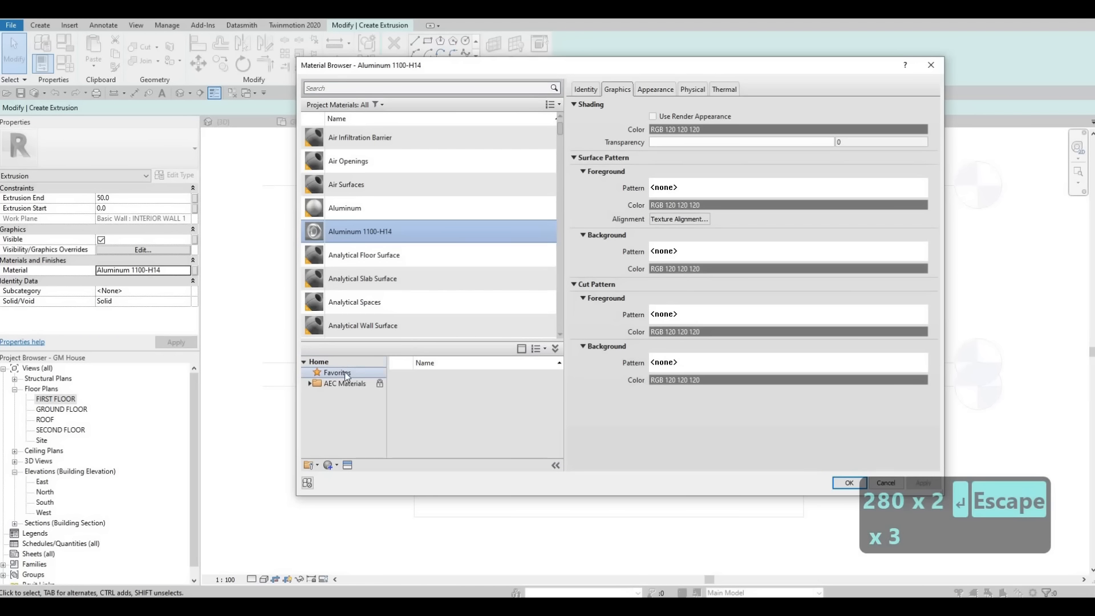
{"action": "left_click", "coordinate": [348, 383]}
{"action": "scroll", "coordinate": [346, 410], "scroll_direction": "down", "scroll_amount": 4}
{"action": "left_click", "coordinate": [349, 416]}
{"action": "scroll", "coordinate": [352, 422], "scroll_direction": "down", "scroll_amount": 2}
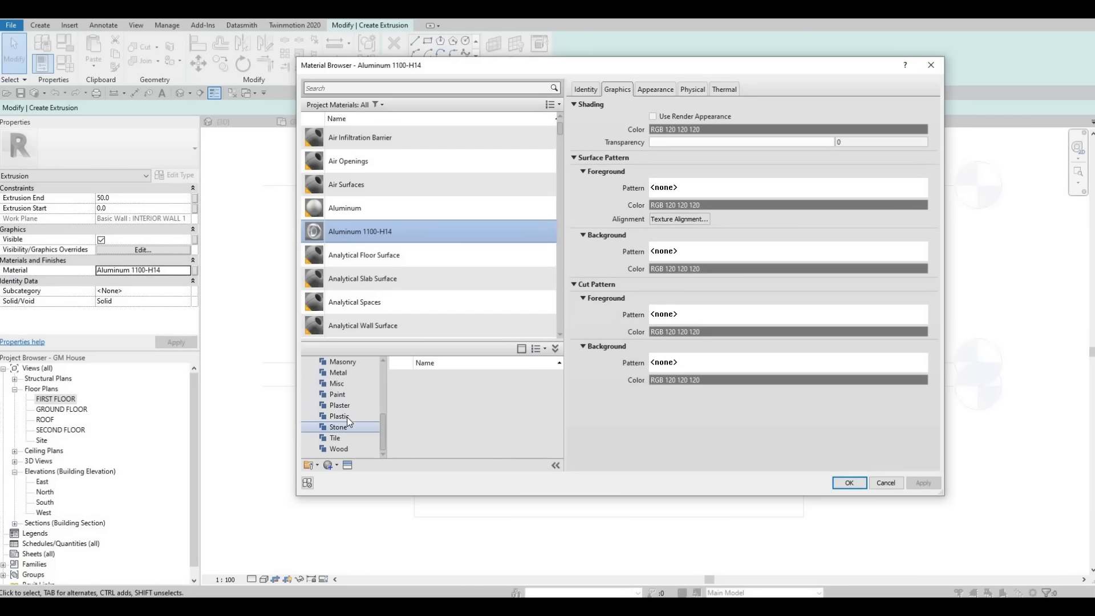
{"action": "scroll", "coordinate": [492, 428], "scroll_direction": "down", "scroll_amount": 2}
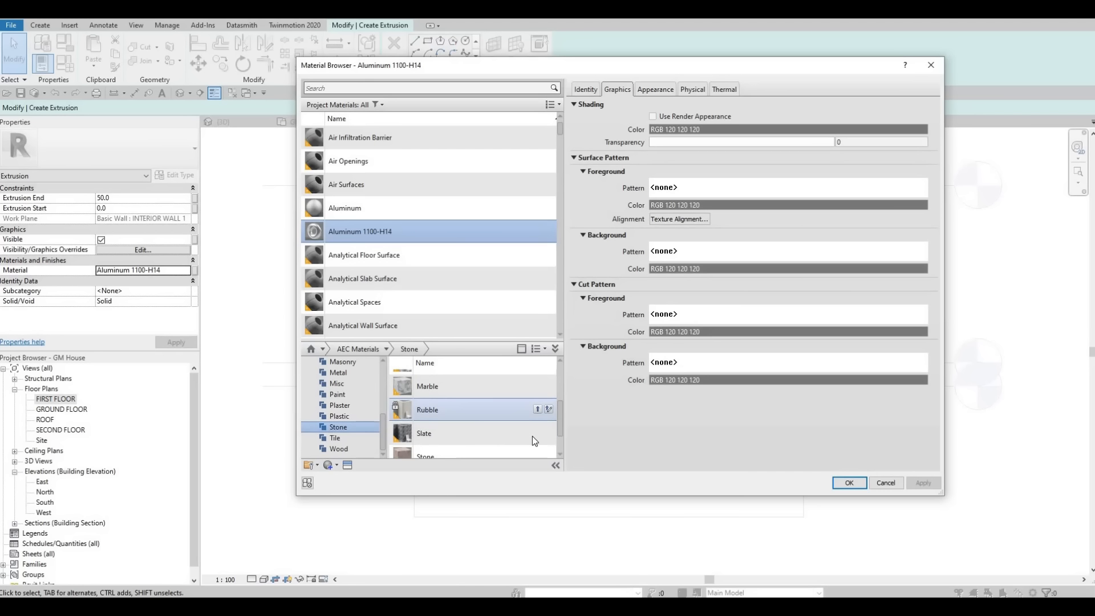
{"action": "double_click", "coordinate": [542, 412]}
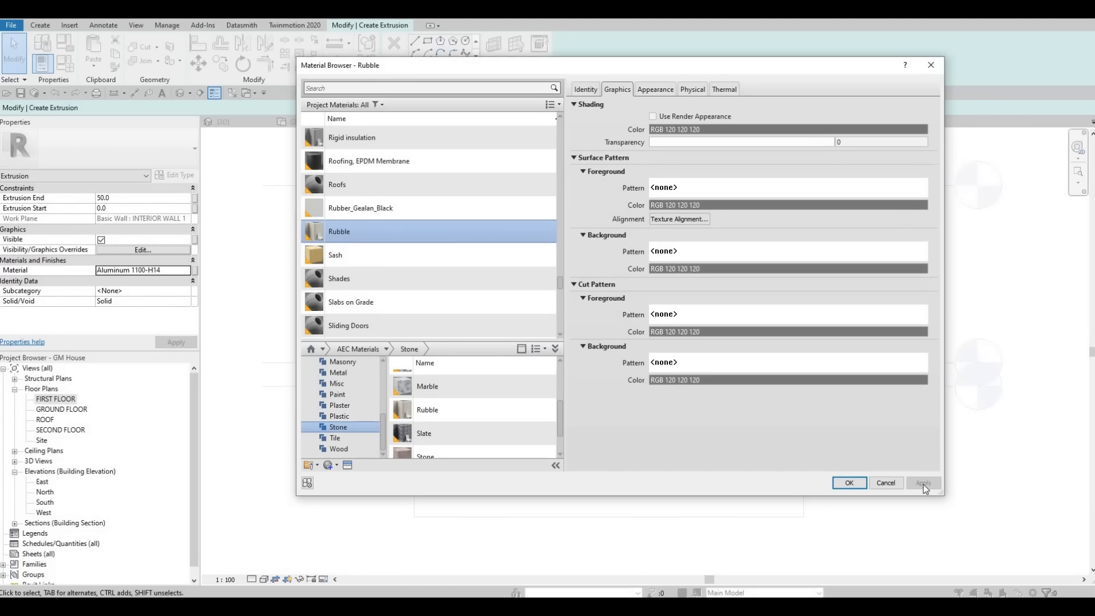
{"action": "key", "text": "Return"}
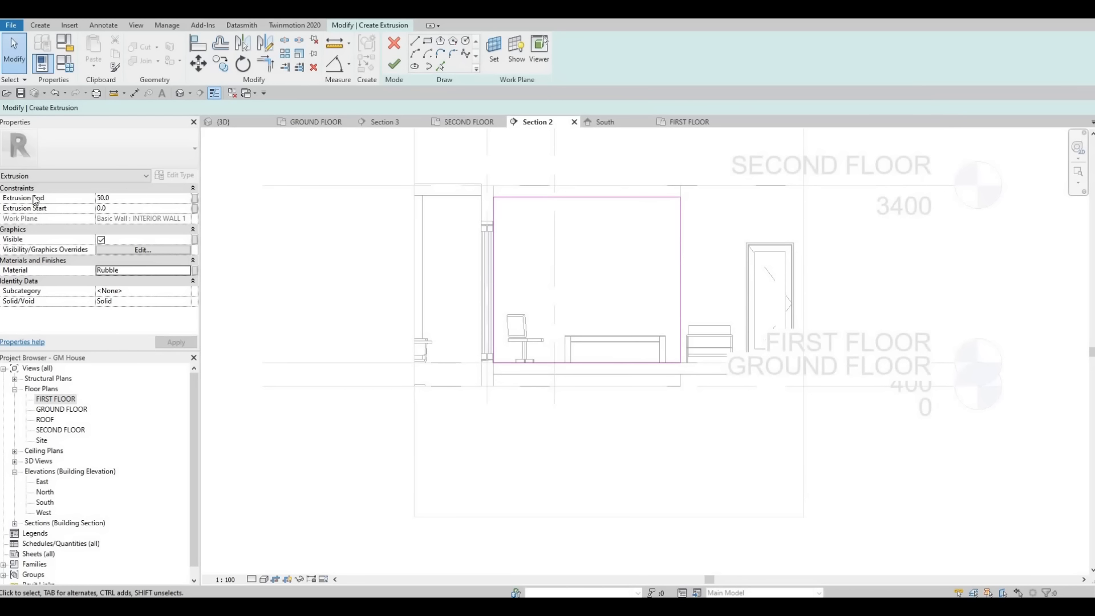
Set the extrusion end to 10 mm and finish the wall panel extrusion
{"action": "type", "text": "10"}
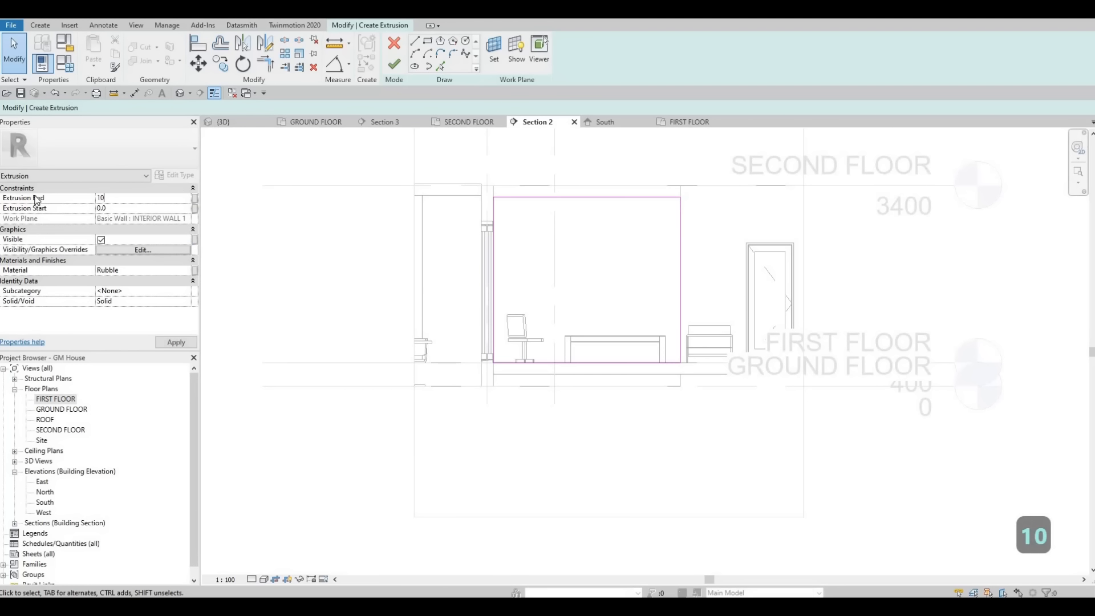
{"action": "key", "text": "Return"}
{"action": "left_click", "coordinate": [187, 345]}
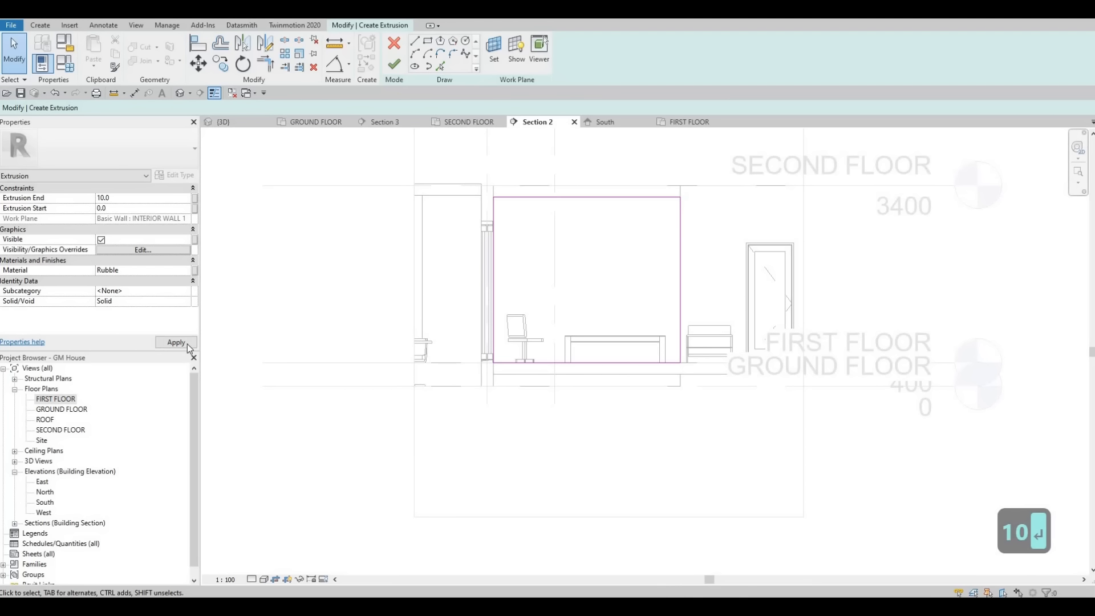
{"action": "left_click", "coordinate": [394, 64]}
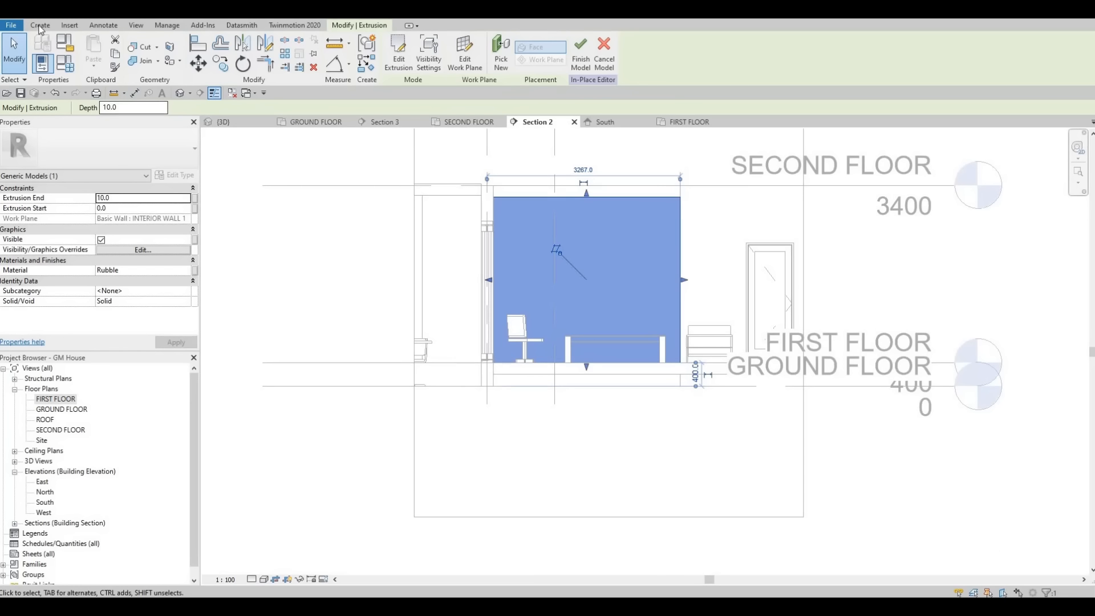
Start a second extrusion on the wall panel's face and sketch a rectangle about 767 mm high just above the coffee table, reaching the panel's edge
{"action": "left_click", "coordinate": [40, 26]}
{"action": "left_click", "coordinate": [100, 61]}
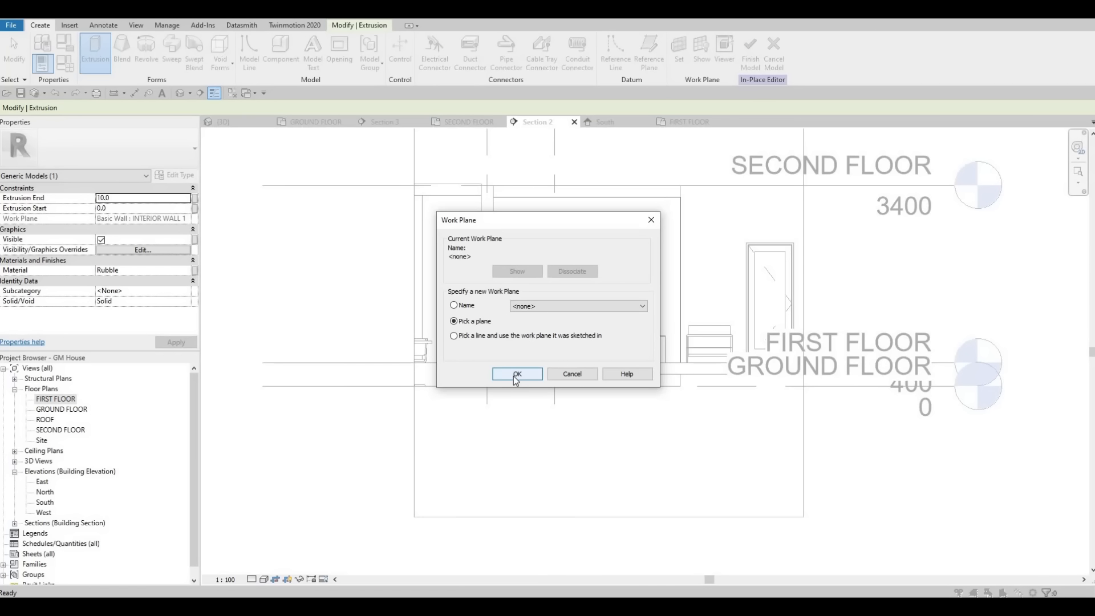
{"action": "key", "text": "Return"}
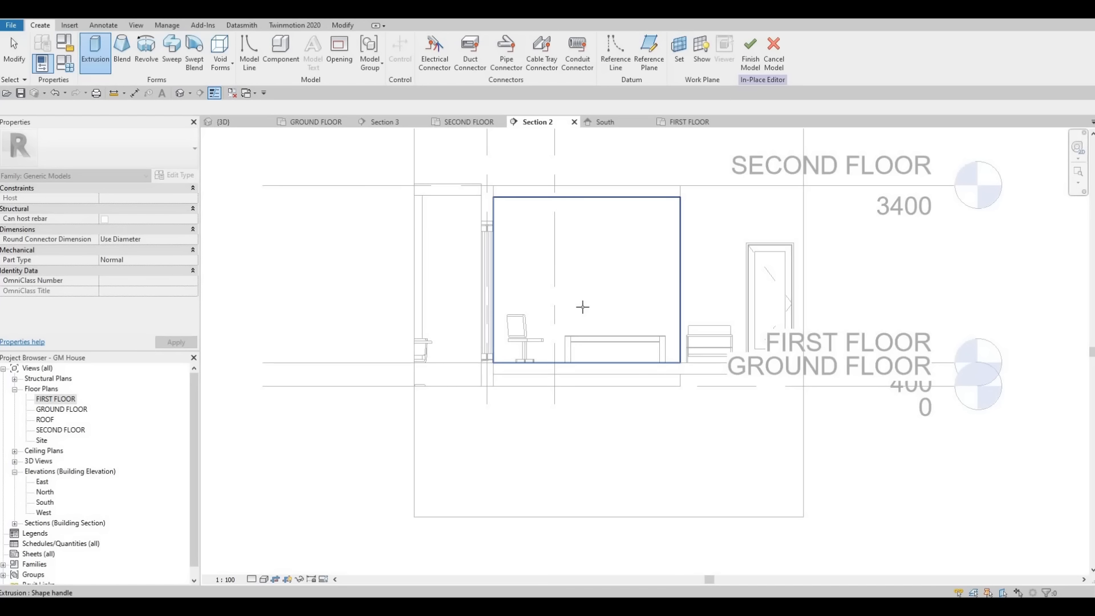
{"action": "left_click", "coordinate": [98, 55]}
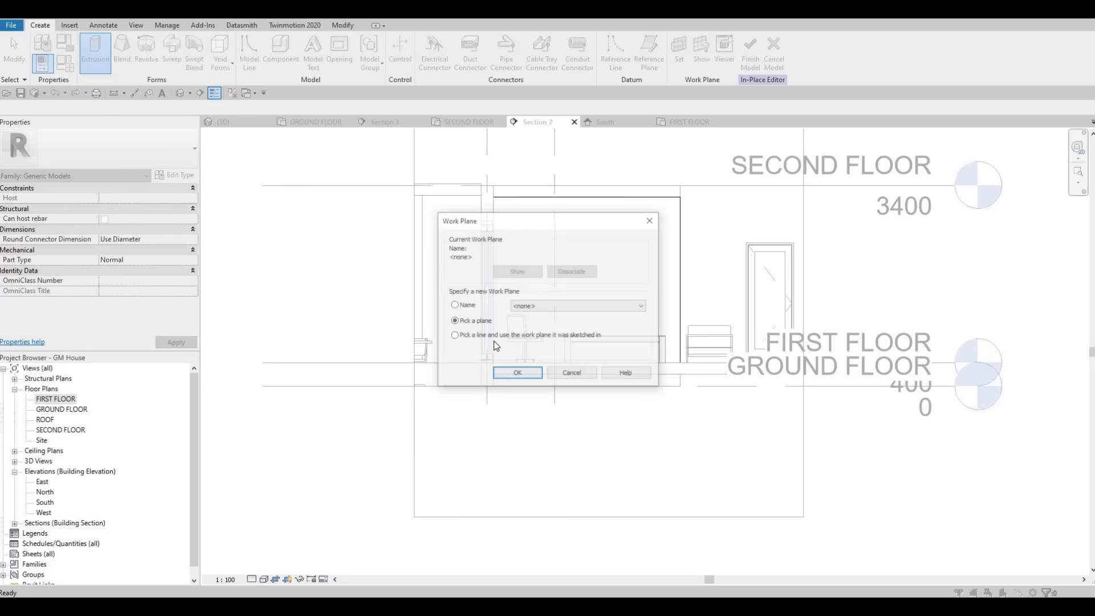
{"action": "key", "text": "Return"}
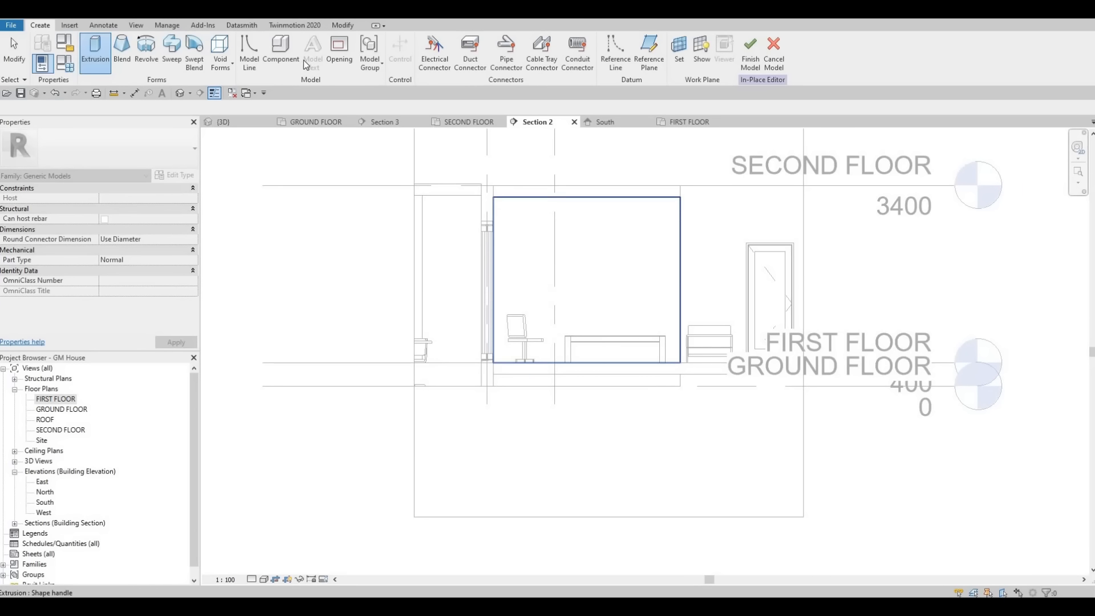
{"action": "left_click", "coordinate": [523, 289]}
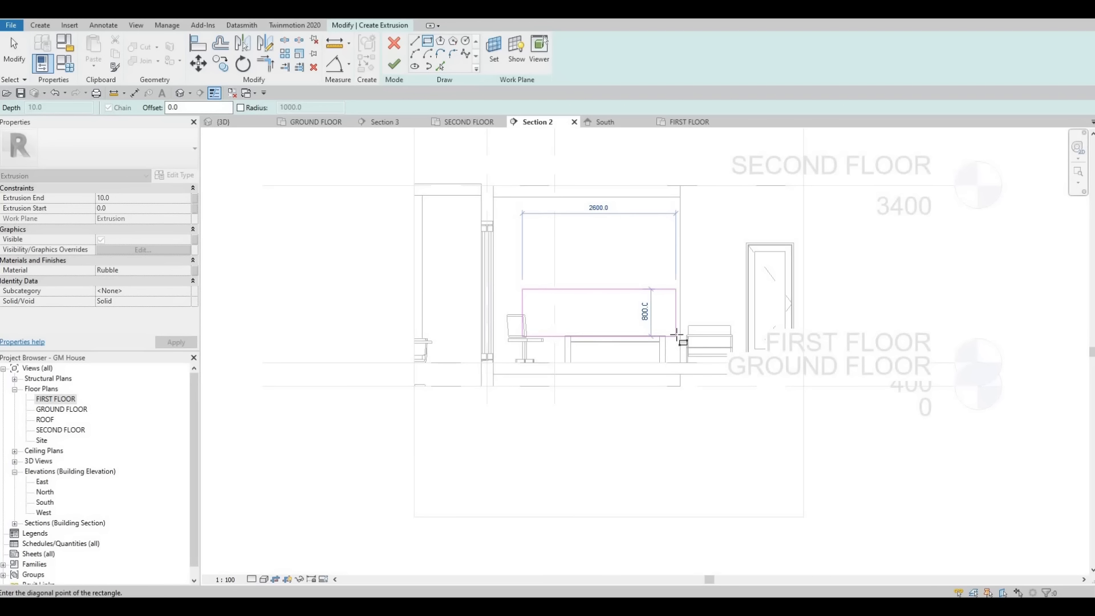
{"action": "left_click", "coordinate": [679, 334]}
{"action": "key", "text": "Escape"}
{"action": "key", "text": "Escape"}
{"action": "key", "text": "Escape"}
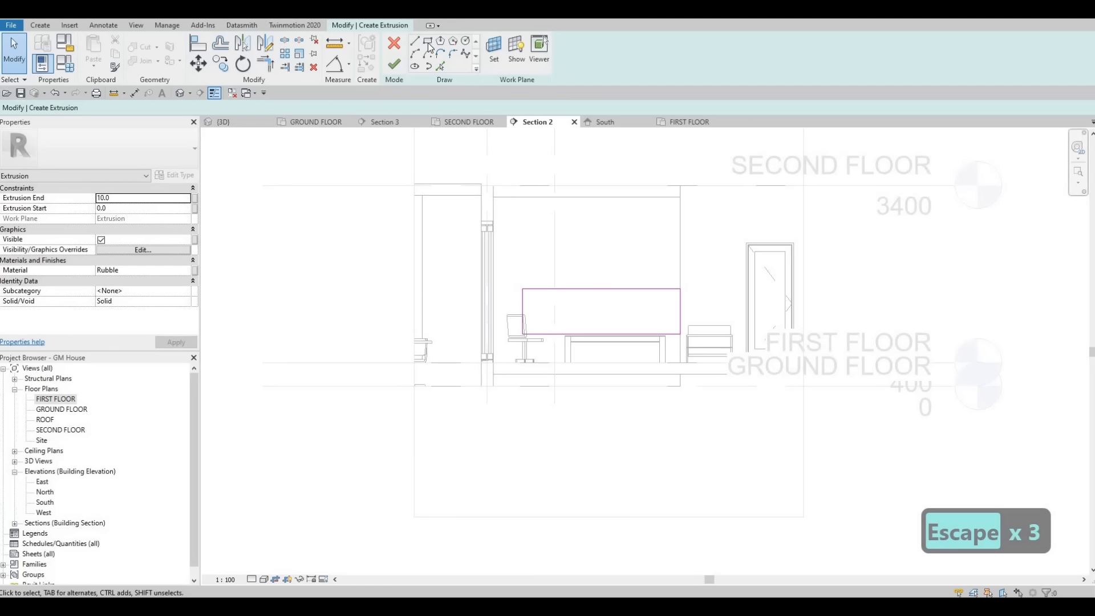
Move the rectangle's edge at the panel's end inward, making the rectangle about 2434 mm wide
{"action": "key", "text": "Escape"}
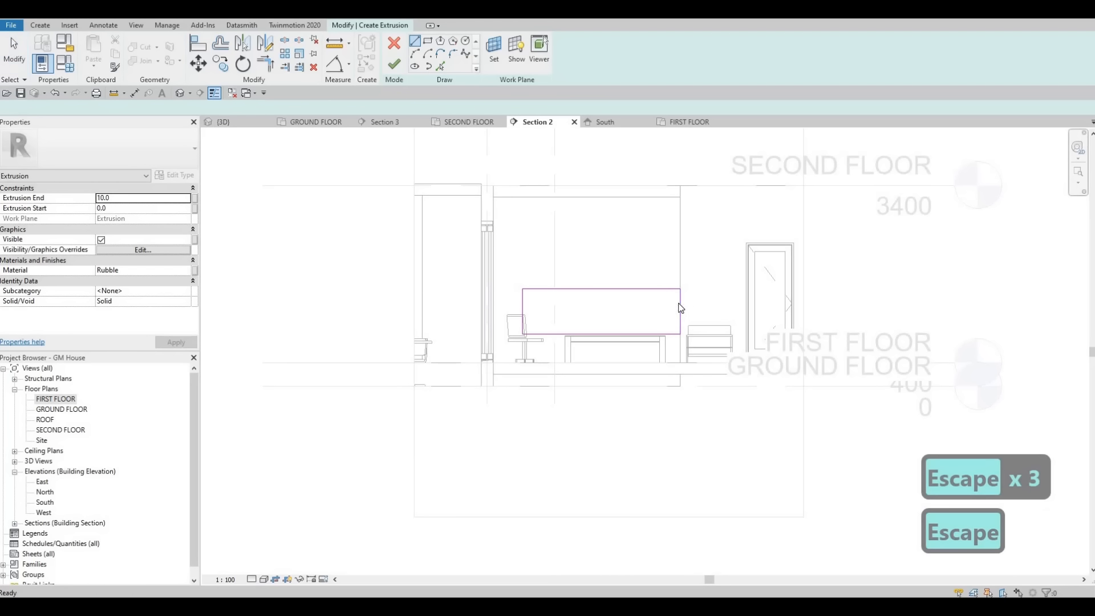
{"action": "key", "text": "Escape"}
{"action": "left_click", "coordinate": [680, 309]}
{"action": "key", "text": "Left"}
{"action": "key", "text": "Left"}
{"action": "key", "text": "Left"}
{"action": "key", "text": "Left"}
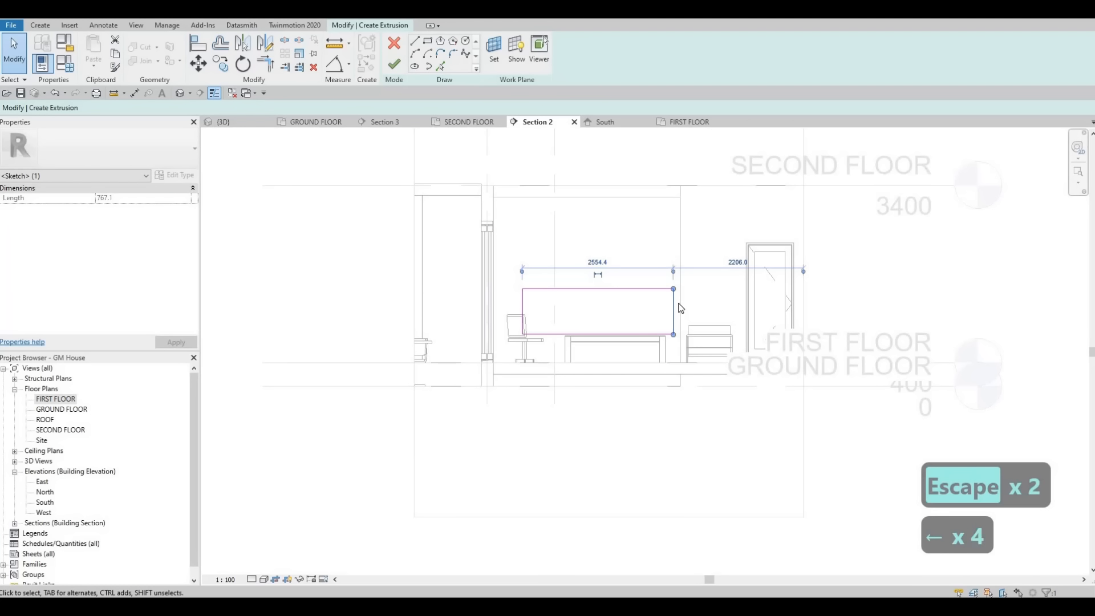
{"action": "key", "text": "Escape"}
{"action": "key", "text": "Escape"}
Shift the rectangle's upper and lower edges down together so its lower edge sits below the coffee table top
{"action": "left_click", "coordinate": [606, 290]}
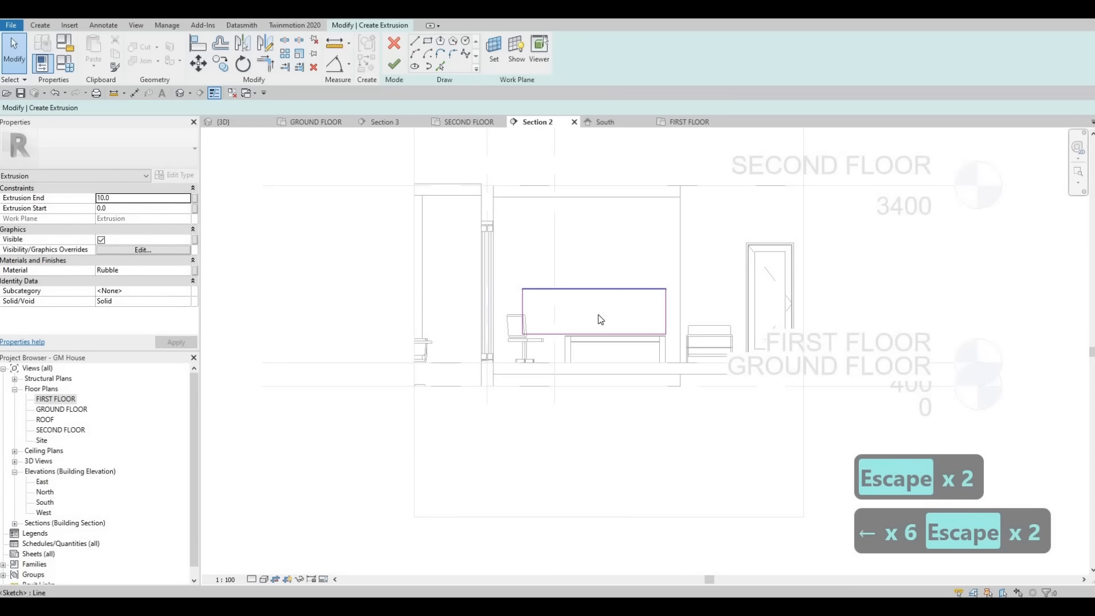
{"action": "left_click", "coordinate": [567, 335], "text": "ctrl"}
{"action": "key", "text": "Down"}
{"action": "key", "text": "Down"}
{"action": "key", "text": "Down"}
{"action": "key", "text": "Down"}
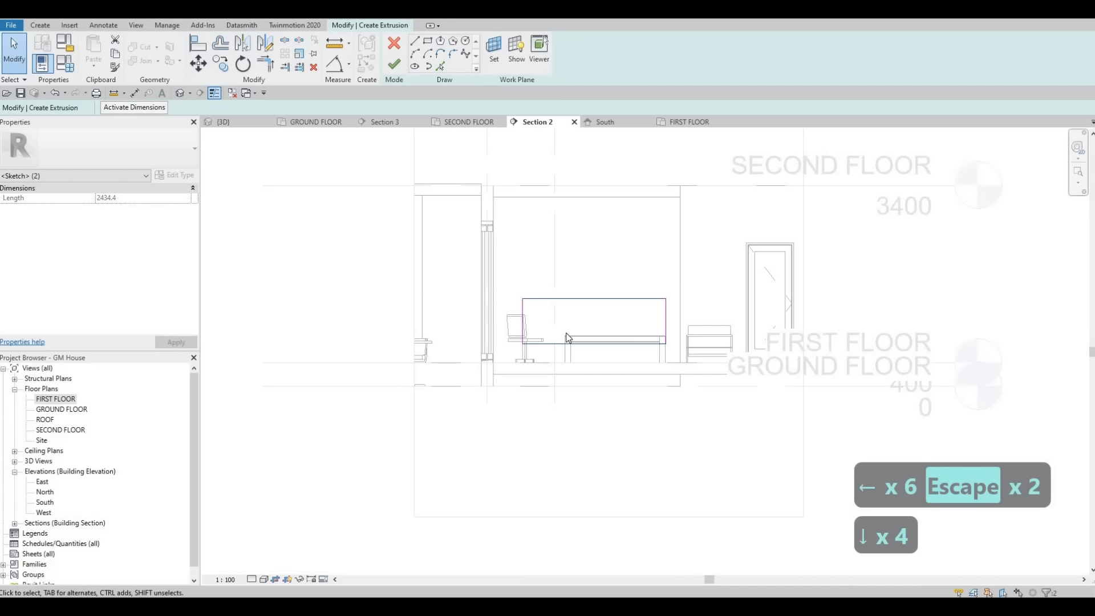
{"action": "key", "text": "Down"}
{"action": "key", "text": "Escape"}
{"action": "key", "text": "Escape"}
Adjust the rectangle's upper edge in small increments, making the rectangle about 807 mm high
{"action": "left_click", "coordinate": [580, 300]}
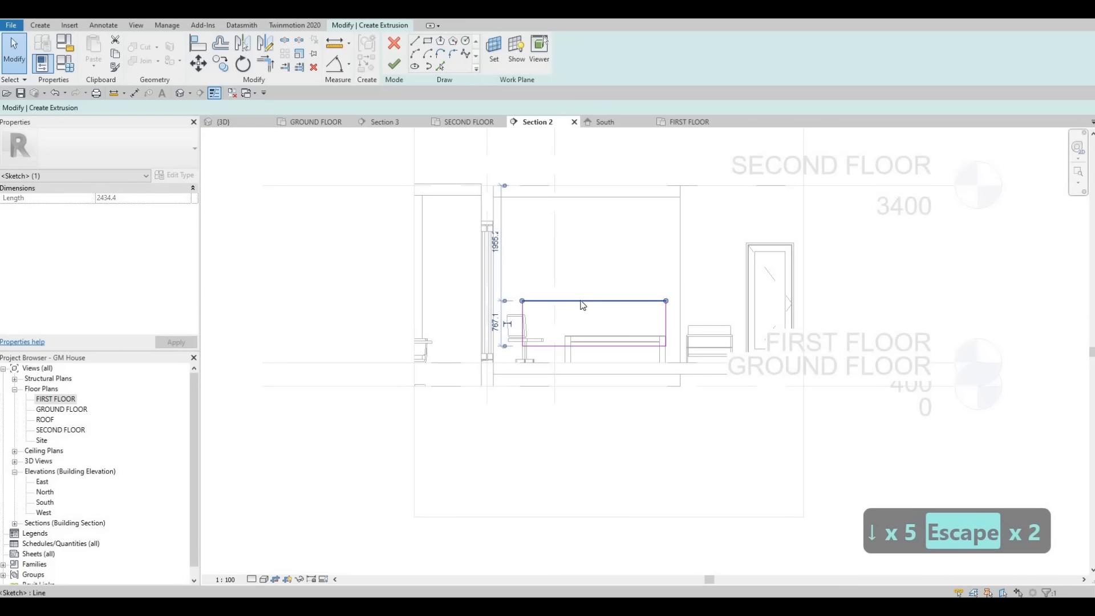
{"action": "key", "text": "Down"}
{"action": "key", "text": "Down"}
{"action": "key", "text": "Up"}
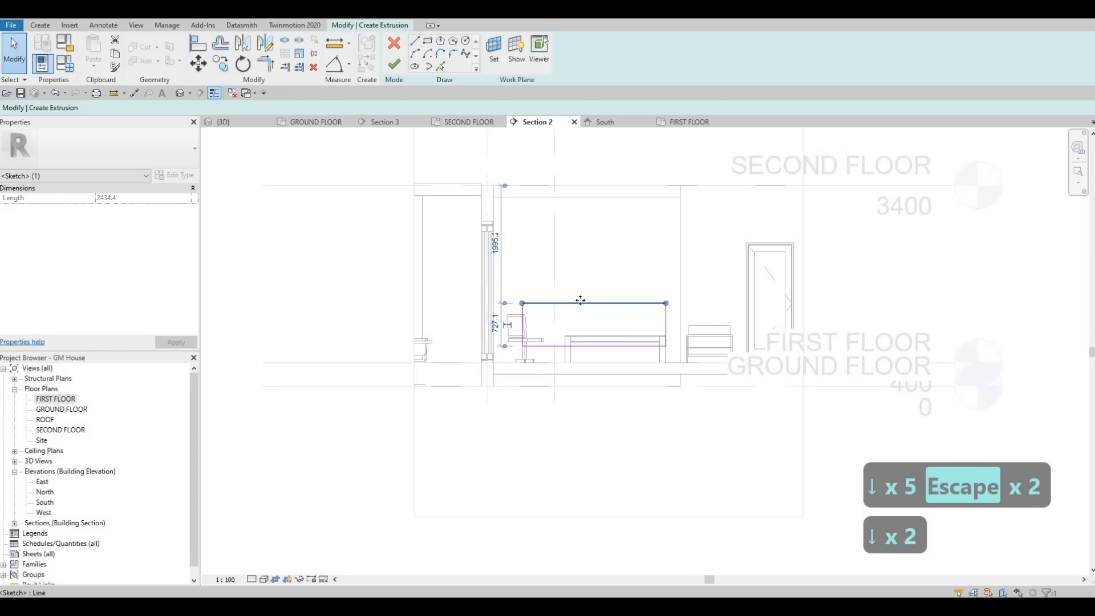
{"action": "key", "text": "Up"}
{"action": "key", "text": "Up"}
{"action": "key", "text": "Escape"}
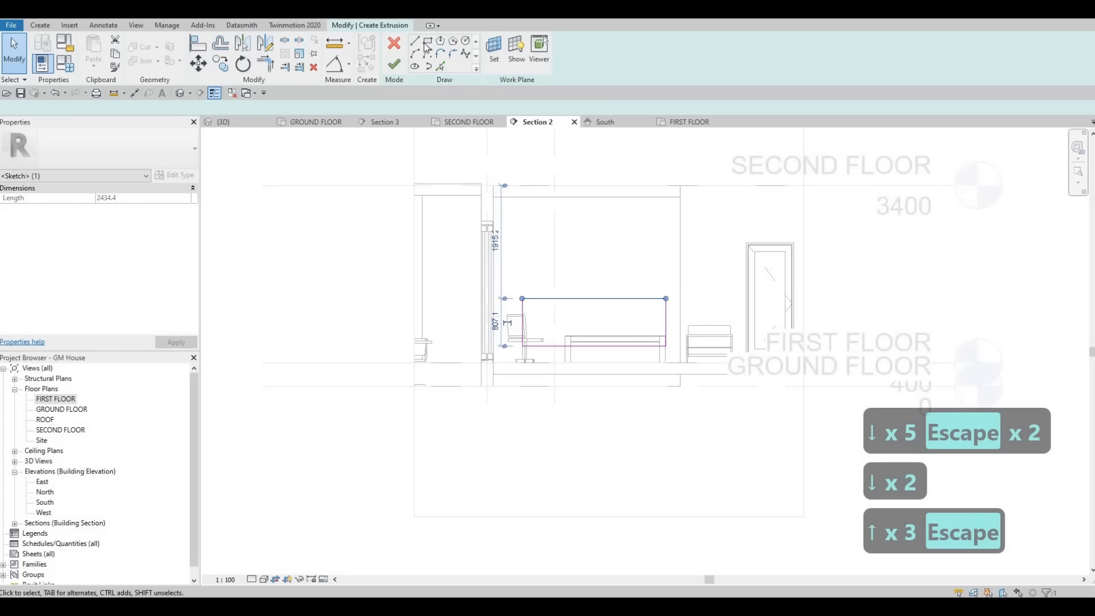
Sketch a three-quarter notch outline inside the rectangle, 1500 mm long, from its outer edge down to the coffee table top and back to that edge
{"action": "left_click", "coordinate": [415, 42]}
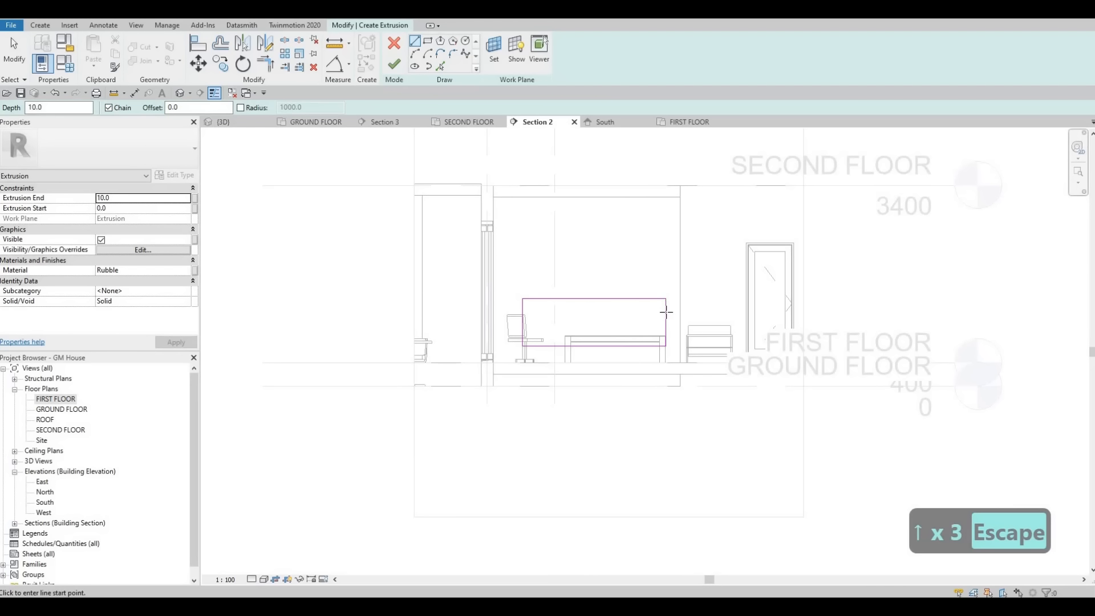
{"action": "left_click", "coordinate": [578, 310]}
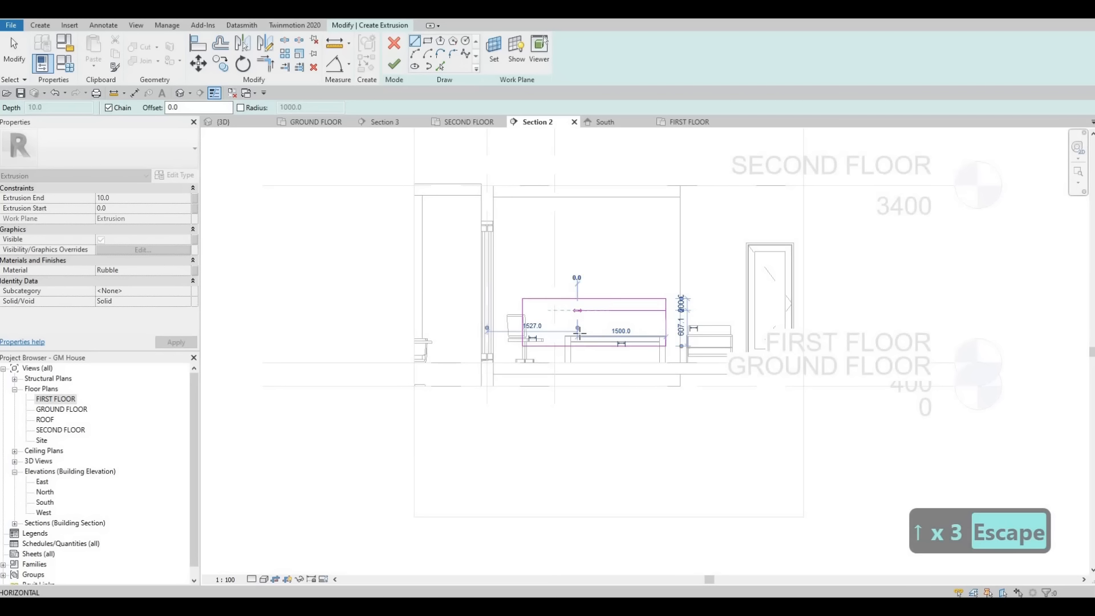
{"action": "left_click", "coordinate": [657, 333]}
{"action": "left_click", "coordinate": [668, 333]}
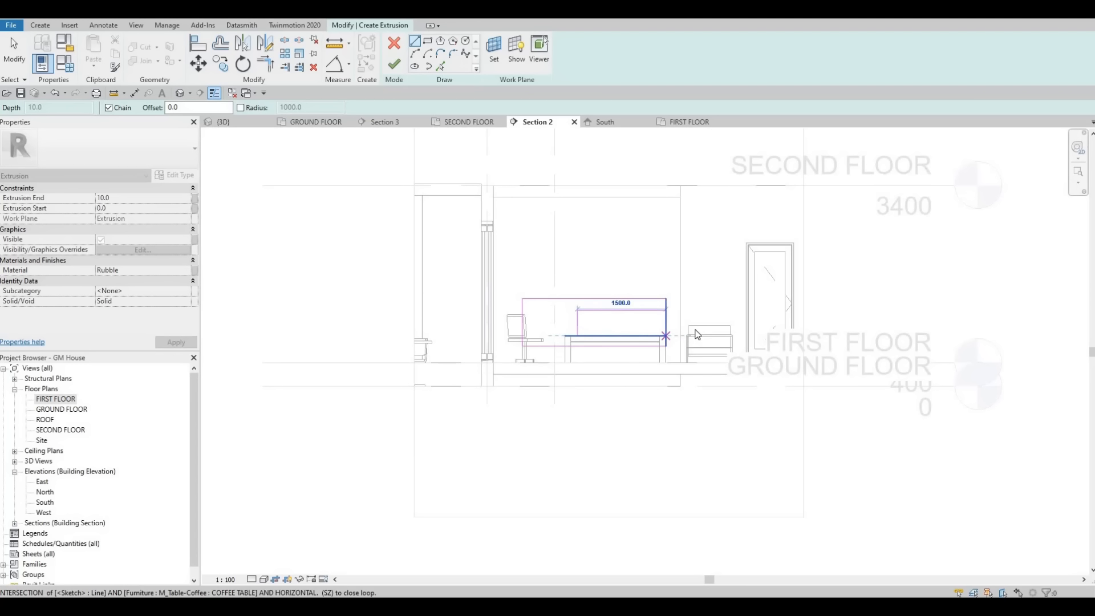
{"action": "key", "text": "Escape"}
{"action": "key", "text": "Escape"}
{"action": "key", "text": "Escape"}
Split the rectangle's outer edge and trim it to the notch lines, forming one closed C-shaped profile
{"action": "scroll", "coordinate": [697, 335], "scroll_direction": "up", "scroll_amount": 3}
{"action": "key", "text": "s"}
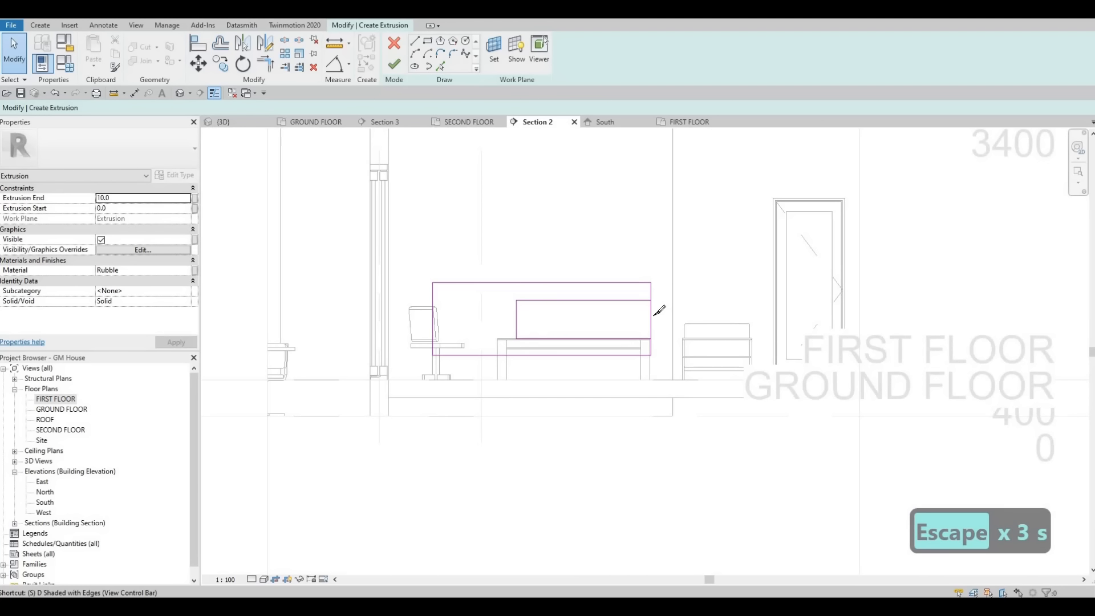
{"action": "key", "text": "l"}
{"action": "key", "text": "Escape"}
{"action": "key", "text": "Escape"}
{"action": "key", "text": "t"}
{"action": "key", "text": "r"}
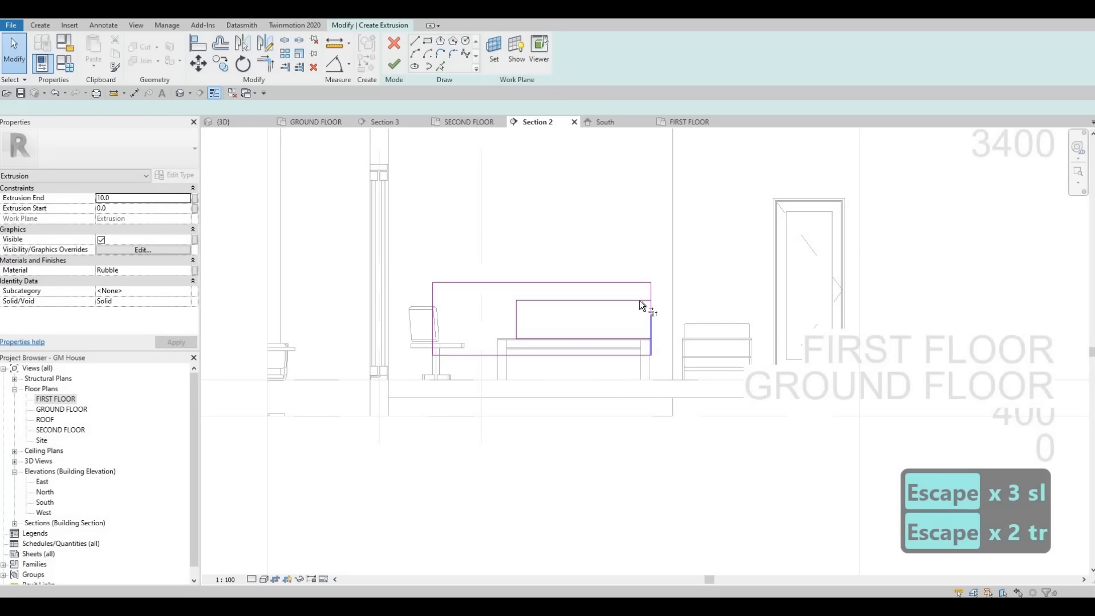
{"action": "left_click", "coordinate": [650, 295]}
{"action": "left_click", "coordinate": [633, 337]}
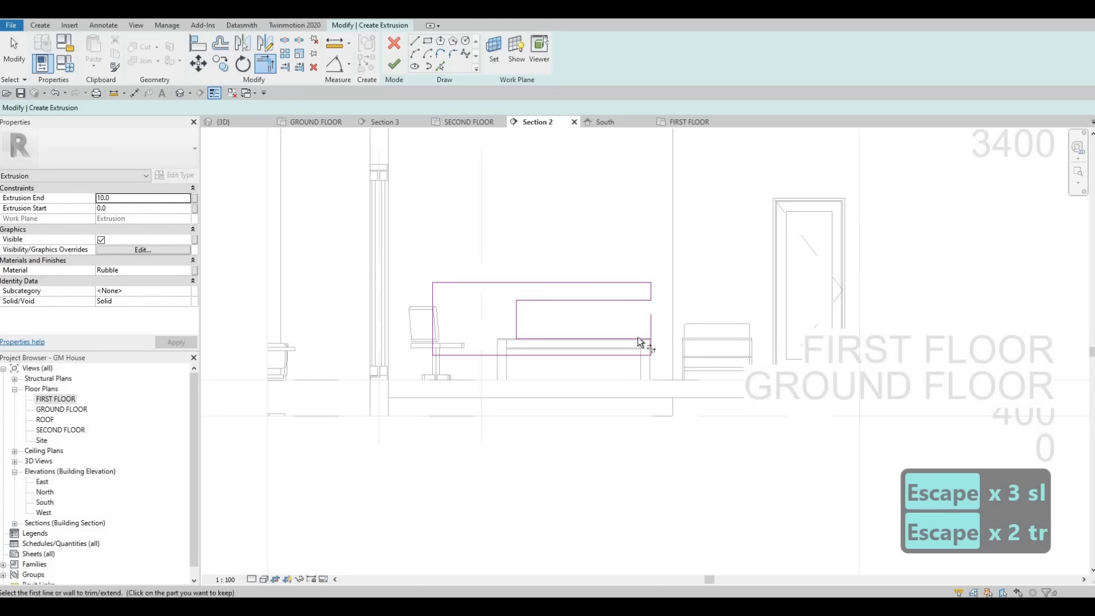
{"action": "left_click", "coordinate": [650, 345]}
{"action": "key", "text": "Escape"}
{"action": "key", "text": "Escape"}
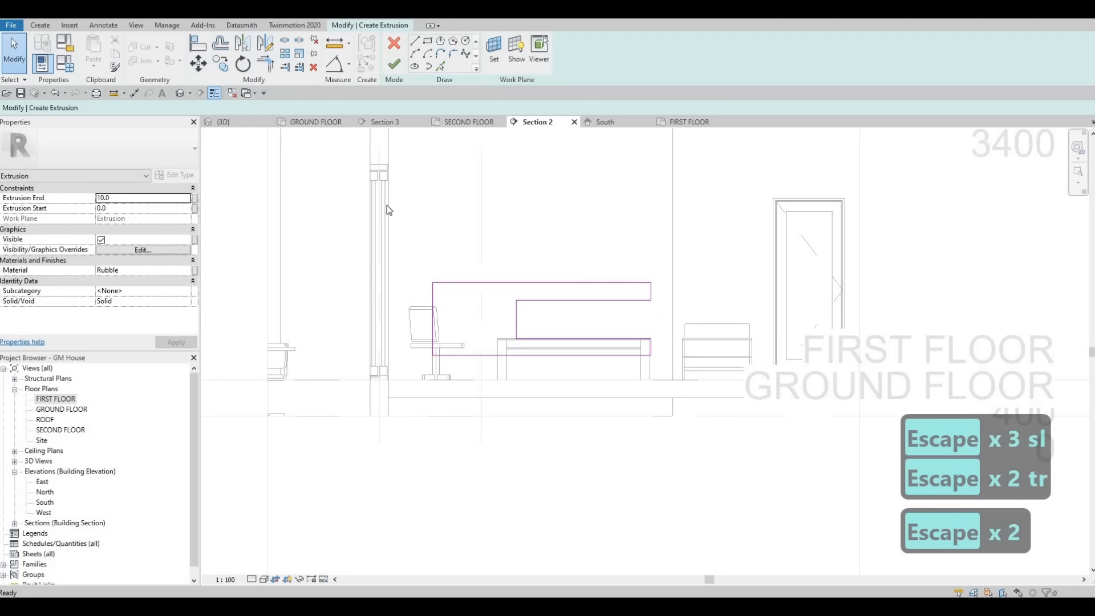
Assign the Stone material from the AEC Materials Stone library and extrude the C-shaped profile to 400 mm
{"action": "left_click", "coordinate": [186, 271]}
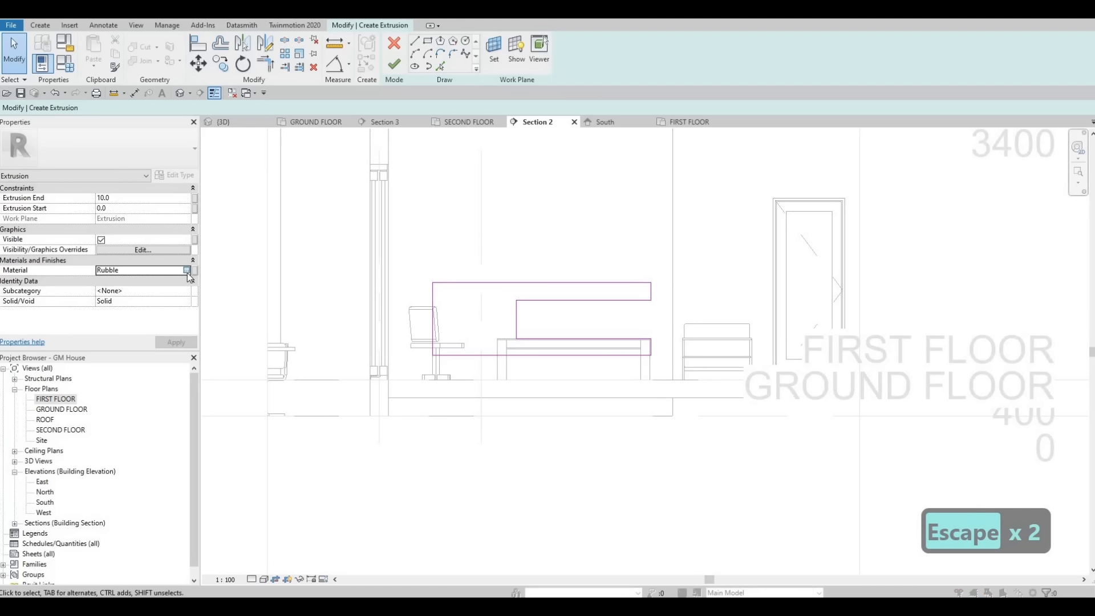
{"action": "left_click", "coordinate": [304, 361]}
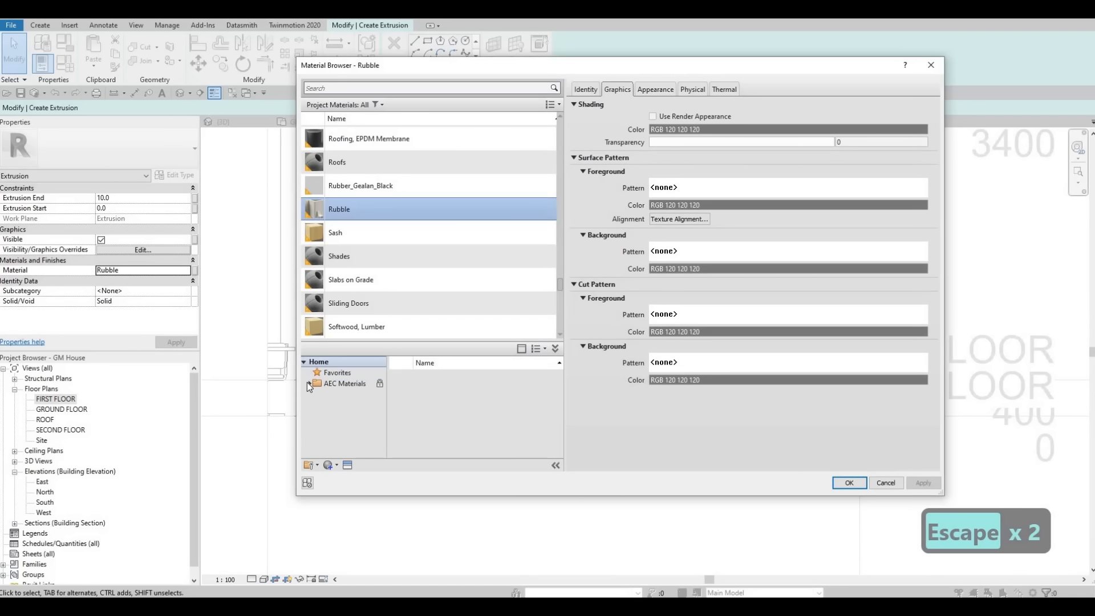
{"action": "left_click", "coordinate": [308, 383]}
{"action": "left_click", "coordinate": [310, 386]}
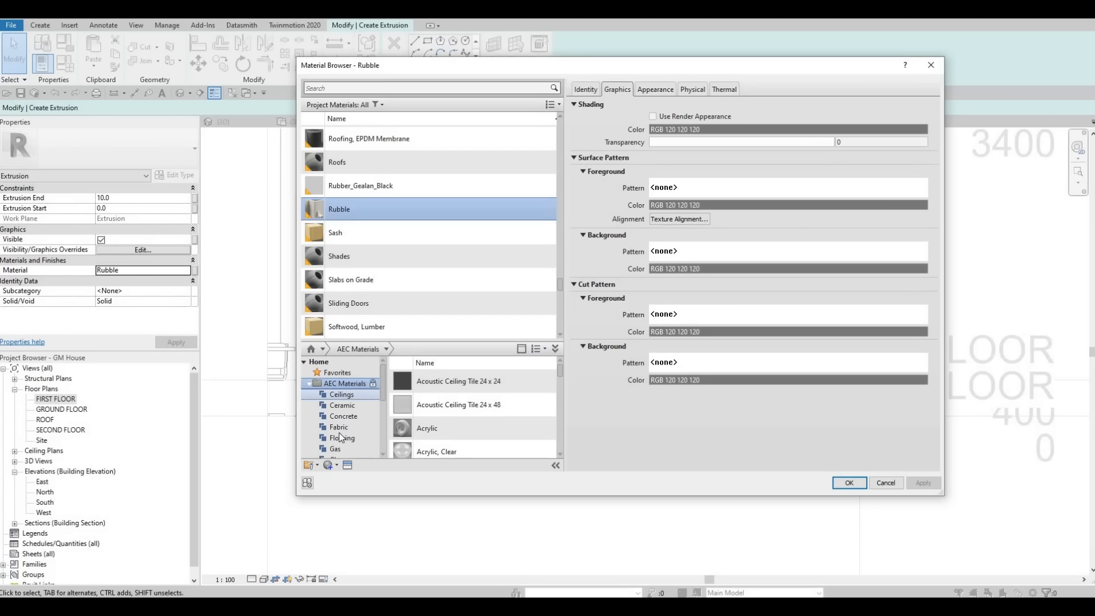
{"action": "scroll", "coordinate": [339, 432], "scroll_direction": "down", "scroll_amount": 3}
{"action": "left_click", "coordinate": [341, 427]}
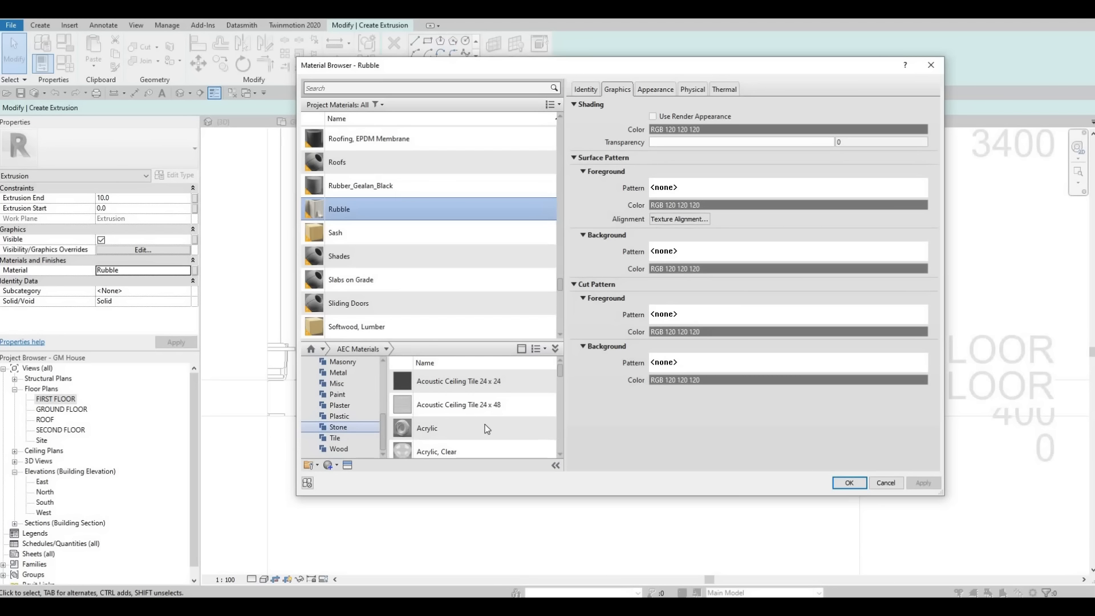
{"action": "scroll", "coordinate": [494, 424], "scroll_direction": "down", "scroll_amount": 3}
{"action": "left_click", "coordinate": [538, 423]}
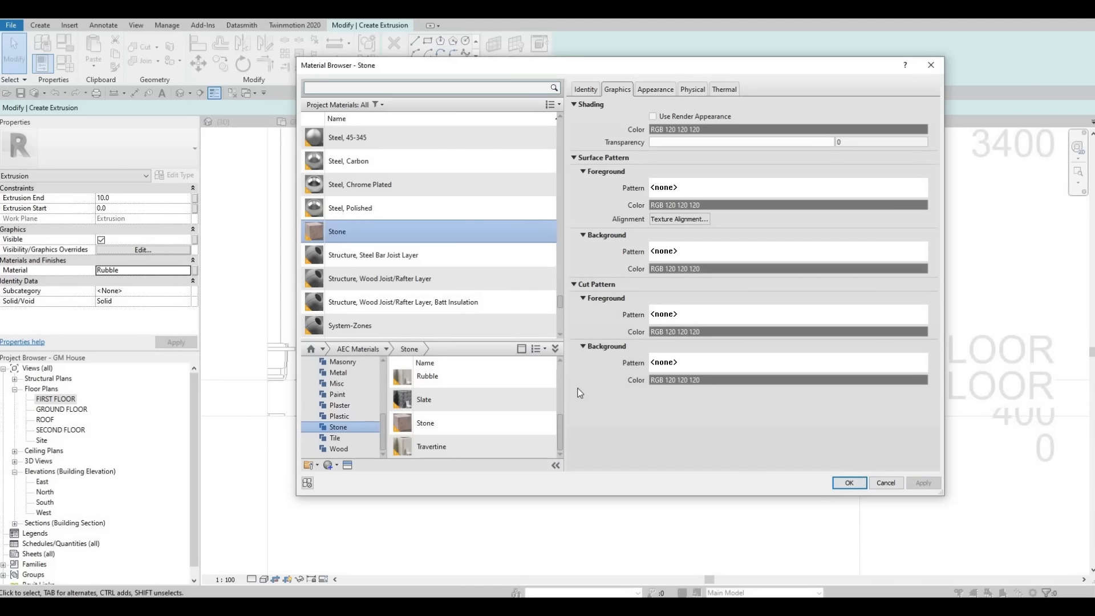
{"action": "left_click", "coordinate": [849, 484]}
{"action": "left_click", "coordinate": [152, 197]}
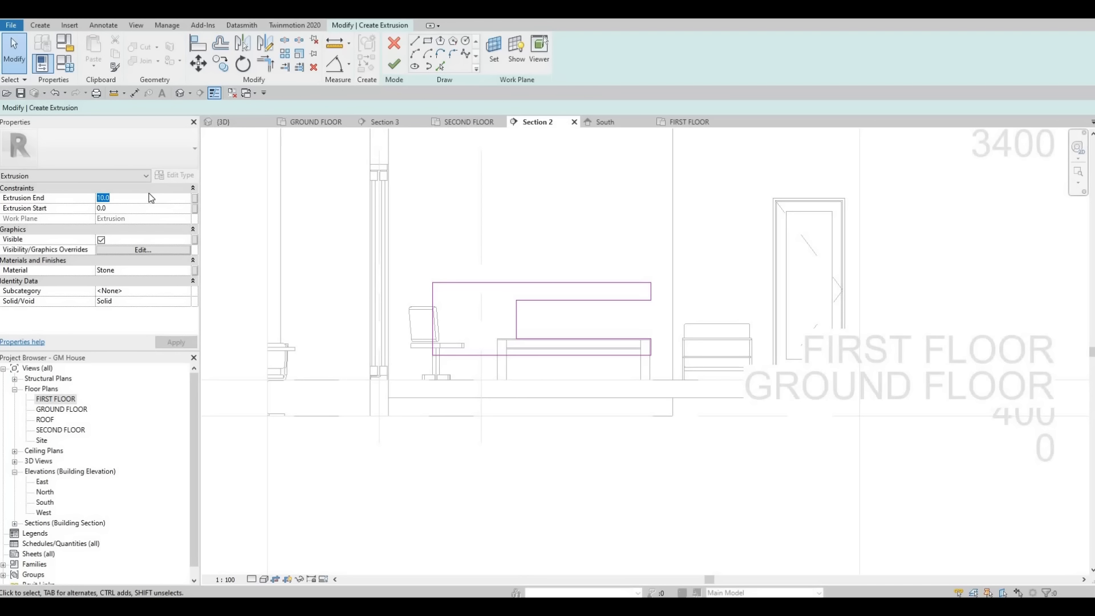
{"action": "type", "text": "400"}
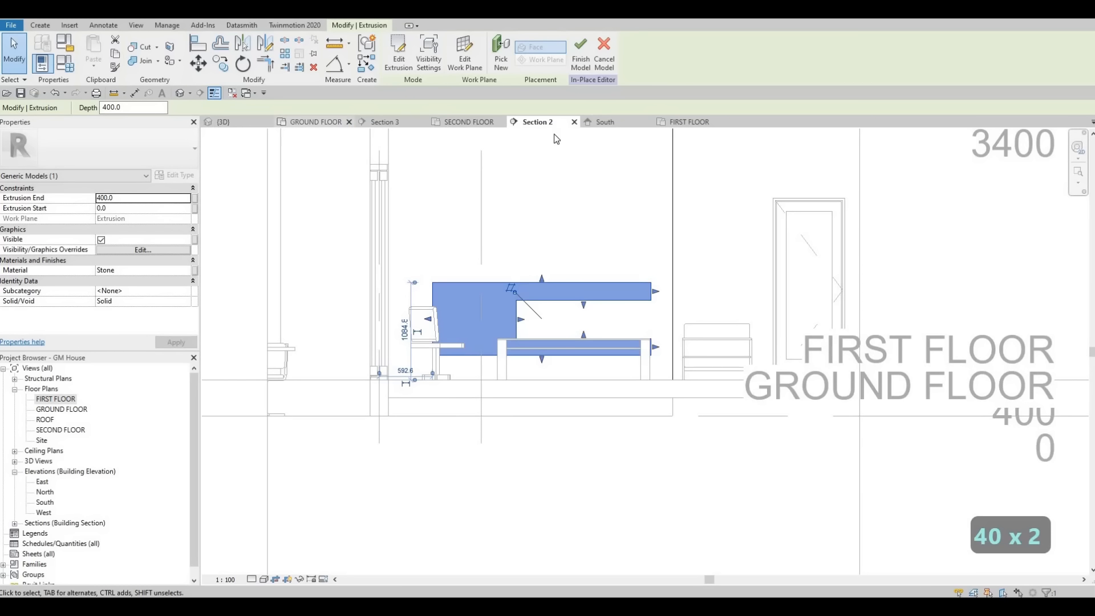
In the FIRST FLOOR plan, reduce the stone extrusion's depth, setting its extrusion end to 350 mm
{"action": "left_click", "coordinate": [689, 122]}
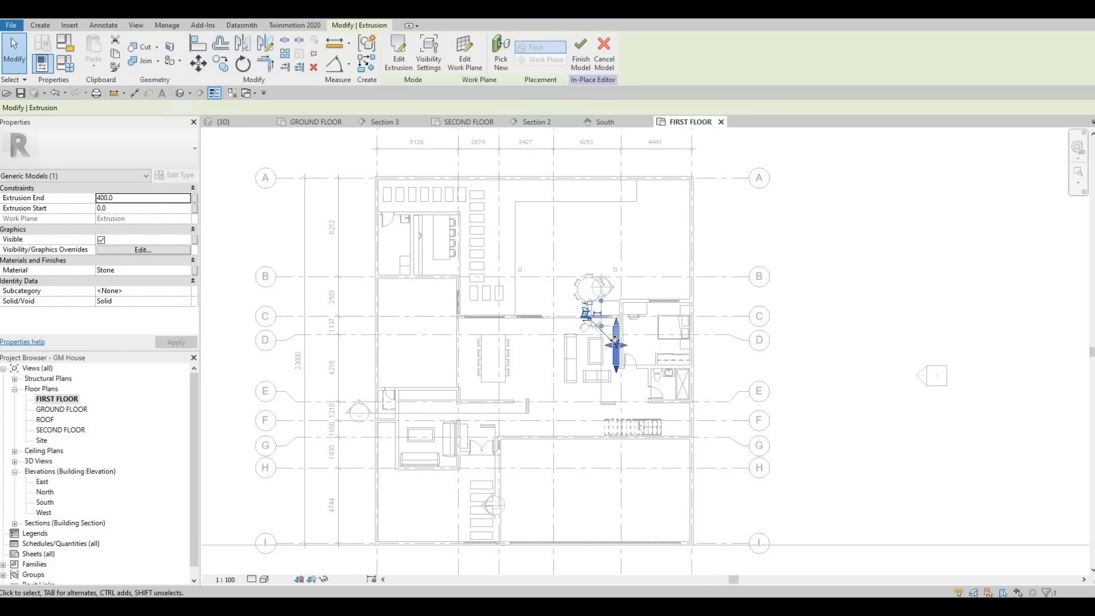
{"action": "scroll", "coordinate": [615, 342], "scroll_direction": "up", "scroll_amount": 5}
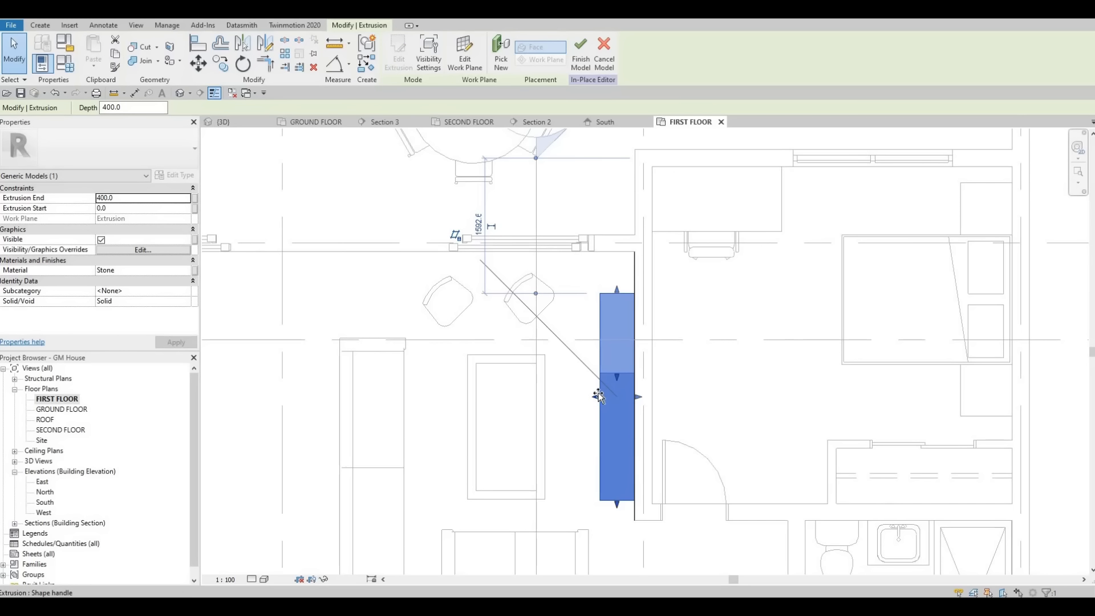
{"action": "left_click_drag", "start_coordinate": [603, 396], "coordinate": [606, 397]}
{"action": "left_click", "coordinate": [130, 200]}
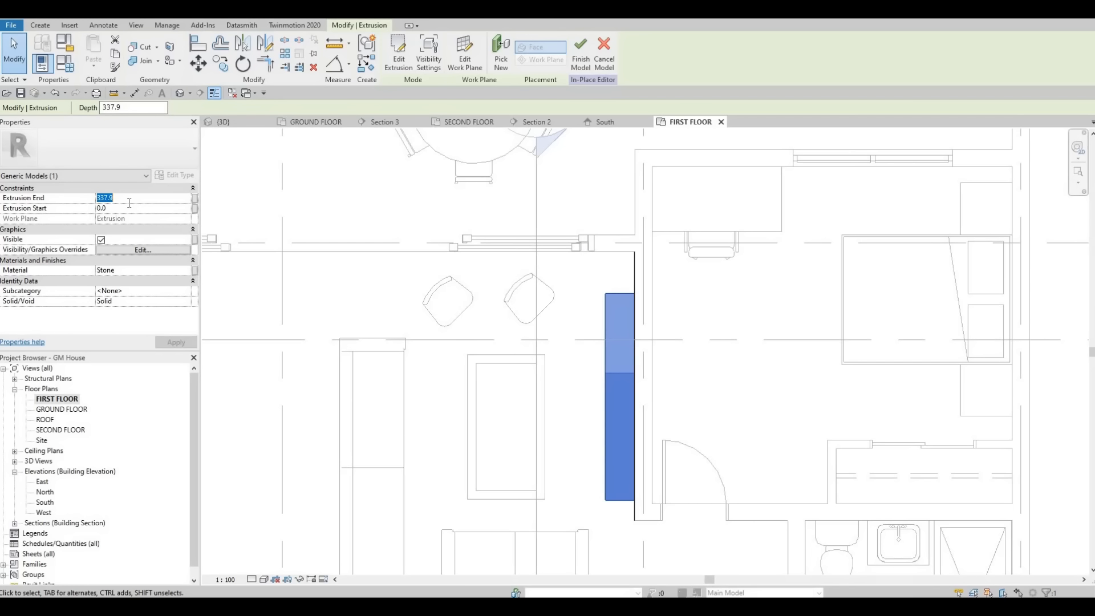
{"action": "type", "text": "350"}
{"action": "key", "text": "Return"}
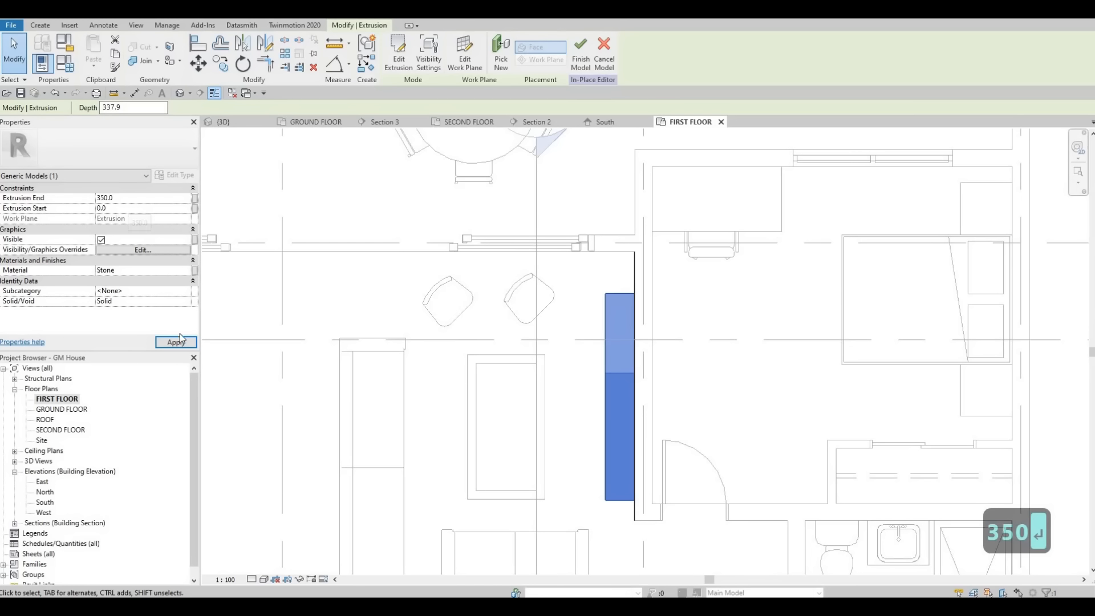
{"action": "middle_click_drag", "start_coordinate": [591, 367], "coordinate": [612, 288]}
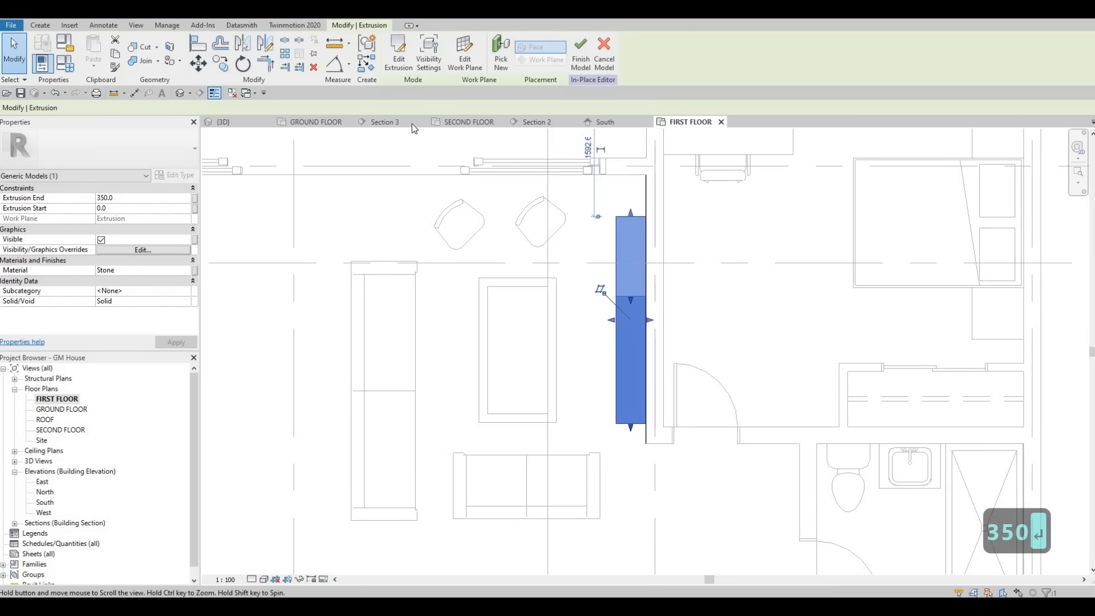
{"action": "key", "text": "Escape"}
{"action": "key", "text": "Escape"}
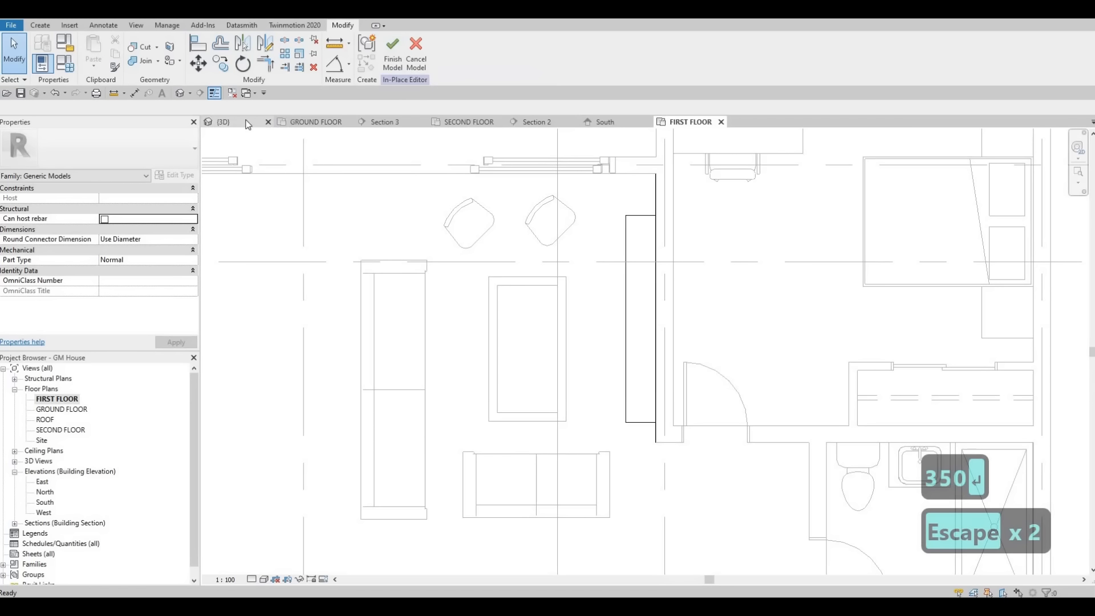
Start a new extrusion in the plan with its work plane picked on the stone unit, and choose the Rectangle sketch tool
{"action": "middle_click_drag", "start_coordinate": [607, 302], "coordinate": [588, 290]}
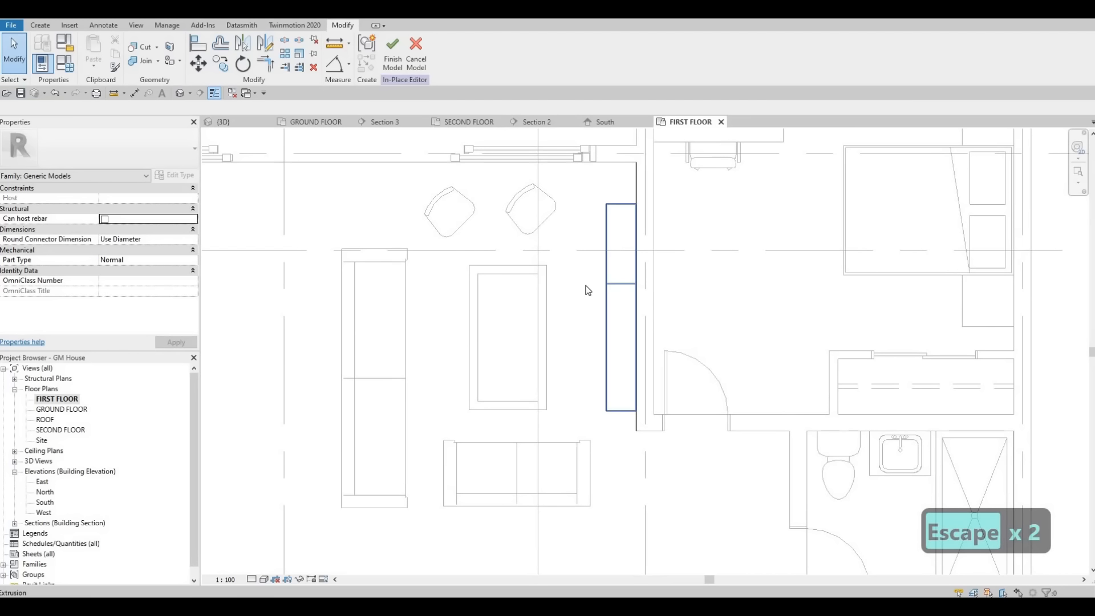
{"action": "left_click", "coordinate": [588, 291]}
{"action": "left_click", "coordinate": [40, 25]}
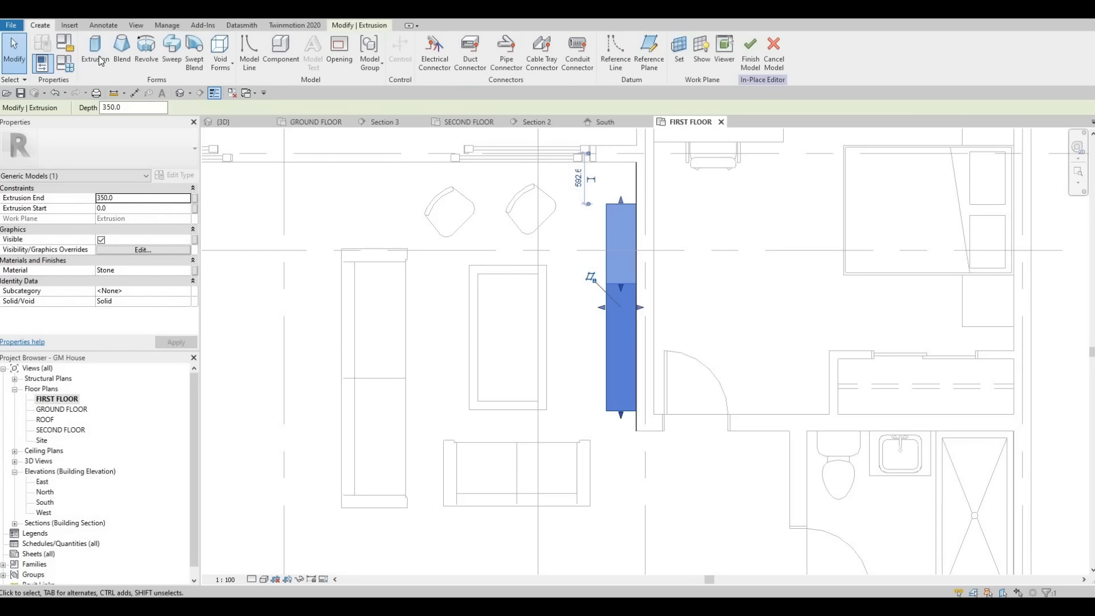
{"action": "left_click", "coordinate": [95, 46]}
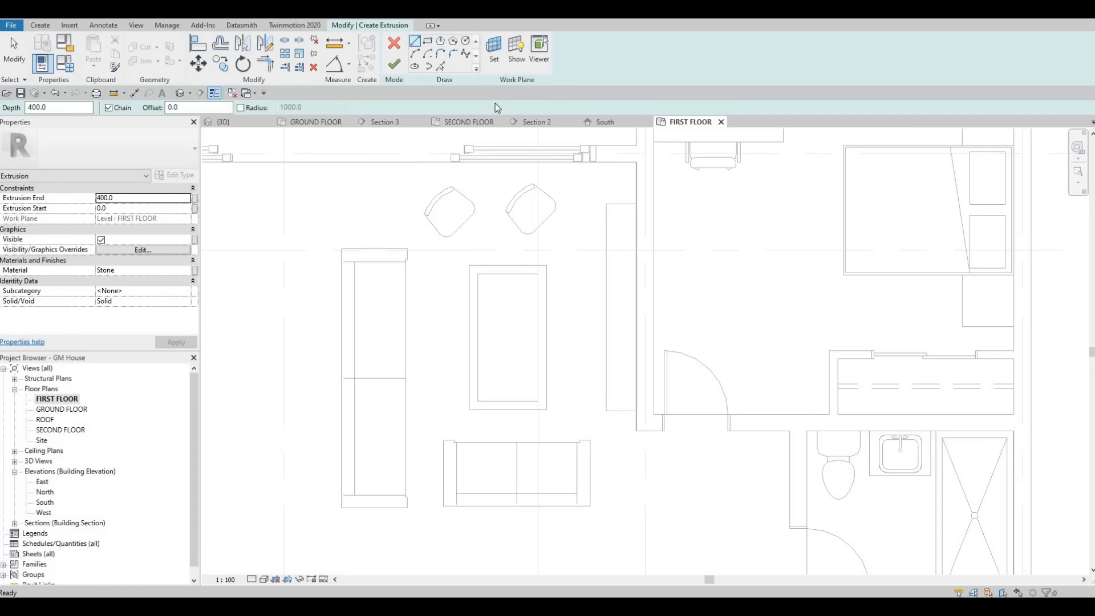
{"action": "left_click", "coordinate": [494, 49]}
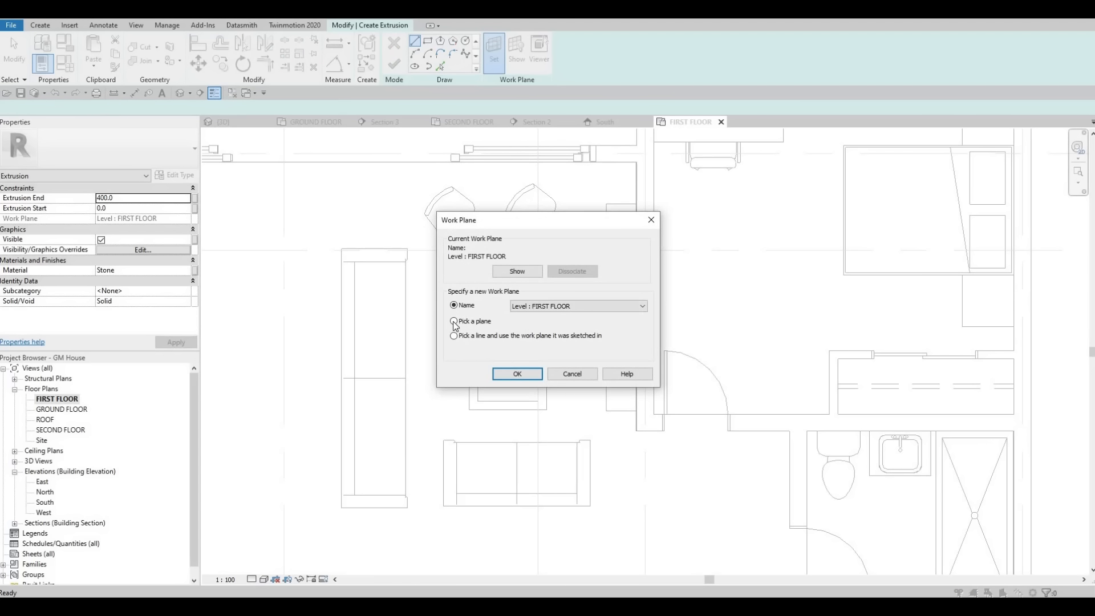
{"action": "left_click", "coordinate": [518, 374]}
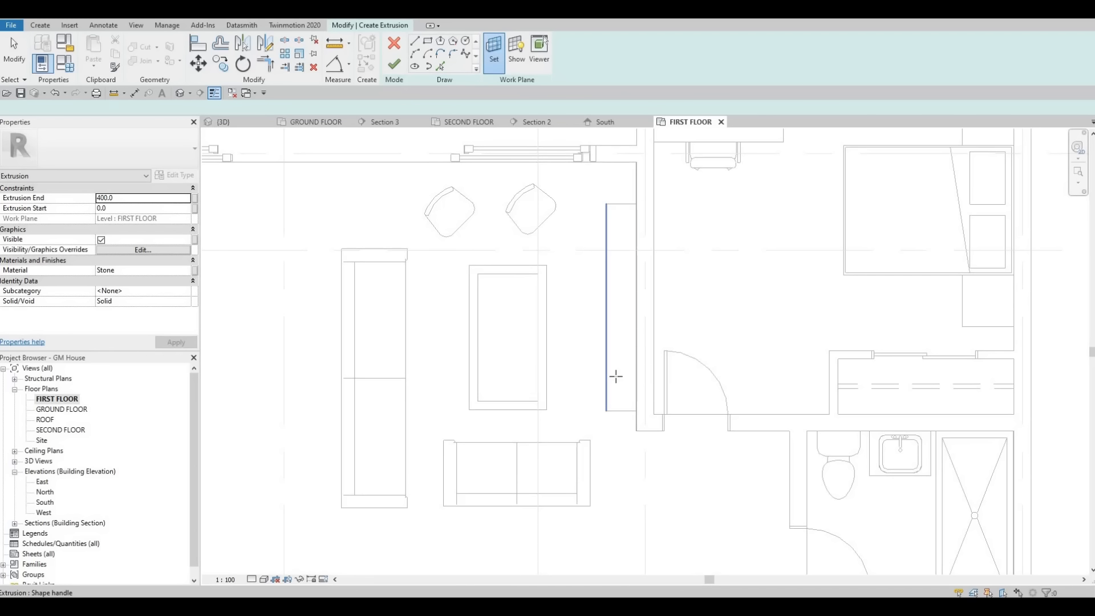
{"action": "left_click", "coordinate": [622, 308]}
{"action": "left_click", "coordinate": [429, 41]}
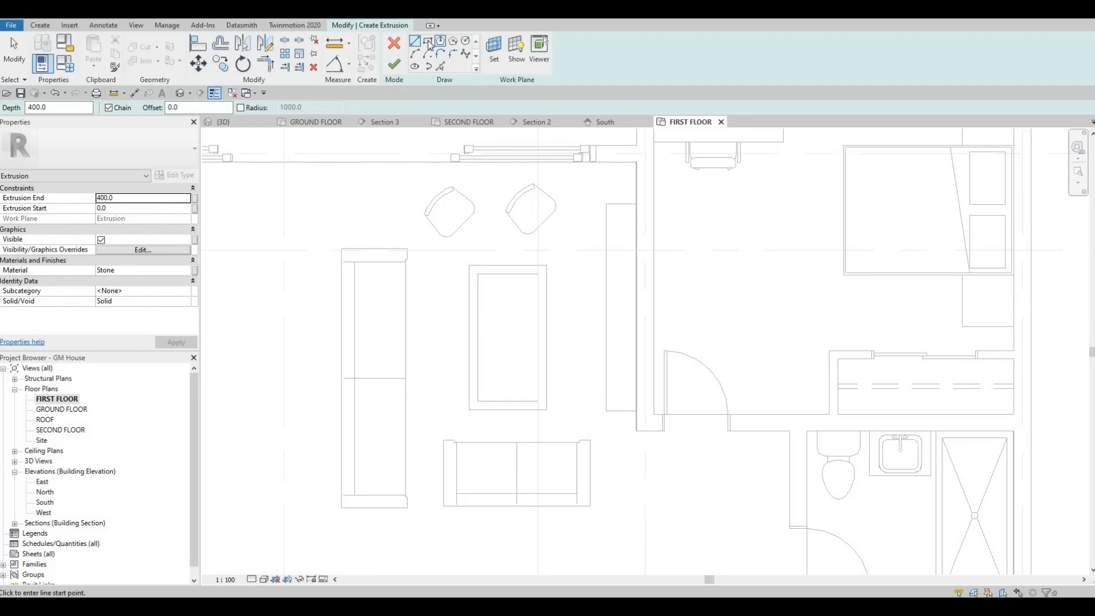
Assign the Glass, Bronze Glazing material from the AEC Materials library to the new extrusion
{"action": "left_click", "coordinate": [184, 269]}
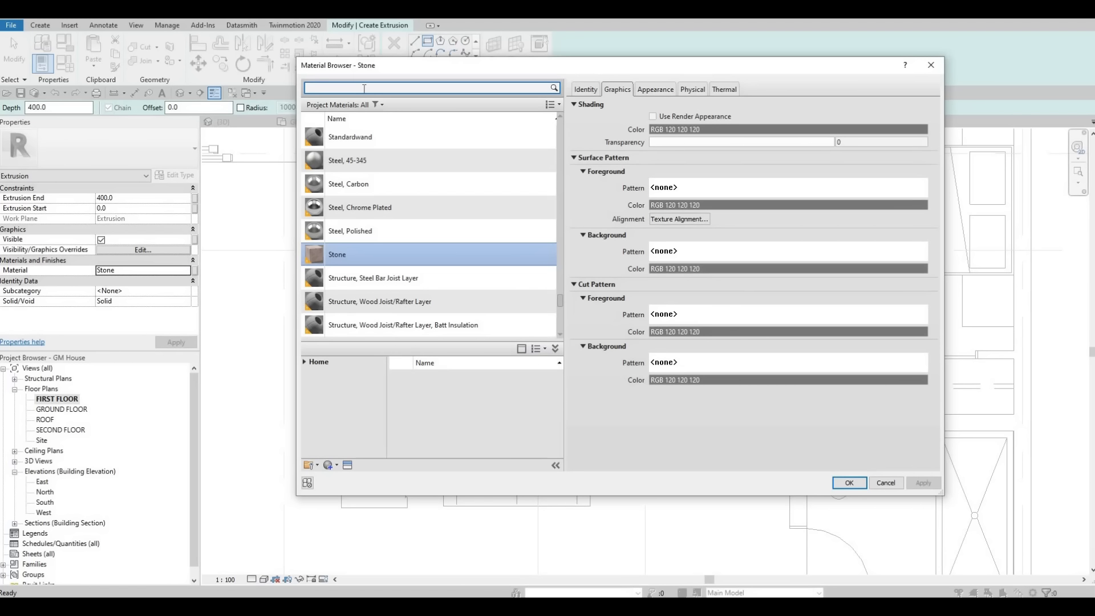
{"action": "left_click", "coordinate": [364, 89]}
{"action": "type", "text": "glass"}
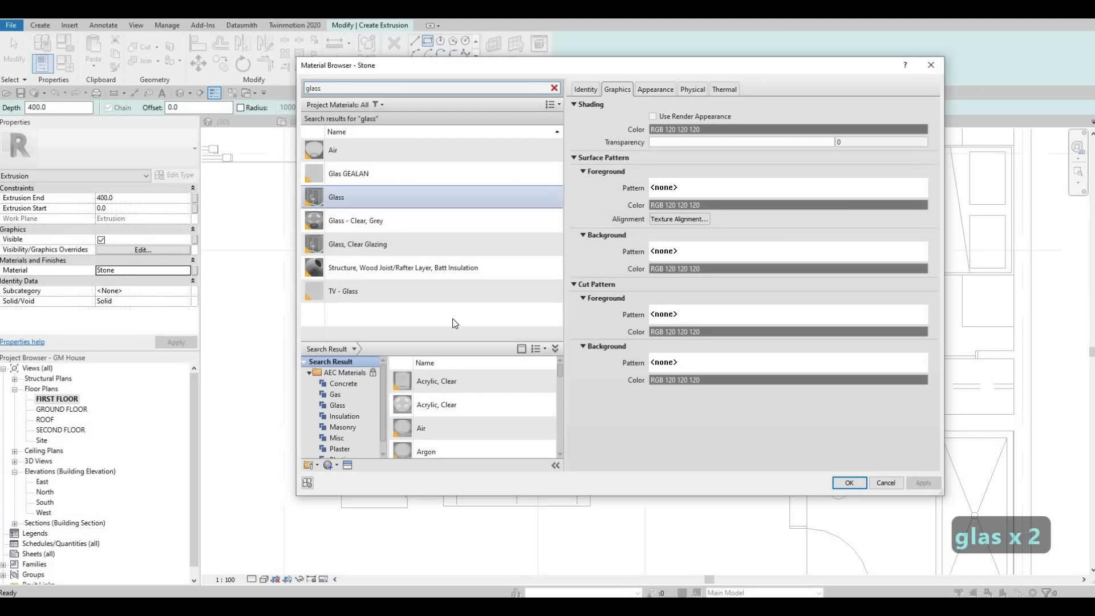
{"action": "scroll", "coordinate": [523, 412], "scroll_direction": "down", "scroll_amount": 5}
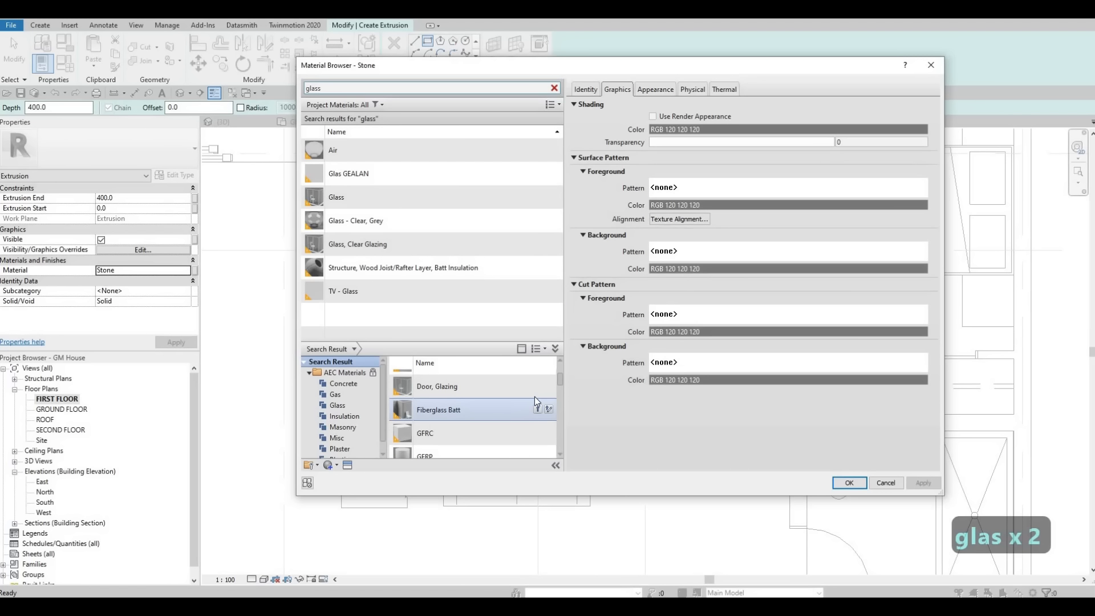
{"action": "scroll", "coordinate": [527, 408], "scroll_direction": "down", "scroll_amount": 3}
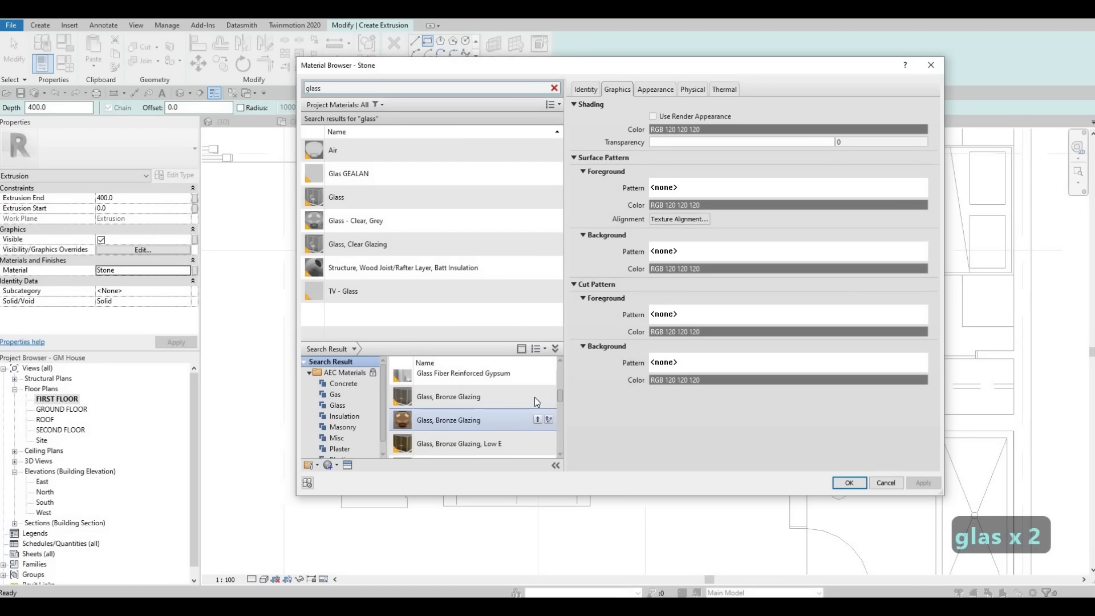
{"action": "left_click", "coordinate": [538, 396]}
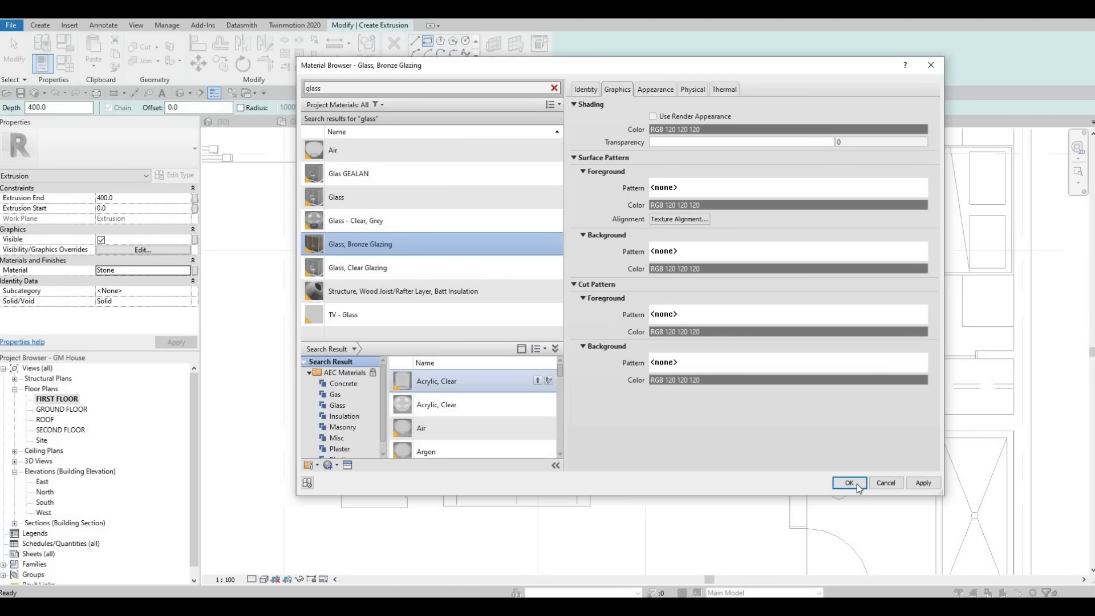
{"action": "key", "text": "Return"}
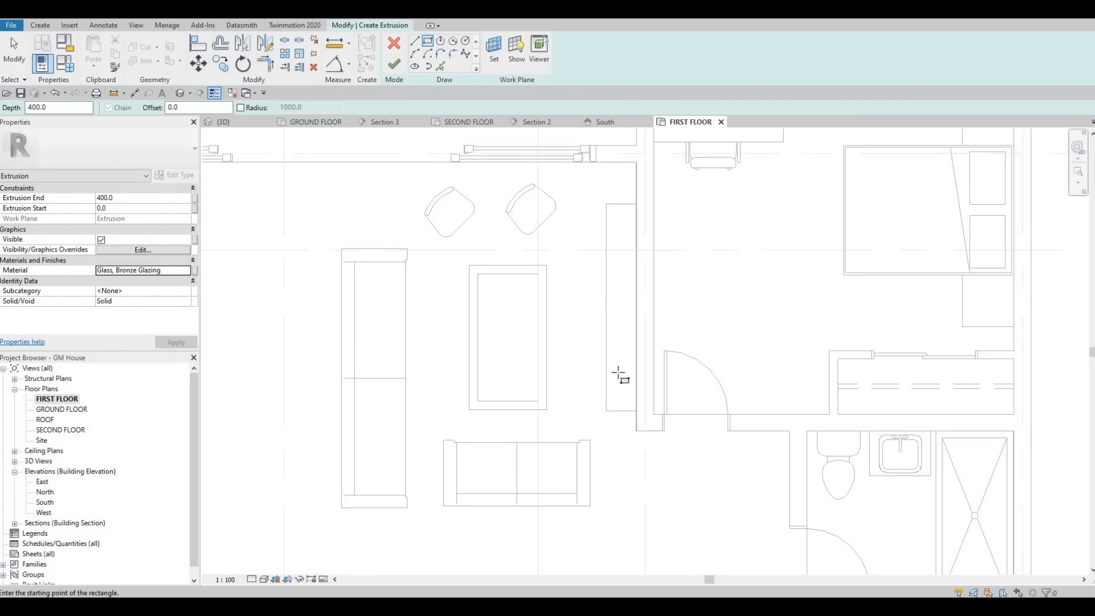
Sketch a thin rectangle about 320 mm long and 20 mm wide inside the stone unit's open end, starting at the wall panel
{"action": "scroll", "coordinate": [651, 435], "scroll_direction": "up", "scroll_amount": 2}
{"action": "scroll", "coordinate": [674, 467], "scroll_direction": "up", "scroll_amount": 2}
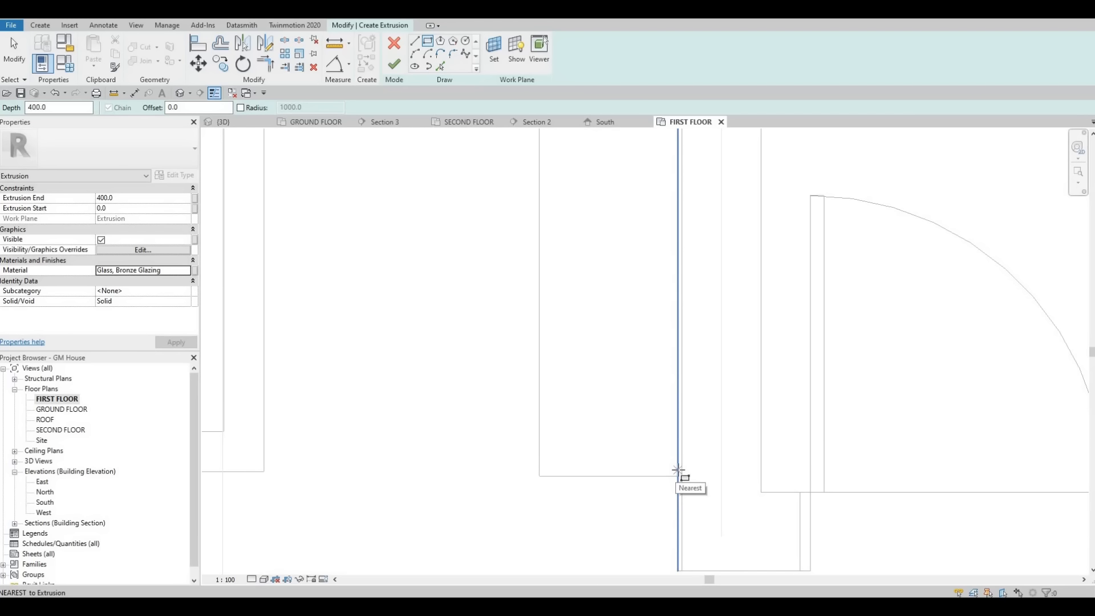
{"action": "left_click", "coordinate": [612, 467]}
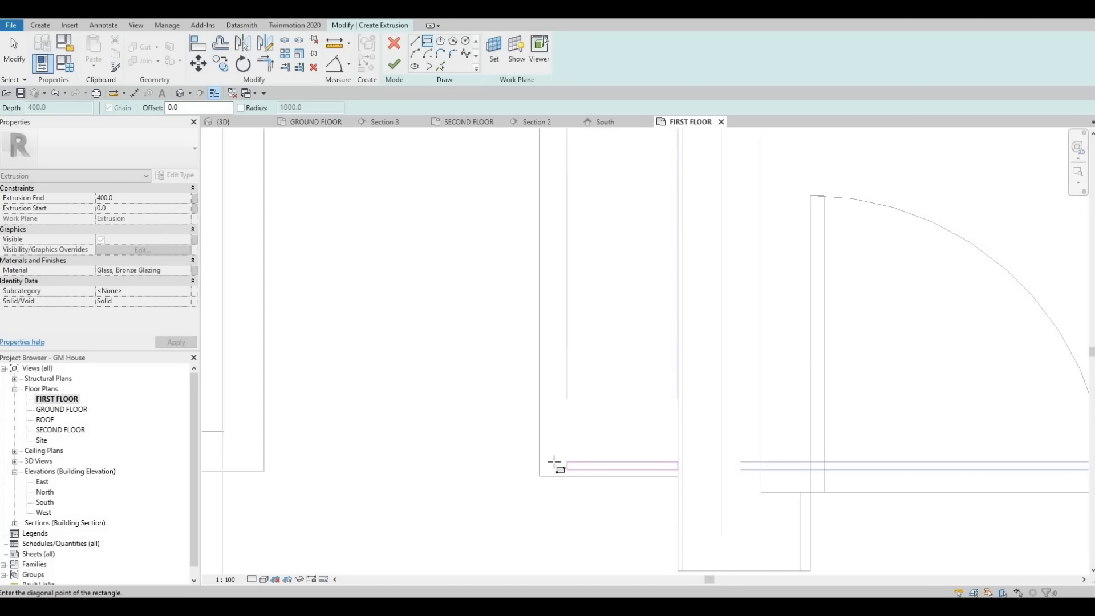
{"action": "left_click", "coordinate": [572, 465]}
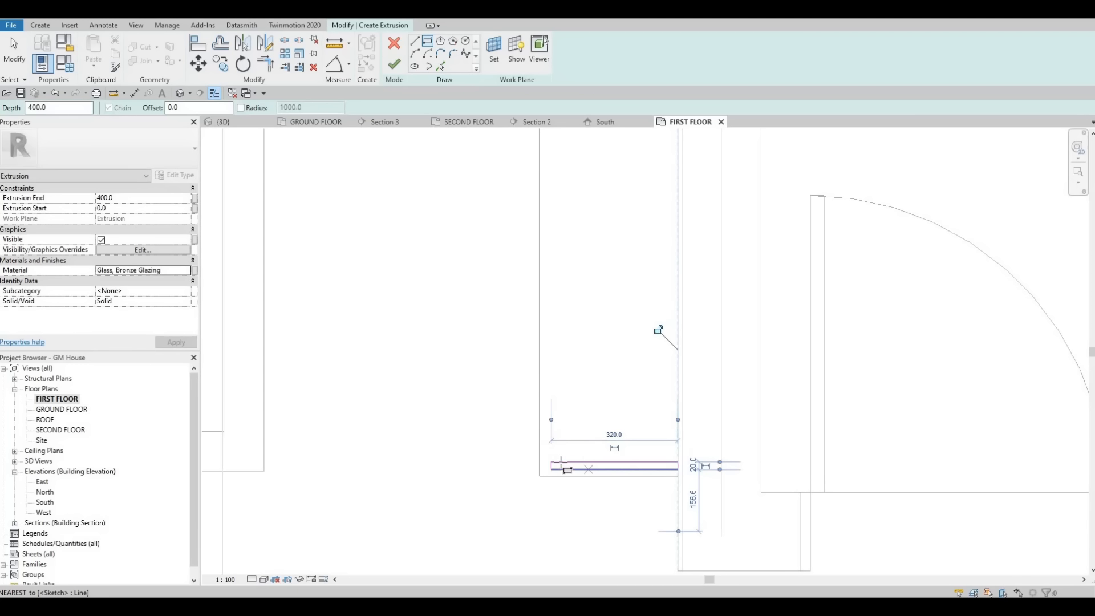
{"action": "left_click", "coordinate": [551, 462]}
{"action": "middle_click_drag", "start_coordinate": [543, 335], "coordinate": [530, 432]}
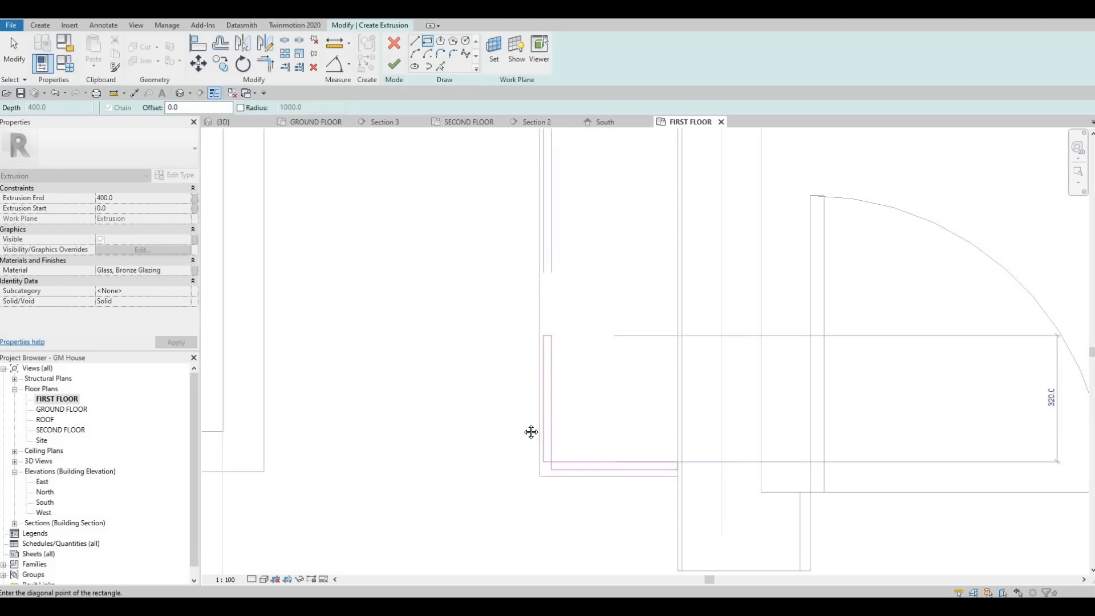
{"action": "scroll", "coordinate": [540, 286], "scroll_direction": "down", "scroll_amount": 1}
{"action": "middle_click_drag", "start_coordinate": [540, 279], "coordinate": [534, 367]}
{"action": "scroll", "coordinate": [539, 242], "scroll_direction": "down", "scroll_amount": 2}
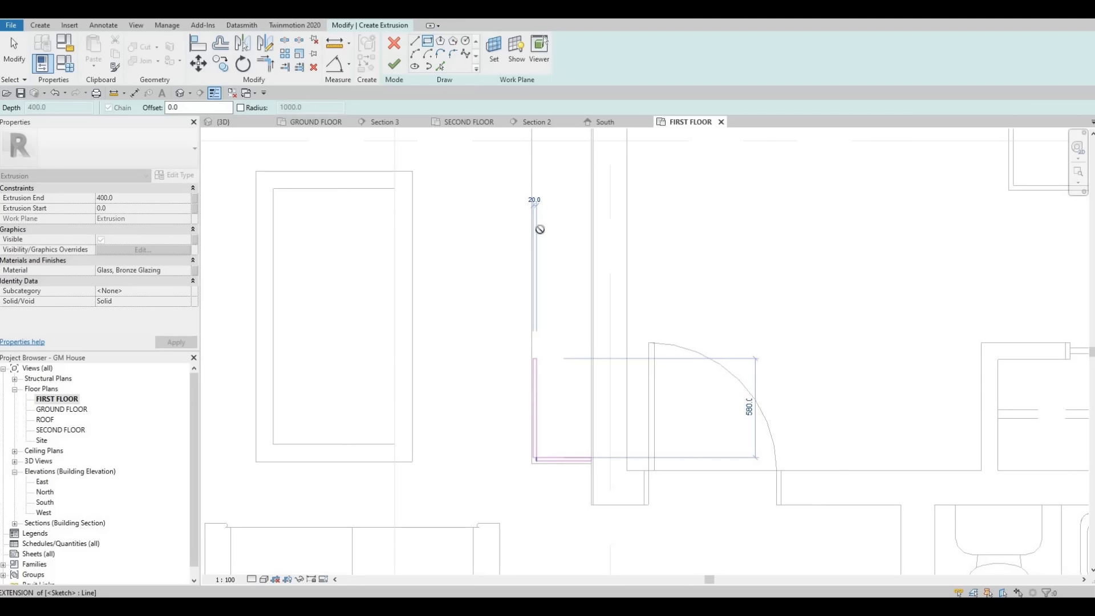
{"action": "left_click", "coordinate": [588, 457]}
{"action": "scroll", "coordinate": [548, 453], "scroll_direction": "up", "scroll_amount": 3}
{"action": "key", "text": "Escape"}
{"action": "key", "text": "Escape"}
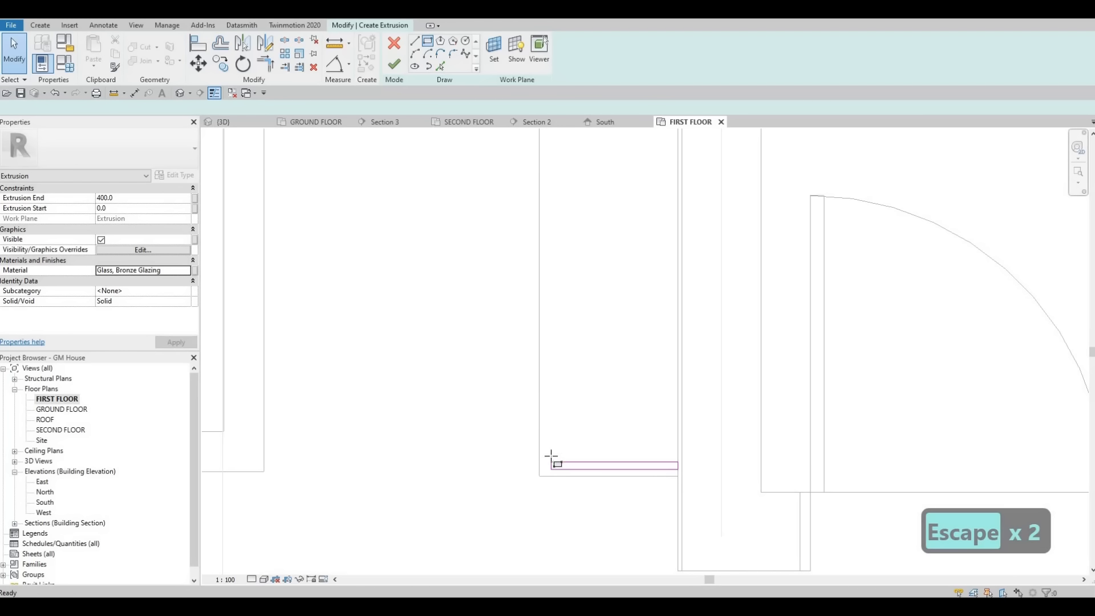
Sketch a second rectangle about 1280 mm long and 20 mm wide along the stone unit's front, starting at the first rectangle's corner
{"action": "left_click", "coordinate": [551, 461]}
{"action": "middle_click_drag", "start_coordinate": [558, 304], "coordinate": [534, 421]}
{"action": "scroll", "coordinate": [548, 289], "scroll_direction": "down", "scroll_amount": 2}
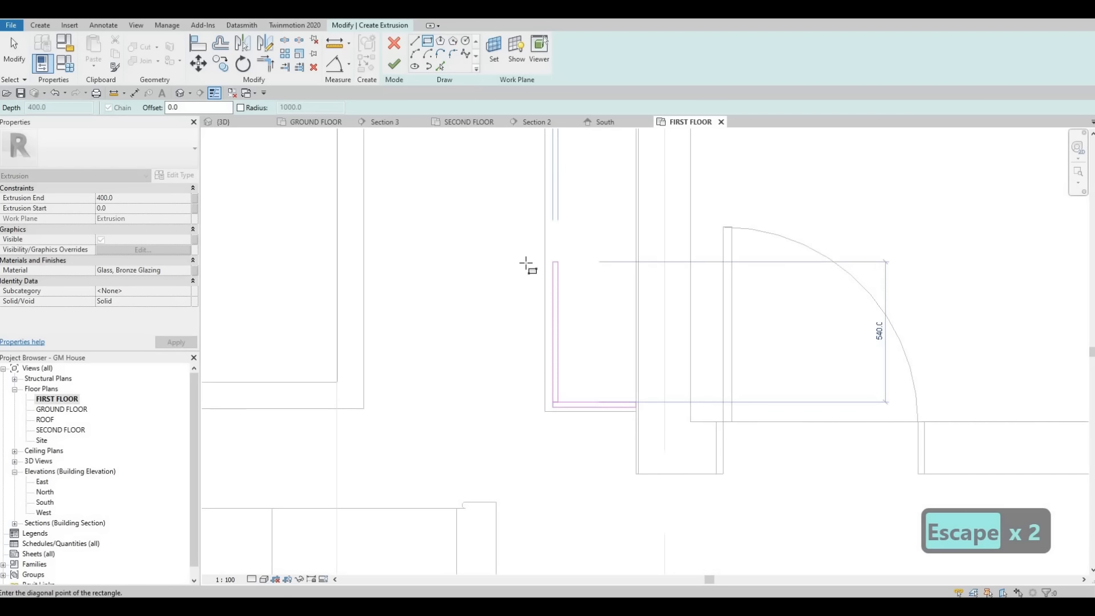
{"action": "middle_click_drag", "start_coordinate": [525, 262], "coordinate": [494, 409]}
{"action": "left_click", "coordinate": [525, 217]}
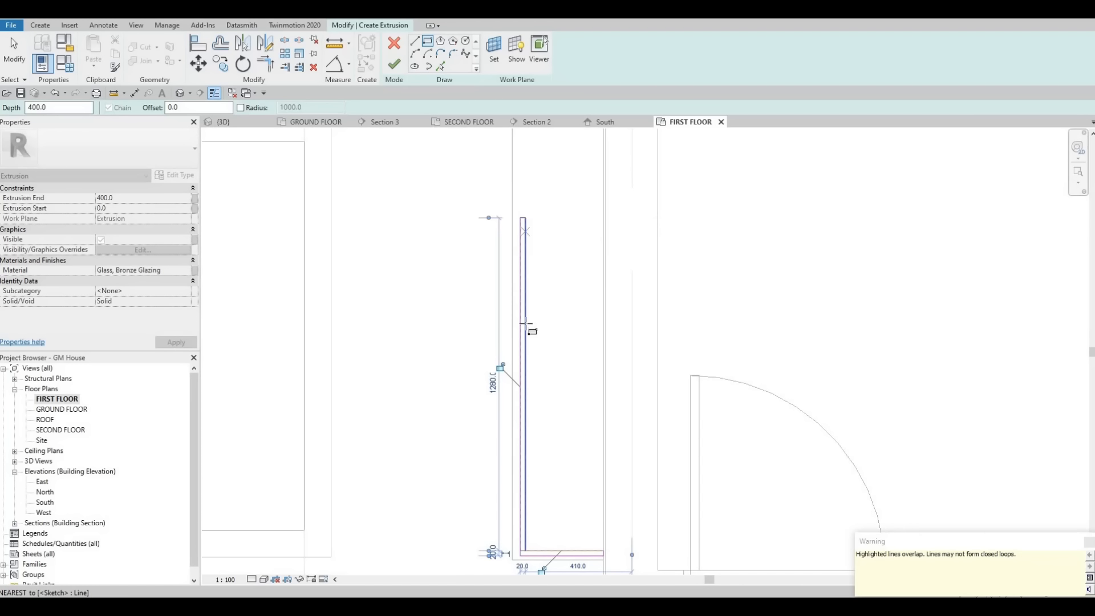
{"action": "scroll", "coordinate": [528, 328], "scroll_direction": "down", "scroll_amount": 2}
{"action": "key", "text": "Escape"}
{"action": "middle_click_drag", "start_coordinate": [518, 445], "coordinate": [535, 416]}
{"action": "key", "text": "Escape"}
{"action": "scroll", "coordinate": [535, 416], "scroll_direction": "up", "scroll_amount": 3}
{"action": "key", "text": "Escape"}
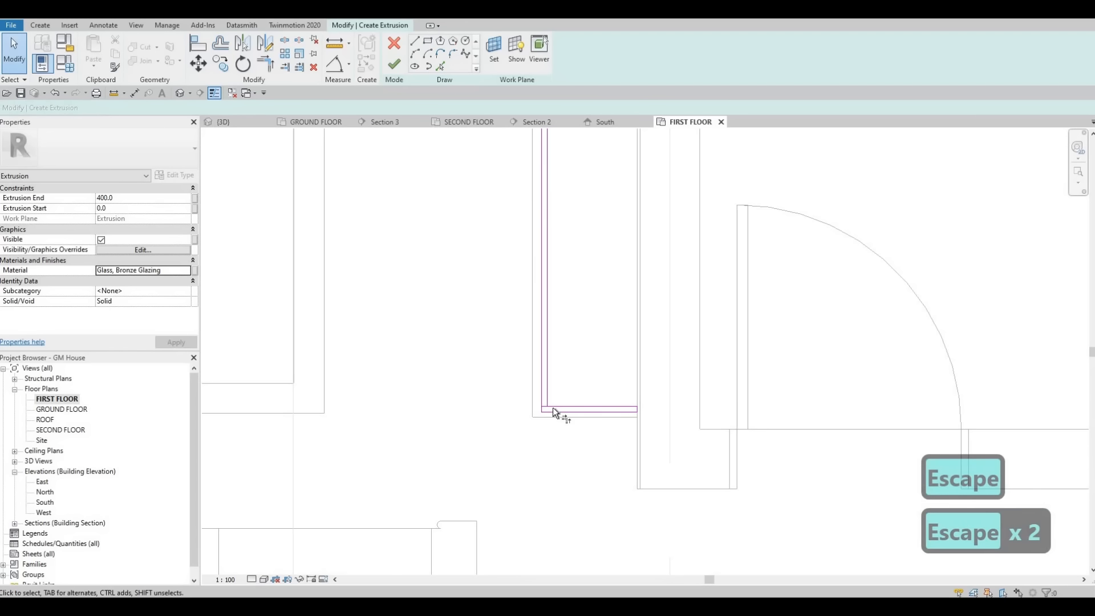
Delete the two short overlapping sketch lines where the two thin rectangles meet at the corner
{"action": "key", "text": "t"}
{"action": "key", "text": "r"}
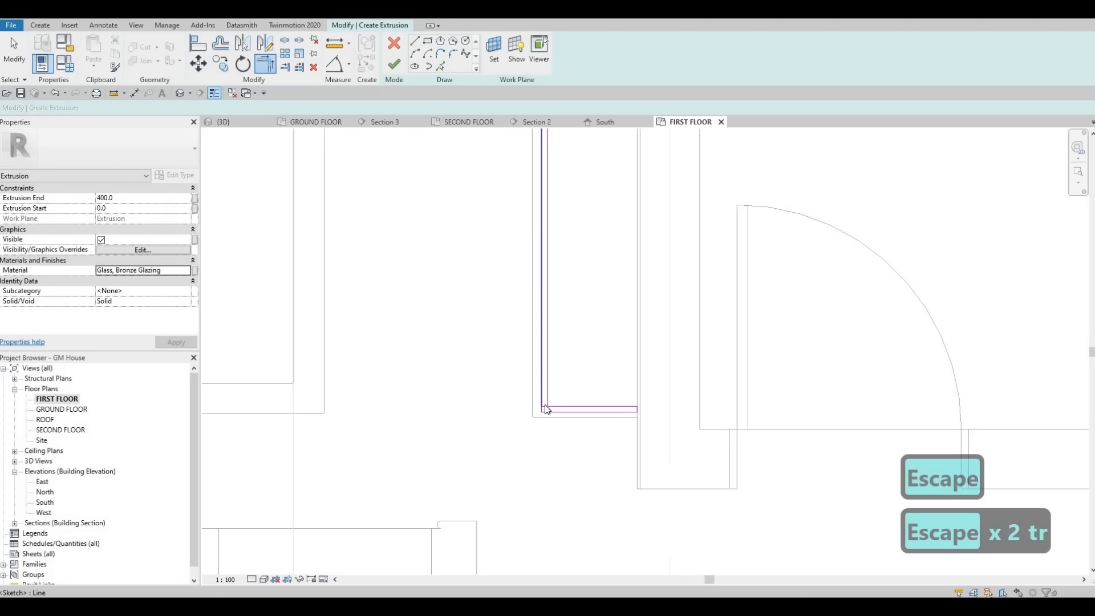
{"action": "scroll", "coordinate": [547, 406], "scroll_direction": "up", "scroll_amount": 2}
{"action": "key", "text": "Escape"}
{"action": "key", "text": "Escape"}
{"action": "left_click", "coordinate": [548, 405]}
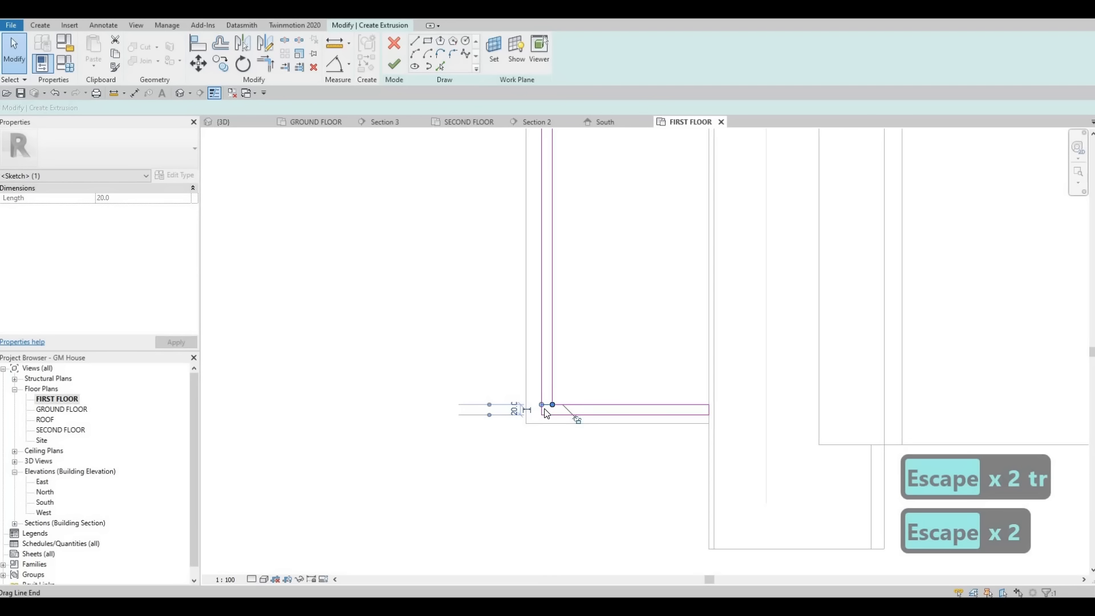
{"action": "key", "text": "Delete"}
{"action": "left_click", "coordinate": [546, 415]}
{"action": "key", "text": "Delete"}
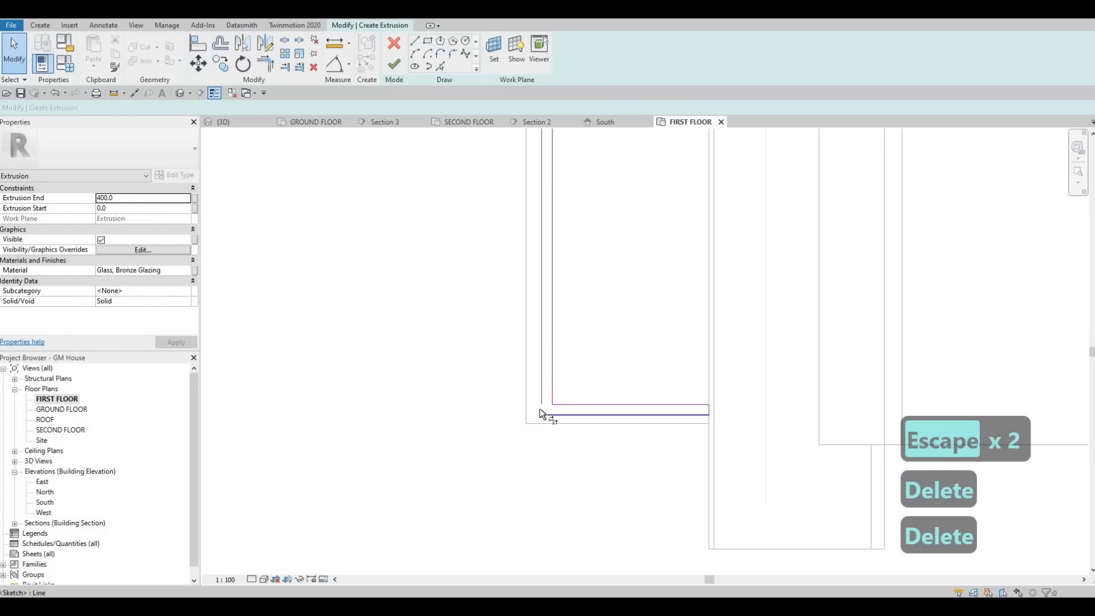
Trim the two outer lines to a corner and finish the L-shaped glass profile as a 400 mm extrusion
{"action": "key", "text": "t"}
{"action": "key", "text": "r"}
{"action": "left_click", "coordinate": [543, 397]}
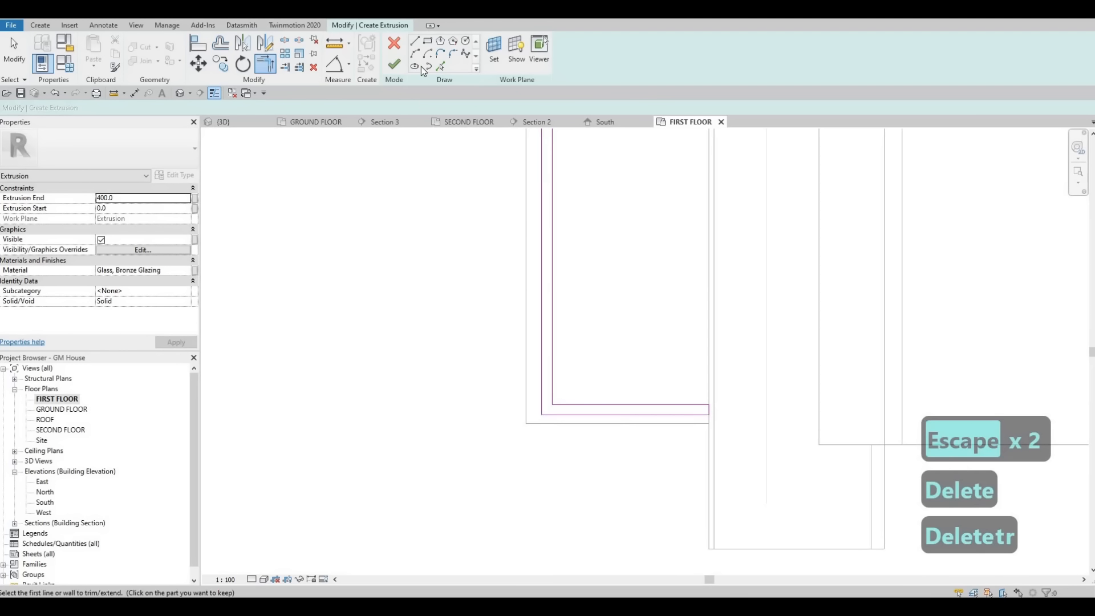
{"action": "scroll", "coordinate": [535, 369], "scroll_direction": "down", "scroll_amount": 1}
{"action": "key", "text": "Escape"}
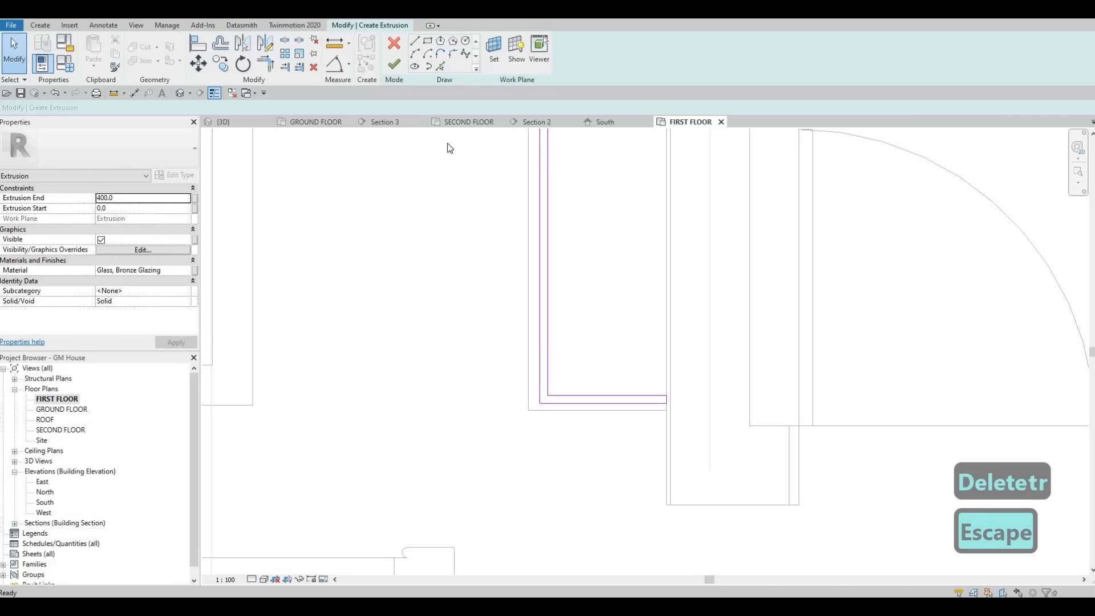
{"action": "left_click", "coordinate": [395, 64]}
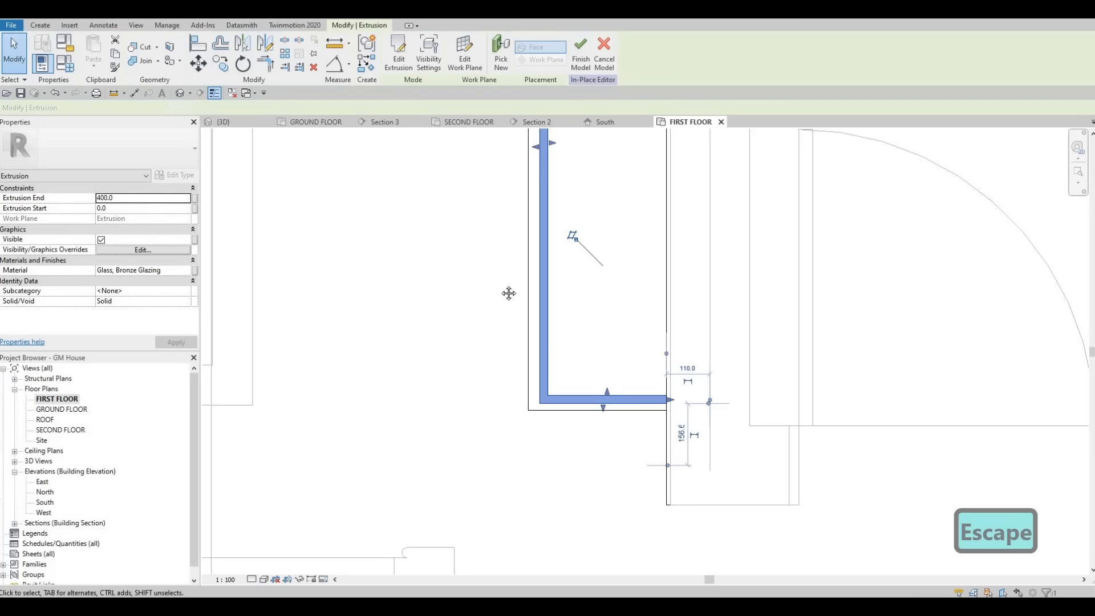
In Section 2, stretch the glass extrusion's lower face to the notch's lower edge, giving an extrusion start of about -628 mm
{"action": "scroll", "coordinate": [508, 293], "scroll_direction": "down", "scroll_amount": 3}
{"action": "middle_click_drag", "start_coordinate": [559, 199], "coordinate": [583, 266]}
{"action": "scroll", "coordinate": [585, 270], "scroll_direction": "down", "scroll_amount": 2}
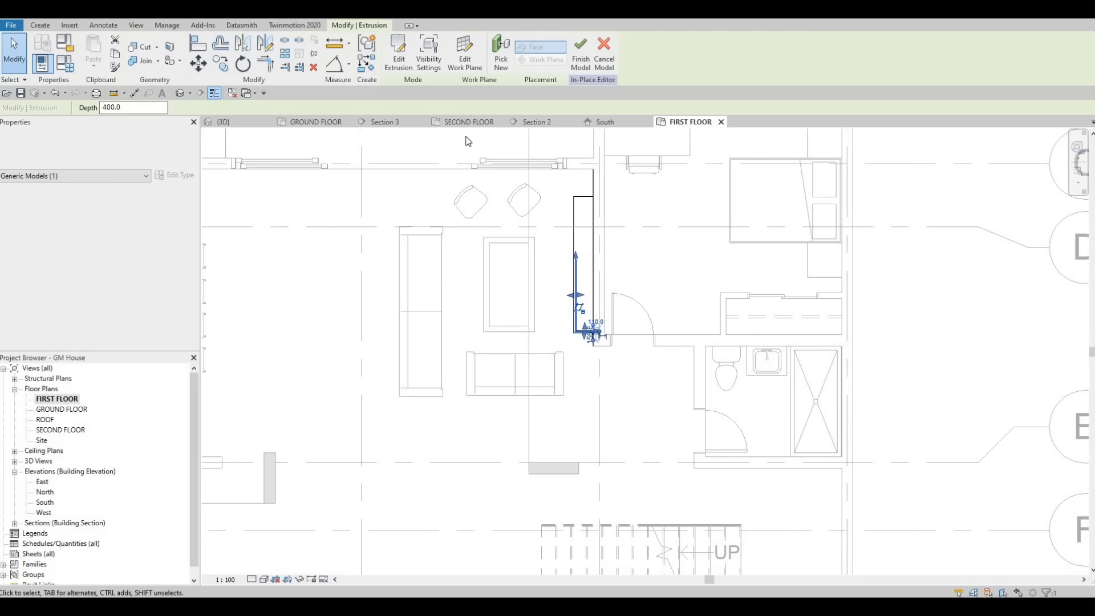
{"action": "scroll", "coordinate": [502, 173], "scroll_direction": "down", "scroll_amount": 2}
{"action": "left_click", "coordinate": [392, 122]}
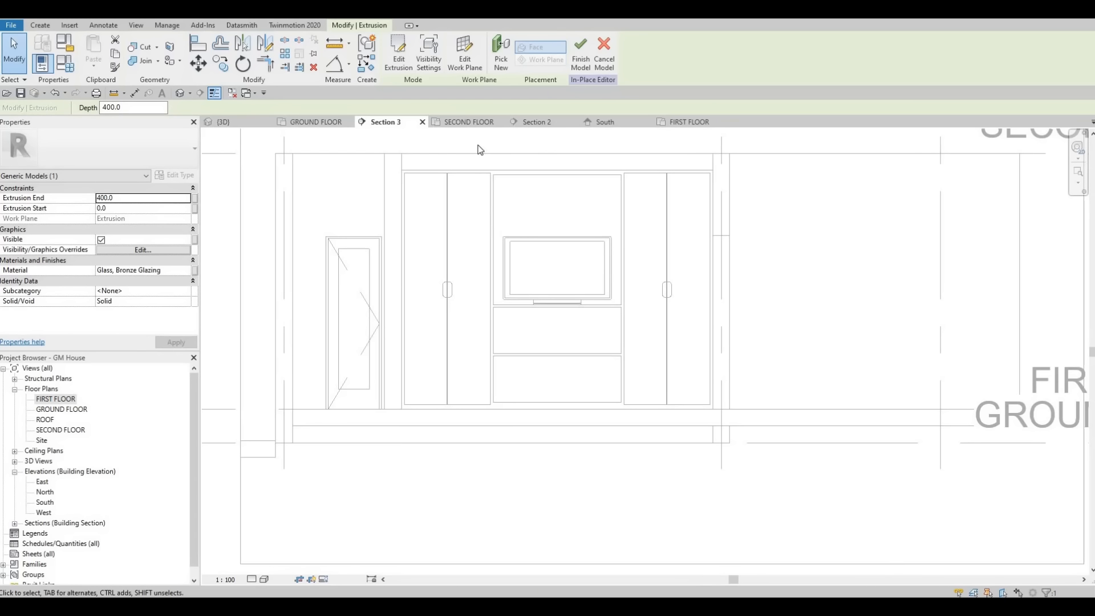
{"action": "left_click", "coordinate": [556, 122]}
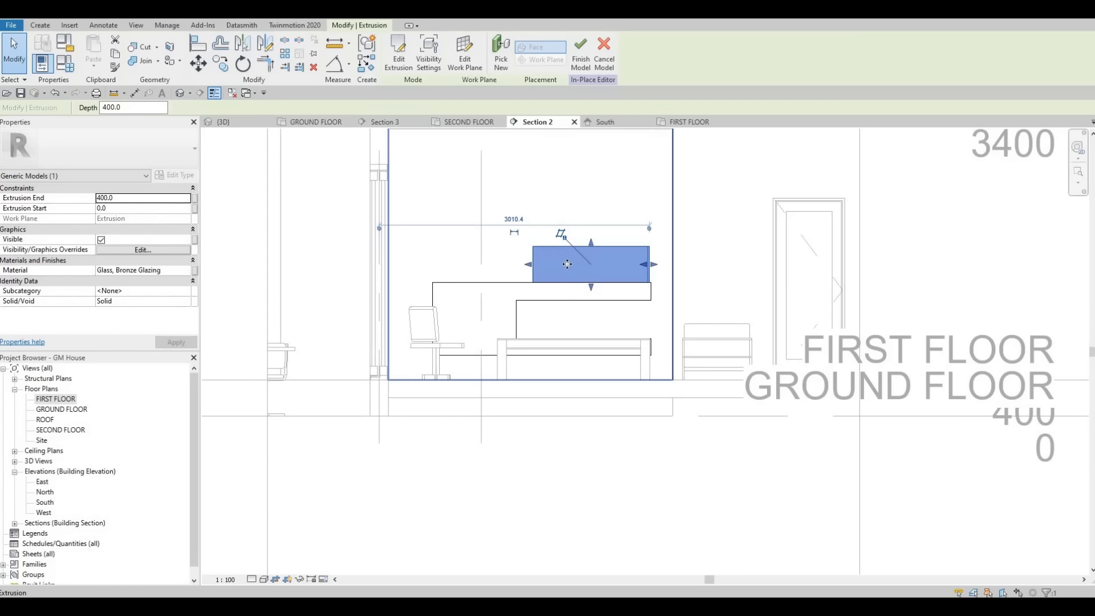
{"action": "scroll", "coordinate": [585, 302], "scroll_direction": "up", "scroll_amount": 1}
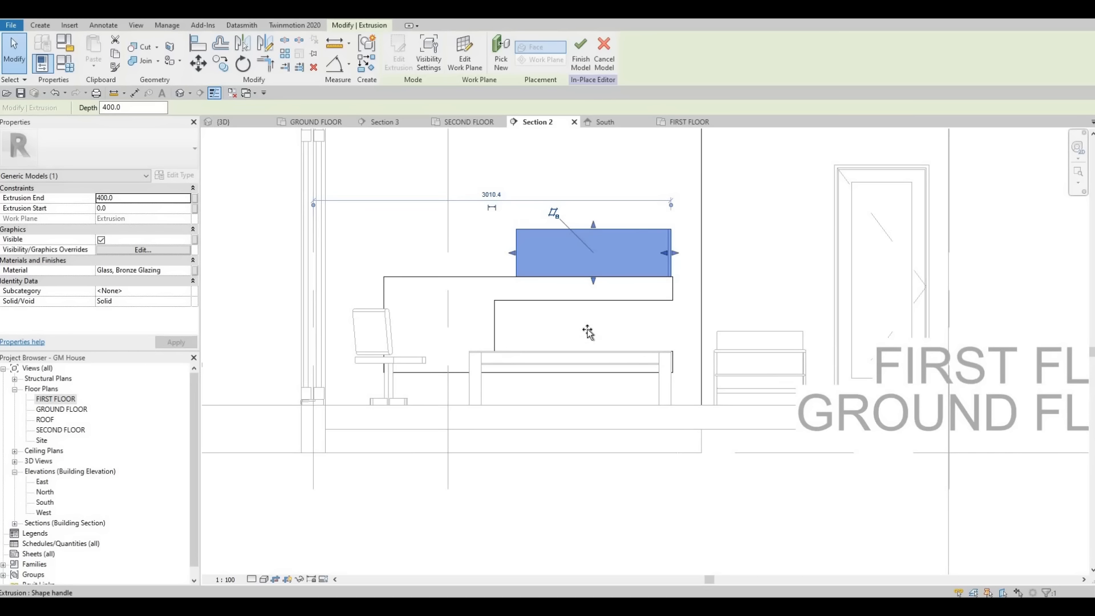
{"action": "left_click_drag", "start_coordinate": [587, 332], "coordinate": [538, 353]}
{"action": "scroll", "coordinate": [650, 374], "scroll_direction": "up", "scroll_amount": 5}
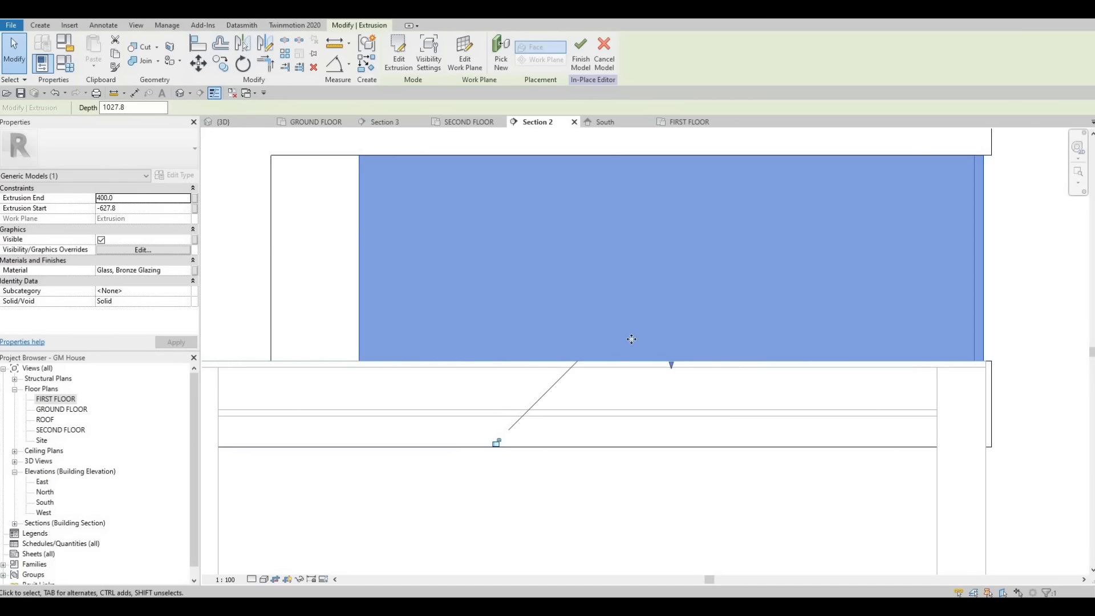
Fit the glass extrusion's upper face at -200 mm and its inner end to the notch edges, and finish the in-place model
{"action": "scroll", "coordinate": [628, 343], "scroll_direction": "down", "scroll_amount": 2}
{"action": "middle_click_drag", "start_coordinate": [627, 346], "coordinate": [616, 382]}
{"action": "scroll", "coordinate": [626, 221], "scroll_direction": "down", "scroll_amount": 1}
{"action": "scroll", "coordinate": [626, 220], "scroll_direction": "down", "scroll_amount": 1}
{"action": "middle_click_drag", "start_coordinate": [627, 220], "coordinate": [614, 310]}
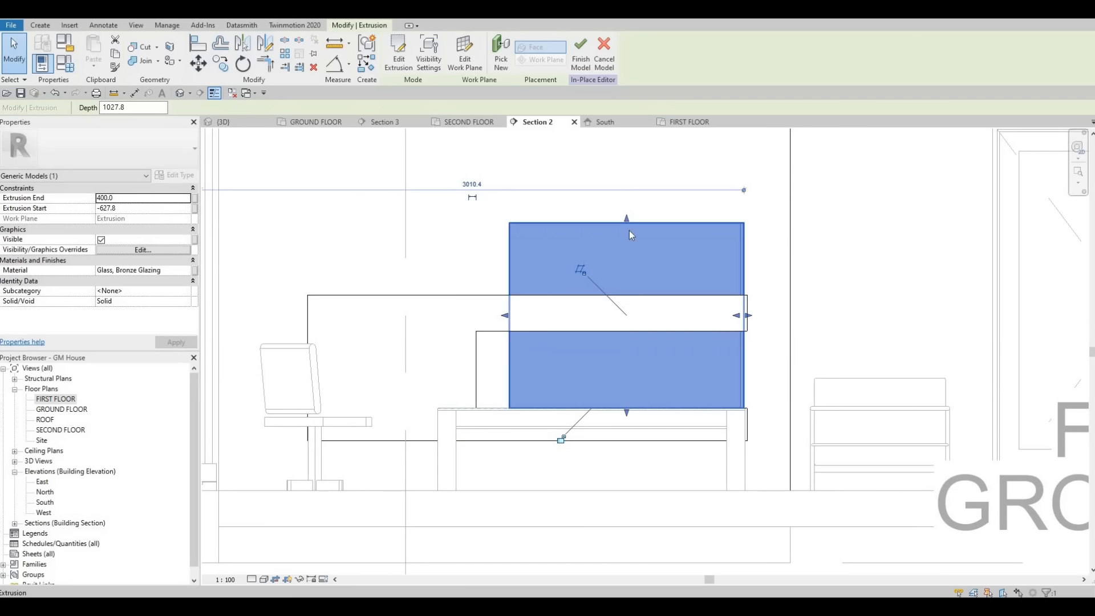
{"action": "left_click_drag", "start_coordinate": [627, 219], "coordinate": [629, 329]}
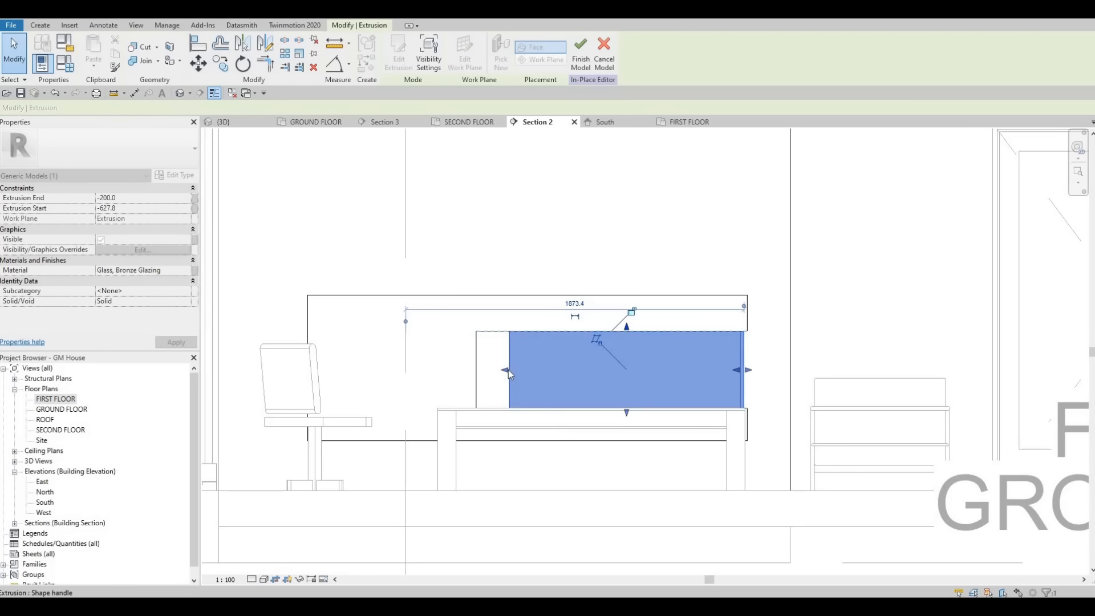
{"action": "left_click_drag", "start_coordinate": [494, 374], "coordinate": [473, 371]}
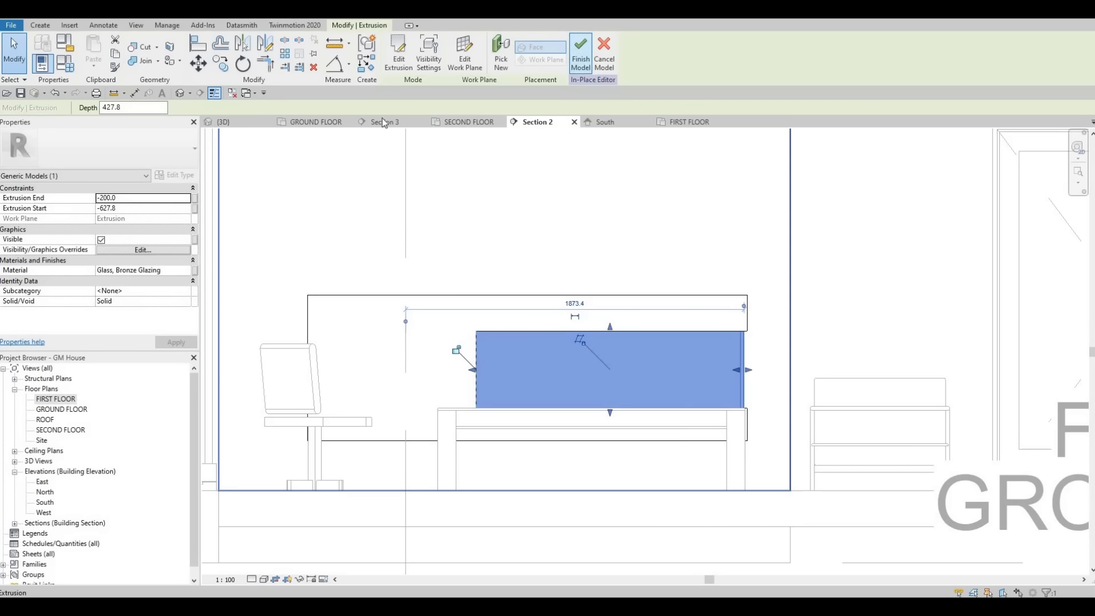
{"action": "left_click", "coordinate": [580, 52]}
Examine the living room feature wall with its rubble panel, stone unit and glass part in the 3D view
{"action": "left_click", "coordinate": [258, 126]}
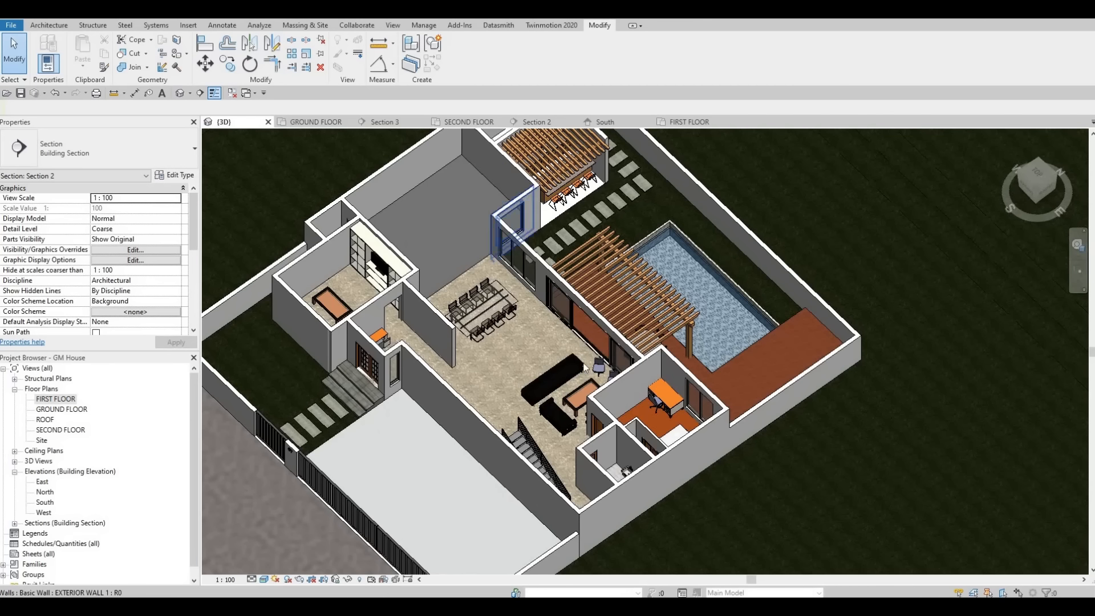
{"action": "key", "text": "Escape"}
{"action": "middle_click_drag", "start_coordinate": [783, 364], "coordinate": [665, 159], "text": "shift"}
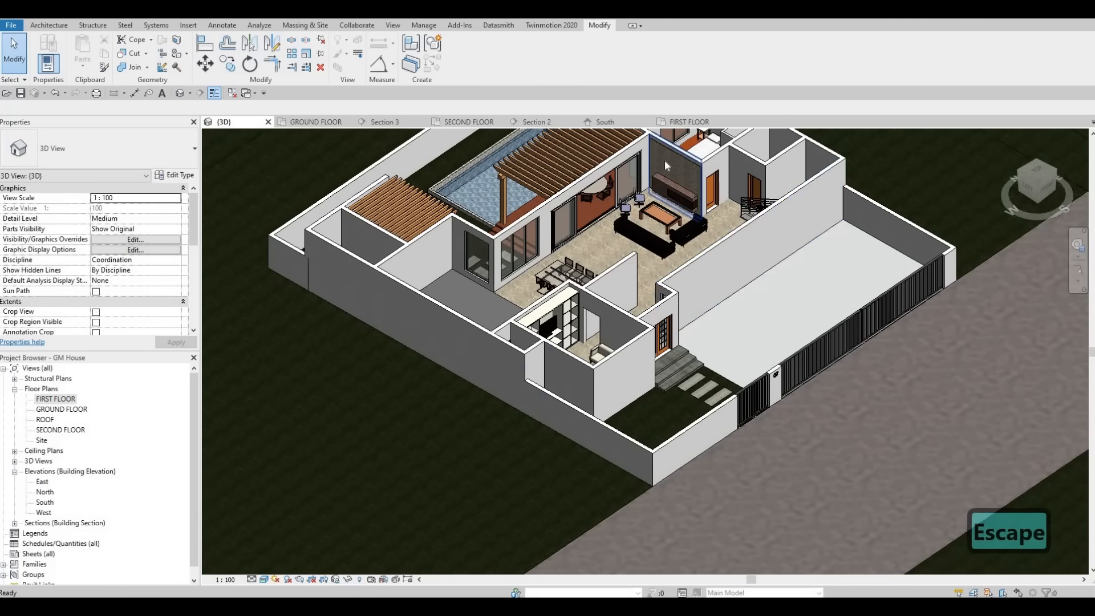
{"action": "scroll", "coordinate": [713, 228], "scroll_direction": "up", "scroll_amount": 6}
{"action": "scroll", "coordinate": [746, 232], "scroll_direction": "down", "scroll_amount": 2}
{"action": "middle_click_drag", "start_coordinate": [746, 231], "coordinate": [761, 284], "text": "shift"}
{"action": "middle_click_drag", "start_coordinate": [647, 226], "coordinate": [761, 273]}
{"action": "scroll", "coordinate": [781, 275], "scroll_direction": "up", "scroll_amount": 2}
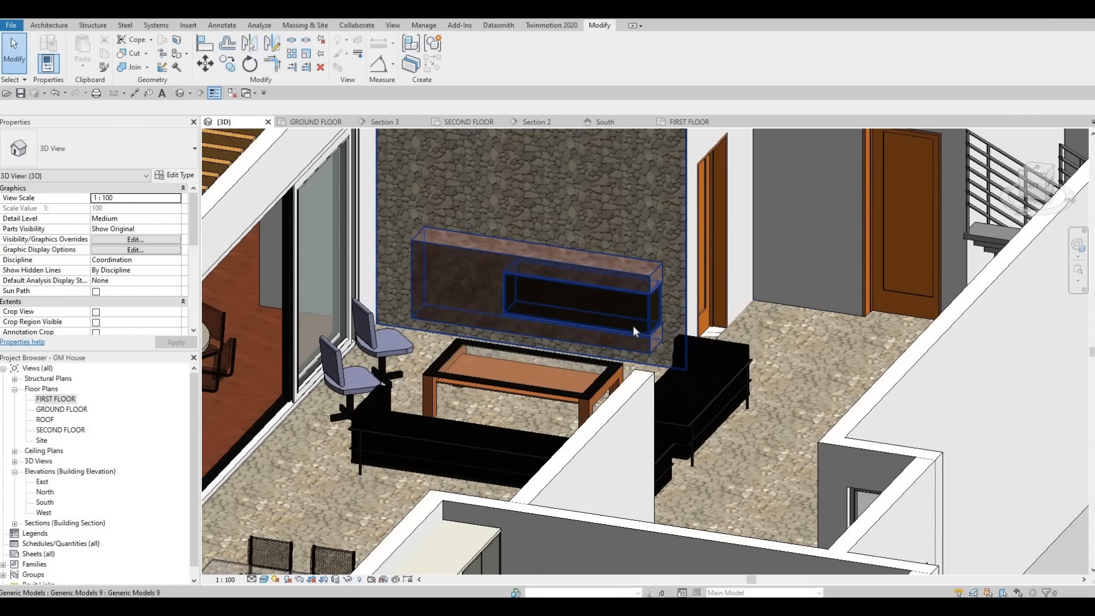
{"action": "scroll", "coordinate": [628, 327], "scroll_direction": "up", "scroll_amount": 1}
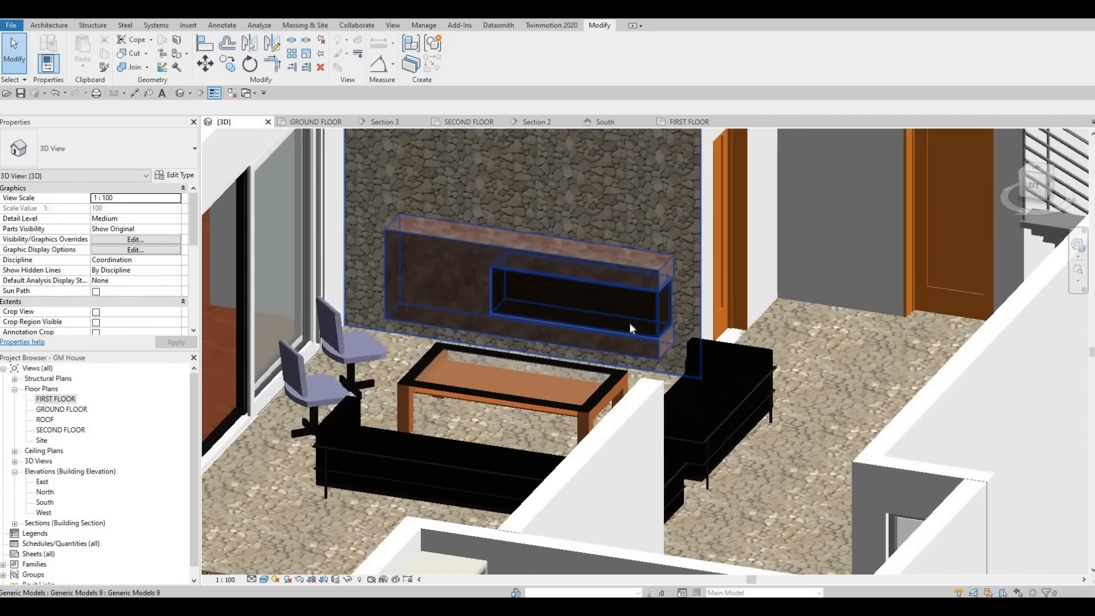
{"action": "scroll", "coordinate": [625, 323], "scroll_direction": "down", "scroll_amount": 3}
{"action": "middle_click_drag", "start_coordinate": [562, 229], "coordinate": [597, 271]}
{"action": "scroll", "coordinate": [597, 270], "scroll_direction": "down", "scroll_amount": 3}
{"action": "scroll", "coordinate": [596, 270], "scroll_direction": "up", "scroll_amount": 3}
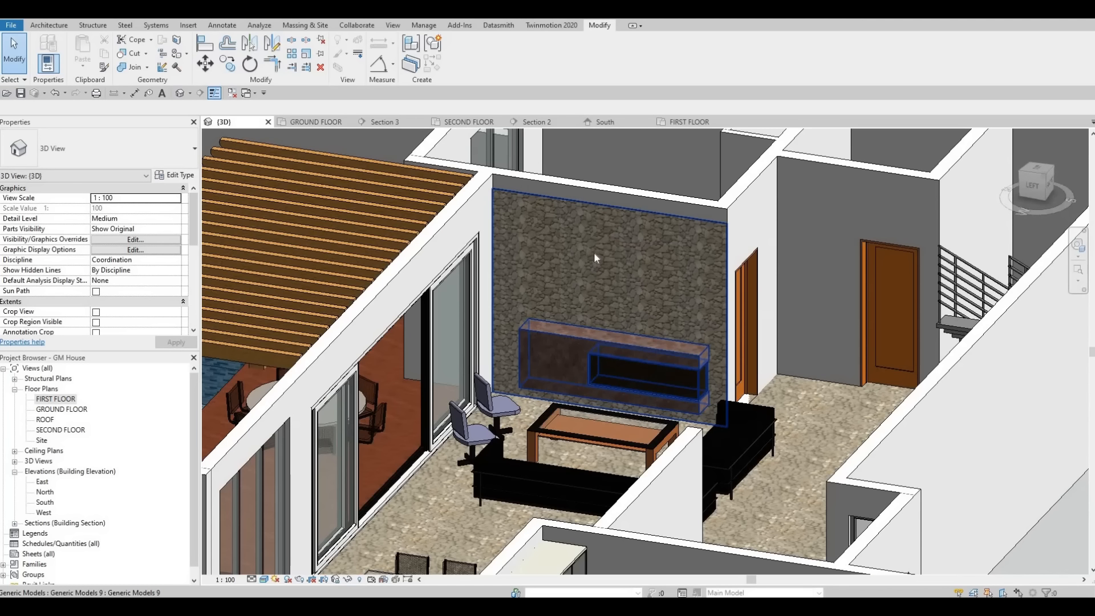
{"action": "scroll", "coordinate": [627, 338], "scroll_direction": "down", "scroll_amount": 2}
{"action": "middle_click_drag", "start_coordinate": [662, 336], "coordinate": [606, 351], "text": "shift"}
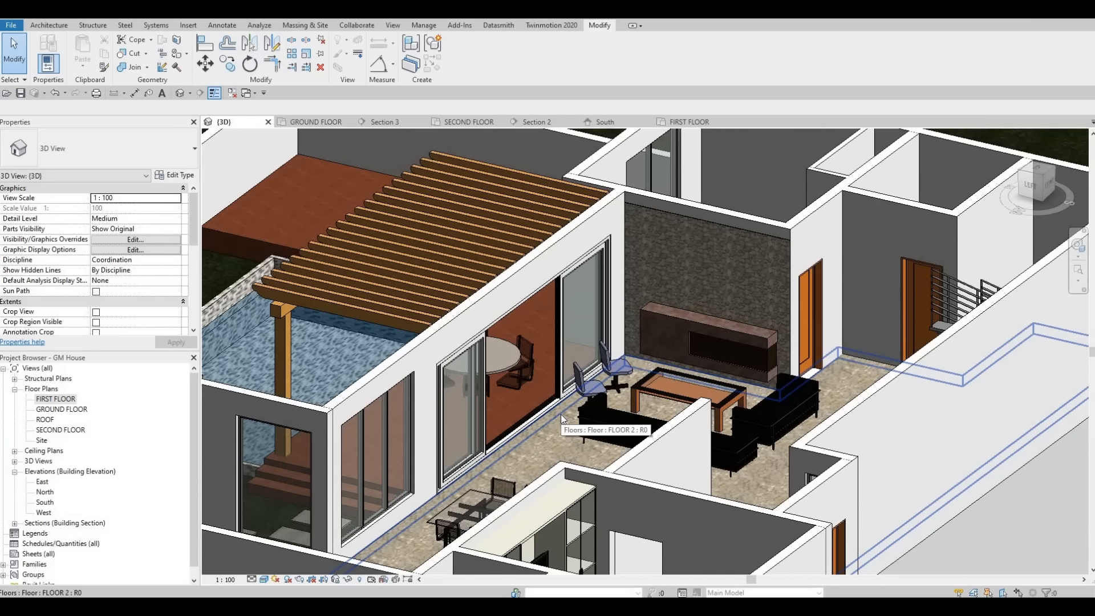
{"action": "key", "text": "F2"}
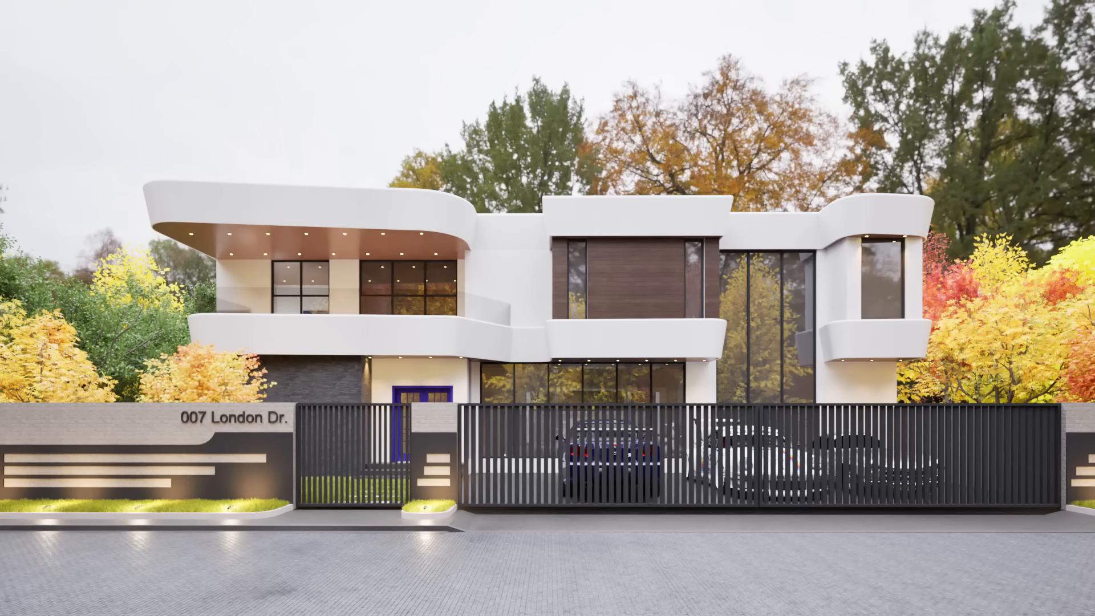